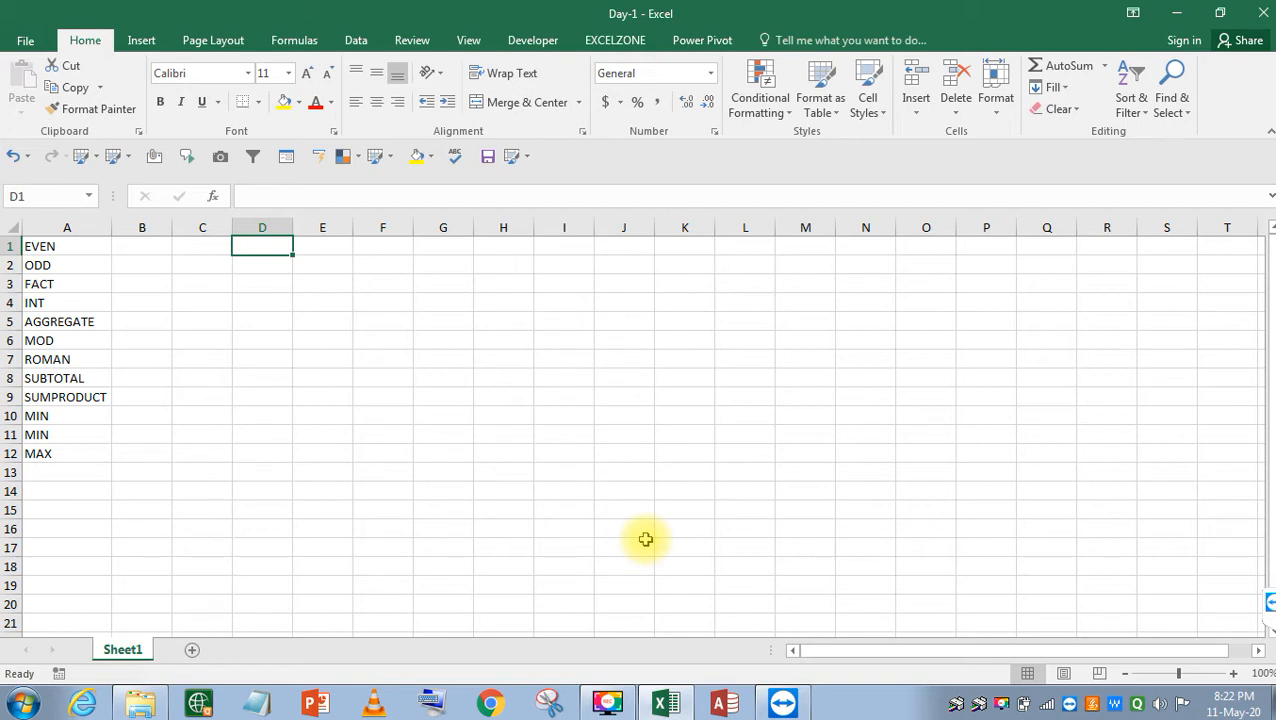
Append A to the MIN and MAX entries in A10 and A12, making MINA and MAXA.
key("Left")
key("Left")
key("Left")
key("Down")
key("Down")
key("Down")
key("Down")
key("Down")
key("Down")
key("Down")
key("Down")
key("Down")
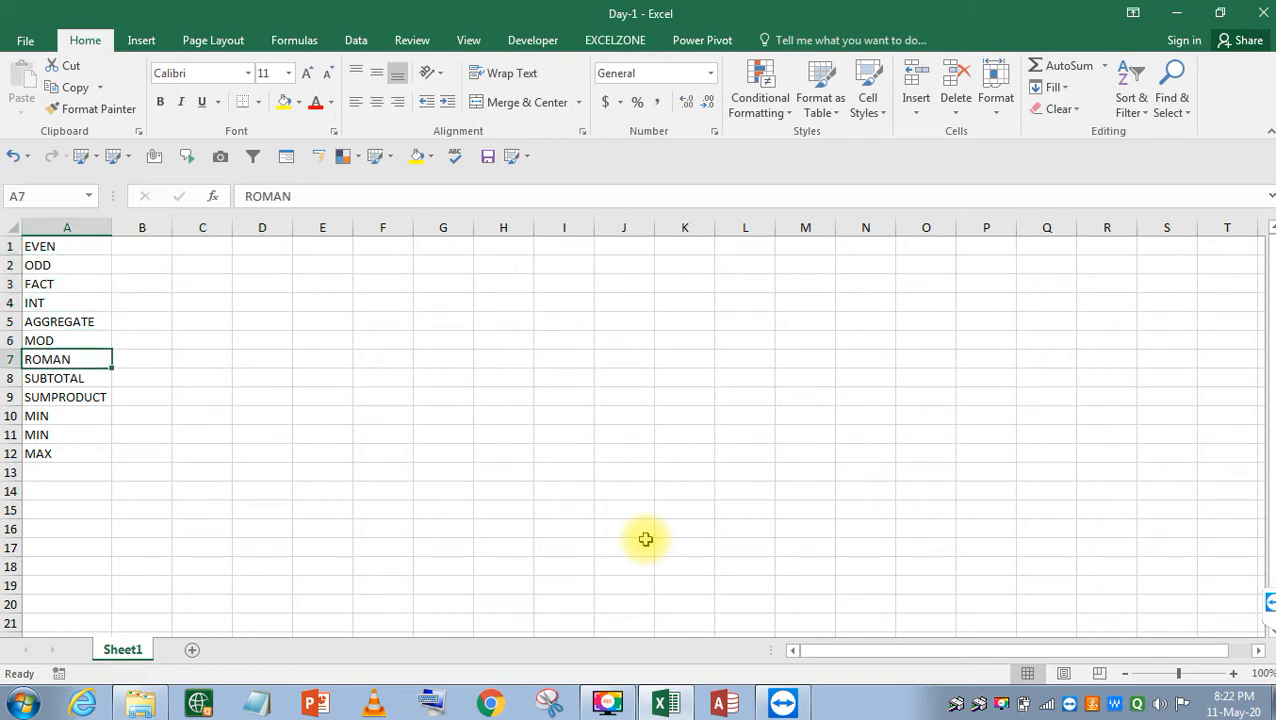
key("F2")
type("A")
key("Return")
key("Down")
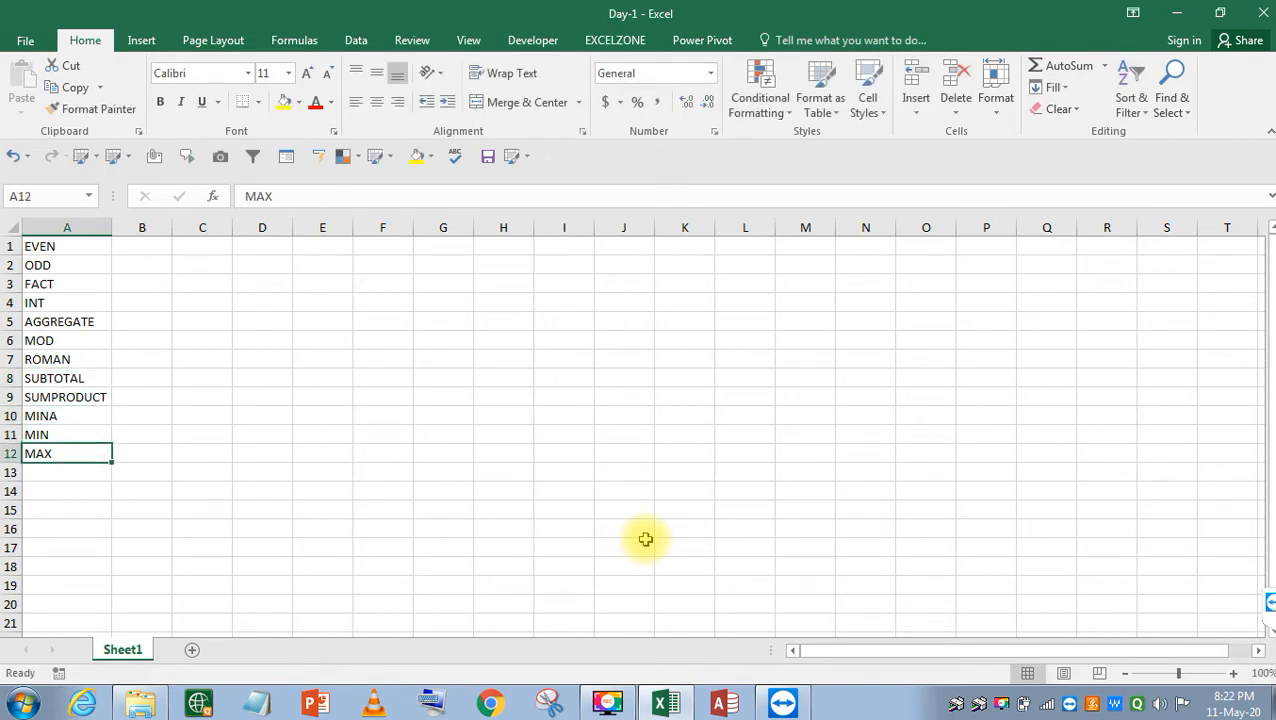
key("F2")
type("A")
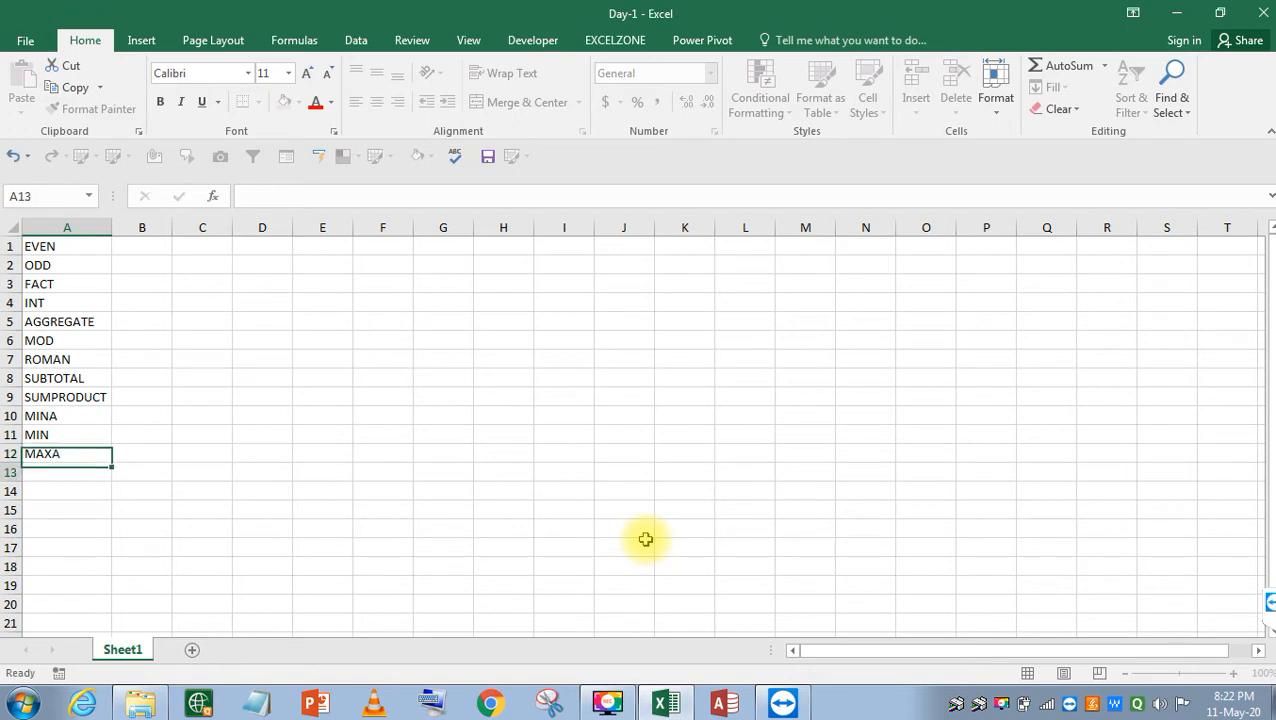
key("Return")
Enter MAX in A13.
type("MA")
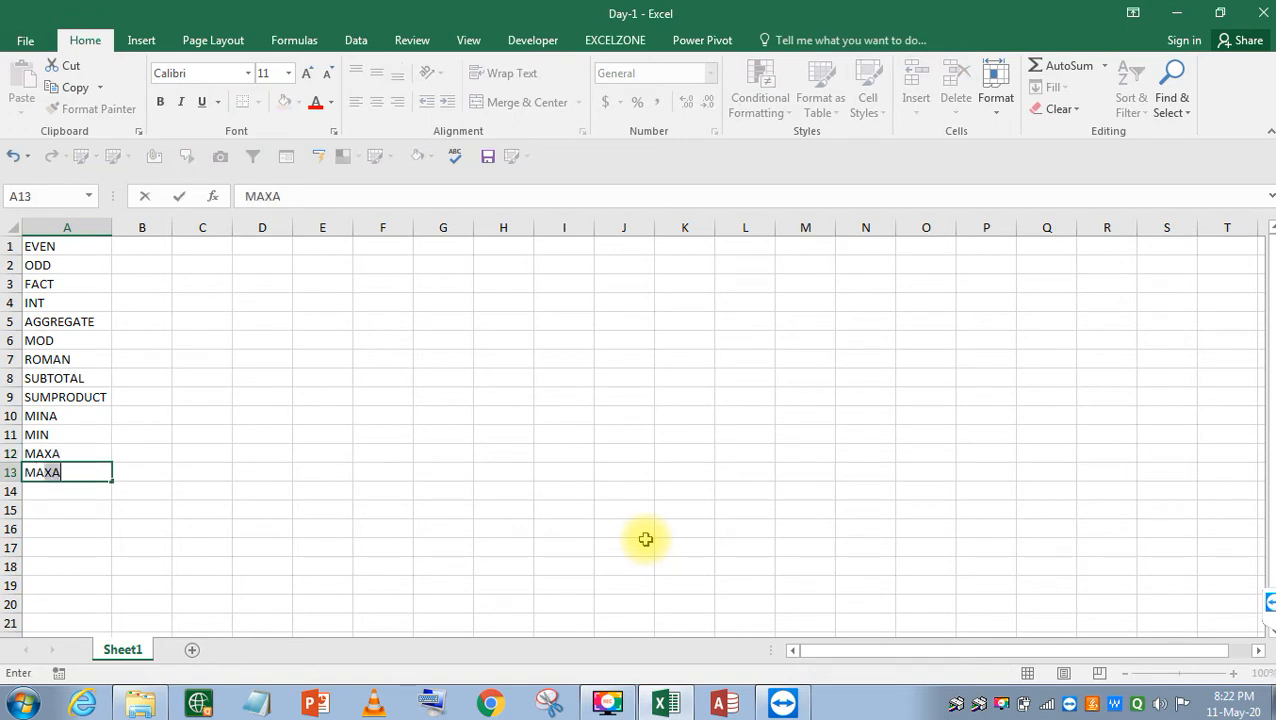
key("F2")
key("BackSpace")
key("Return")
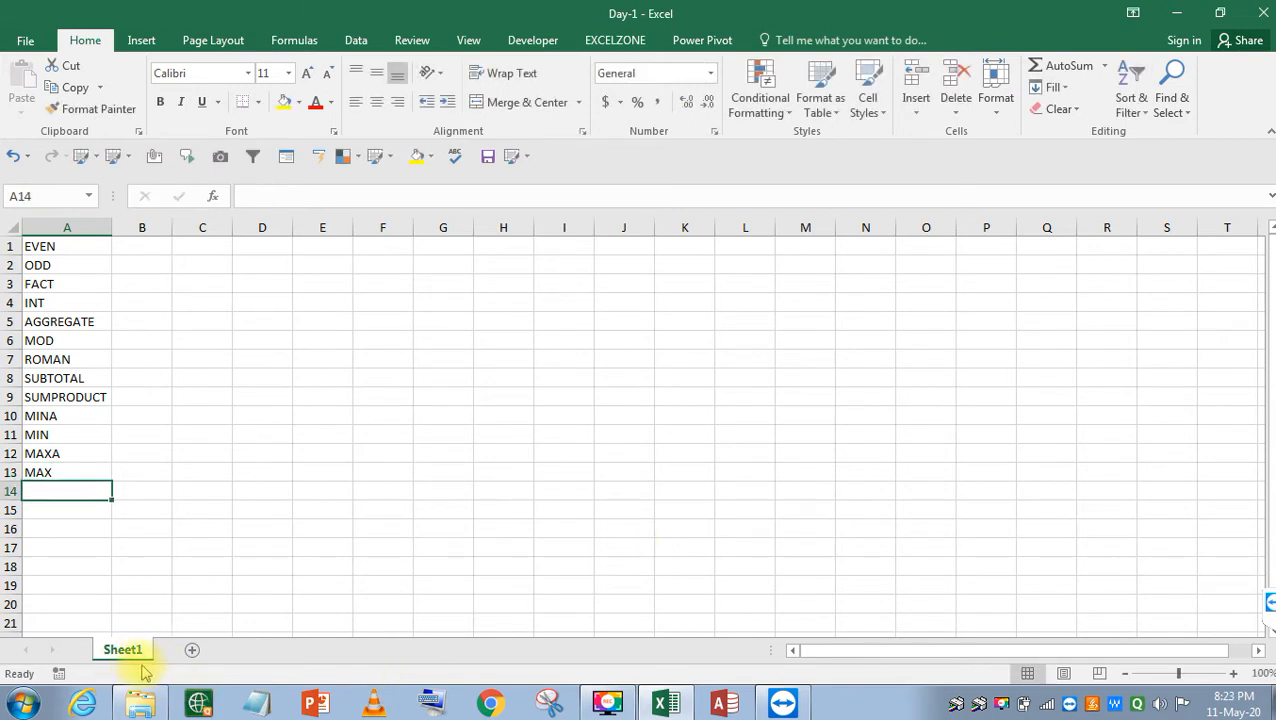
right_click(111, 655)
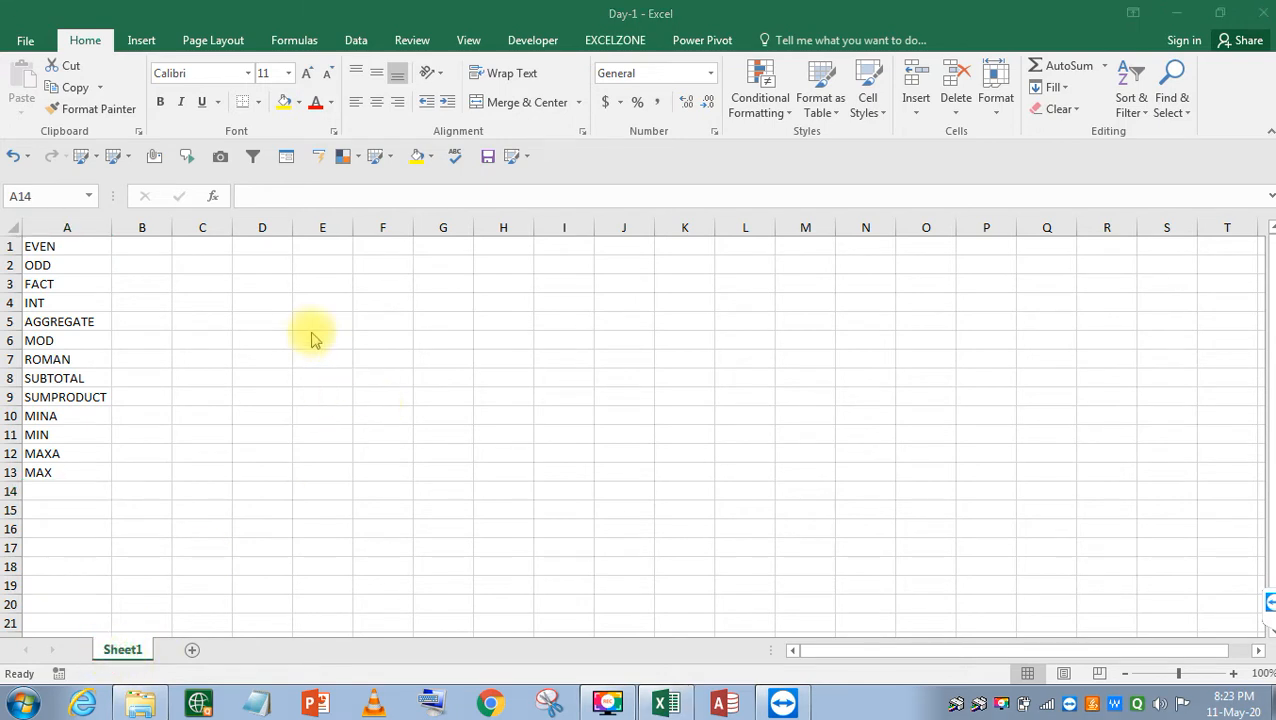
Enter =RANDBETWEEN(30,100) in E2, beside the ODD label.
left_click(274, 300)
left_click(65, 248)
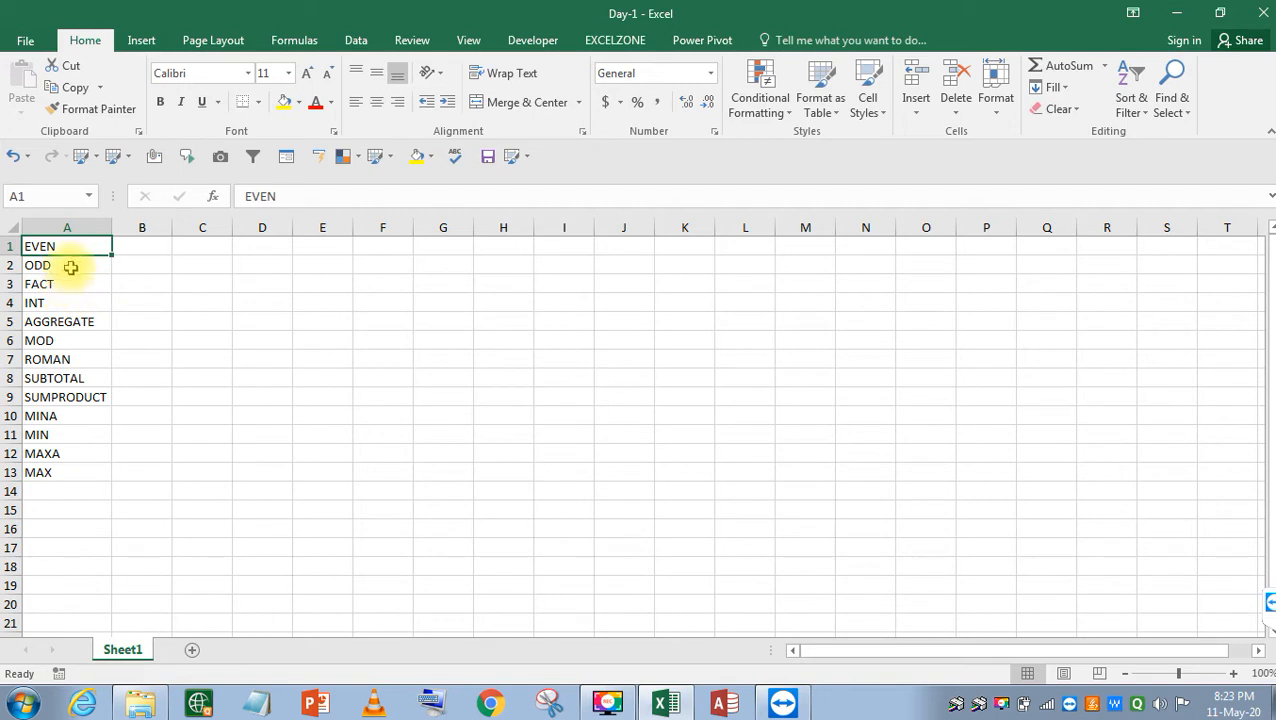
left_click(277, 257)
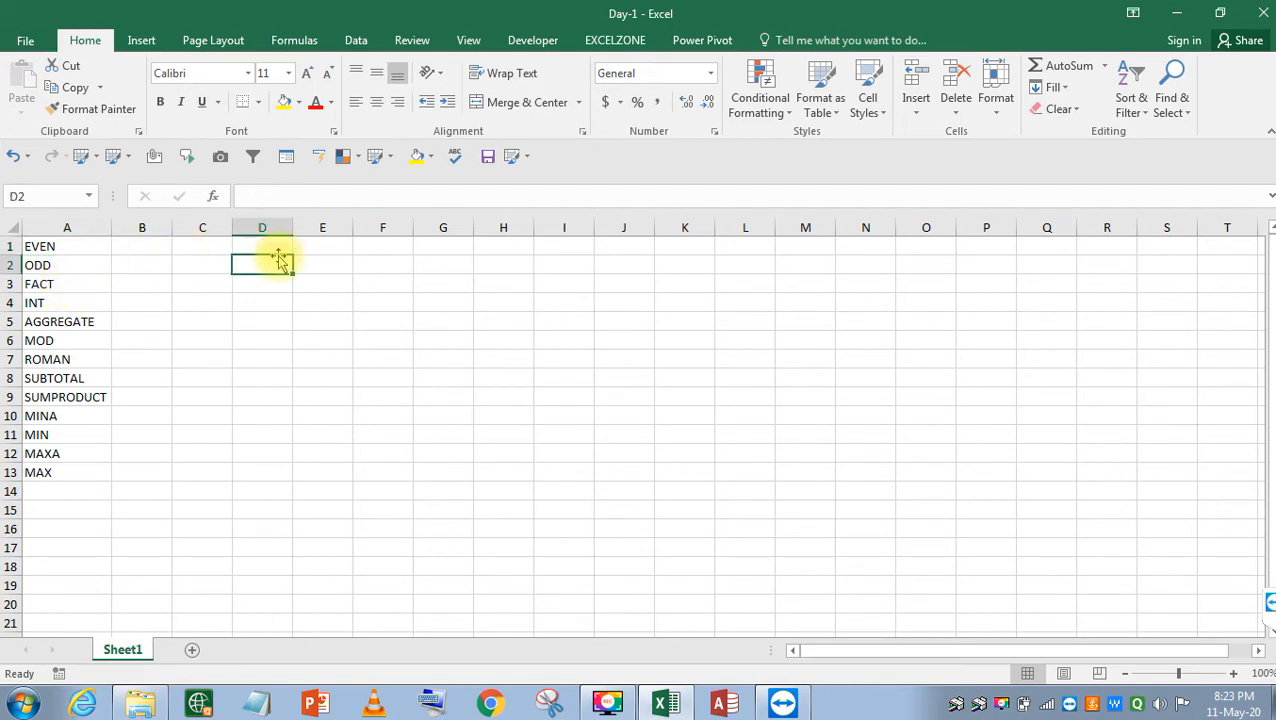
left_click(47, 268)
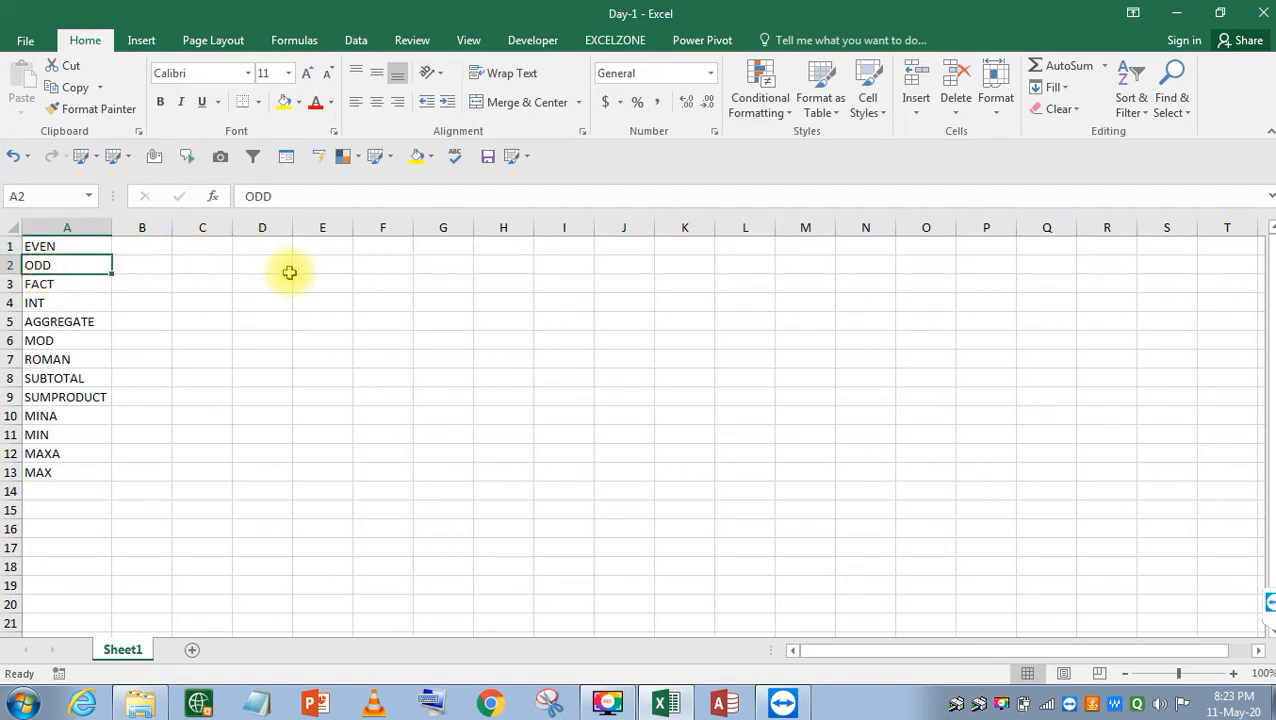
left_click(325, 266)
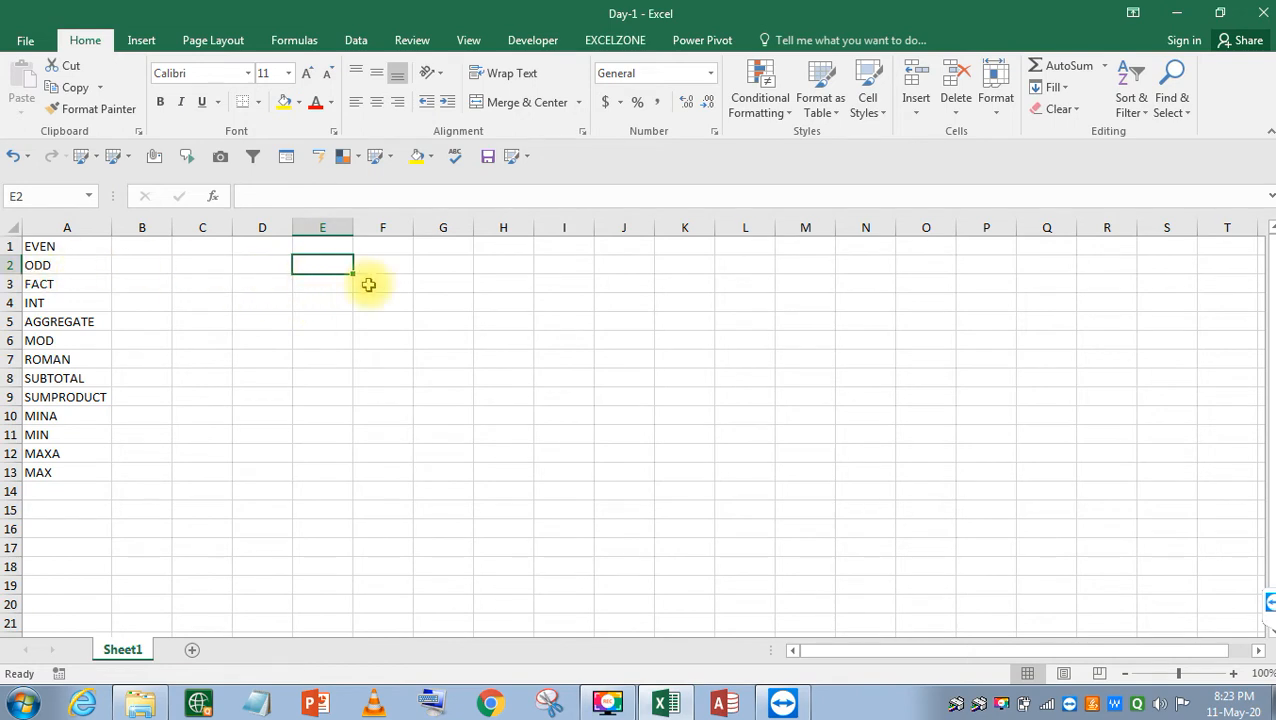
type("=RAN")
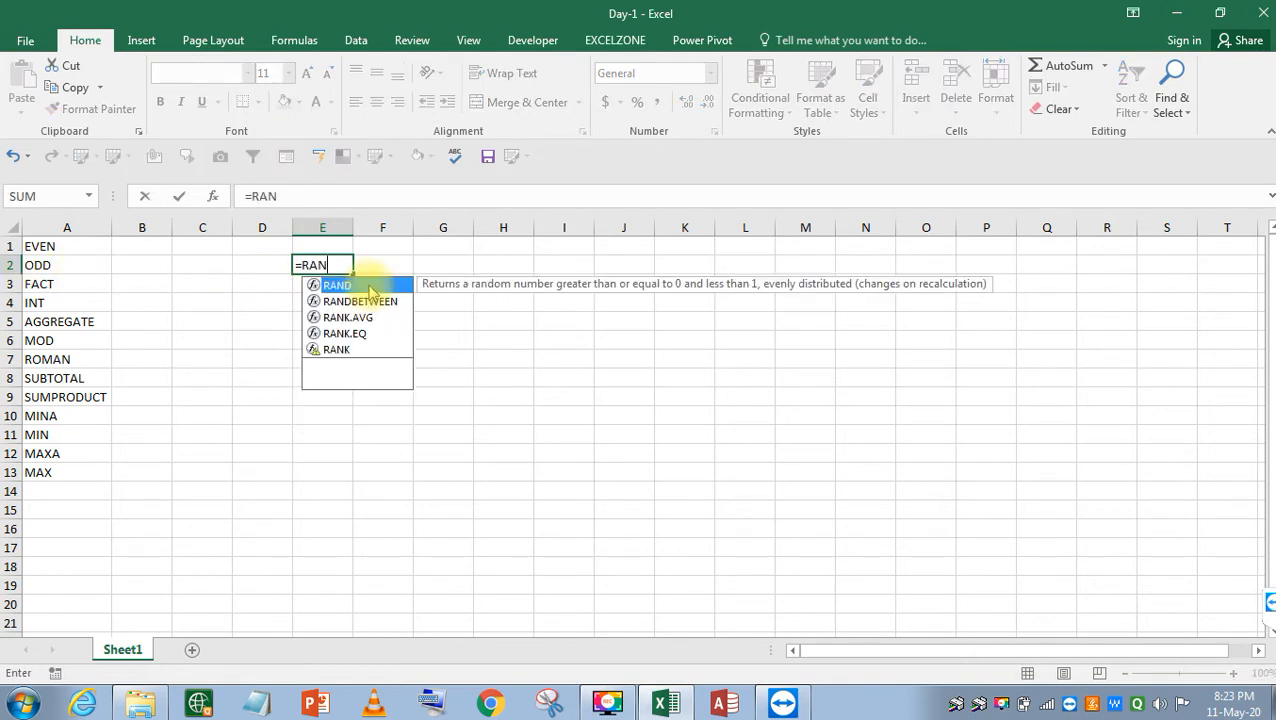
double_click(370, 298)
type("3")
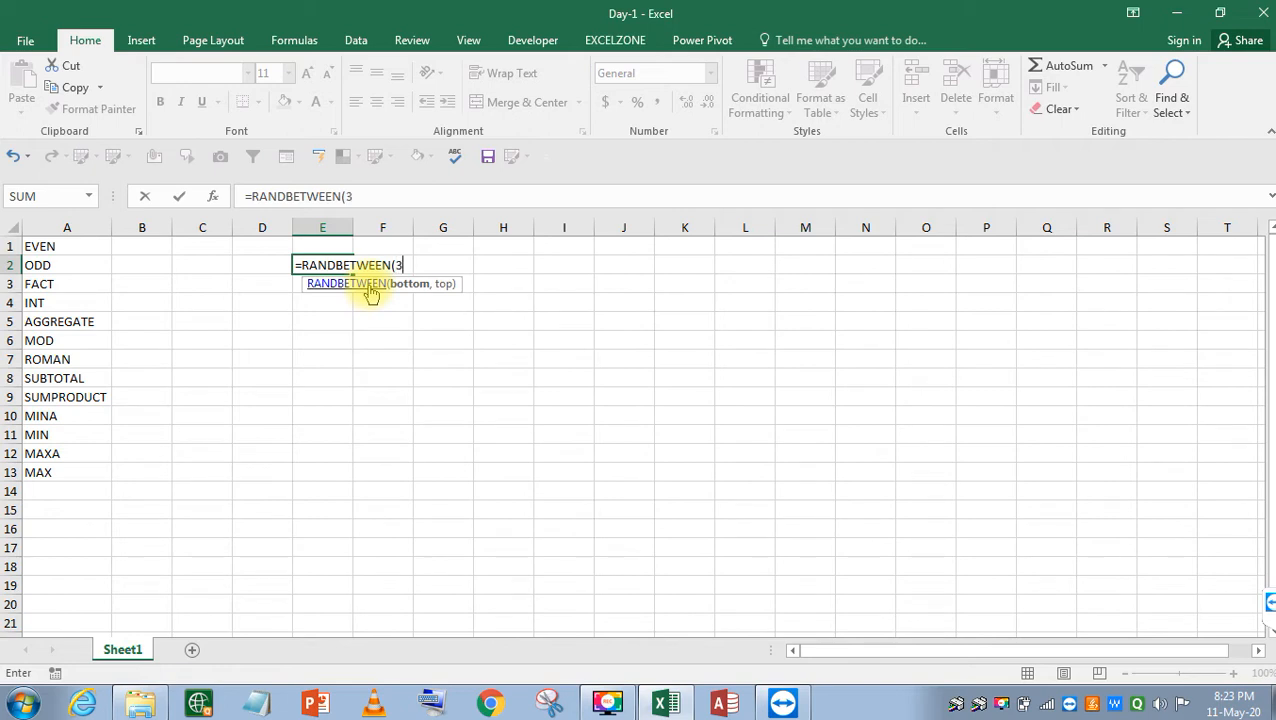
type("0,100")
key("Return")
Fill the formula down E2:E7 and paste it back as fixed values.
key("Up")
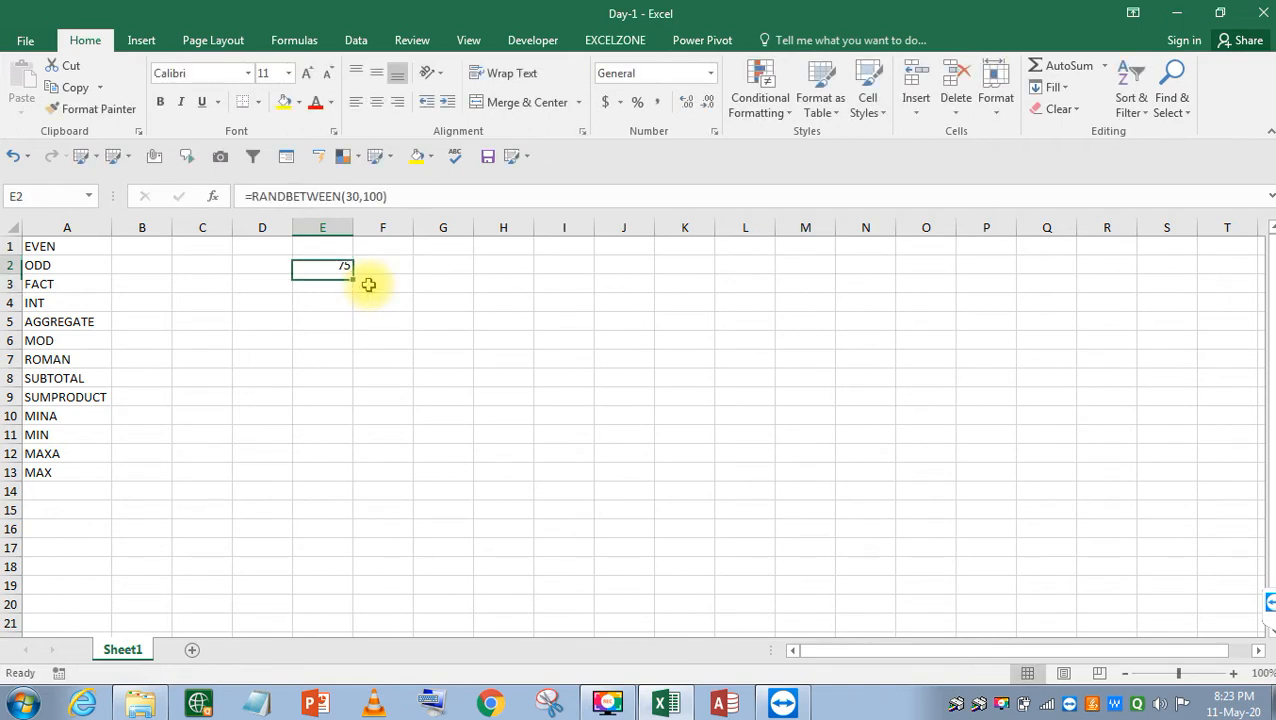
key("shift+Down")
key("shift+Down")
key("shift+Down")
key("shift+Down")
key("shift+Down")
key("ctrl+d")
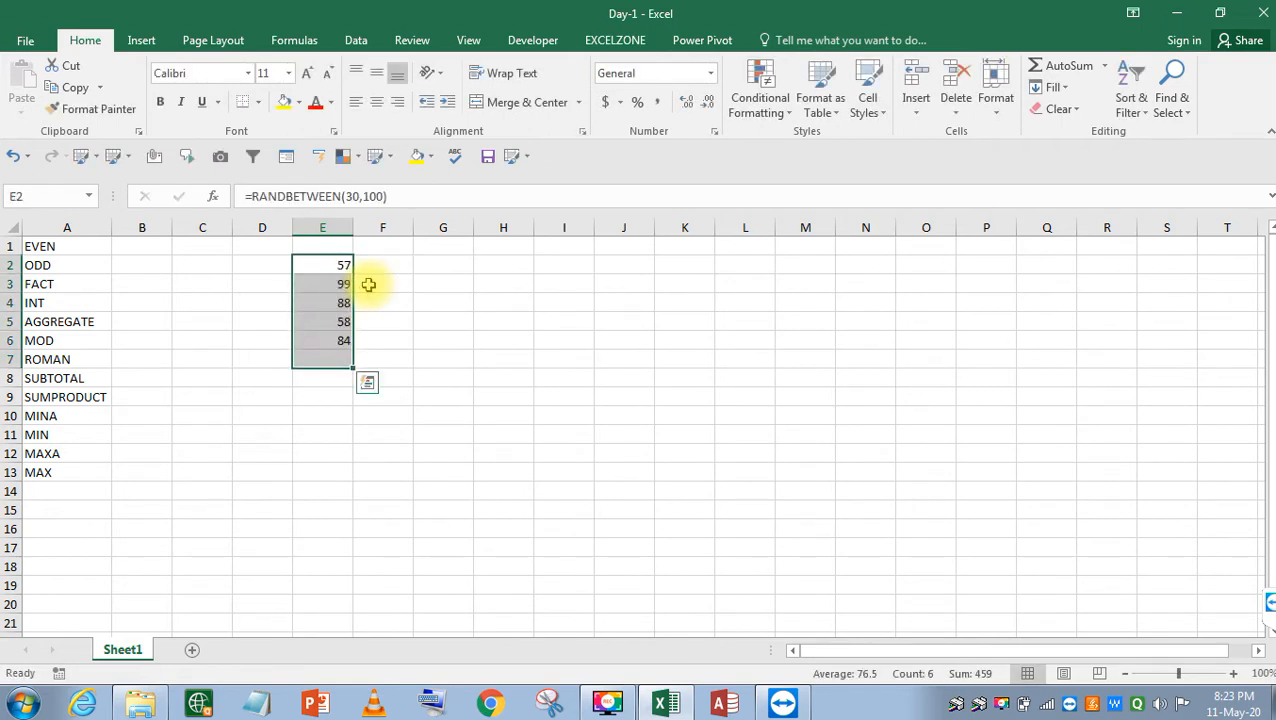
key("ctrl+c")
key("ctrl+alt+v")
key("v")
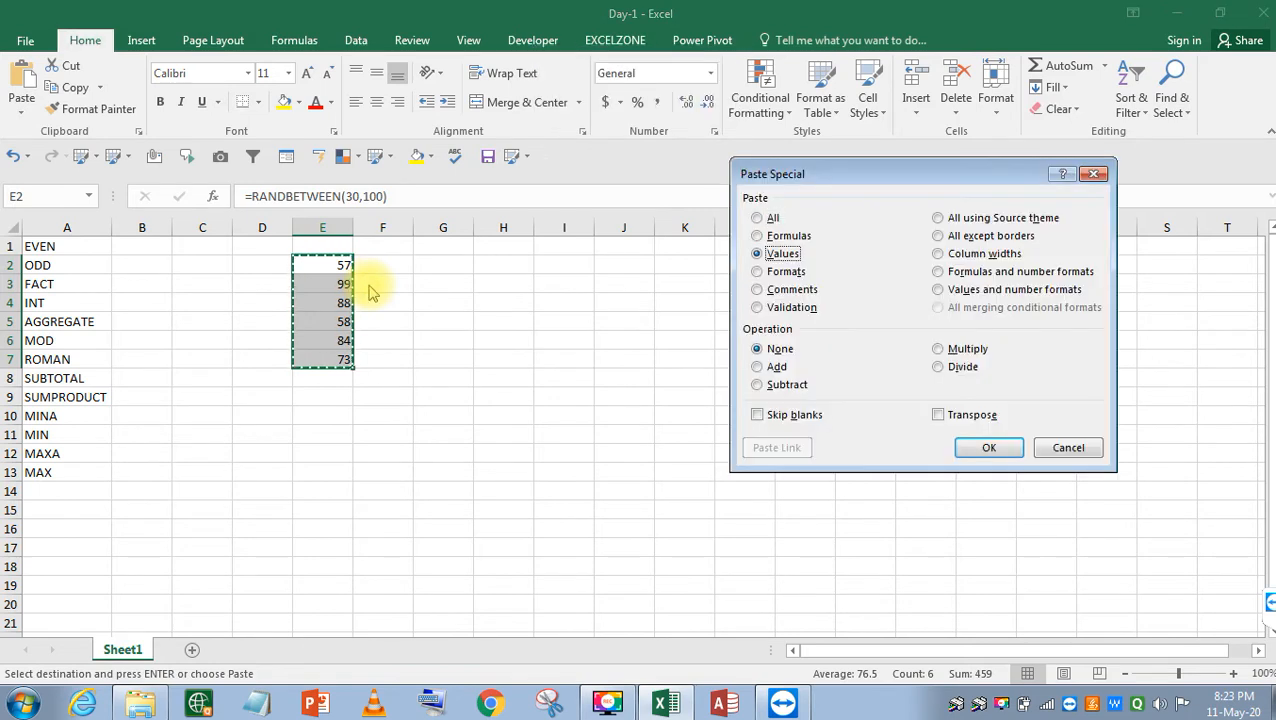
key("Return")
key("Right")
Enter =EVEN(E2) in F2.
type("=")
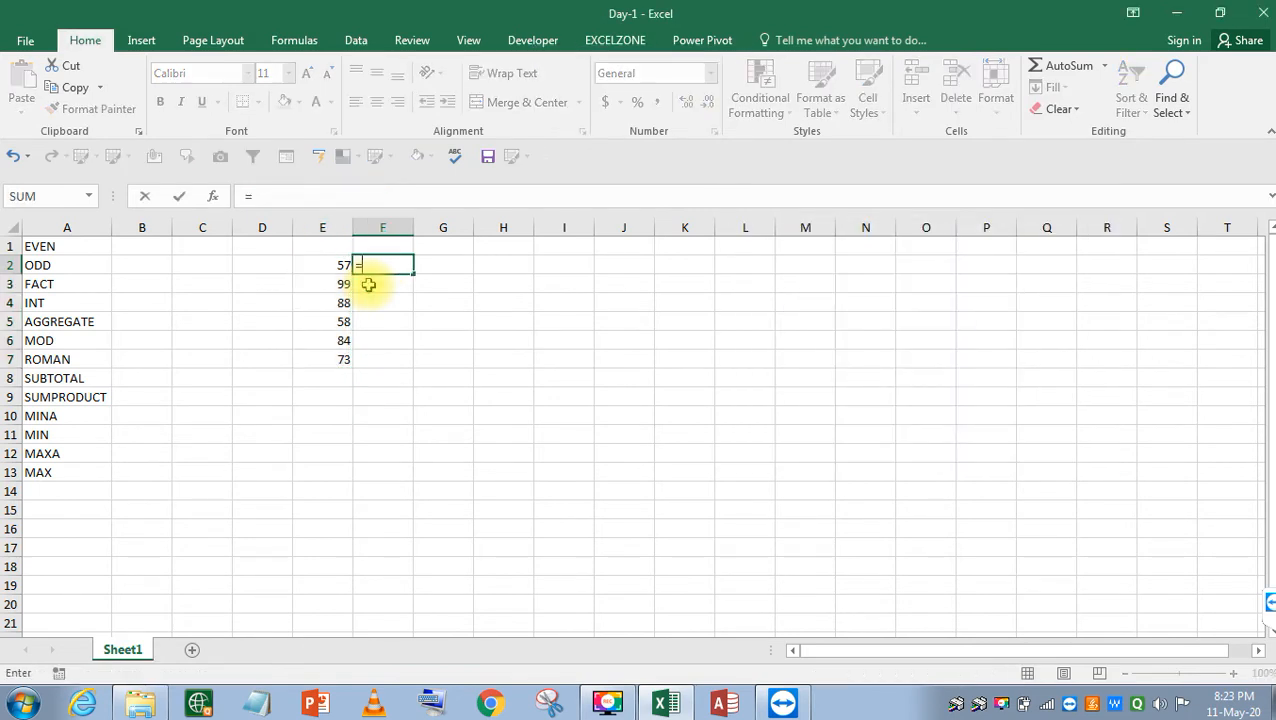
key("Left")
key("Escape")
type("=EV")
key("Tab")
key("Left")
key("Return")
Fill the EVEN formula down F2:F7.
key("Up")
key("Left")
key("ctrl+Down")
key("Right")
key("ctrl+shift+Up")
key("ctrl+d")
key("Up")
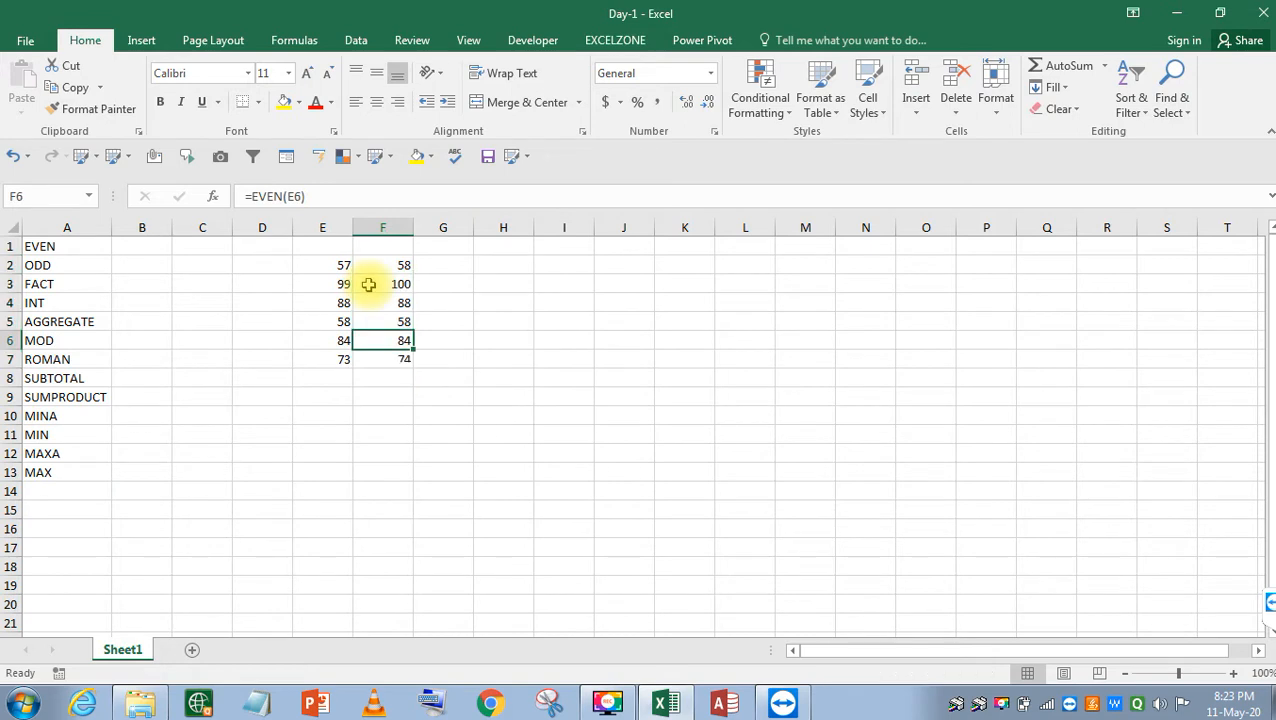
key("Up")
key("Up")
key("Up")
key("Up")
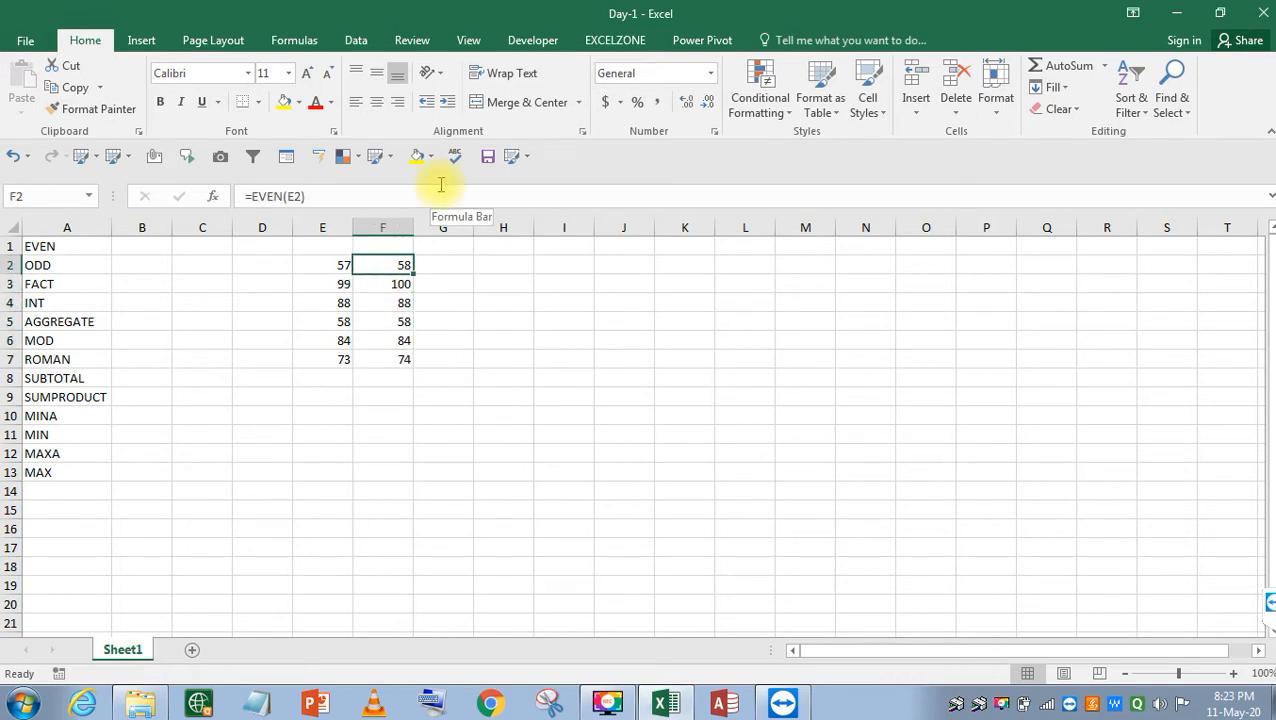
Copy F2's formula text into F1 as the label =EVEN(E2).
key("F2")
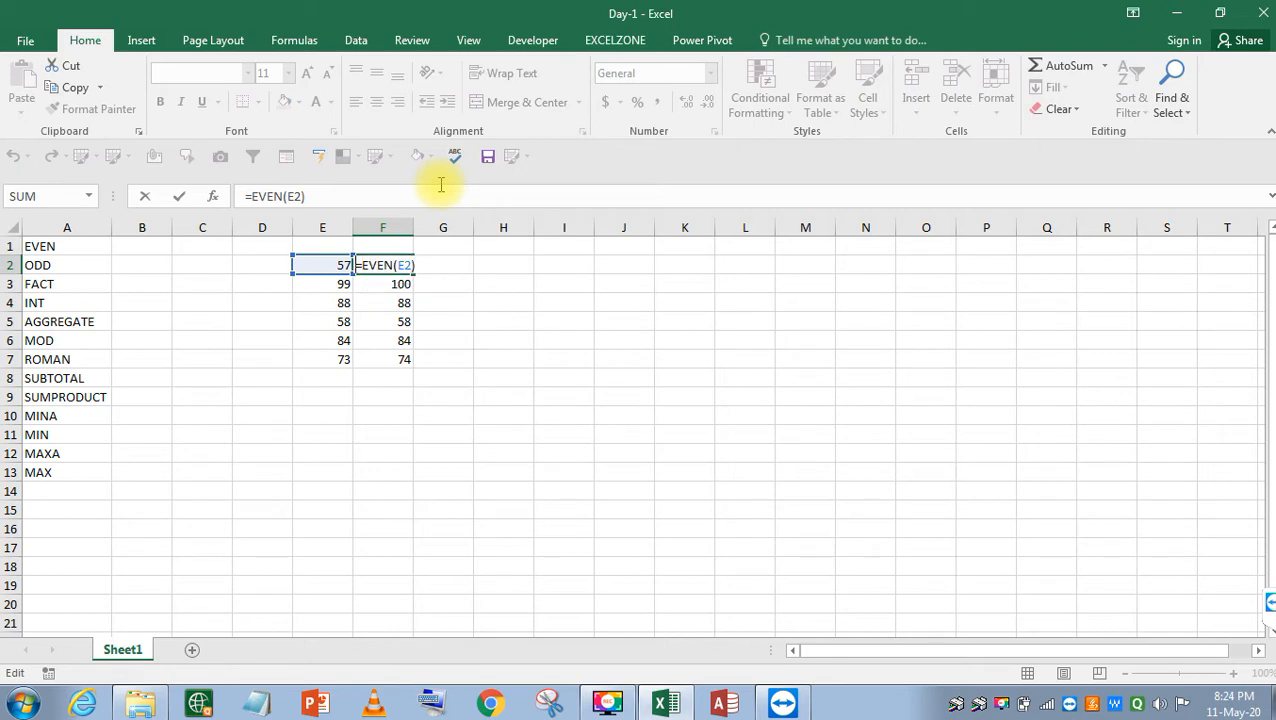
key("Return")
key("Up")
key("Up")
key("F2")
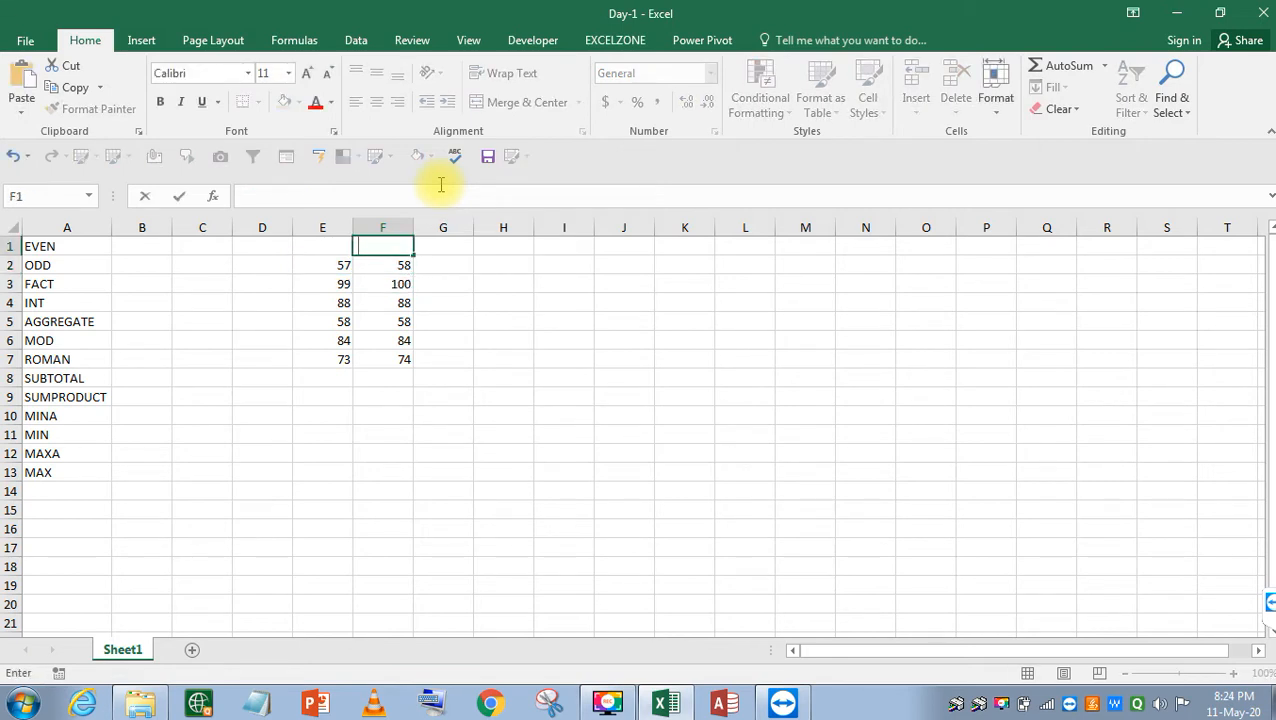
key("Down")
key("F2")
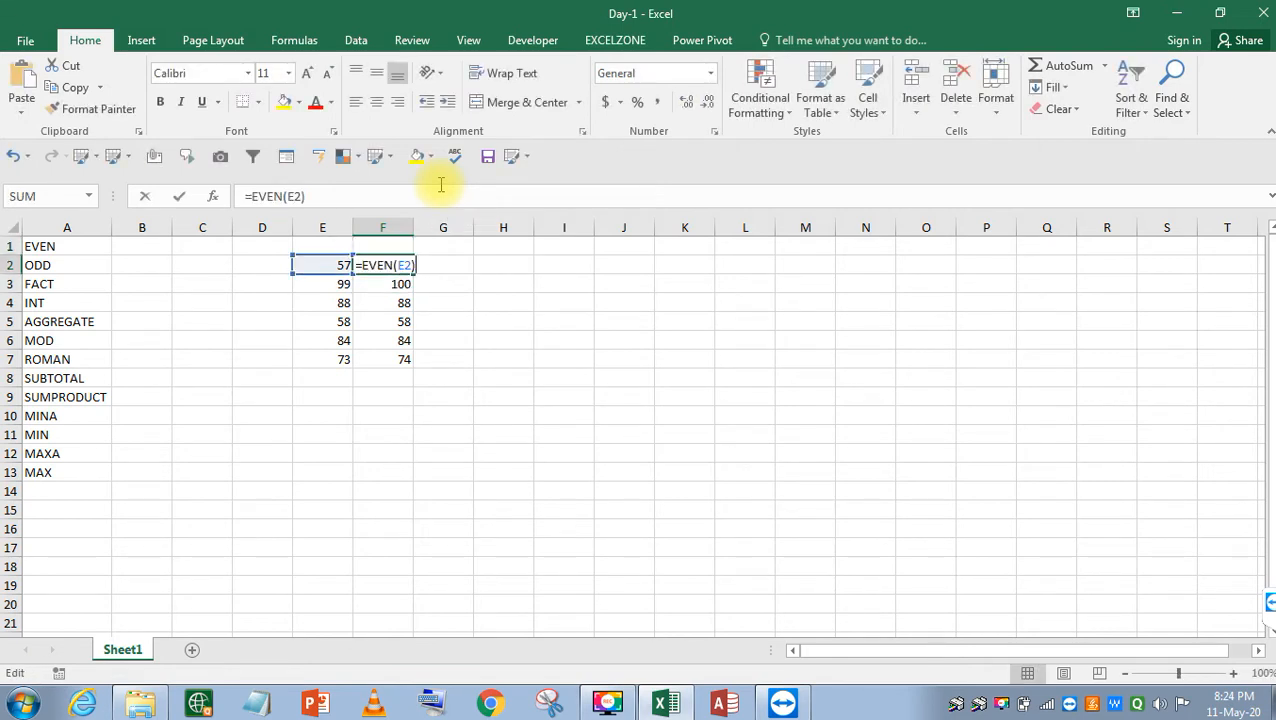
key("shift+Home")
key("ctrl+c")
key("Escape")
key("Up")
key("ctrl+v")
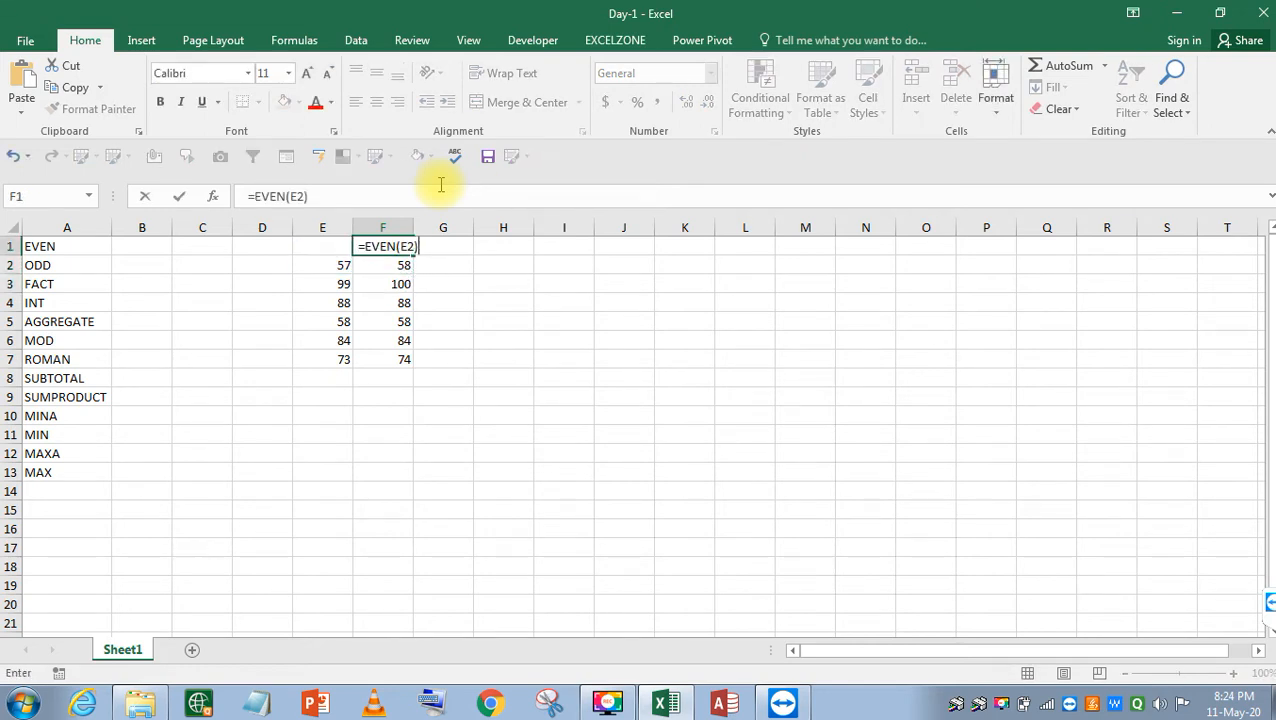
key("Return")
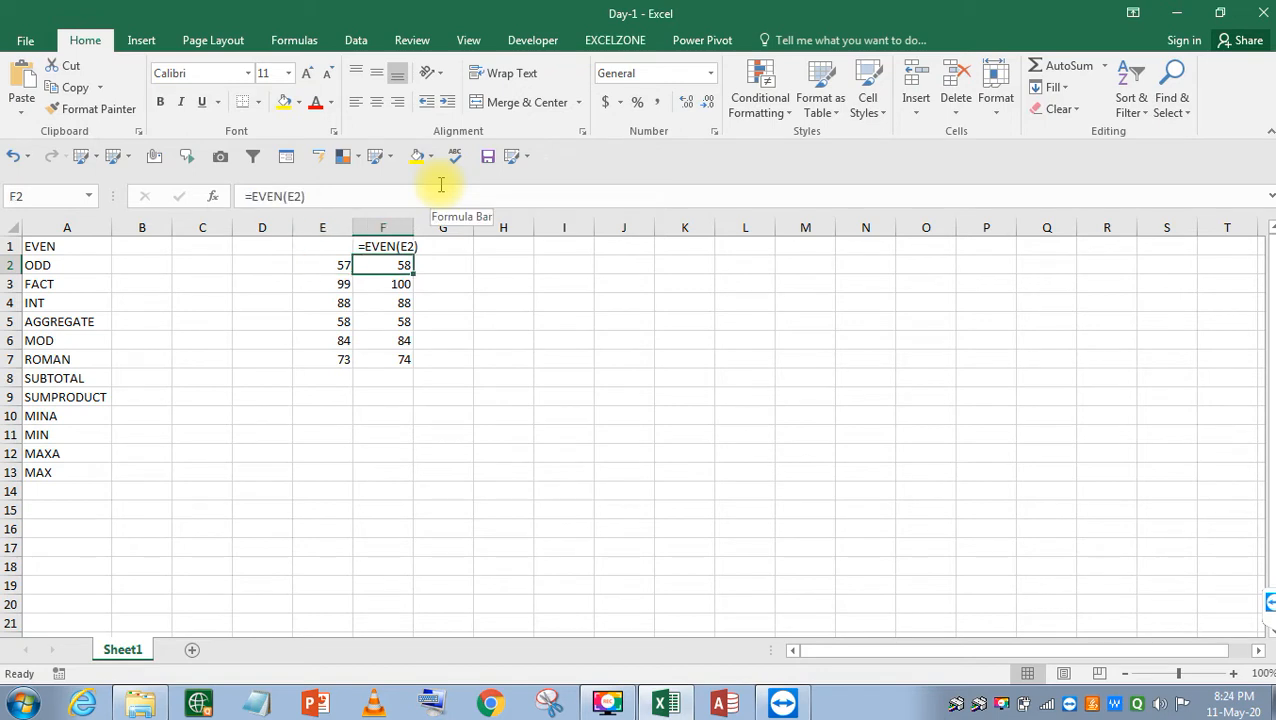
Compare the EVEN results in F3:F6 against their column E numbers.
key("Down")
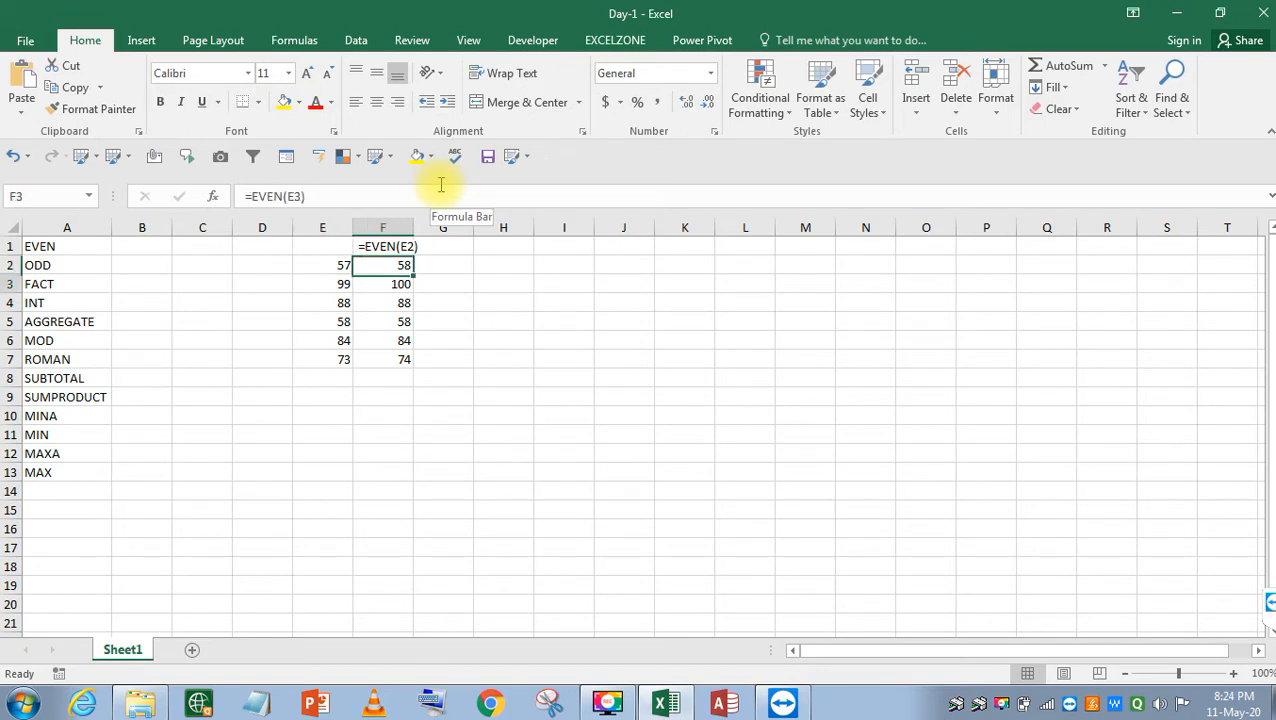
key("Left")
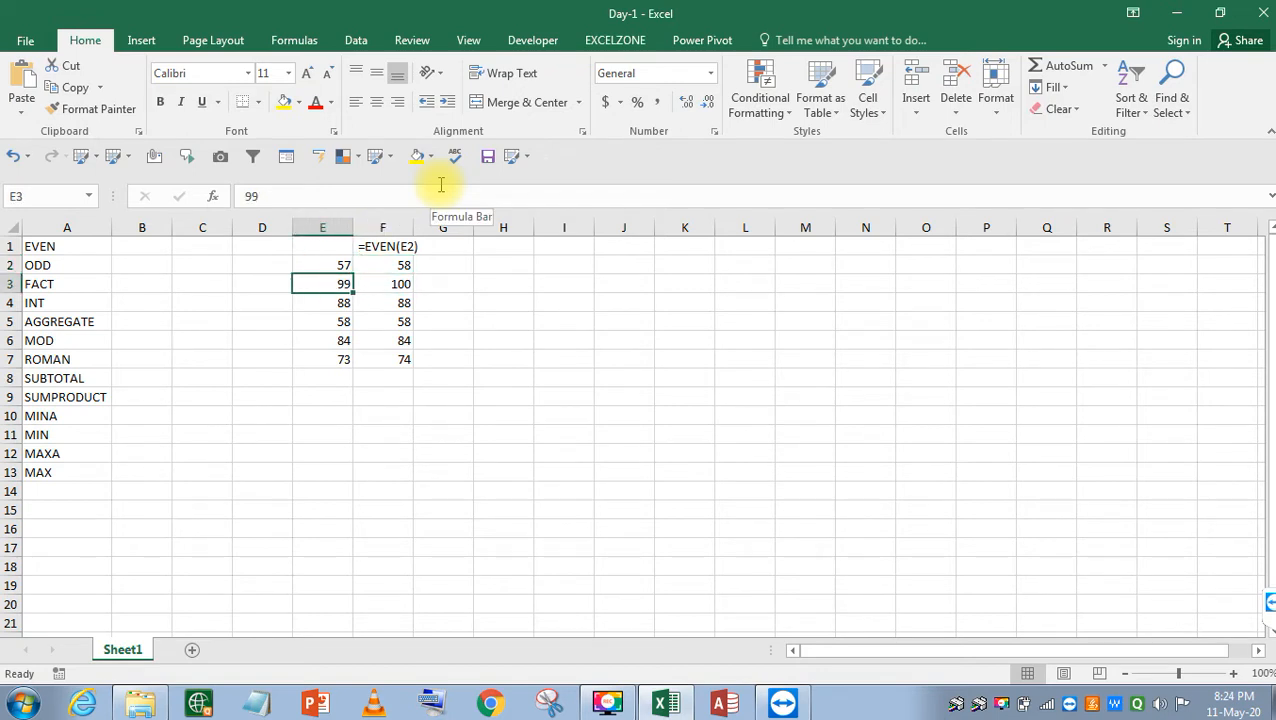
key("Right")
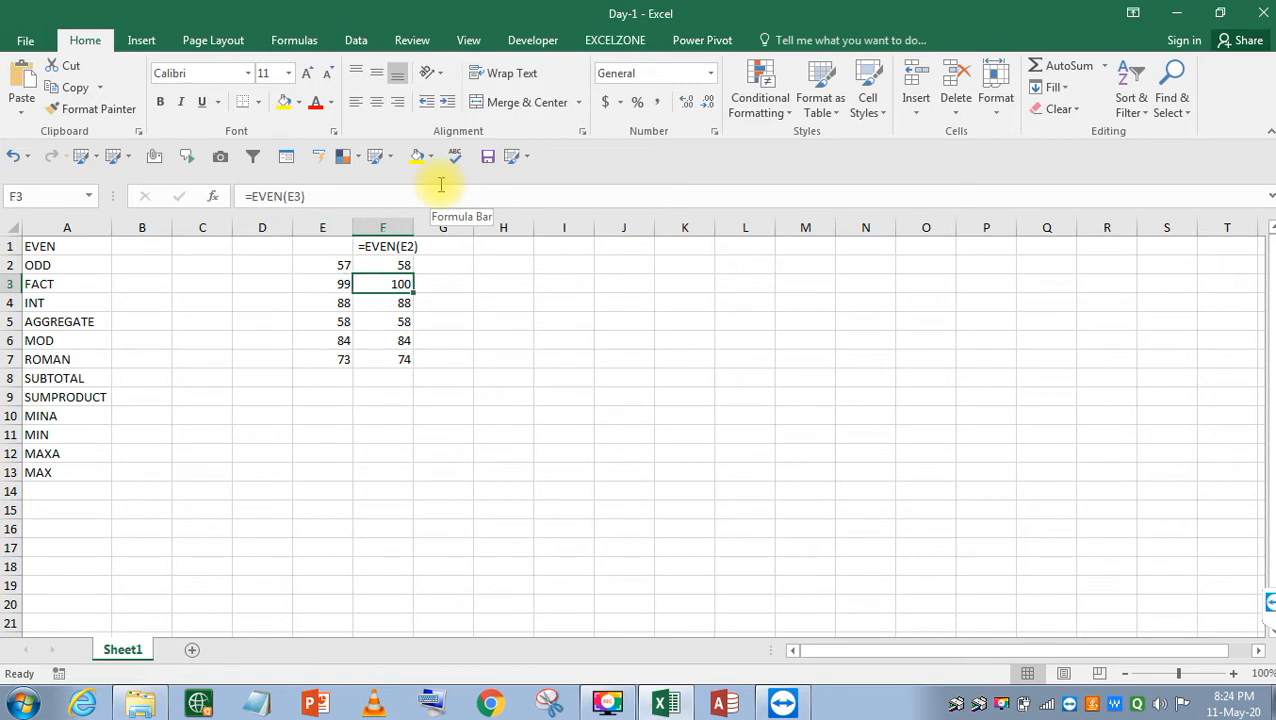
key("Down")
key("Left")
key("Right")
key("Left")
key("Right")
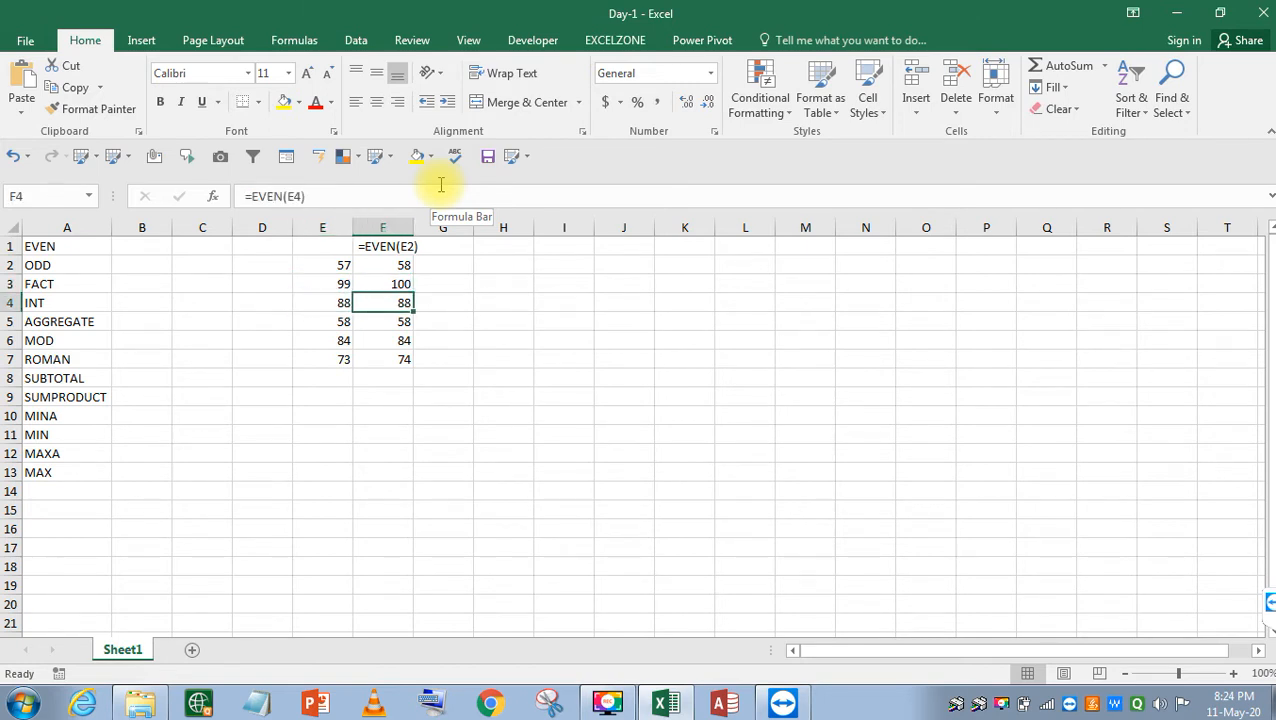
key("Down")
key("Down")
key("Down")
key("Up")
key("Up")
key("Left")
key("Right")
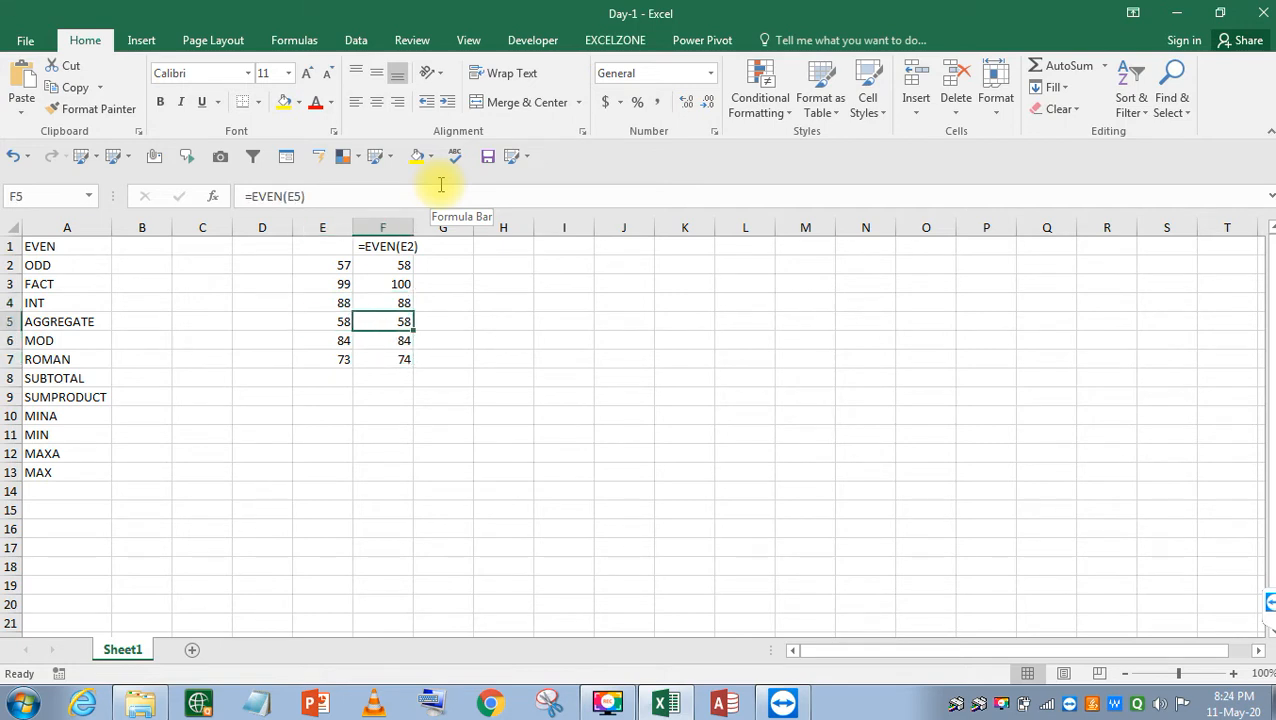
key("Down")
key("Left")
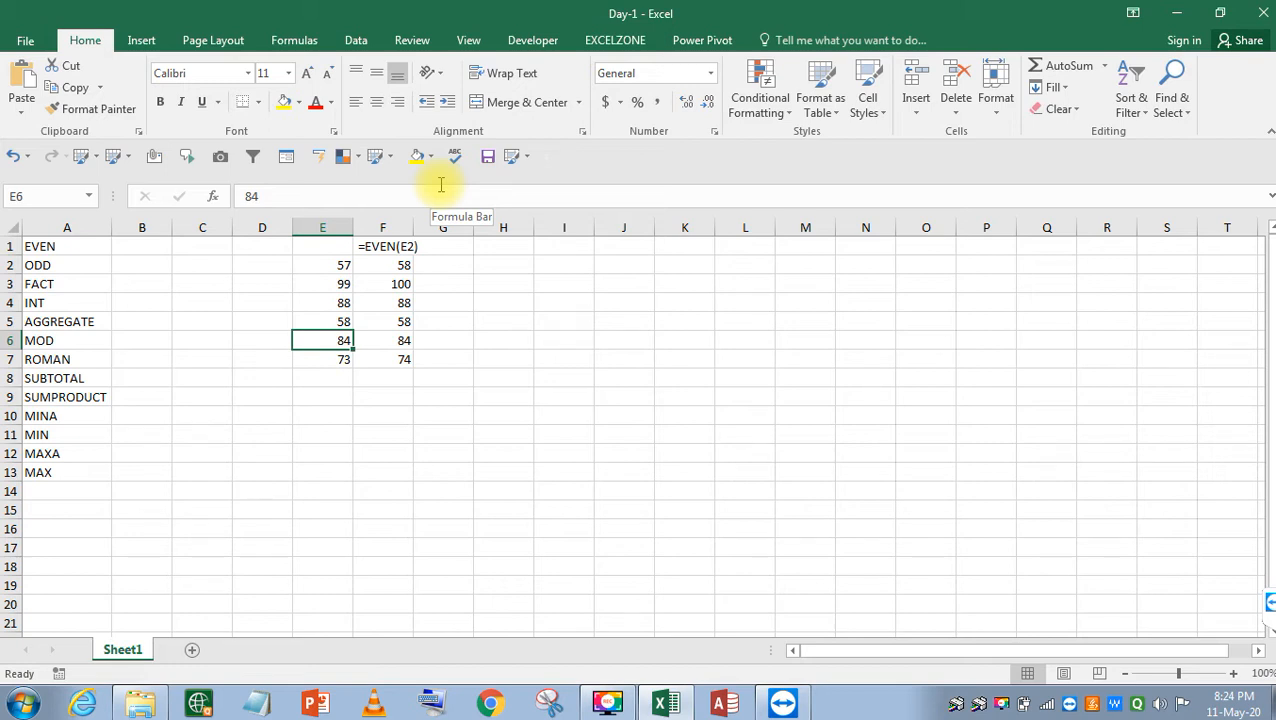
Enter =ODD(E2) in G2.
key("Up")
key("Up")
key("Up")
key("Up")
key("Up")
key("Right")
key("Right")
key("Down")
type("=OD")
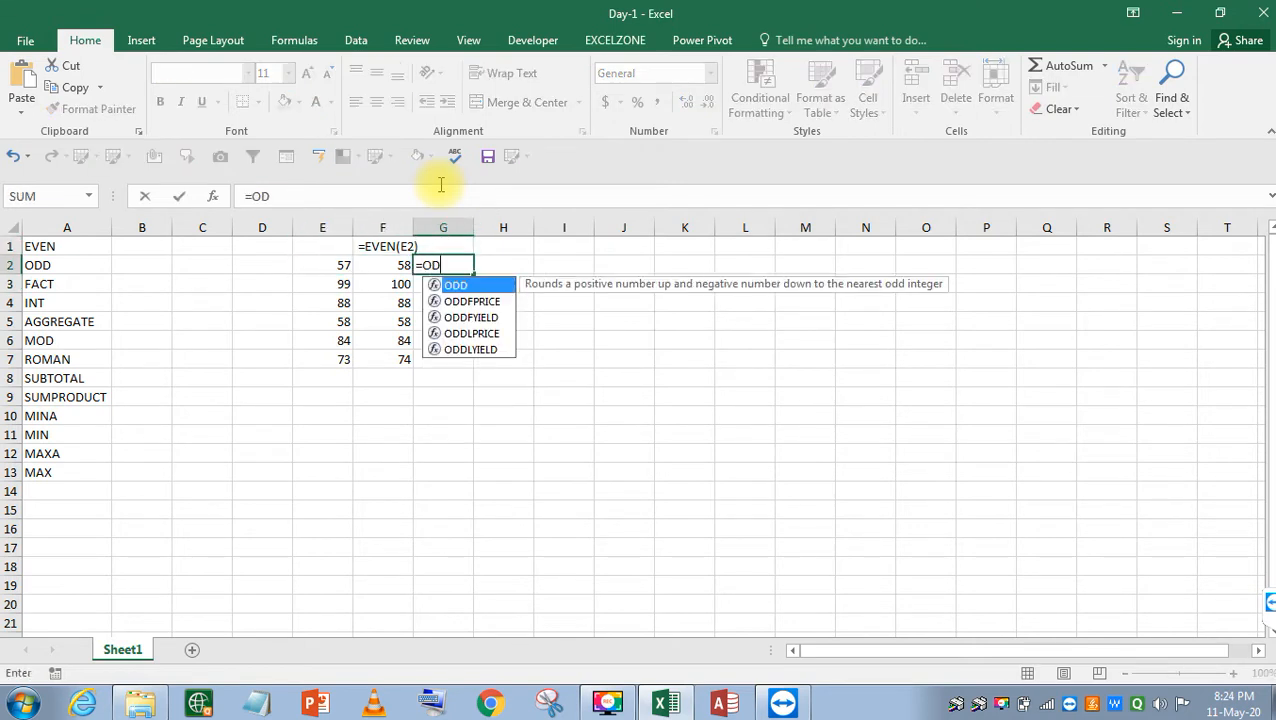
key("Tab")
key("Left")
key("Left")
key("Return")
Fill the ODD formula down G2:G7.
key("Down")
key("Left")
key("Down")
key("Down")
key("Down")
key("Right")
key("shift+Up")
key("shift+Up")
key("shift+Up")
key("shift+Up")
key("shift+Up")
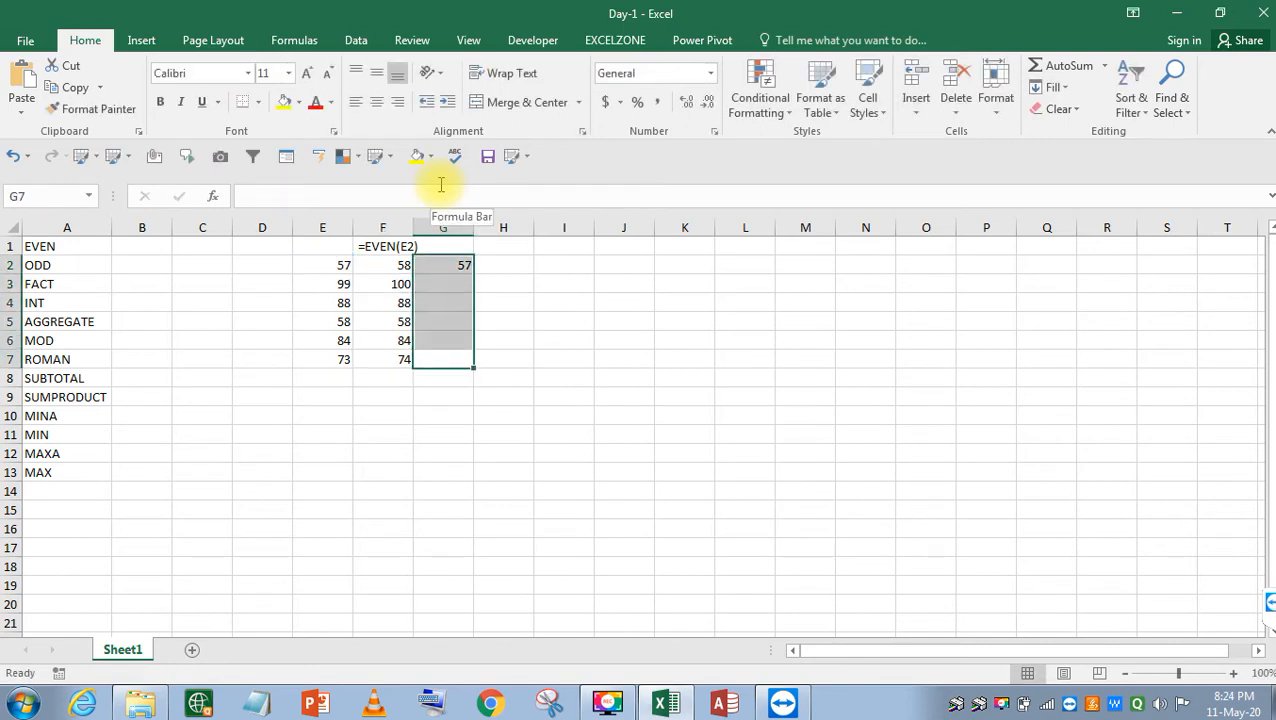
key("ctrl+d")
key("Up")
key("Up")
key("Up")
key("Up")
key("Up")
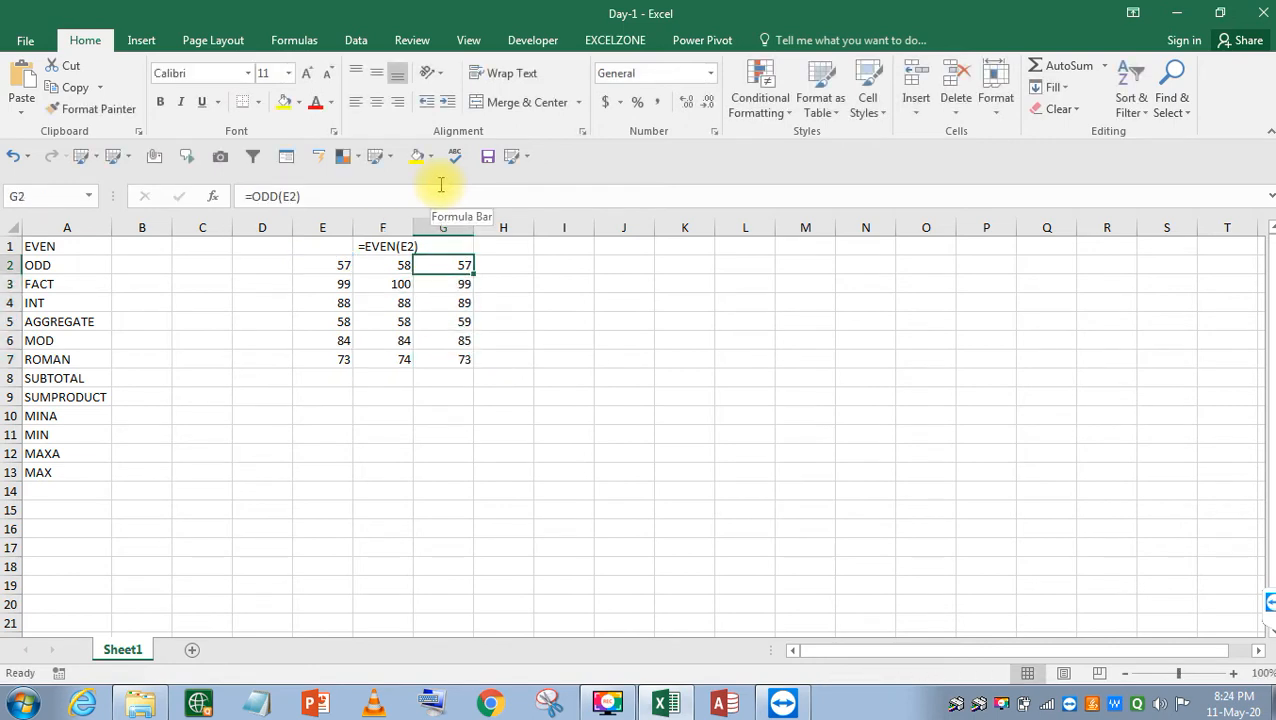
Copy G2's formula text into G1 as the label =ODD(E2).
key("F2")
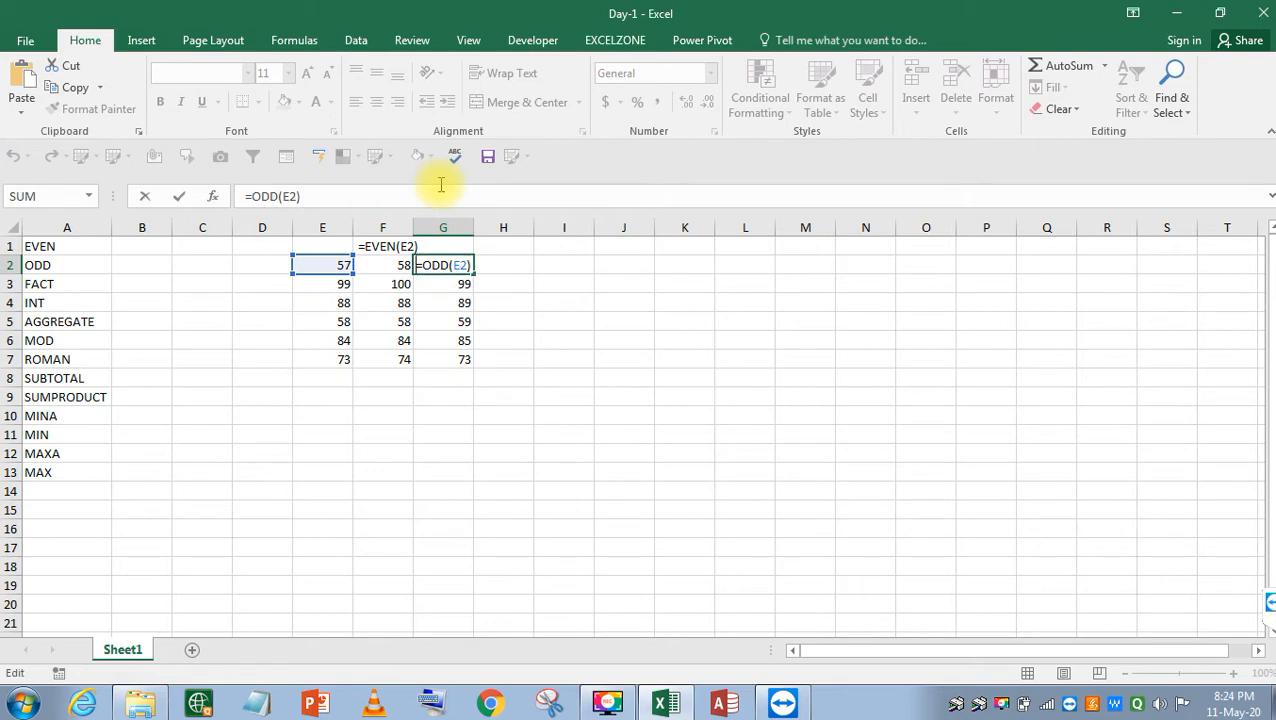
key("Home")
key("shift+Right")
key("shift+Right")
key("shift+Right")
key("shift+Right")
key("shift+Right")
key("shift+Right")
key("shift+Right")
key("shift+Right")
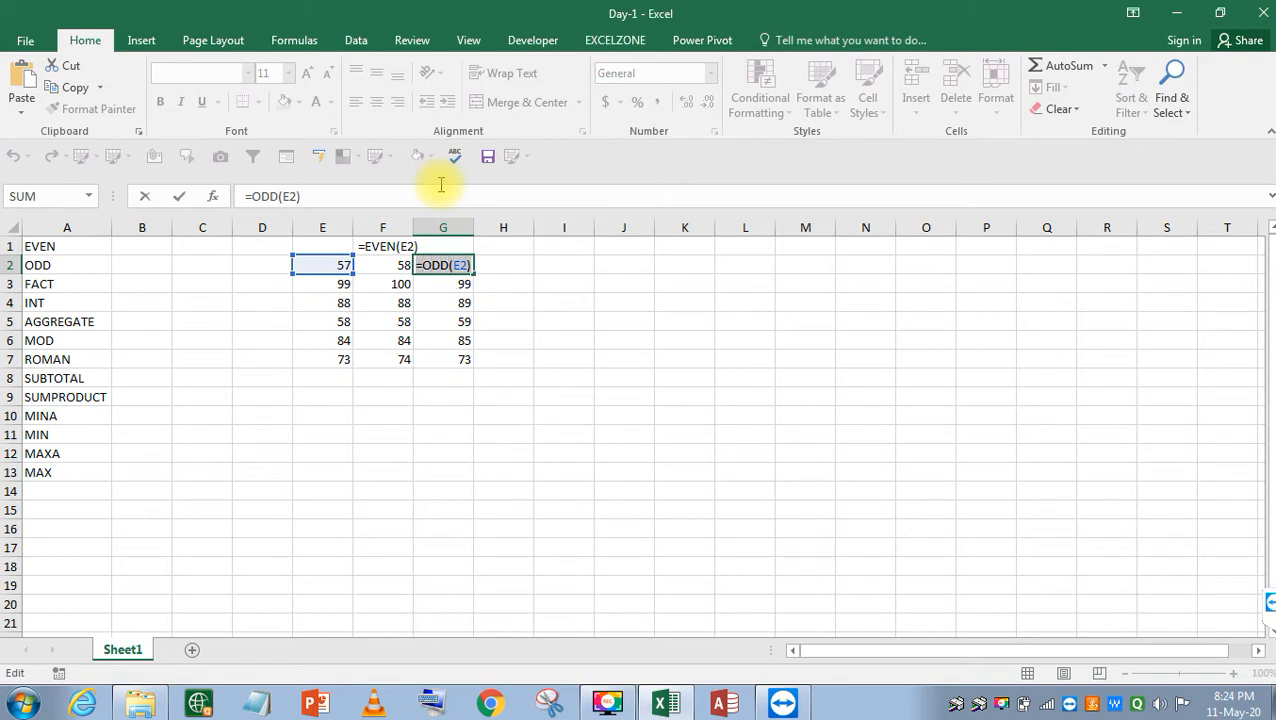
key("Escape")
key("Up")
key("BackSpace")
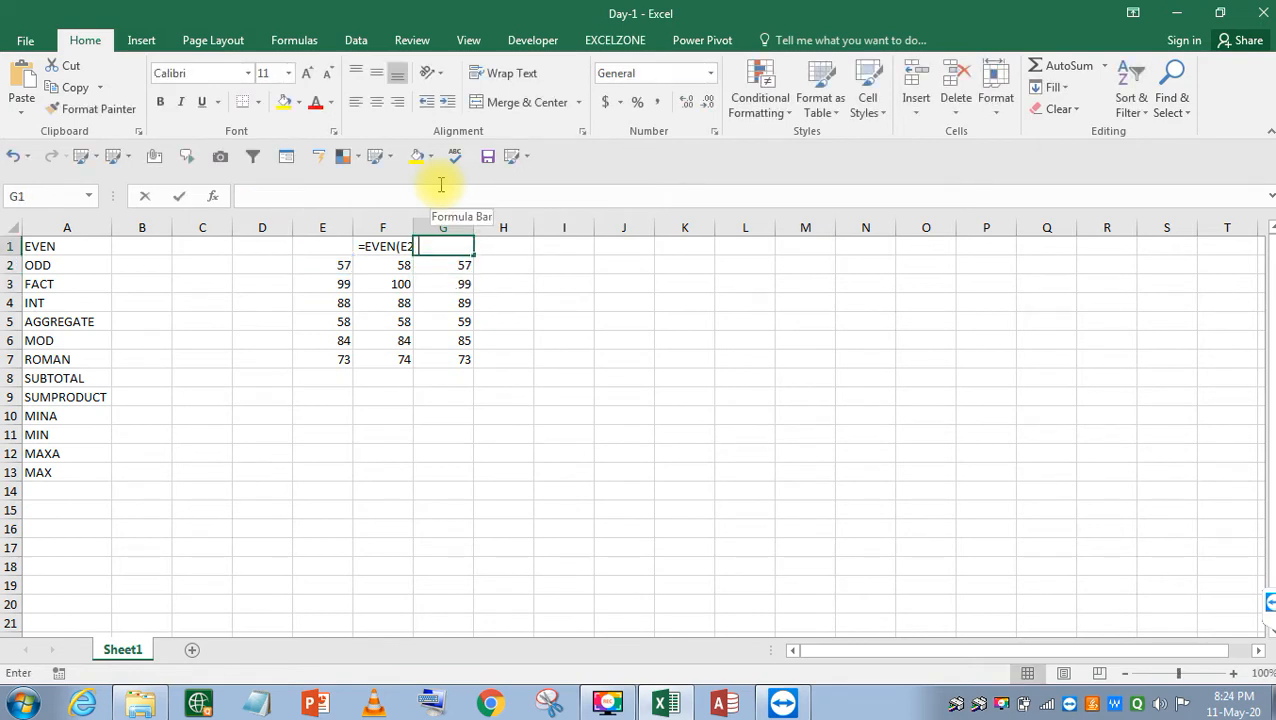
key("ctrl+v")
key("Return")
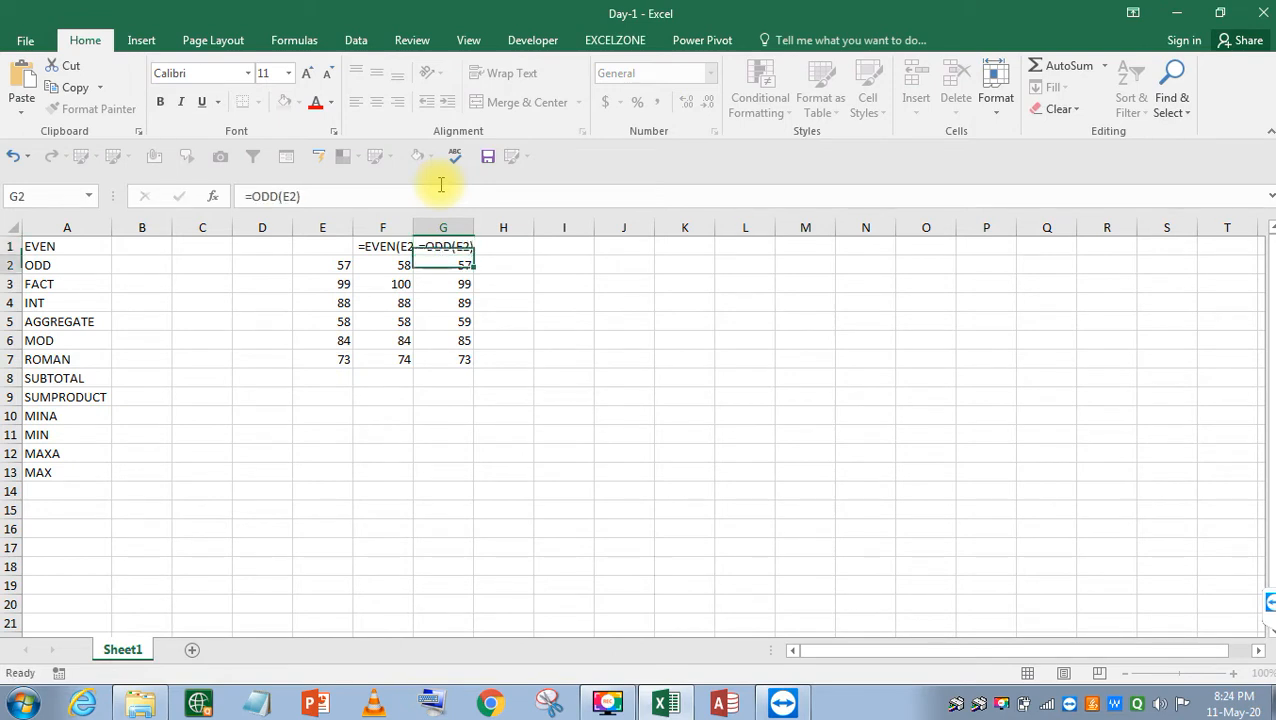
key("Up")
Autofit the widths of columns G and F to their labels.
key("alt+o")
key("c")
key("a")
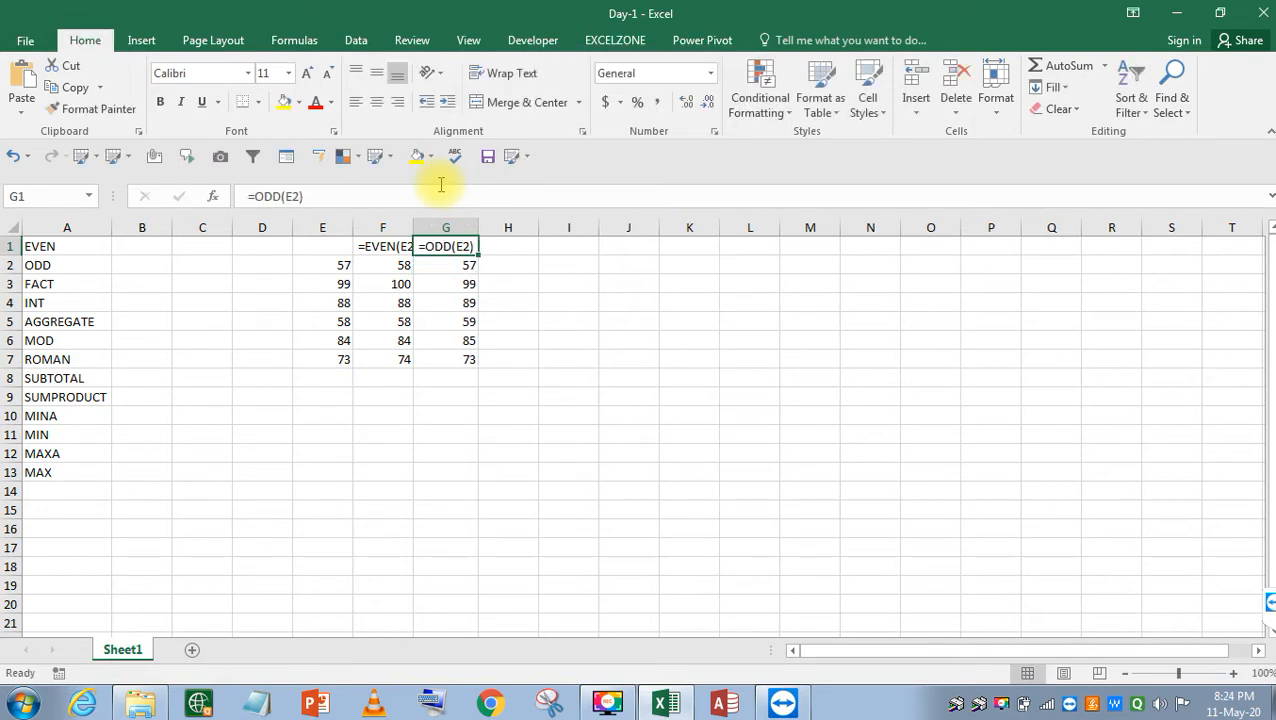
key("Left")
key("alt+o")
key("c")
key("a")
key("Right")
key("Left")
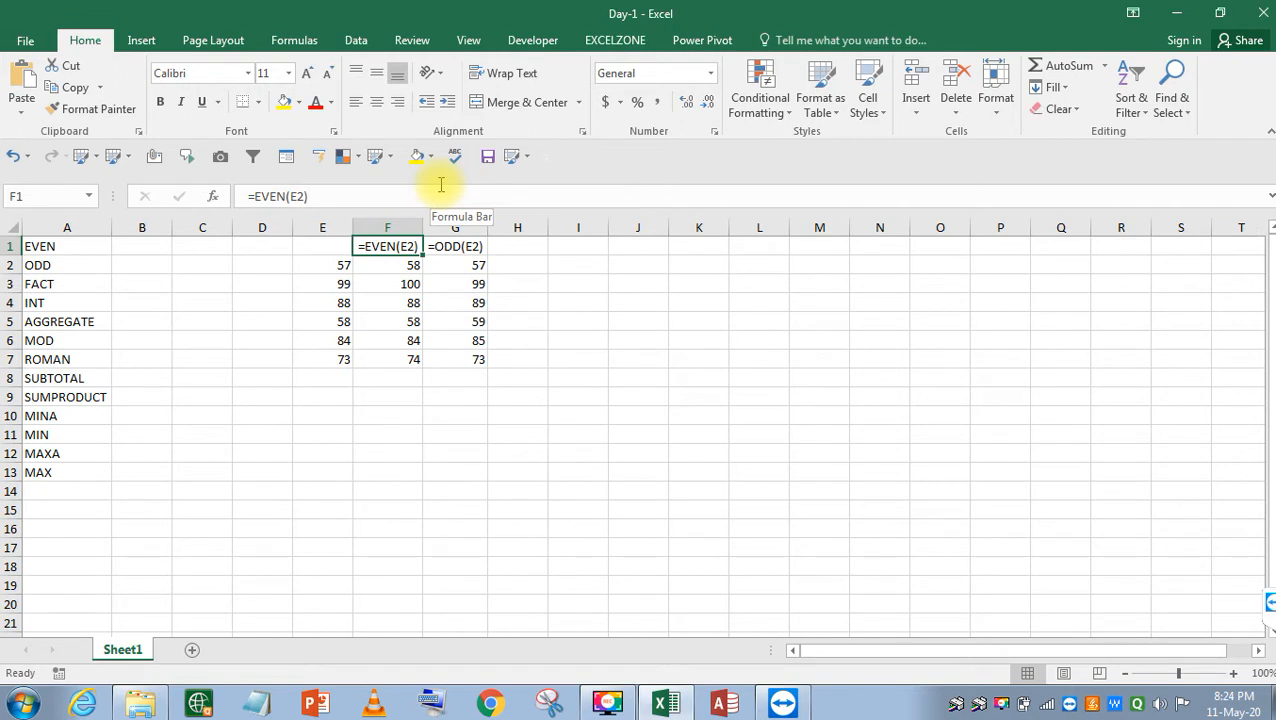
key("Down")
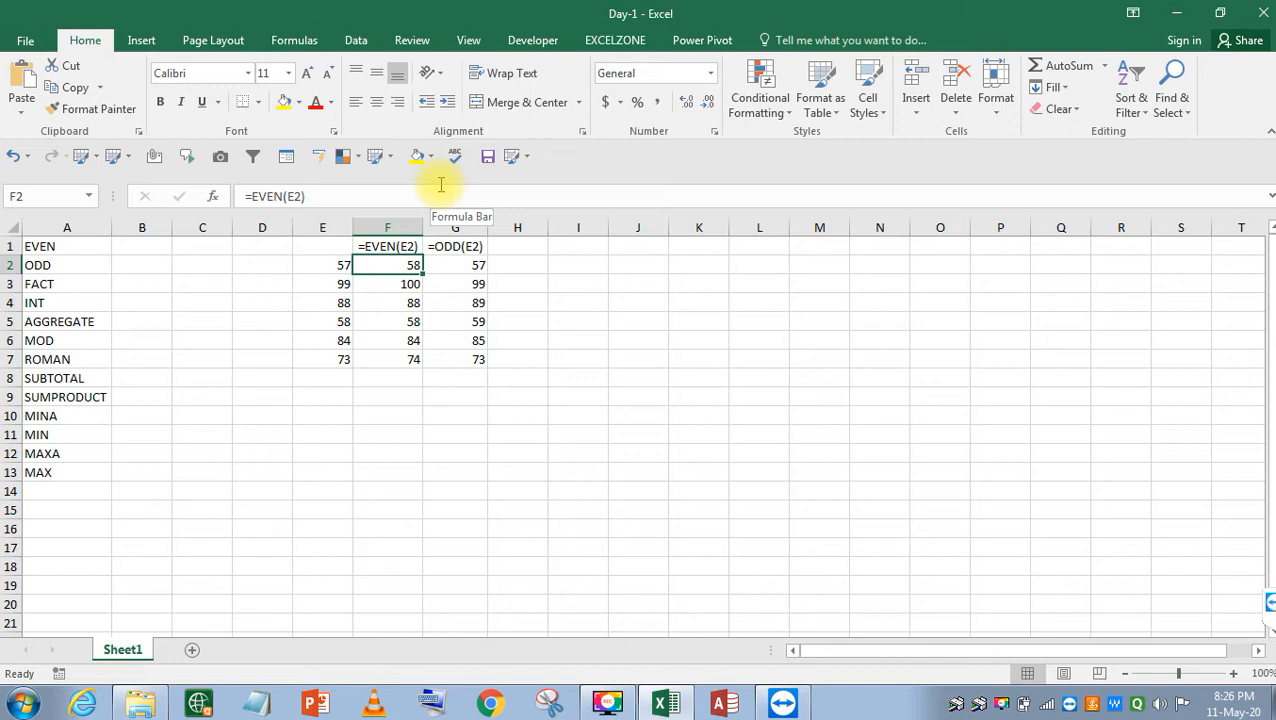
left_click(76, 701)
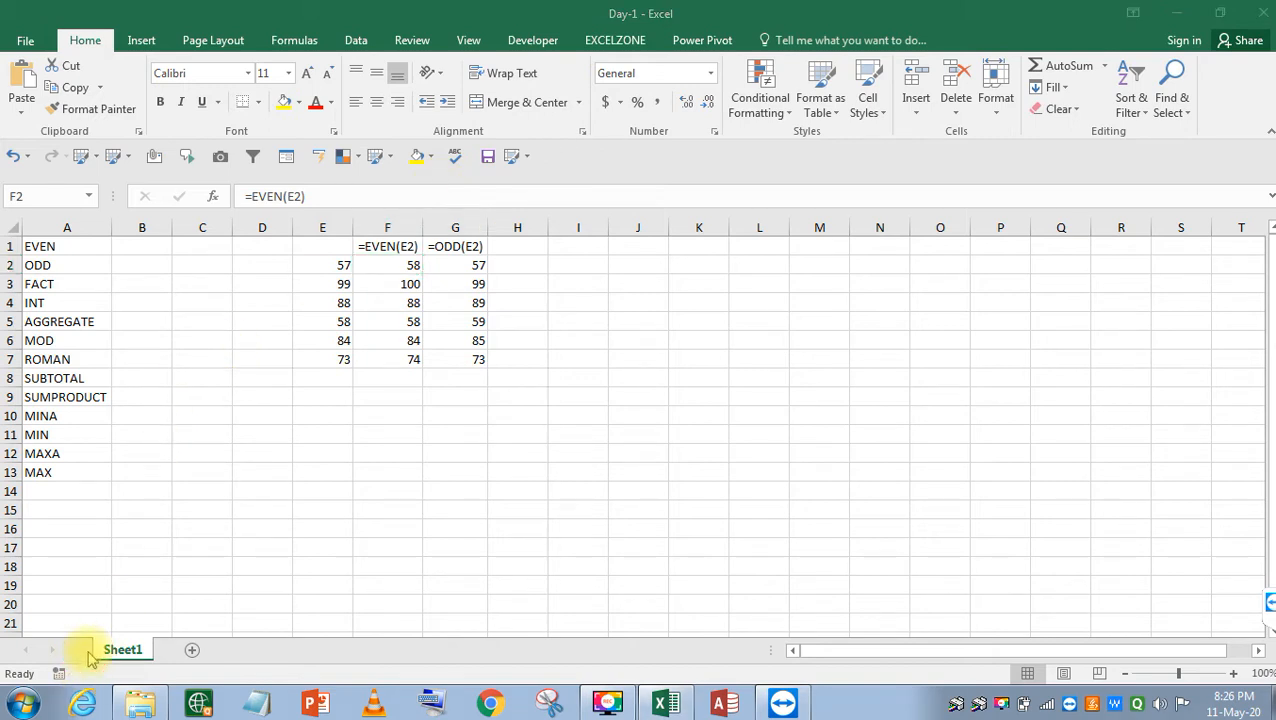
left_click(399, 292)
left_click(523, 289)
left_click(568, 290)
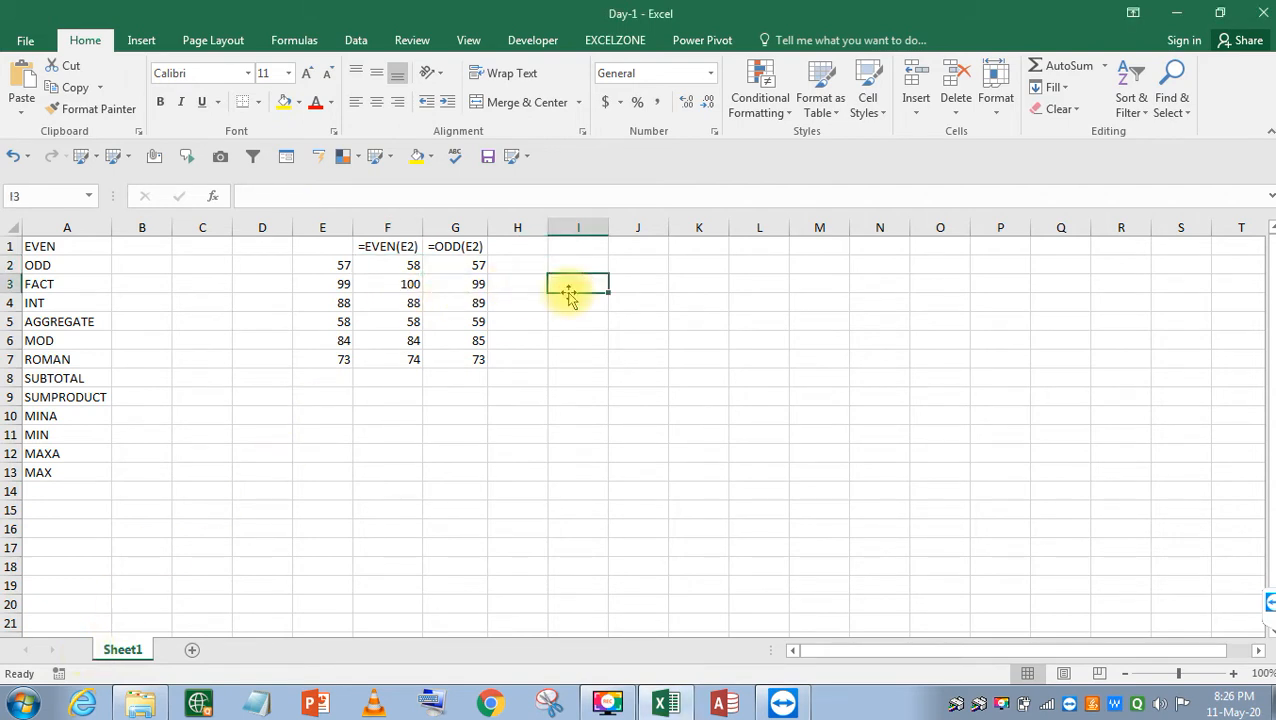
type("=")
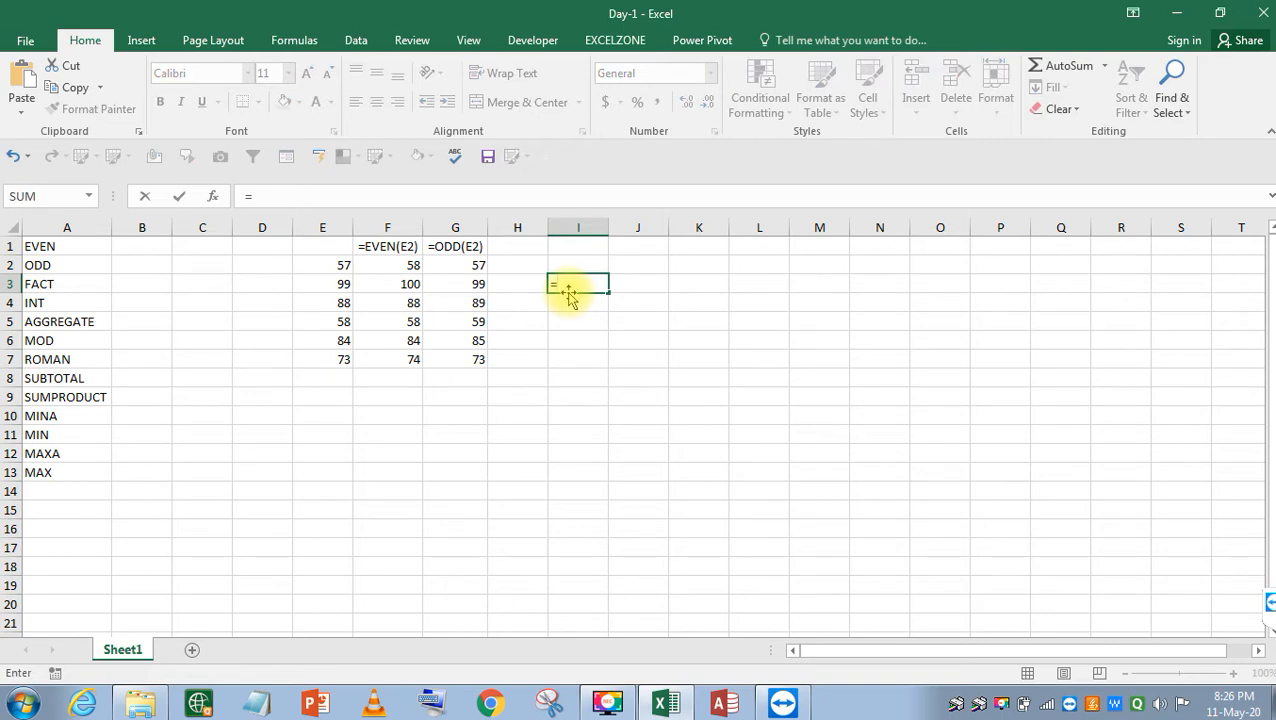
type("E")
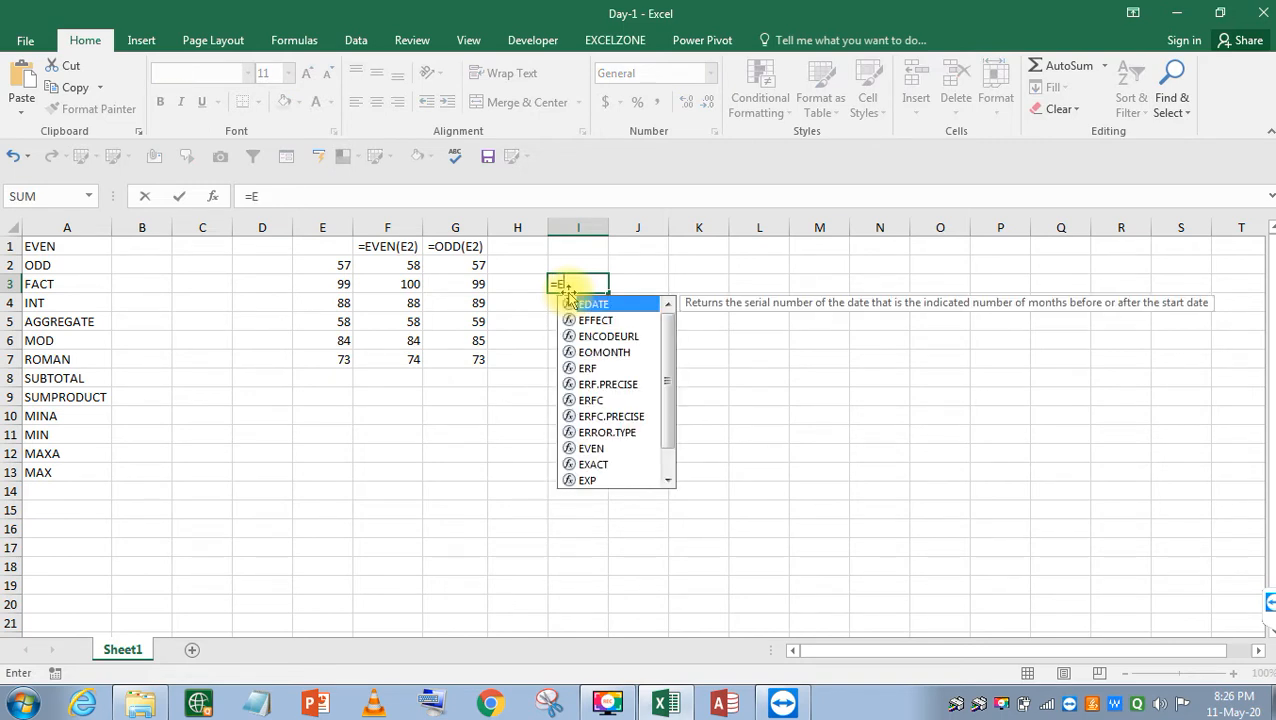
type("V")
key("Tab")
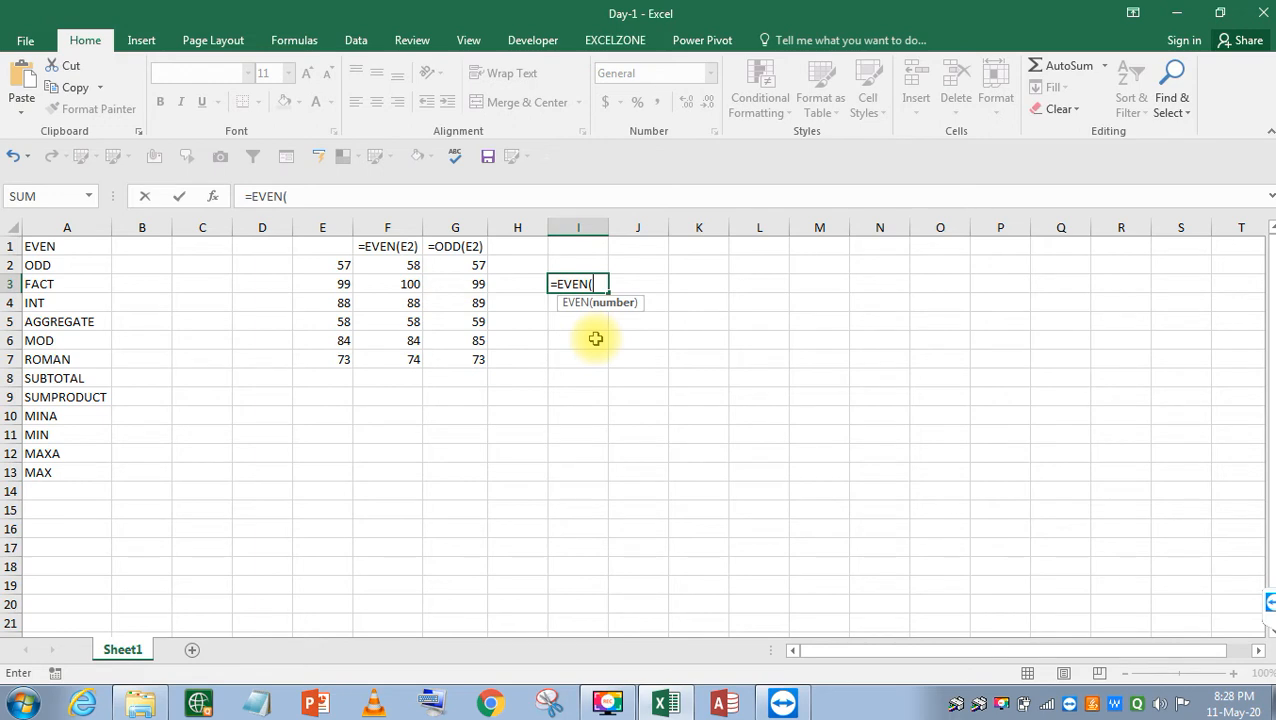
key("Escape")
key("Up")
key("Up")
key("Left")
key("Left")
key("Left")
key("Left")
key("Left")
key("Left")
key("Left")
key("Left")
key("Down")
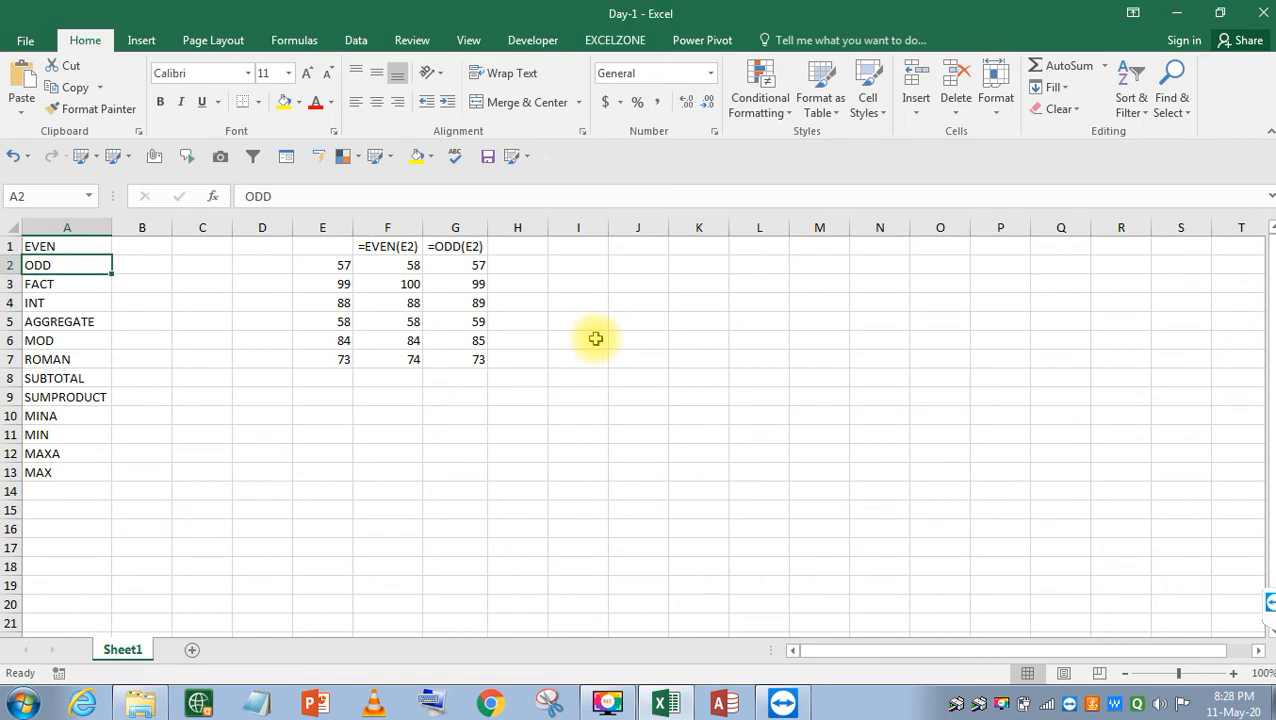
Bold the FACT label in A3, then select cell J7.
key("Down")
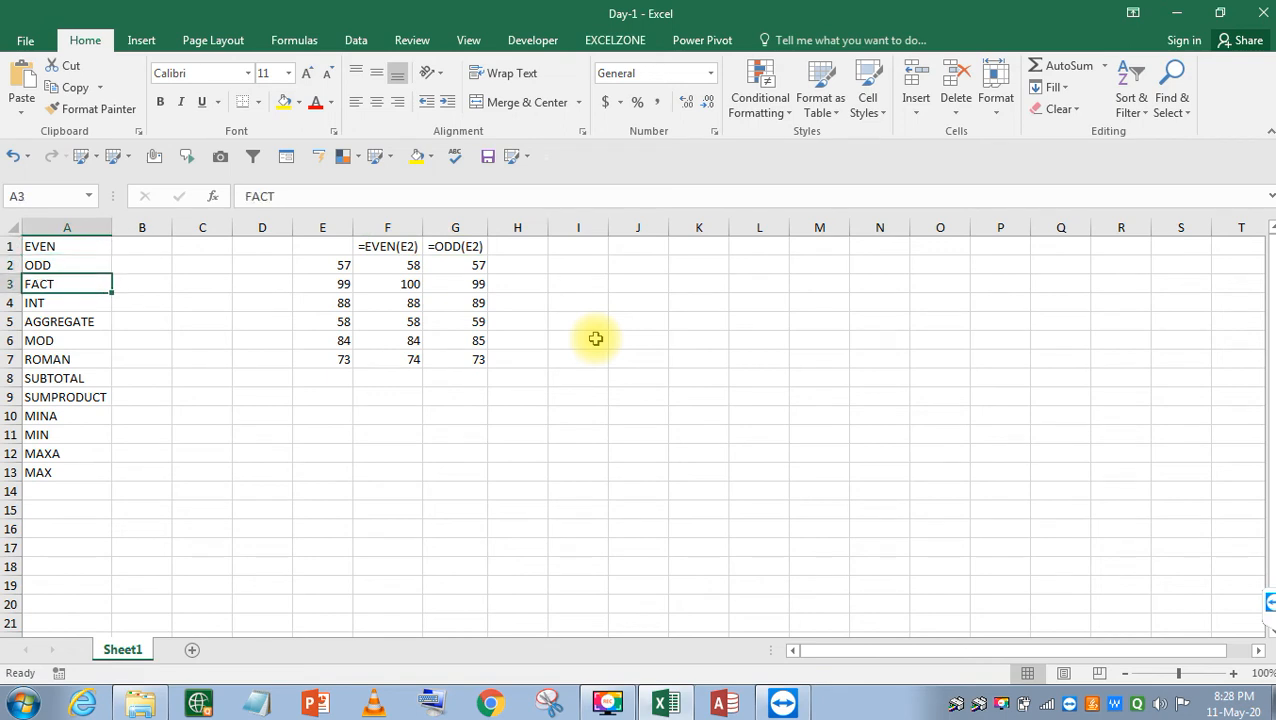
key("ctrl+b")
key("Right")
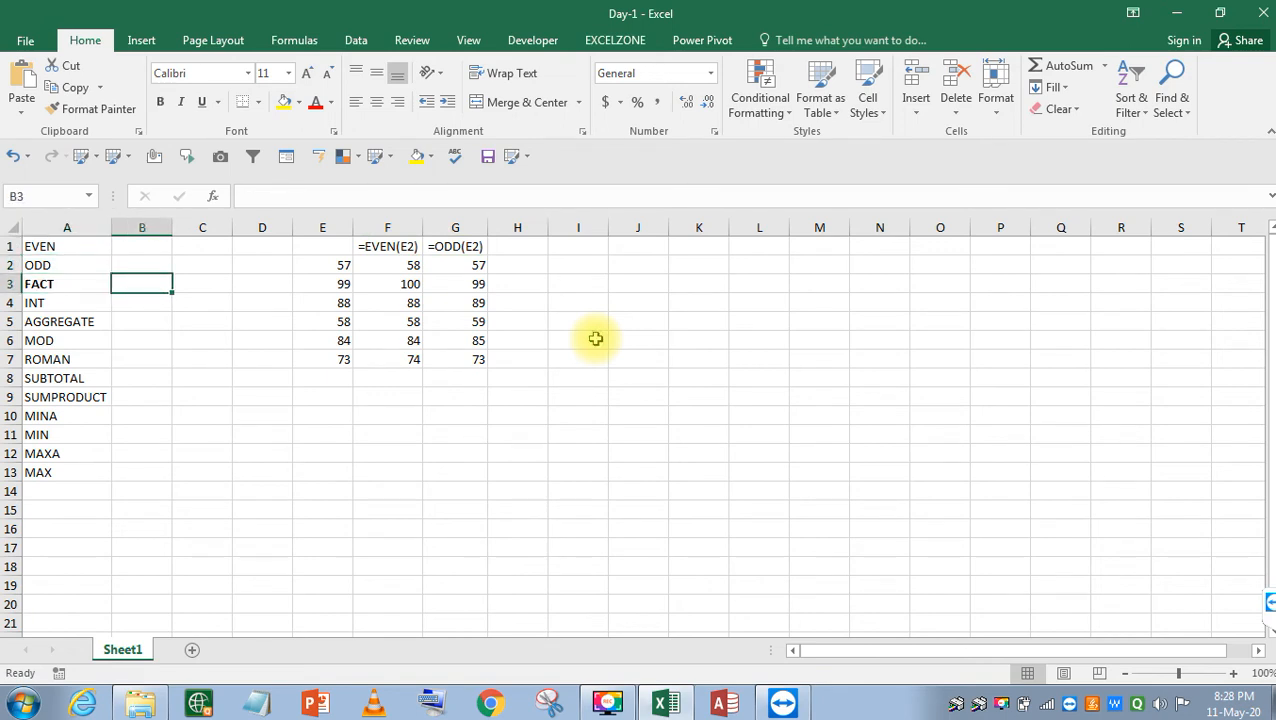
key("Right")
key("Right")
key("Right")
key("Right")
key("Right")
key("Right")
key("Right")
key("Right")
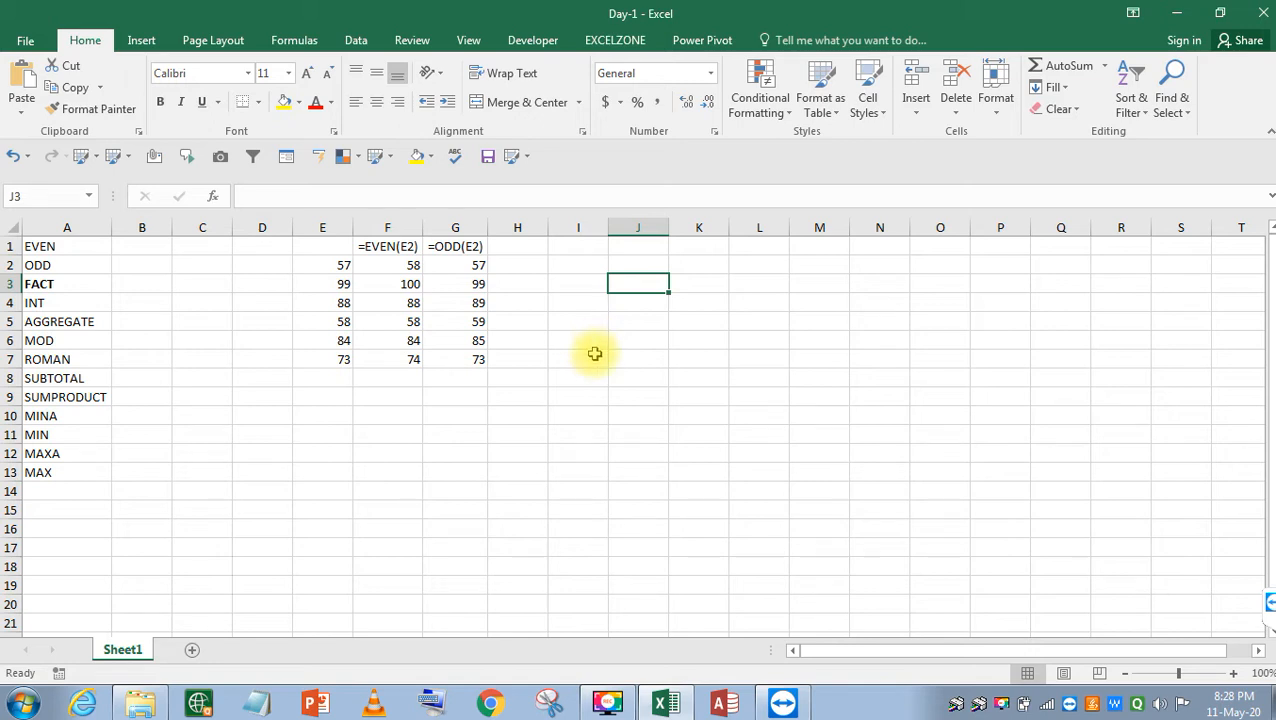
left_click(630, 356)
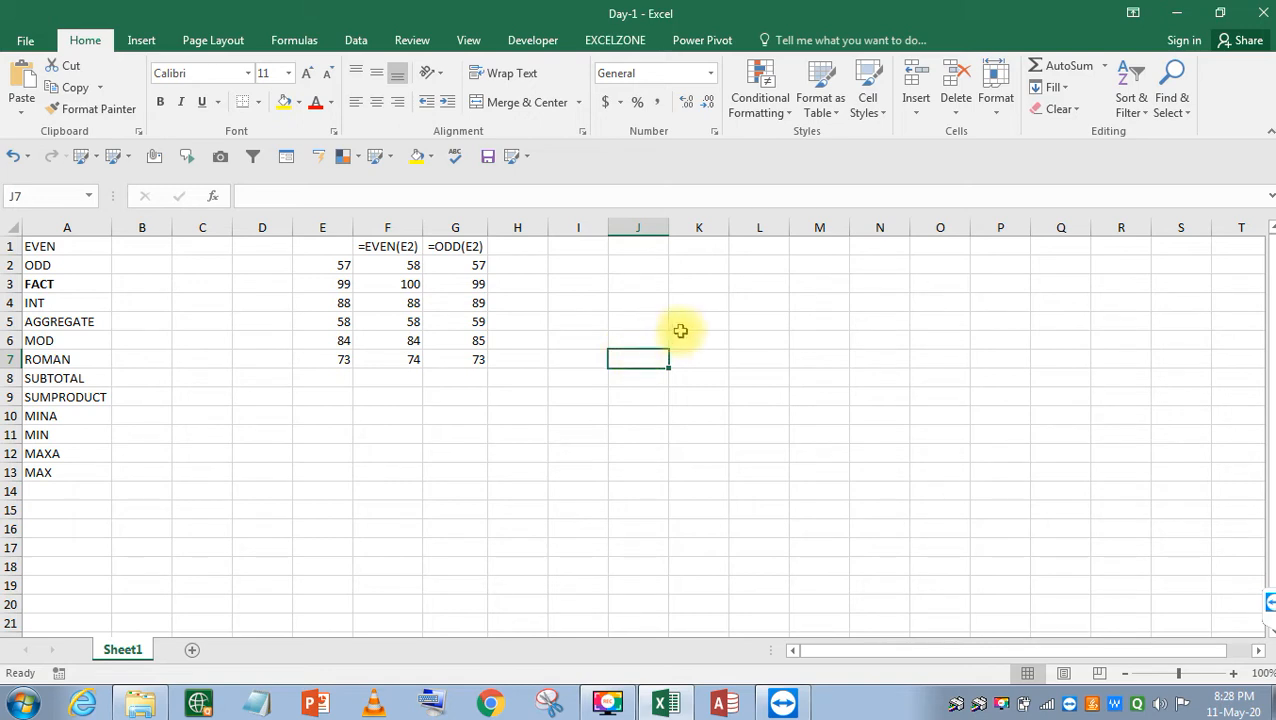
Enter 8 in J7 and 1 in L8.
type("8")
key("Return")
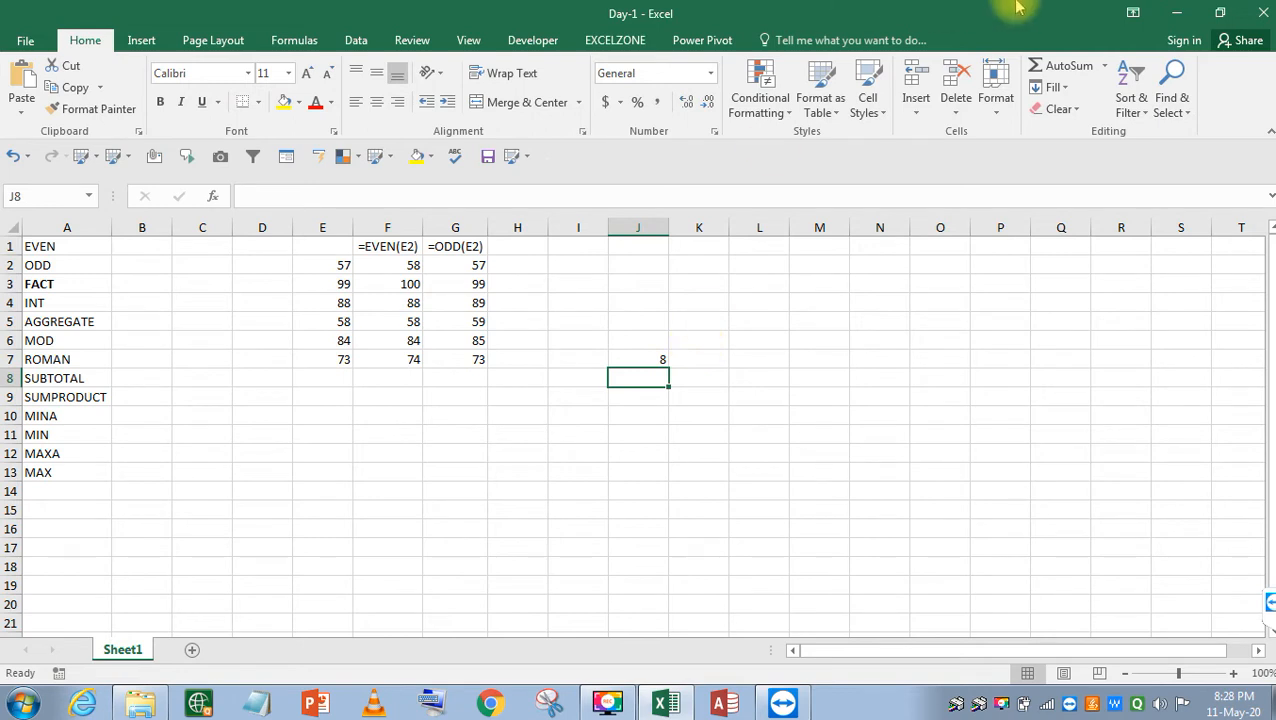
key("Right")
key("Right")
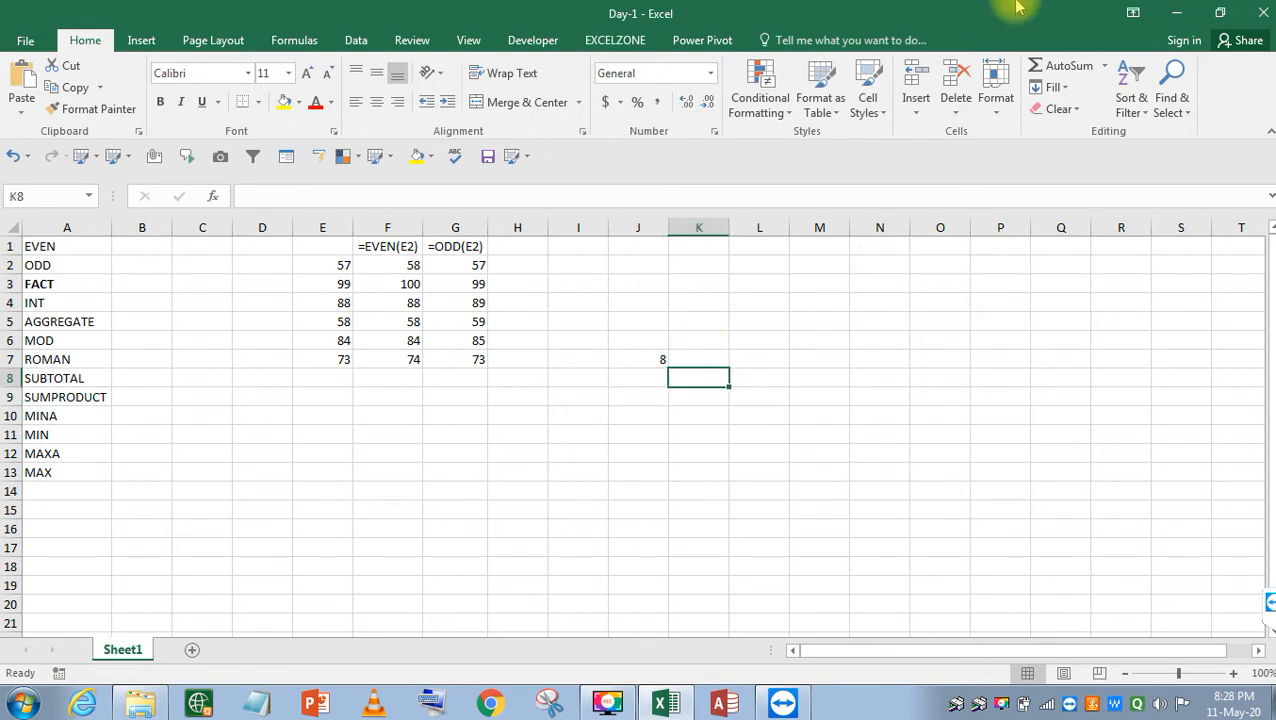
type("1")
key("Return")
key("Return")
Fill L9:L15 with the numbers 2 through 8.
key("Up")
type("2")
key("Return")
type("3")
key("Return")
type("4")
key("Return")
type("5")
key("Return")
type("6")
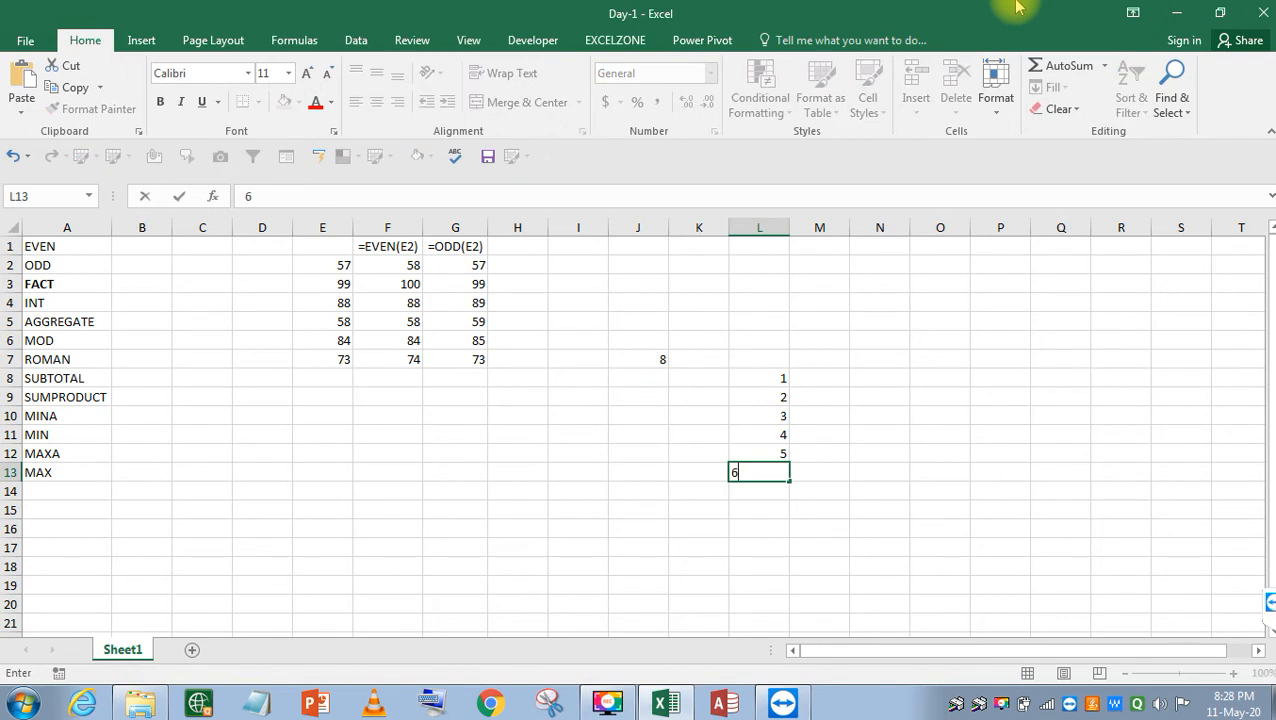
key("Return")
type("7")
key("Return")
type("8")
key("Return")
key("Up")
key("Up")
key("Up")
key("Up")
key("Up")
key("Up")
key("Up")
key("Up")
Enter =L8*L9 in M8 to start the running product at 2.
key("Right")
type("=")
key("Left")
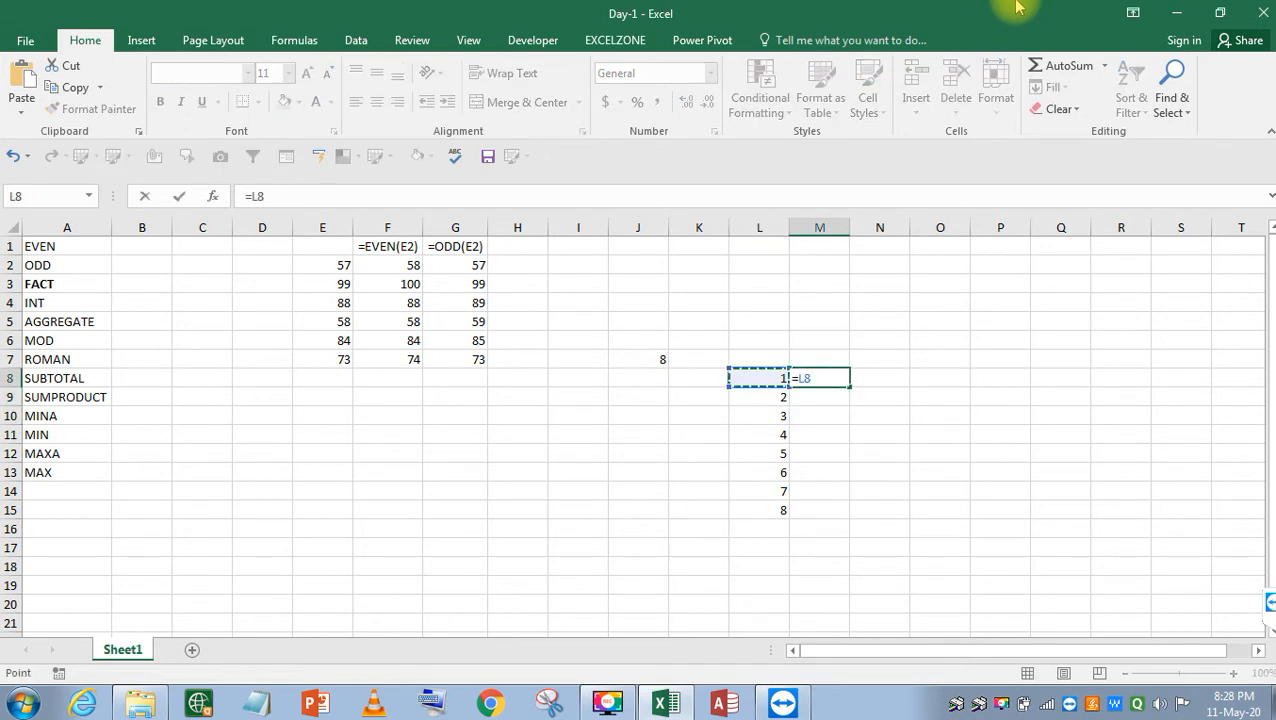
type("*")
key("Down")
key("Left")
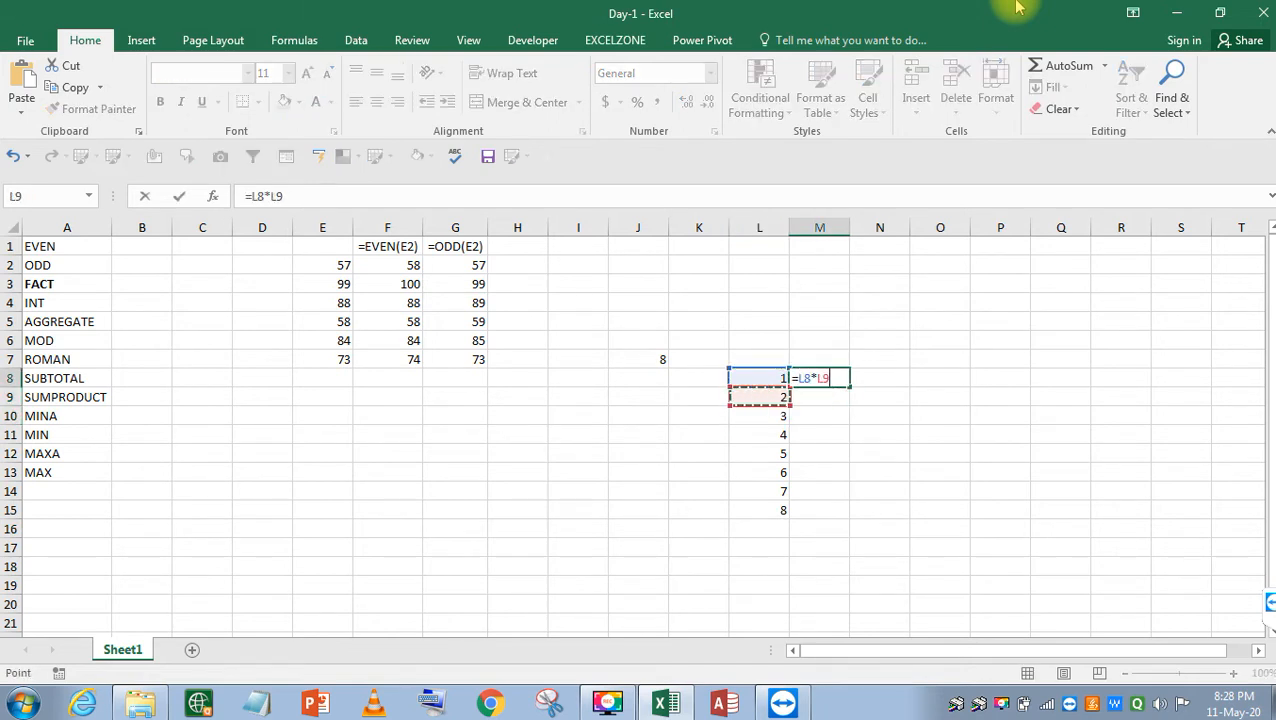
key("Return")
Continue the product in M9 and M10 with =M8*L10 and =M9*L11 (6, 24).
type("=")
key("Up")
type("*")
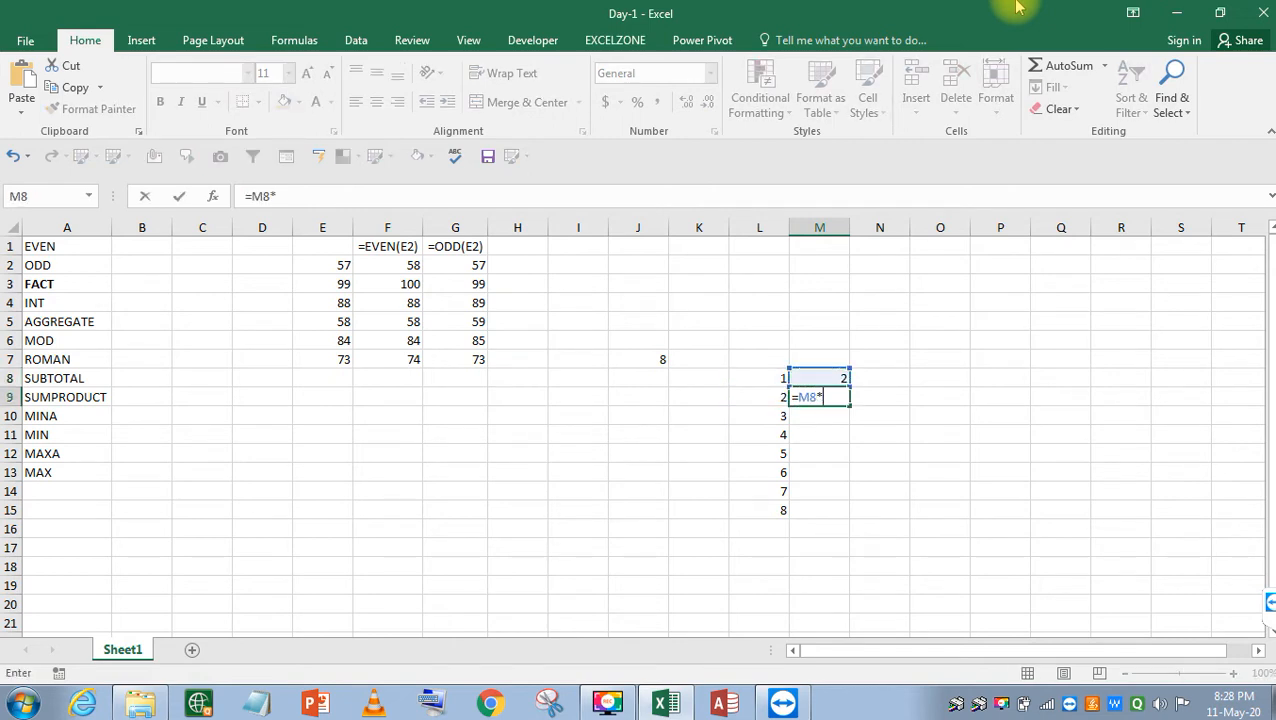
key("Down")
key("Left")
key("Return")
type("=")
key("Up")
type("*")
key("Down")
key("Left")
key("Return")
Extend it to M11 and M12 with =M10*L12 and =M11*L13 (120, 720).
type("=")
key("Up")
type("*")
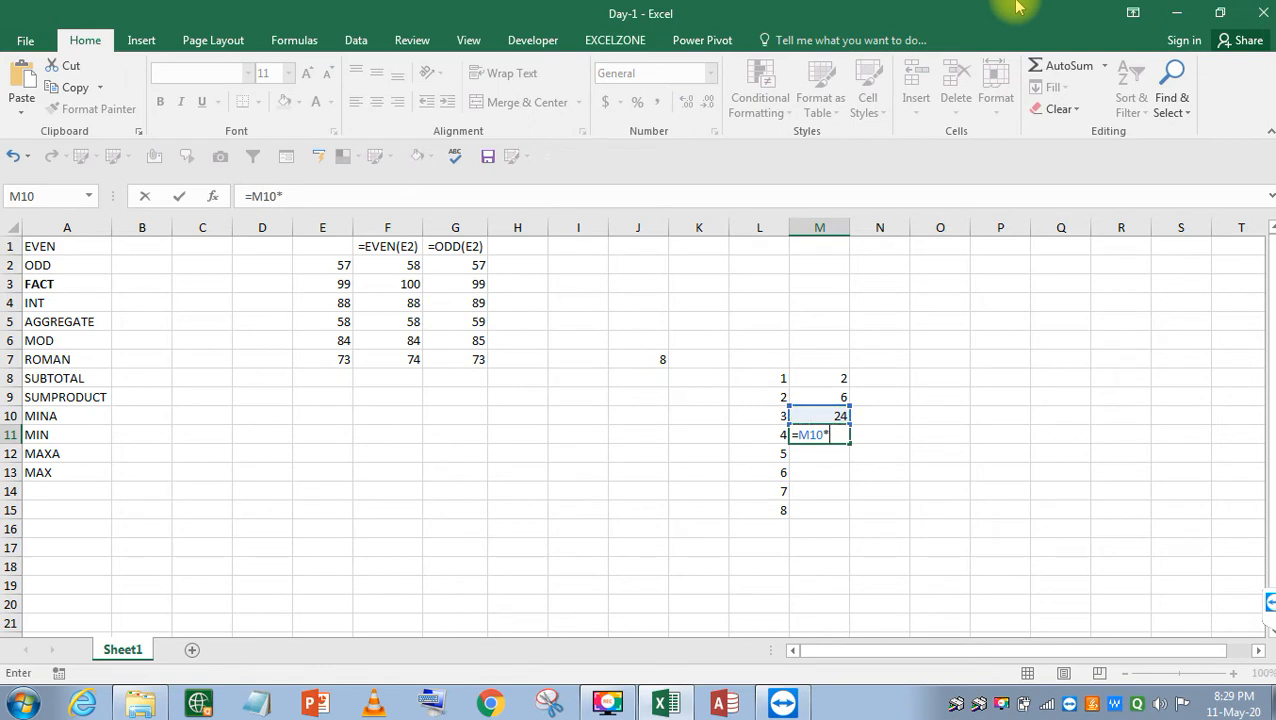
key("Down")
key("Left")
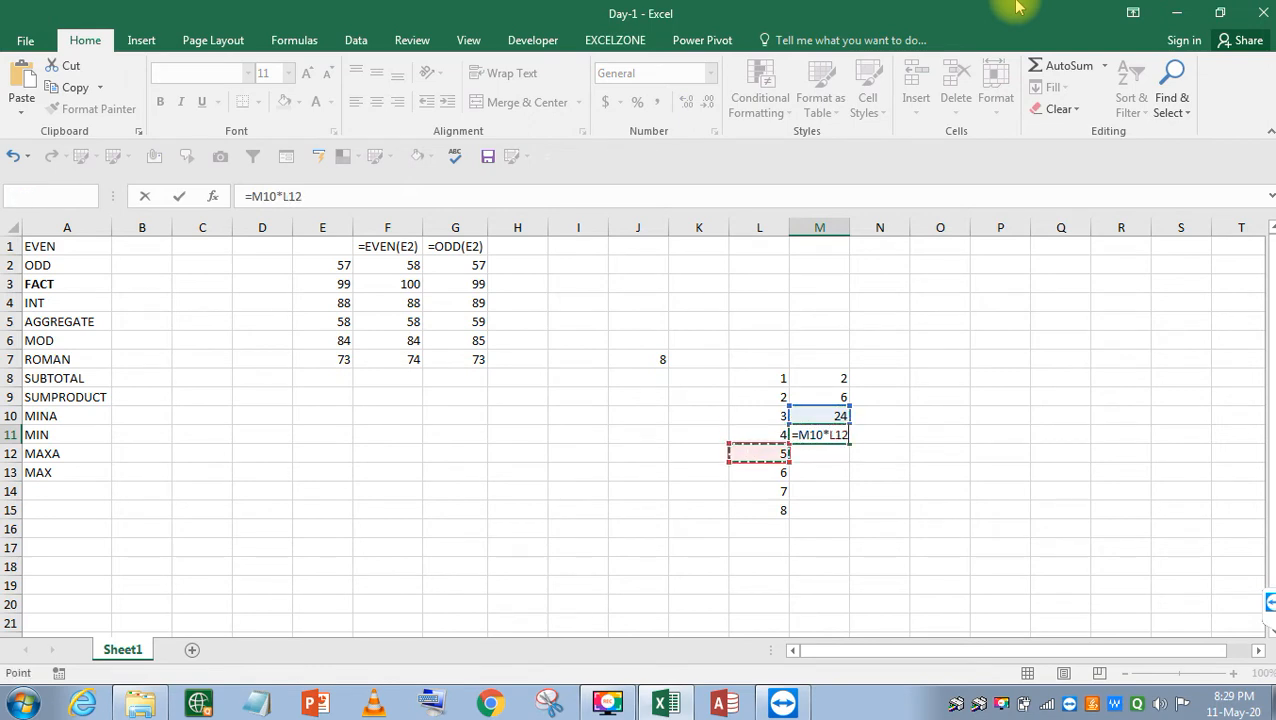
key("Return")
type("=")
key("Up")
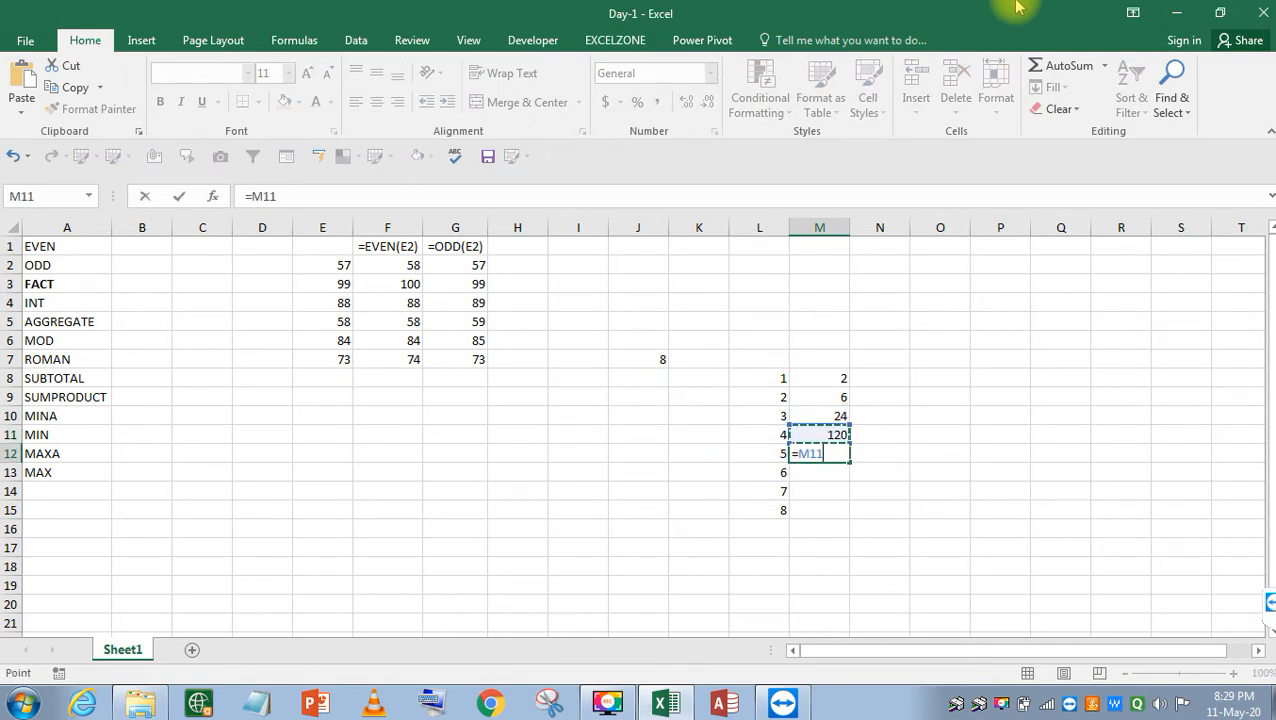
type("*")
key("Down")
key("Left")
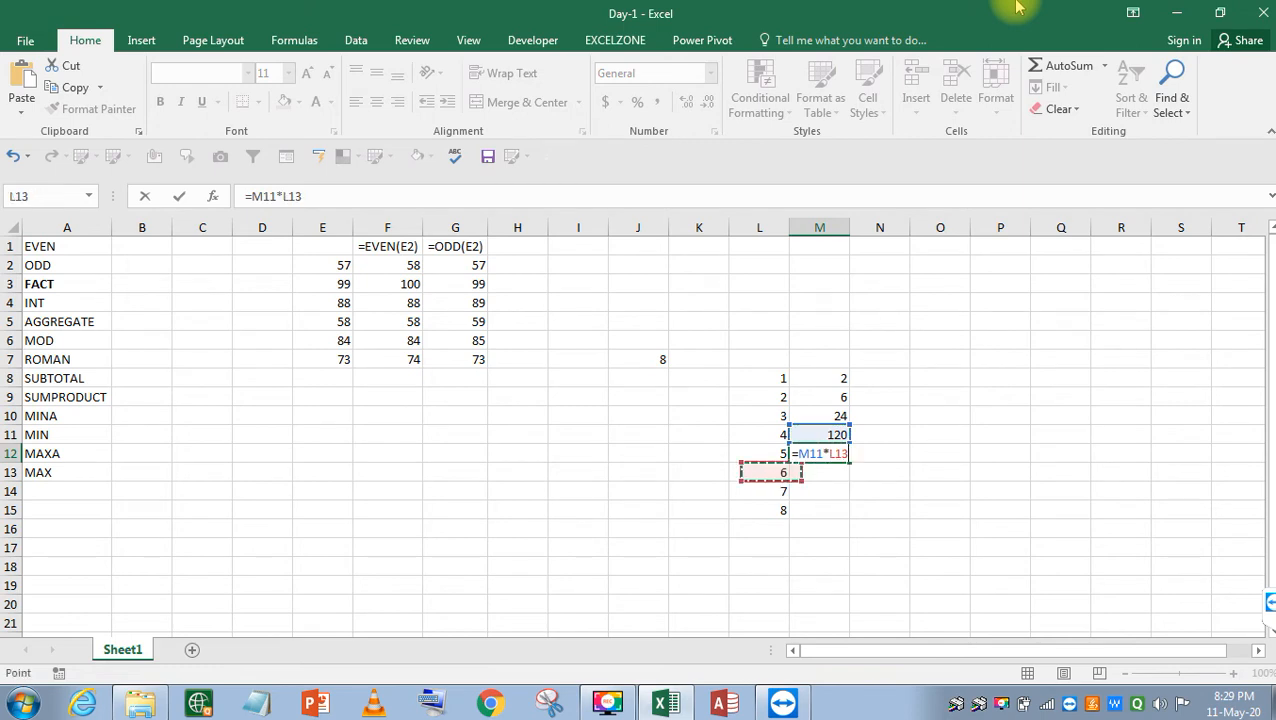
key("Return")
Enter a product formula in M13 as =M12*L15.
type("=")
key("Up")
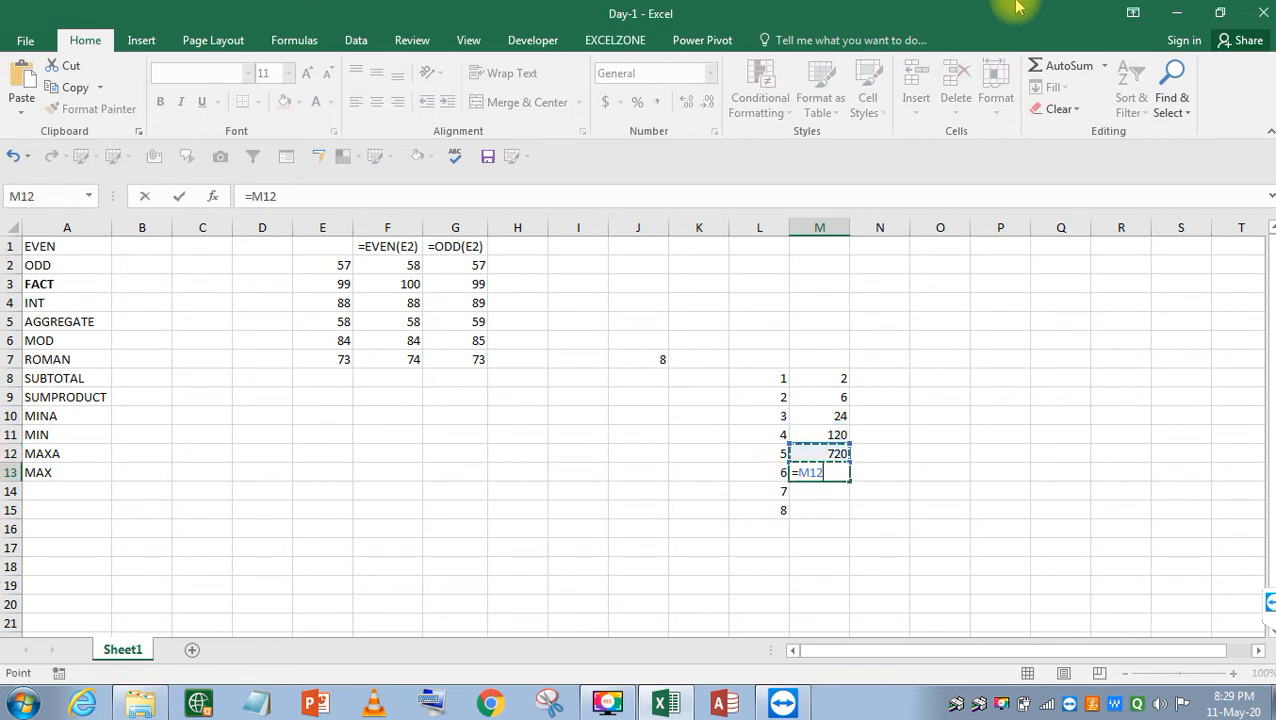
type("*")
key("Down")
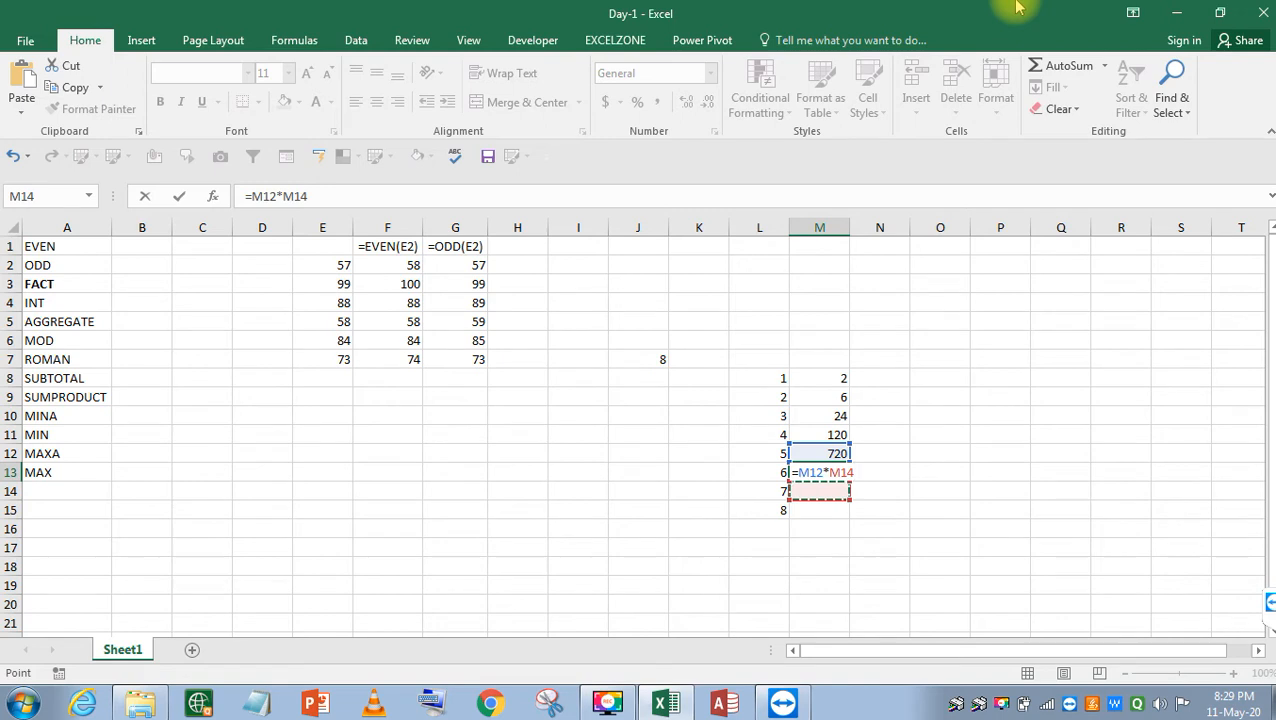
key("Left")
key("Down")
key("Return")
Review each running-product formula in M8:M13 without changing them.
key("Up")
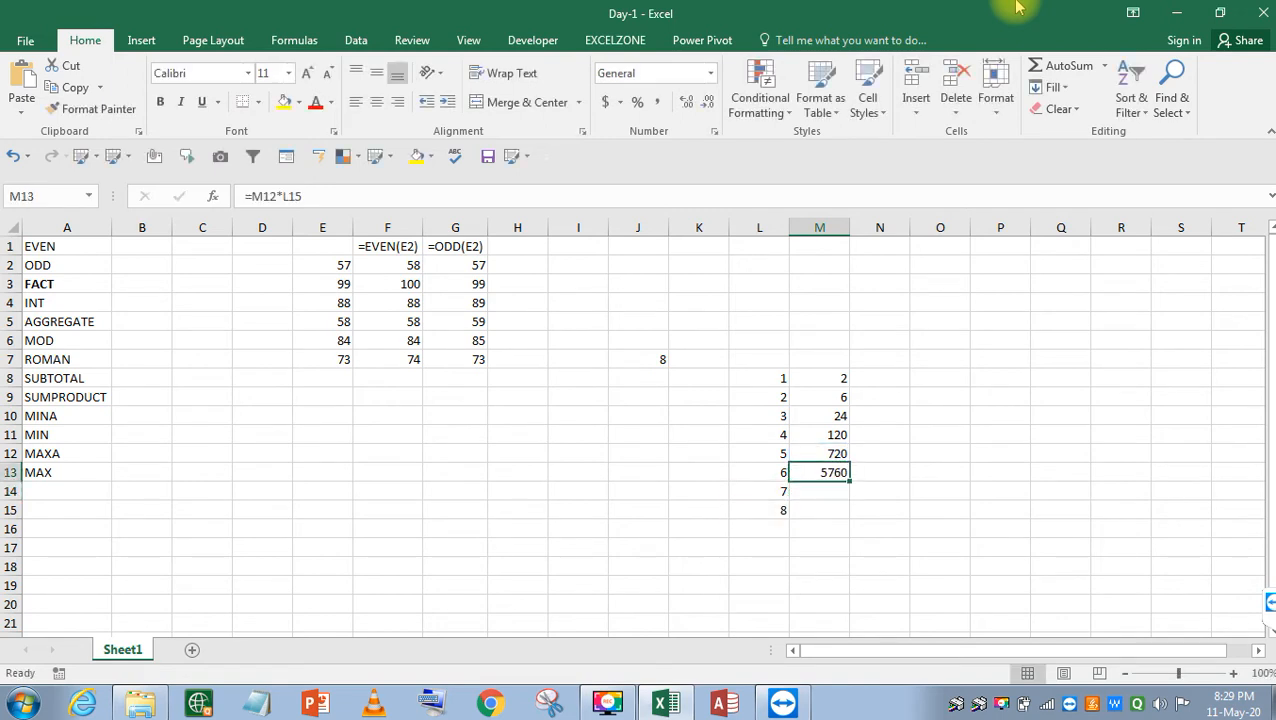
key("F2")
key("Escape")
key("Up")
key("F2")
key("Escape")
key("Up")
key("Up")
key("Up")
key("Up")
key("F2")
key("Escape")
key("Down")
key("F2")
key("Escape")
key("Down")
key("F2")
key("Escape")
key("Down")
key("F2")
key("Escape")
key("Down")
key("F2")
key("Escape")
key("Down")
Correct M13's formula to =M12*L14 so it shows 5040.
key("F2")
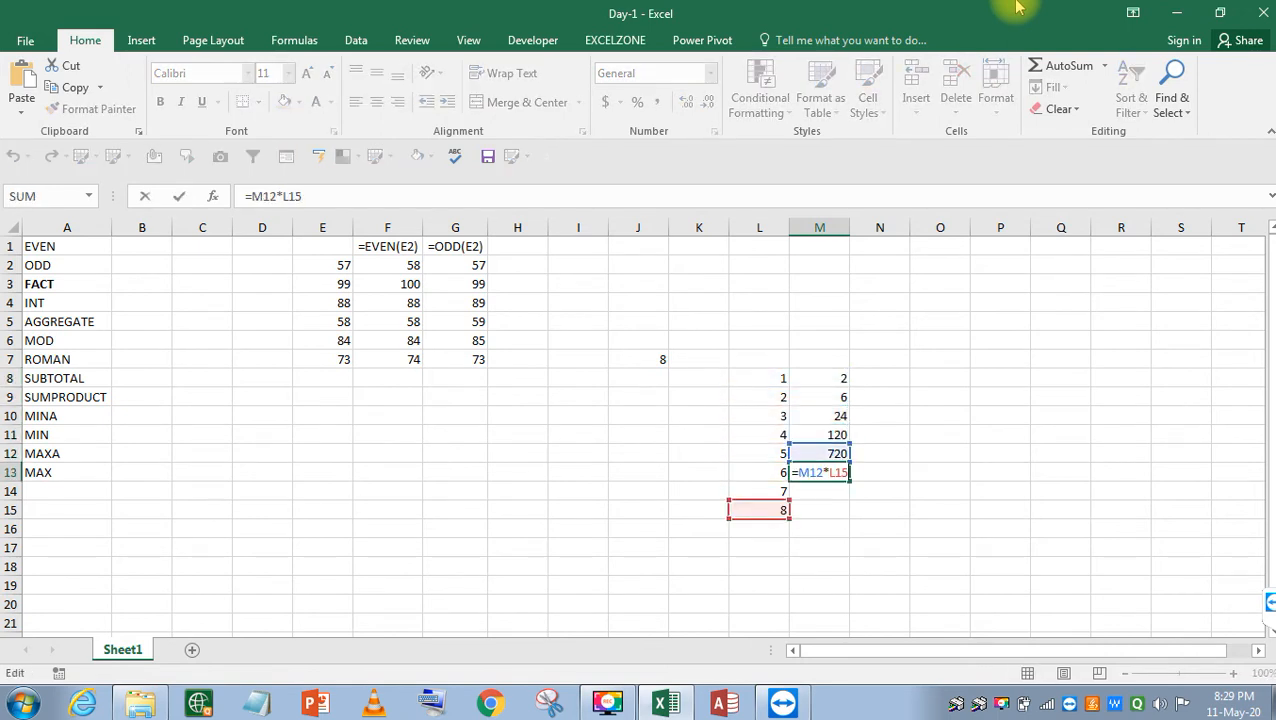
key("BackSpace")
key("BackSpace")
key("BackSpace")
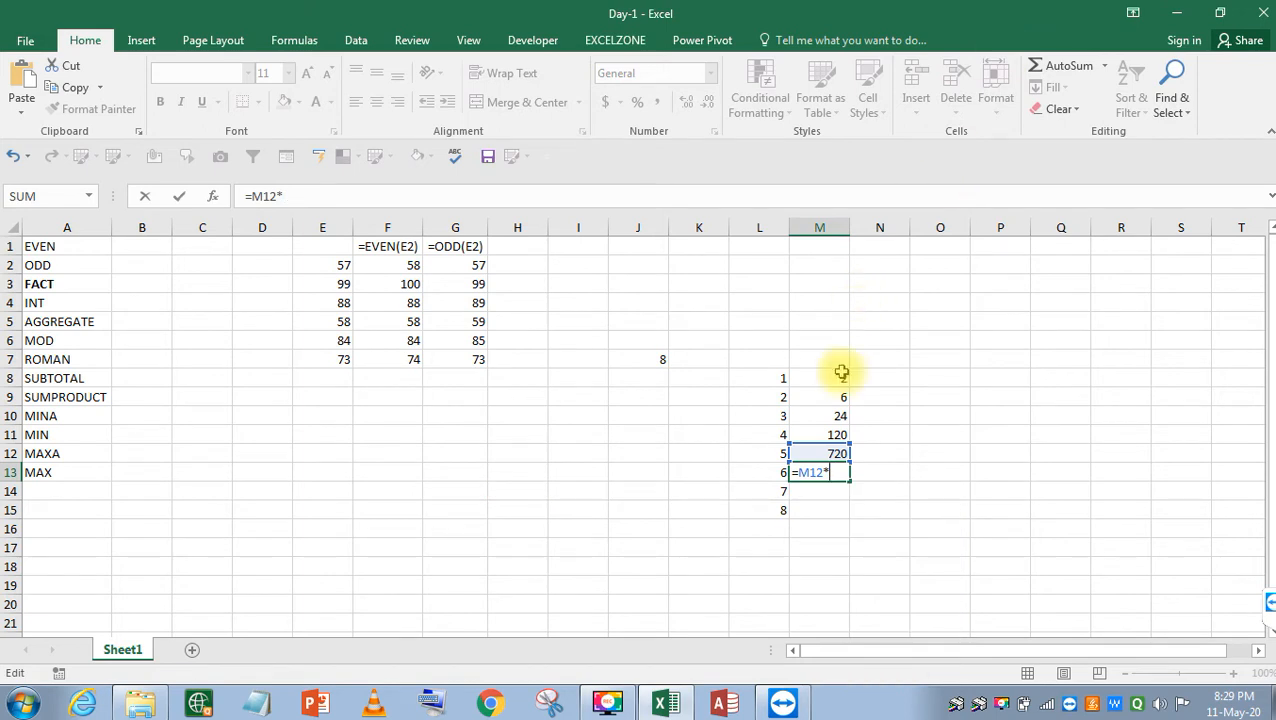
left_click(780, 490)
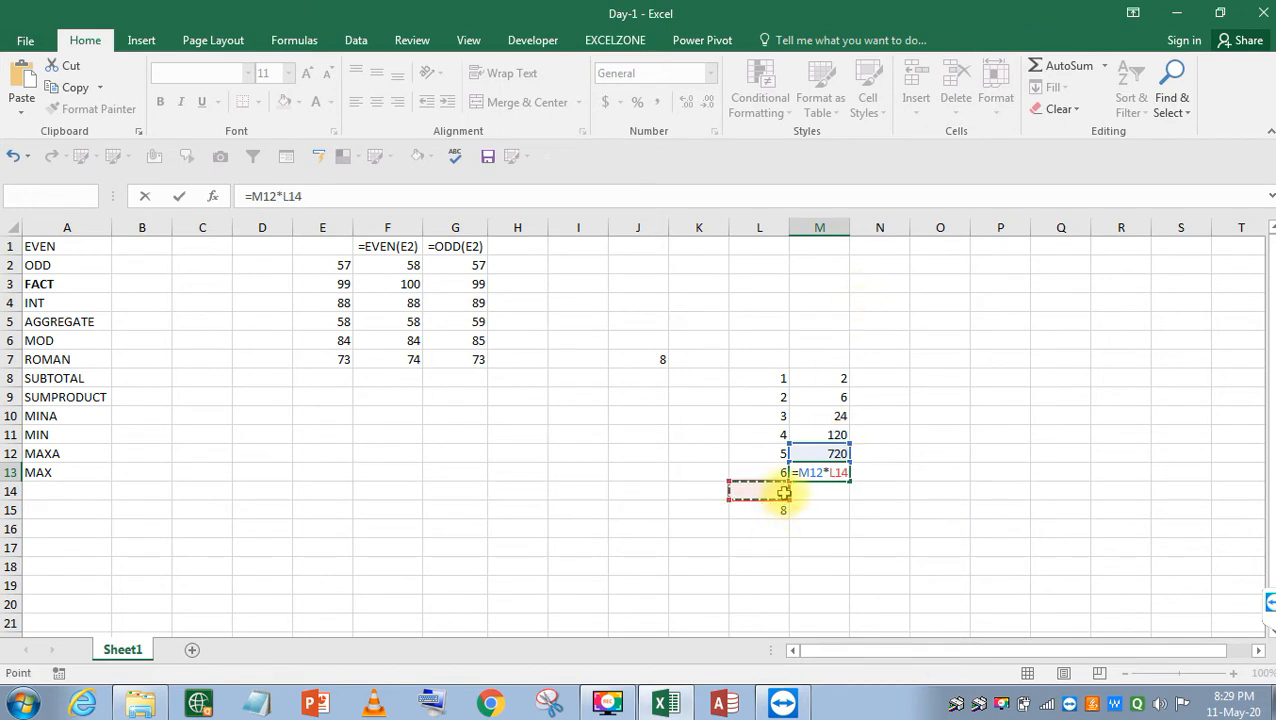
key("Return")
Begin M14's formula as =M13 after cancelling a false start.
type("=")
key("Right")
key("Up")
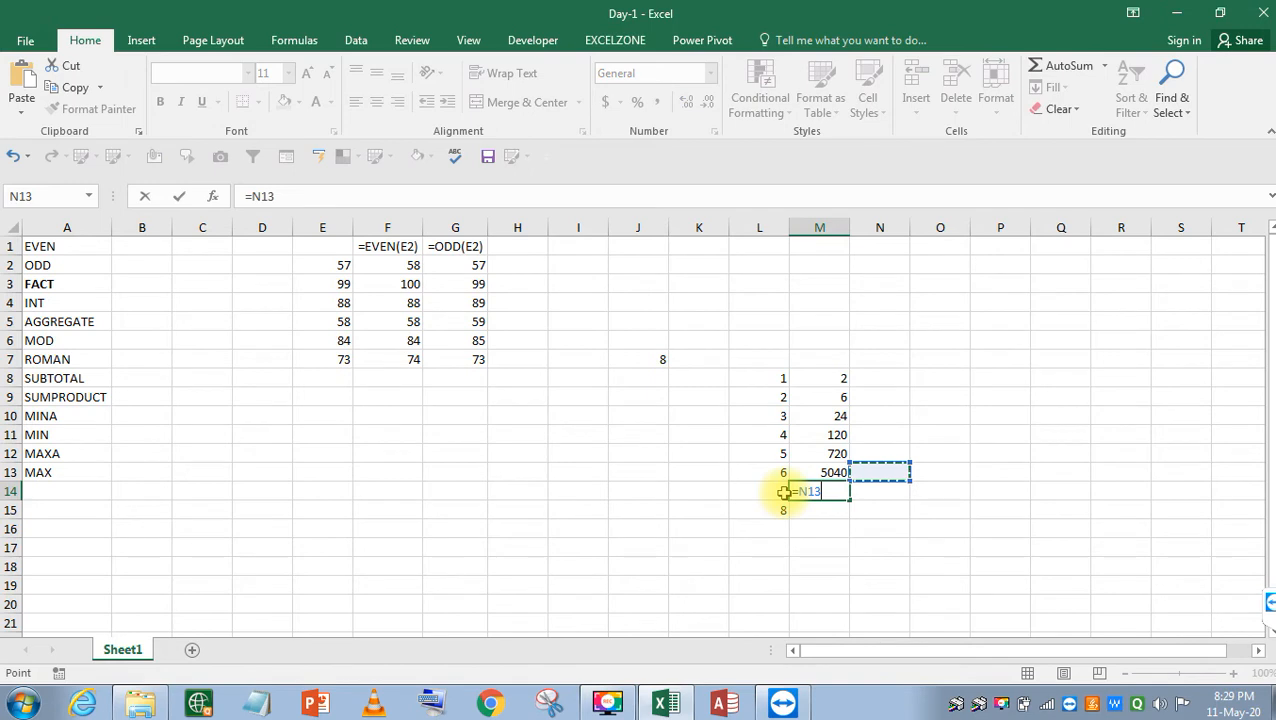
key("Escape")
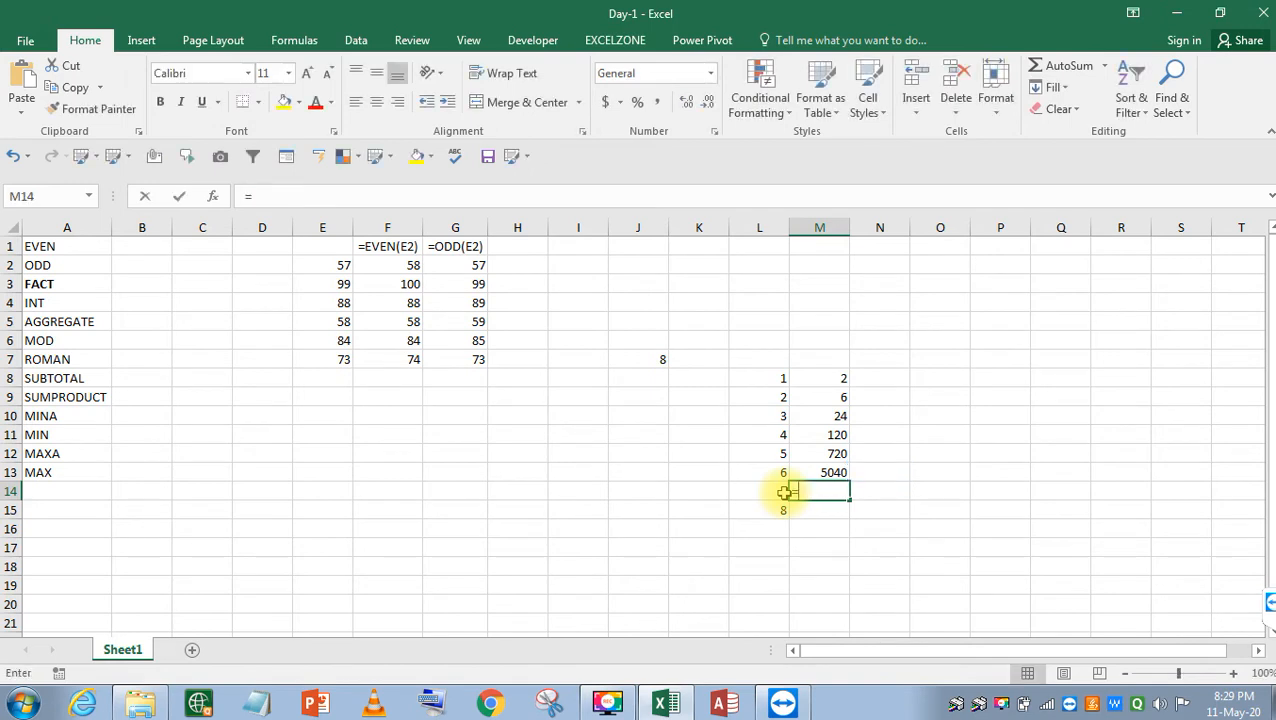
type("=")
key("Up")
Complete M14 as =M13*L15, giving 40320.
type("*")
key("Down")
key("Left")
key("Return")
key("Up")
Enter =FACT(J7) in J10, returning 40320.
key("Left")
key("Left")
key("Left")
key("Up")
key("Up")
key("Up")
key("Up")
type("=FA")
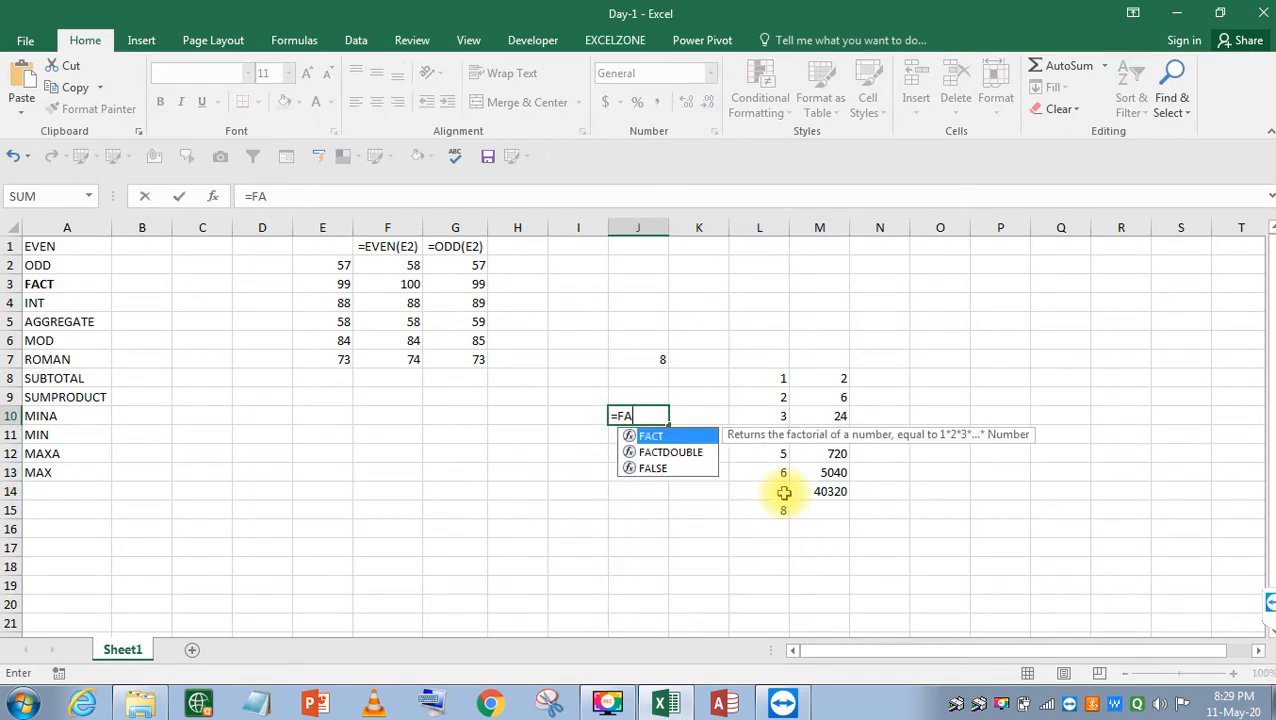
key("Tab")
key("Up")
key("Up")
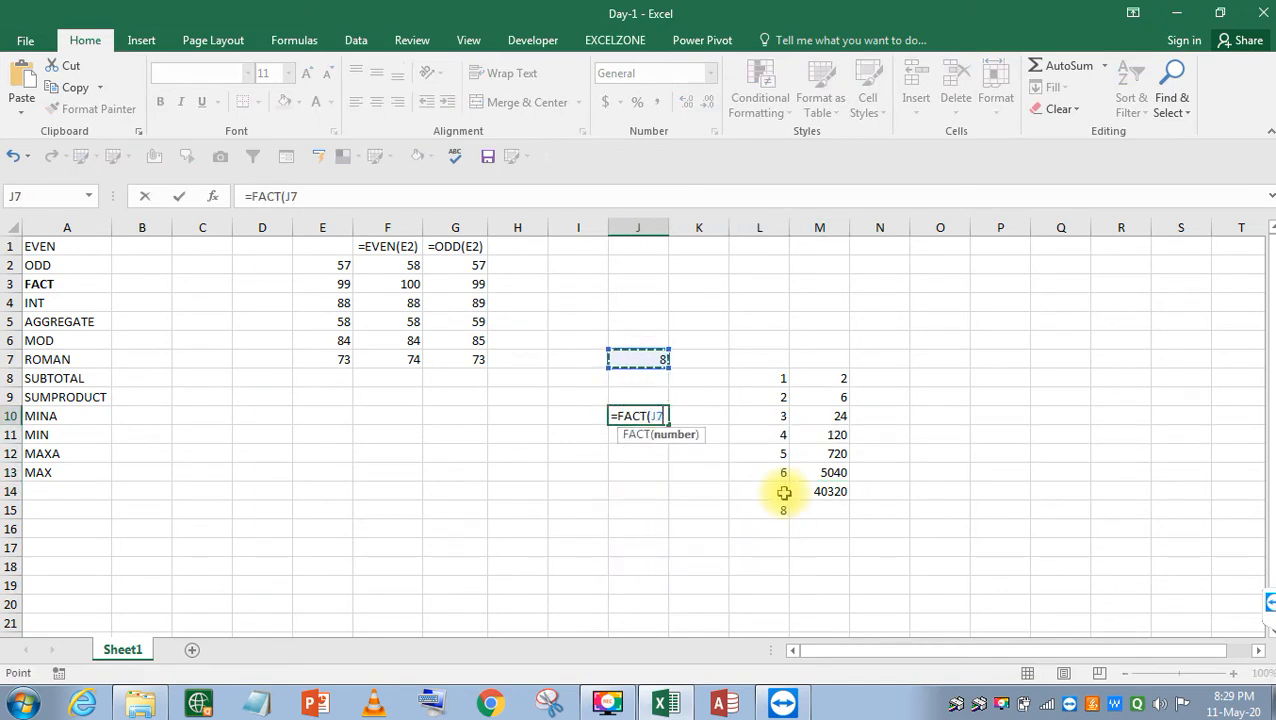
type(")")
key("ctrl+Return")
Make the 40320 results in J10 and M14 bold.
key("ctrl+b")
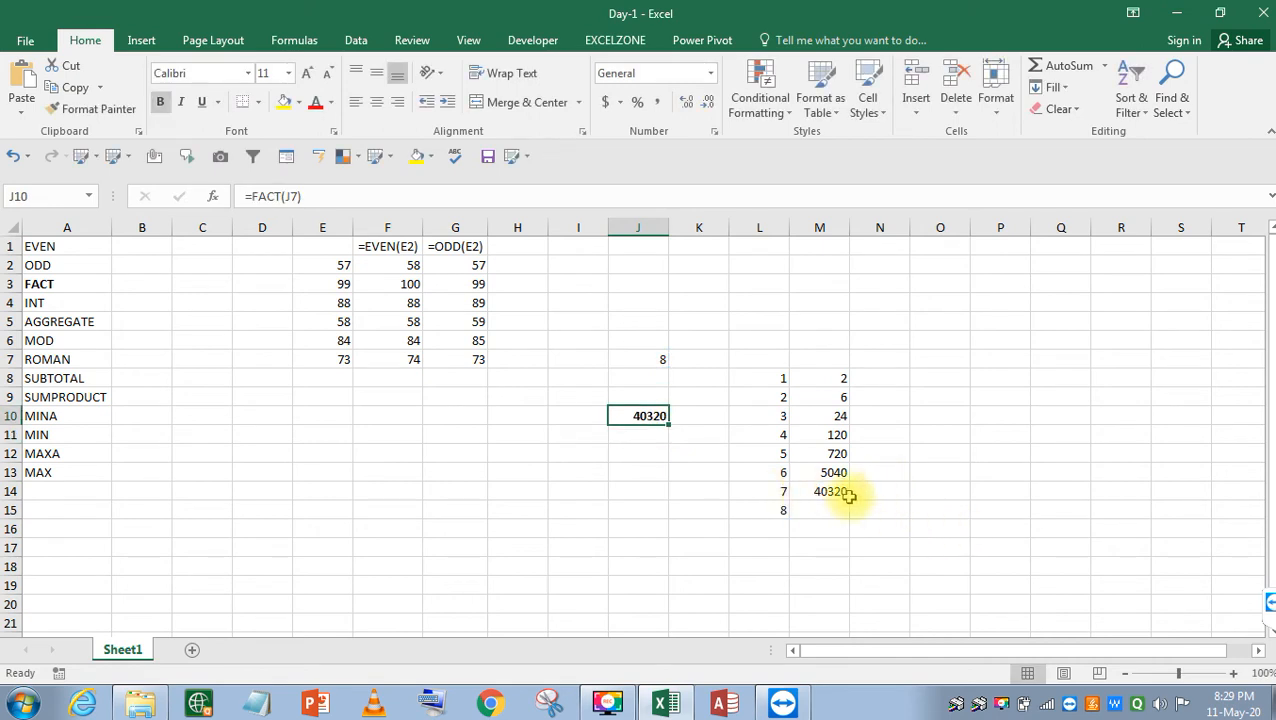
left_click(848, 495)
key("ctrl+b")
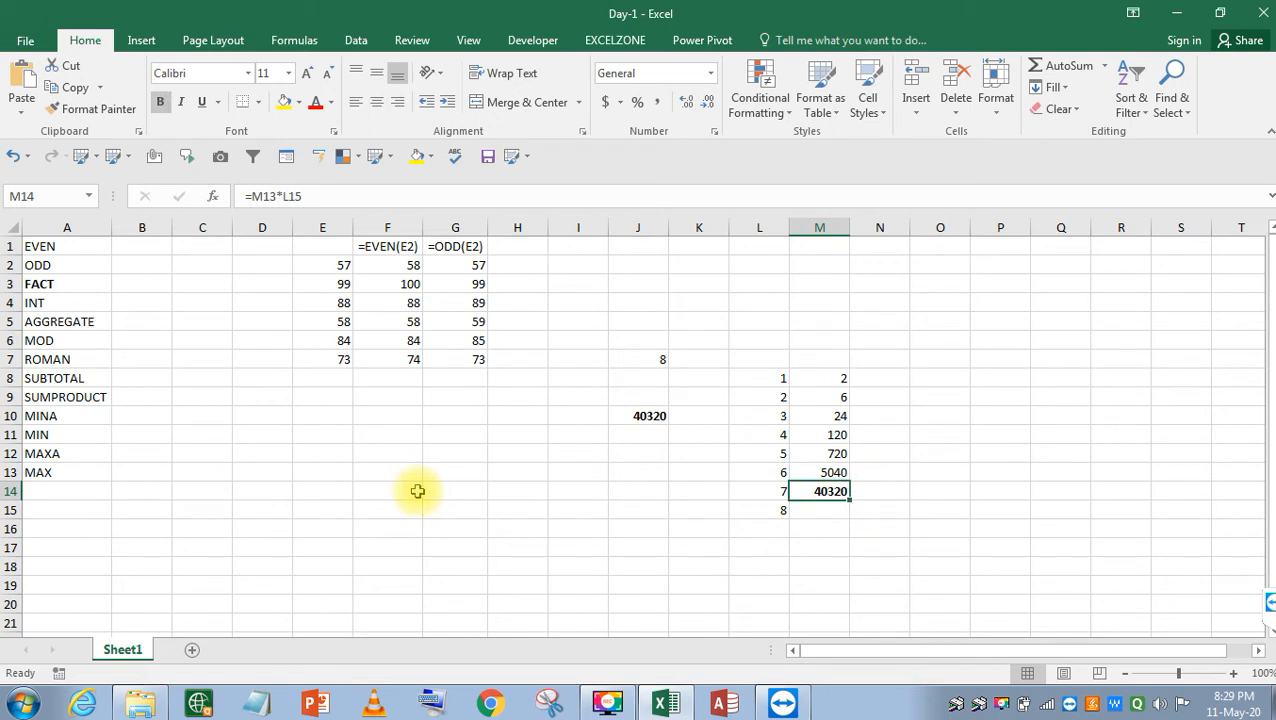
Review the formulas in M14, M13 and M12.
key("F2")
key("Escape")
key("Up")
key("F2")
key("Escape")
key("Up")
key("F2")
key("Escape")
key("Down")
key("Down")
Recheck M14's formula, then move over to cell O7.
key("F2")
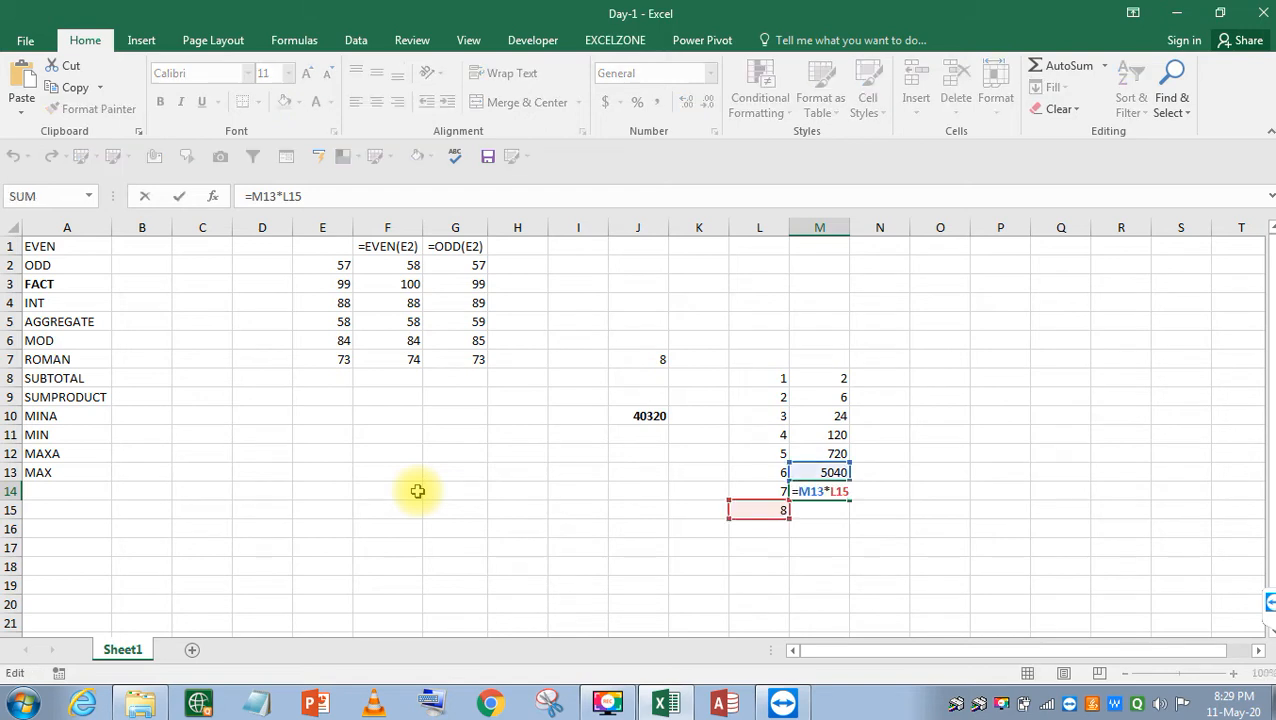
key("Escape")
key("F2")
key("Escape")
key("F2")
key("Escape")
key("Up")
key("Up")
key("Up")
key("Up")
key("Up")
key("Up")
key("Up")
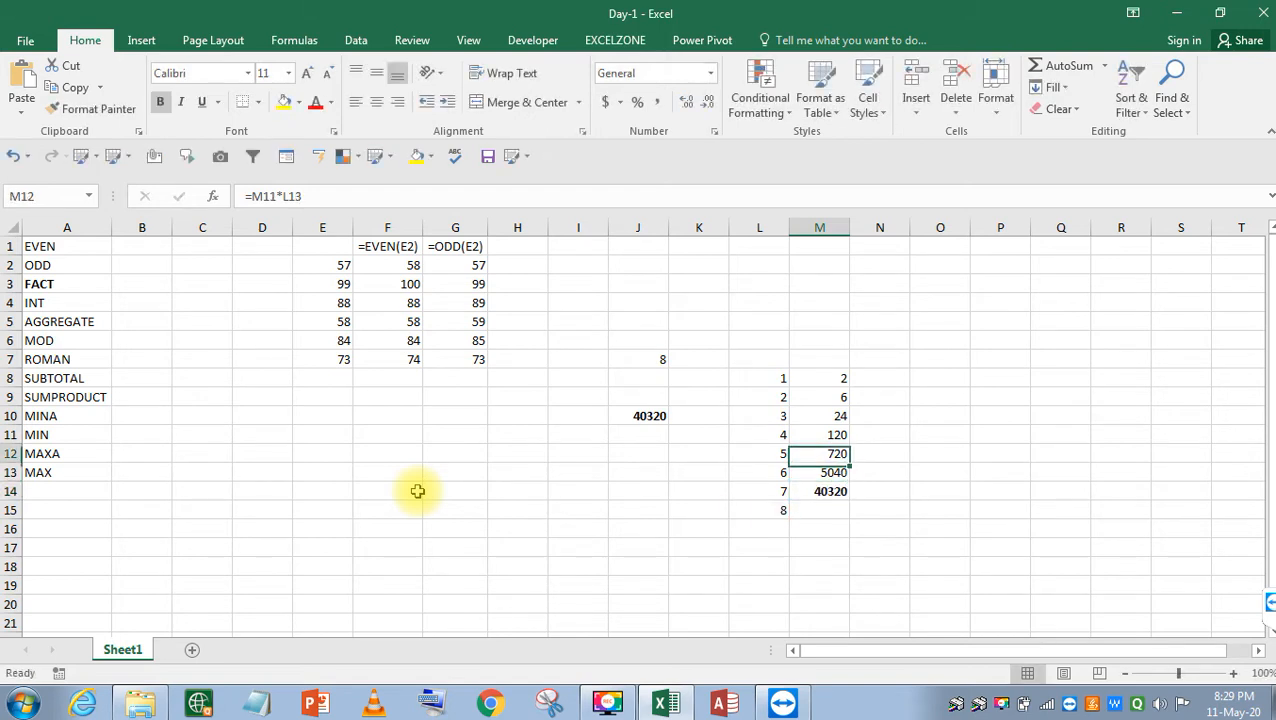
key("Right")
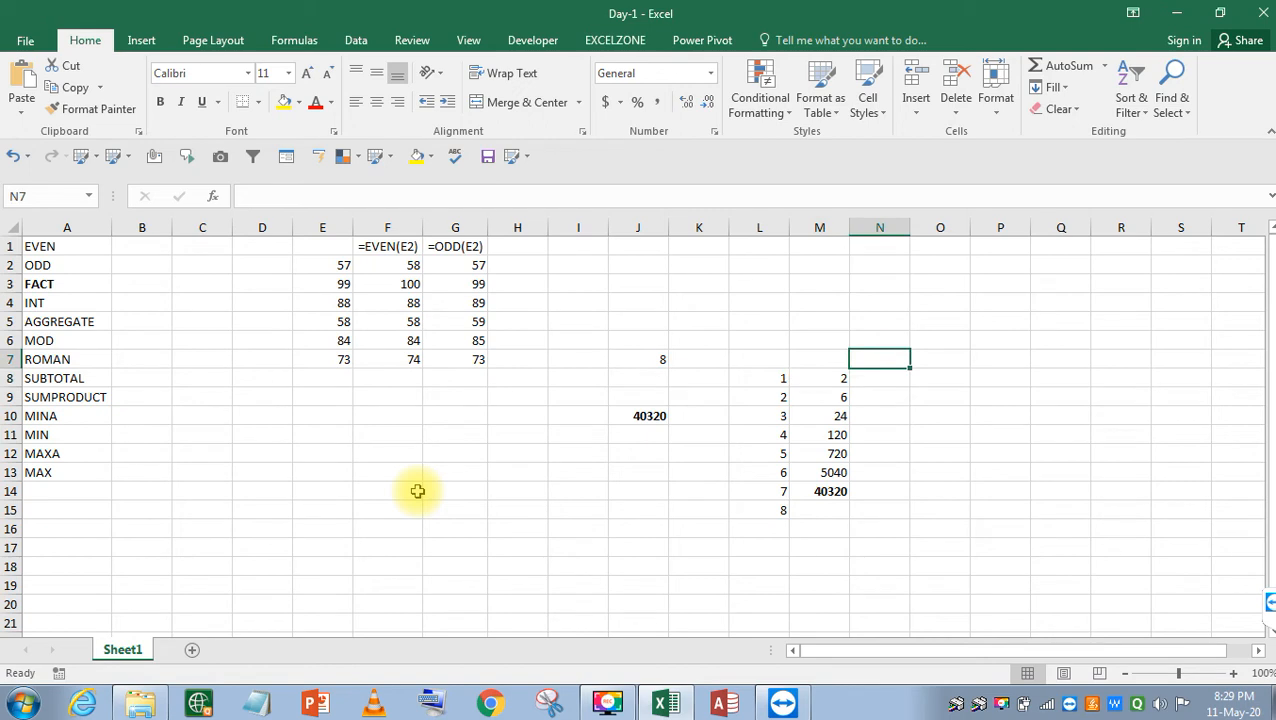
key("Right")
key("Left")
key("Right")
key("Left")
key("Right")
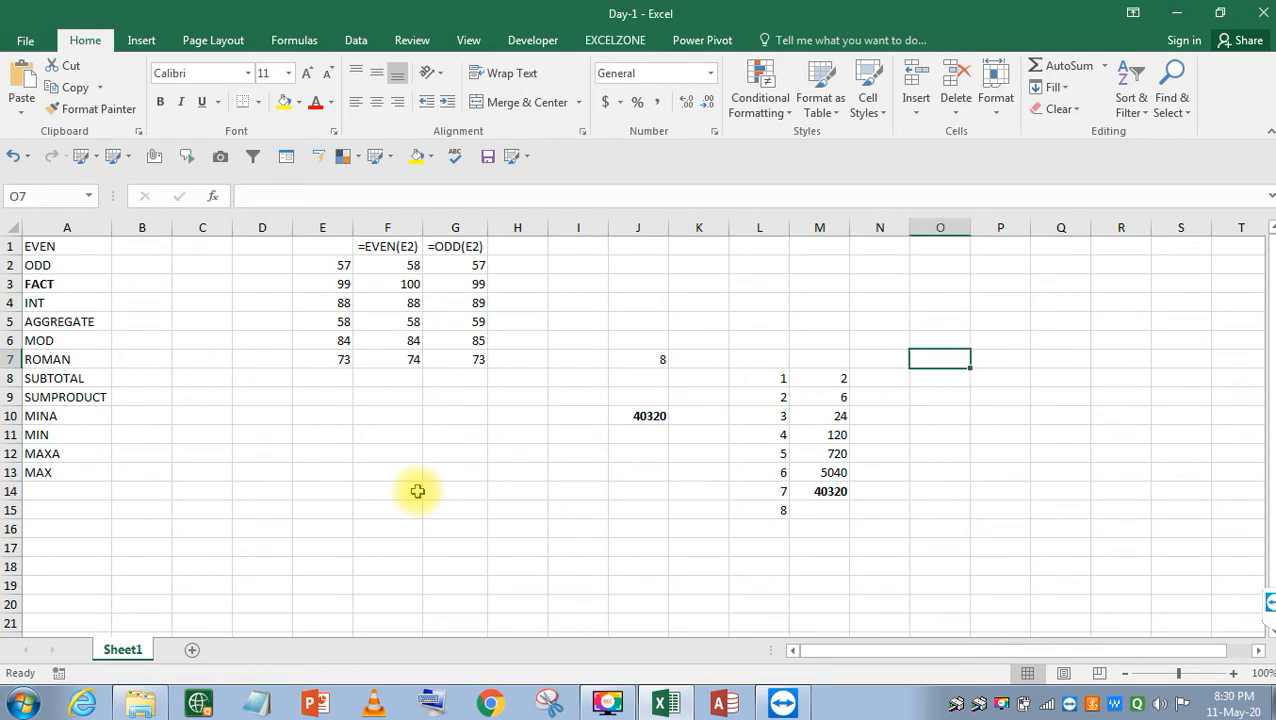
Type the numbers 1, 2, 3 … 9 into O9:O17.
key("Down")
key("Up")
key("Down")
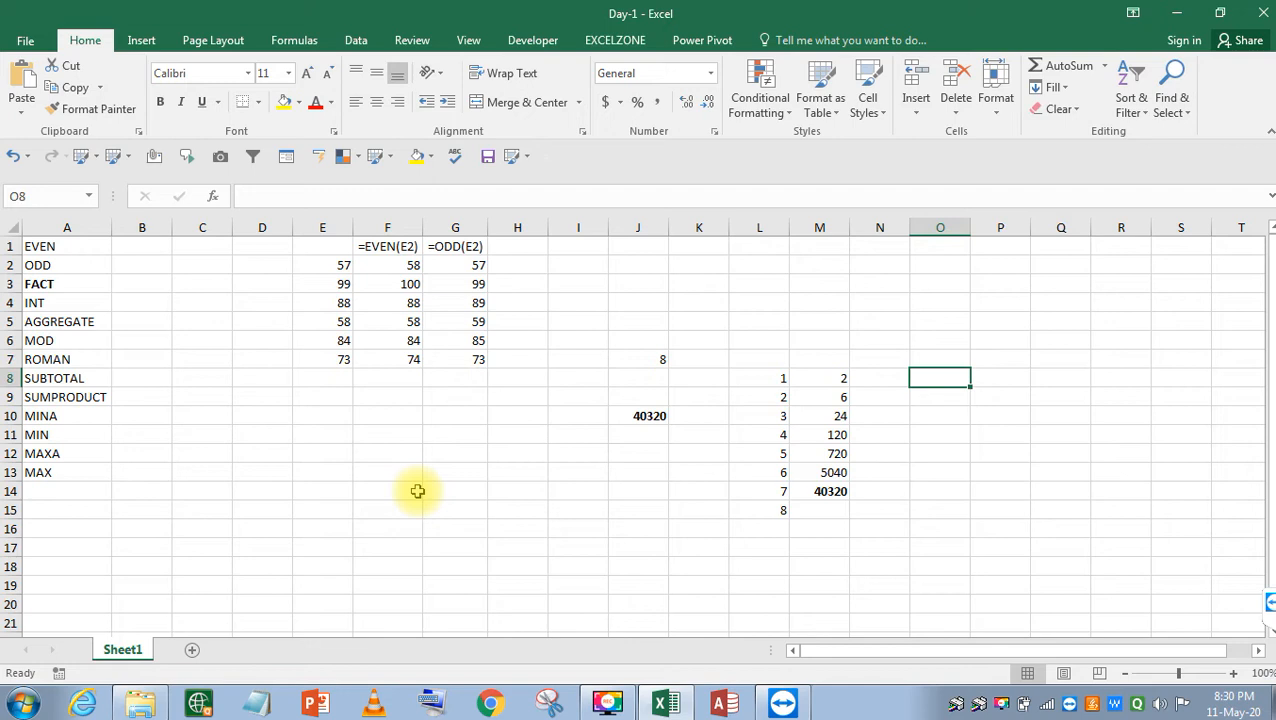
key("Down")
type("1")
key("Return")
type("2")
key("Return")
type("3")
key("Return")
type("4")
key("Return")
type("5")
key("Return")
type("6")
key("Return")
type("7")
key("Return")
type("8")
key("Return")
type("9")
key("Return")
Return to column M and open M8's formula for review.
key("Up")
key("Up")
key("Up")
key("Up")
key("Left")
key("Left")
key("Up")
key("Up")
key("Up")
key("Up")
key("Up")
key("Up")
key("F2")
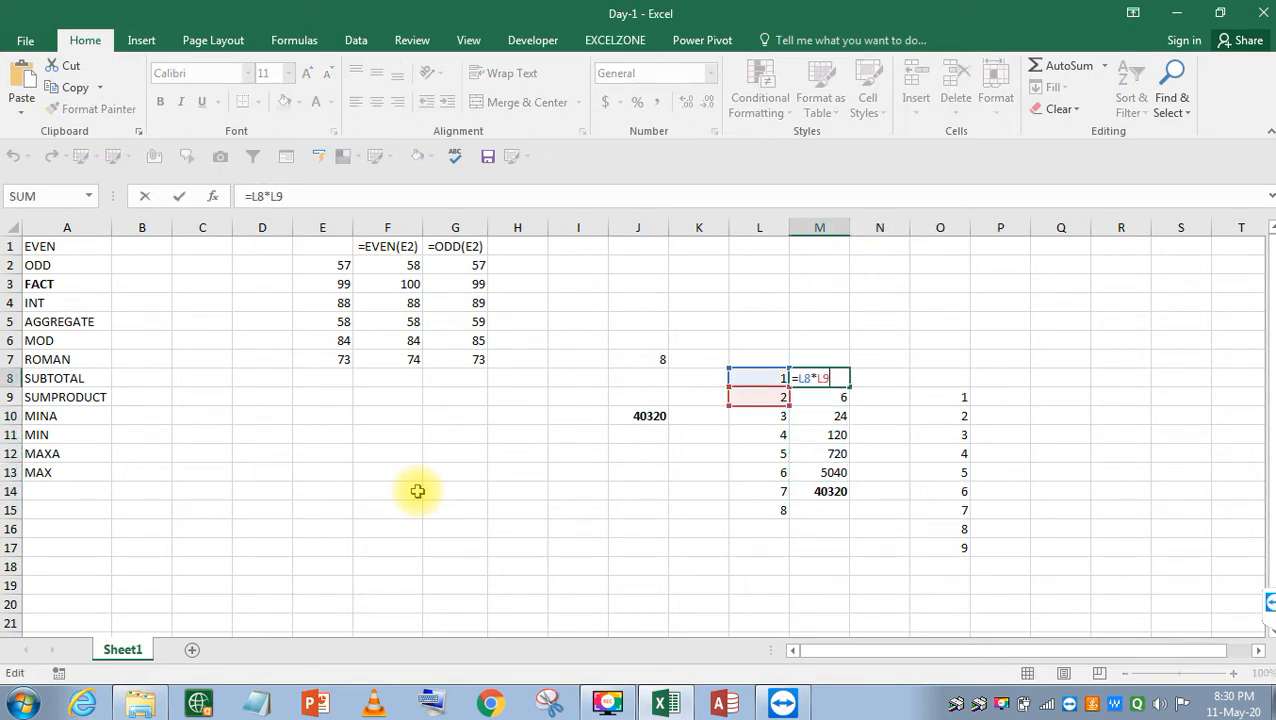
key("Escape")
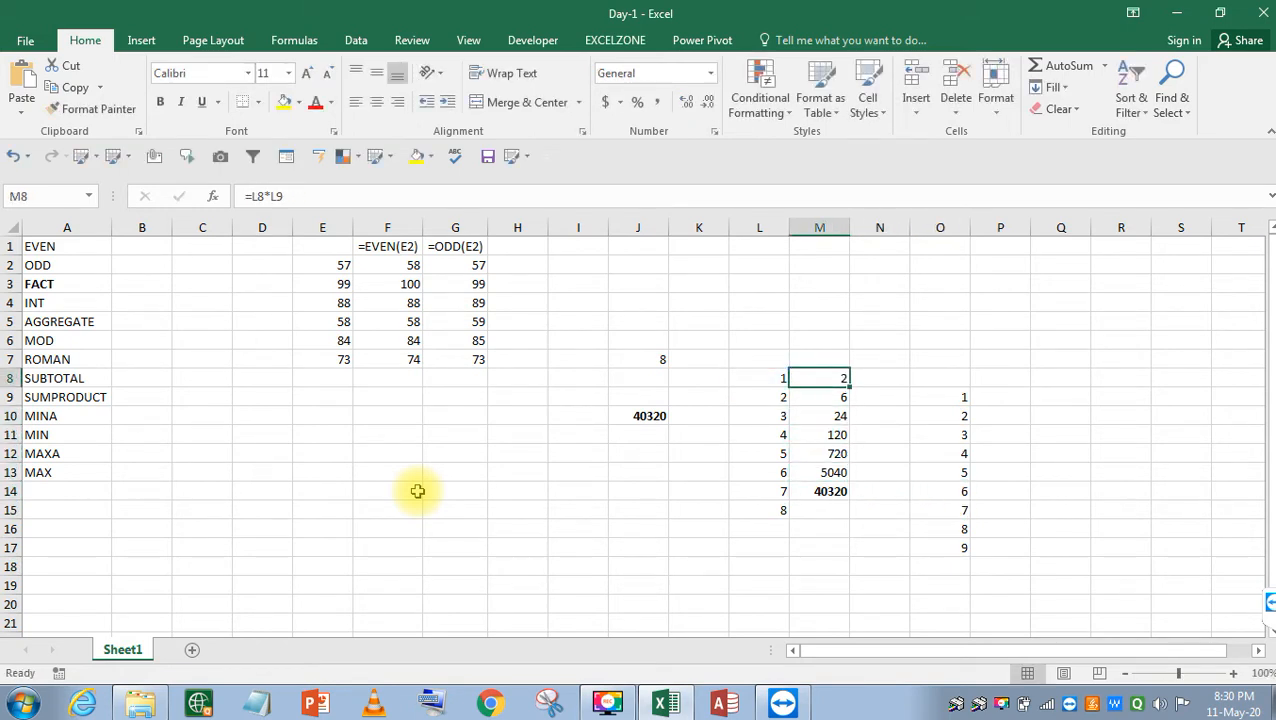
key("F2")
key("Escape")
key("F2")
key("Return")
key("Up")
key("F2")
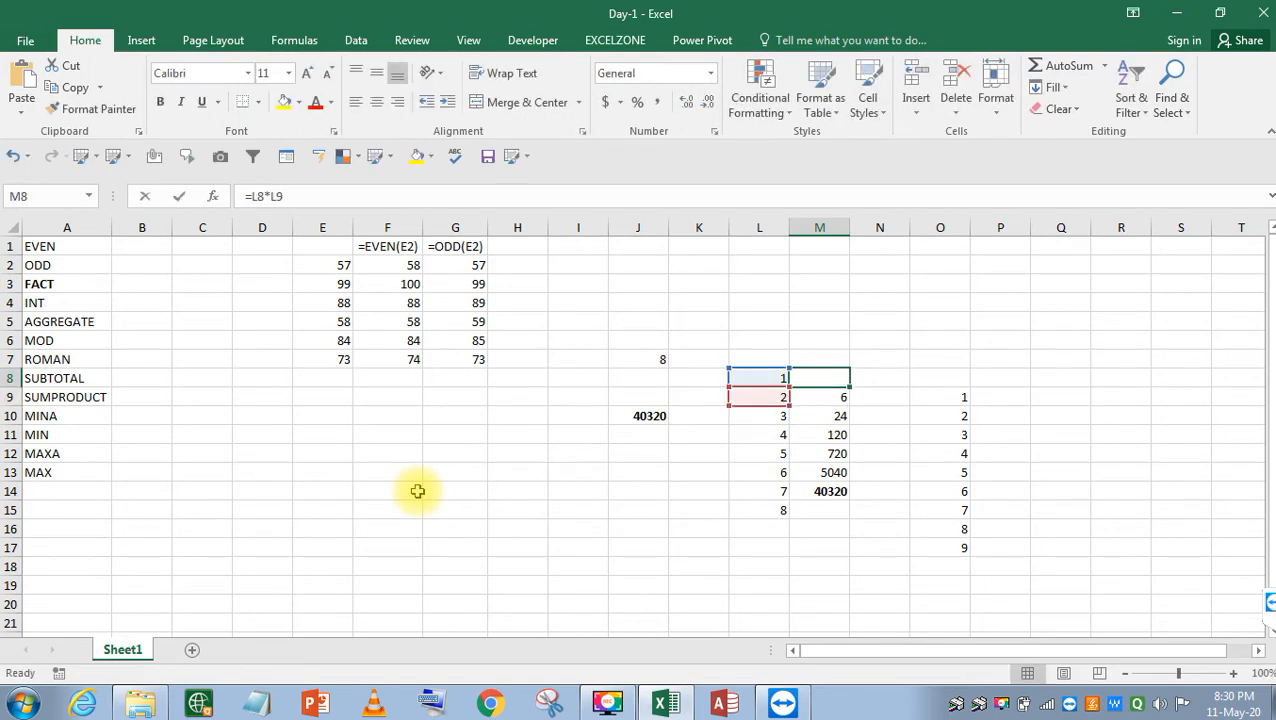
key("Escape")
key("F2")
key("Return")
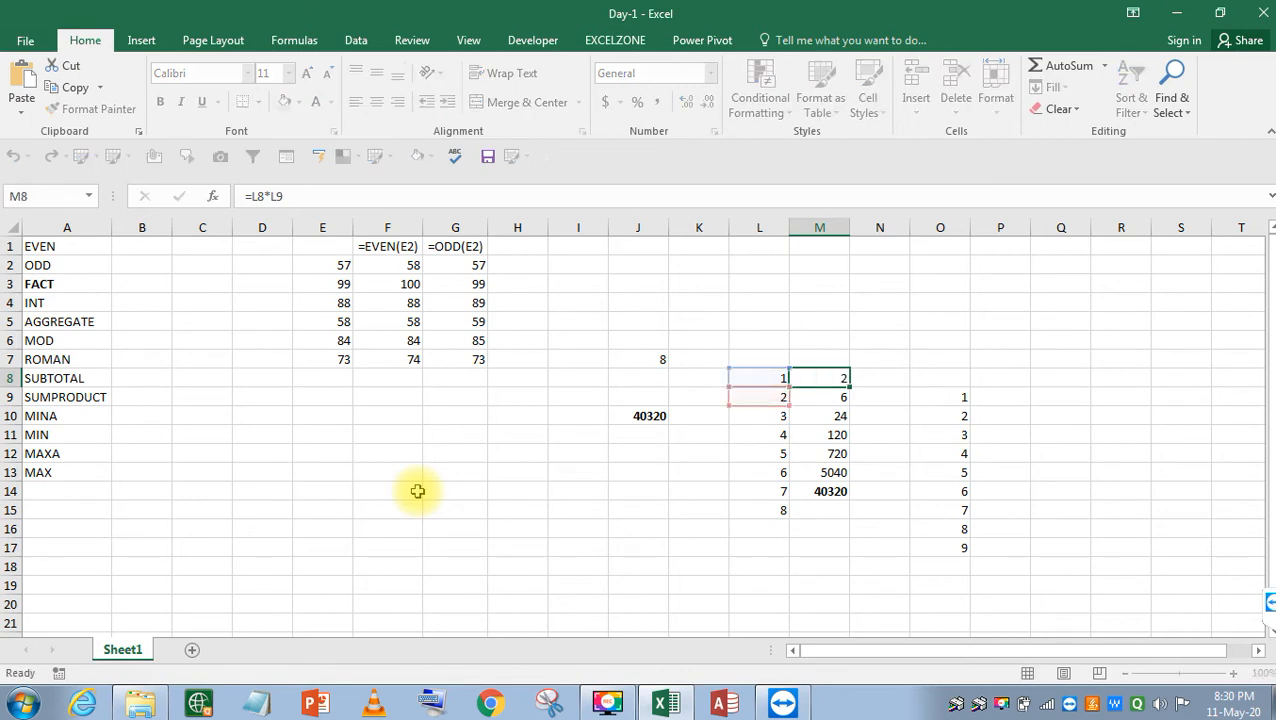
key("F2")
key("Escape")
key("F2")
key("Escape")
key("Return")
key("F2")
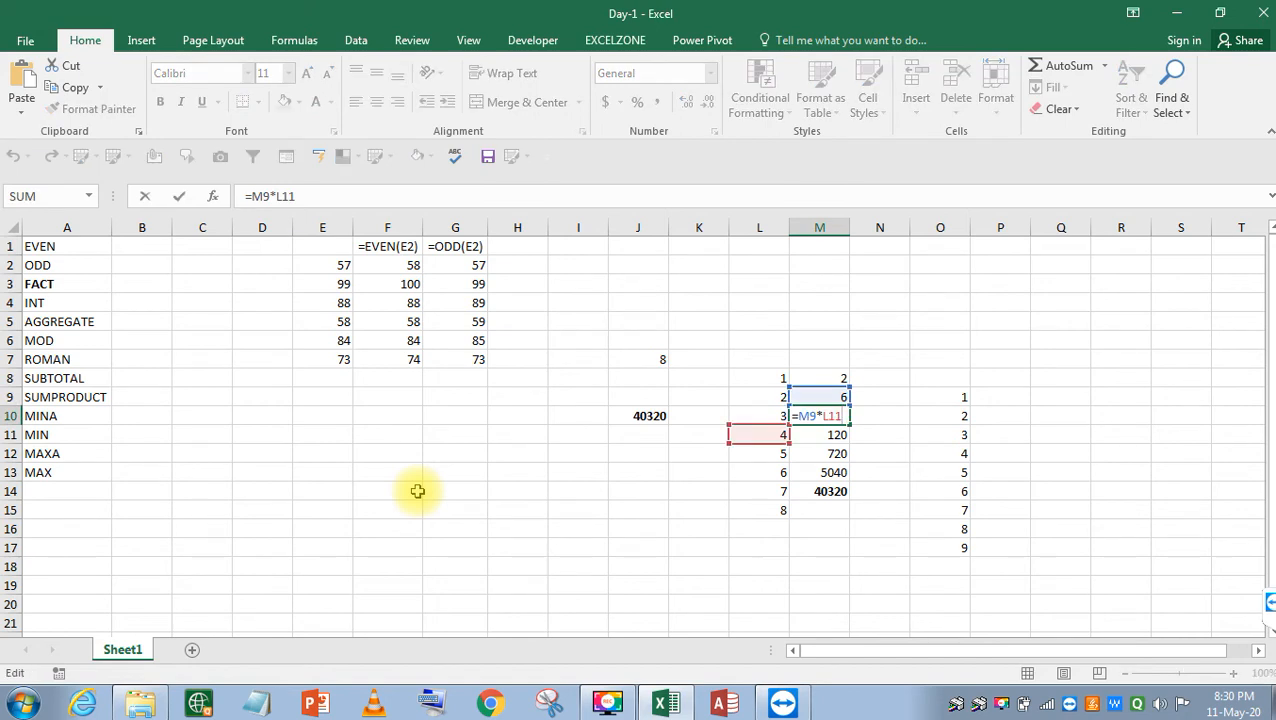
key("Escape")
key("F2")
key("Escape")
key("Return")
key("F2")
key("Escape")
key("Return")
key("F2")
key("Escape")
key("Return")
key("Return")
key("F2")
key("Escape")
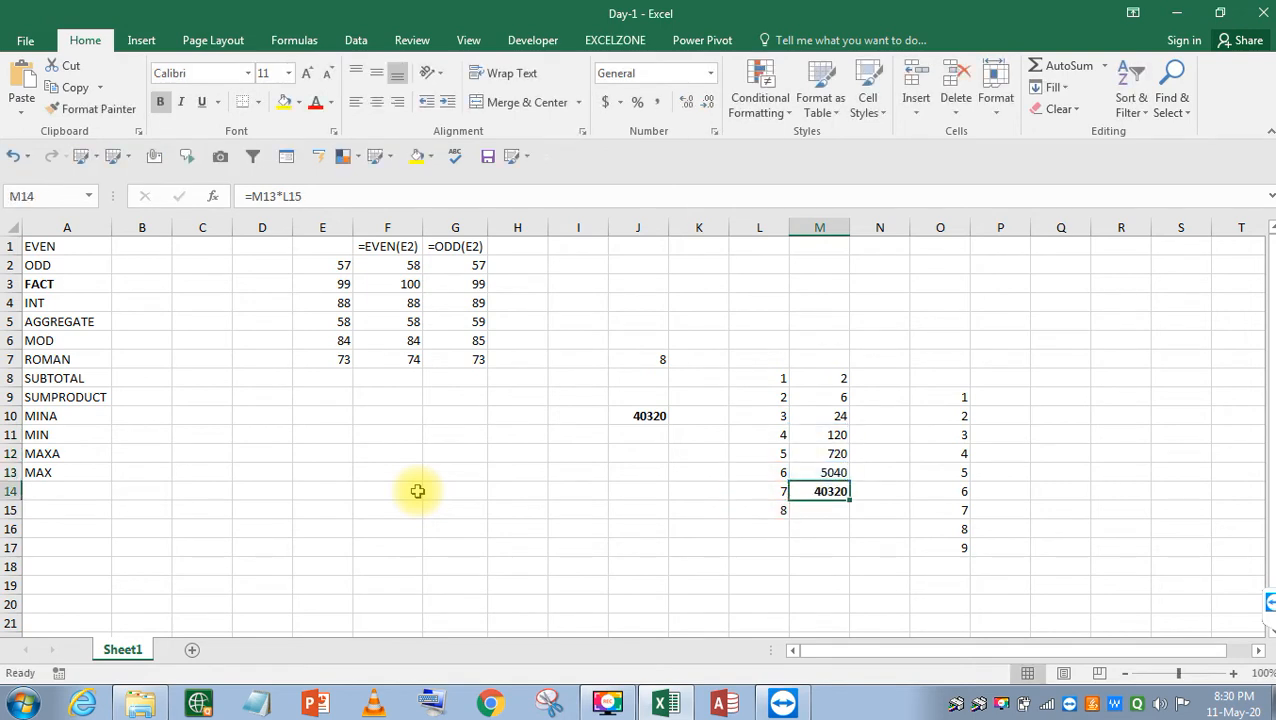
left_click(638, 411)
key("F2")
key("Escape")
key("F2")
key("Escape")
key("F2")
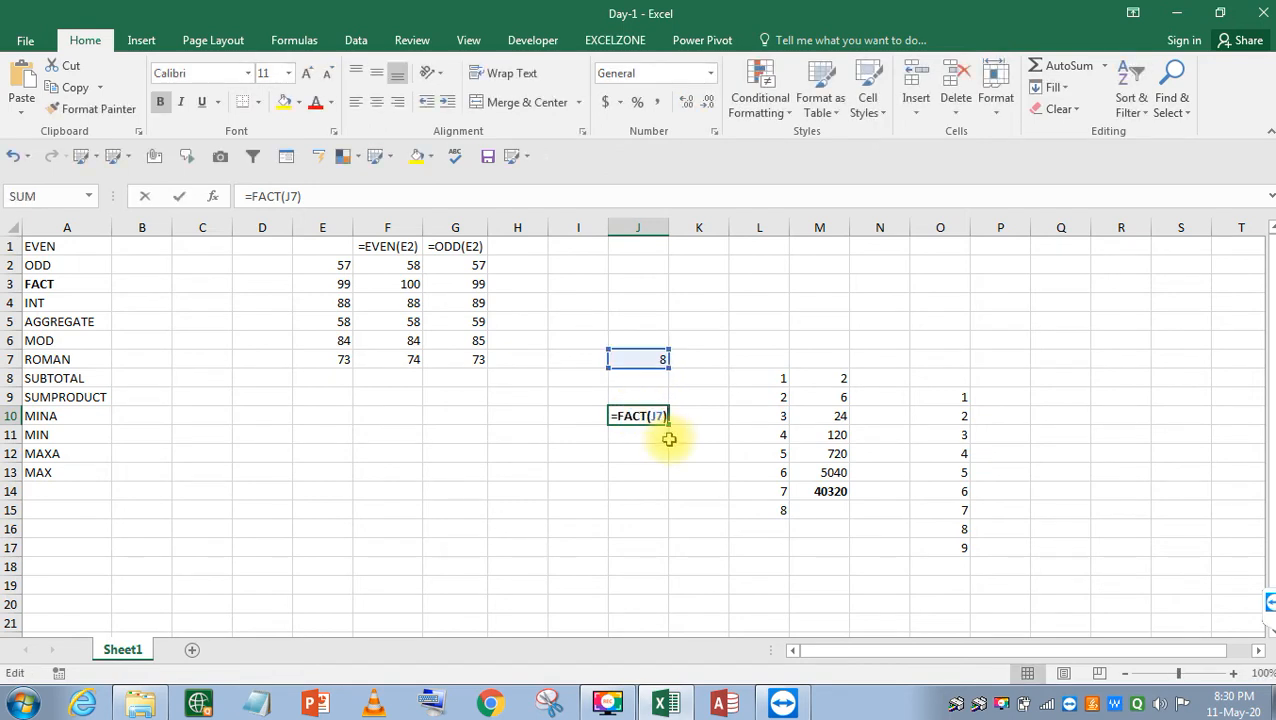
key("Escape")
left_click(815, 455)
key("F2")
key("Escape")
key("Down")
key("F2")
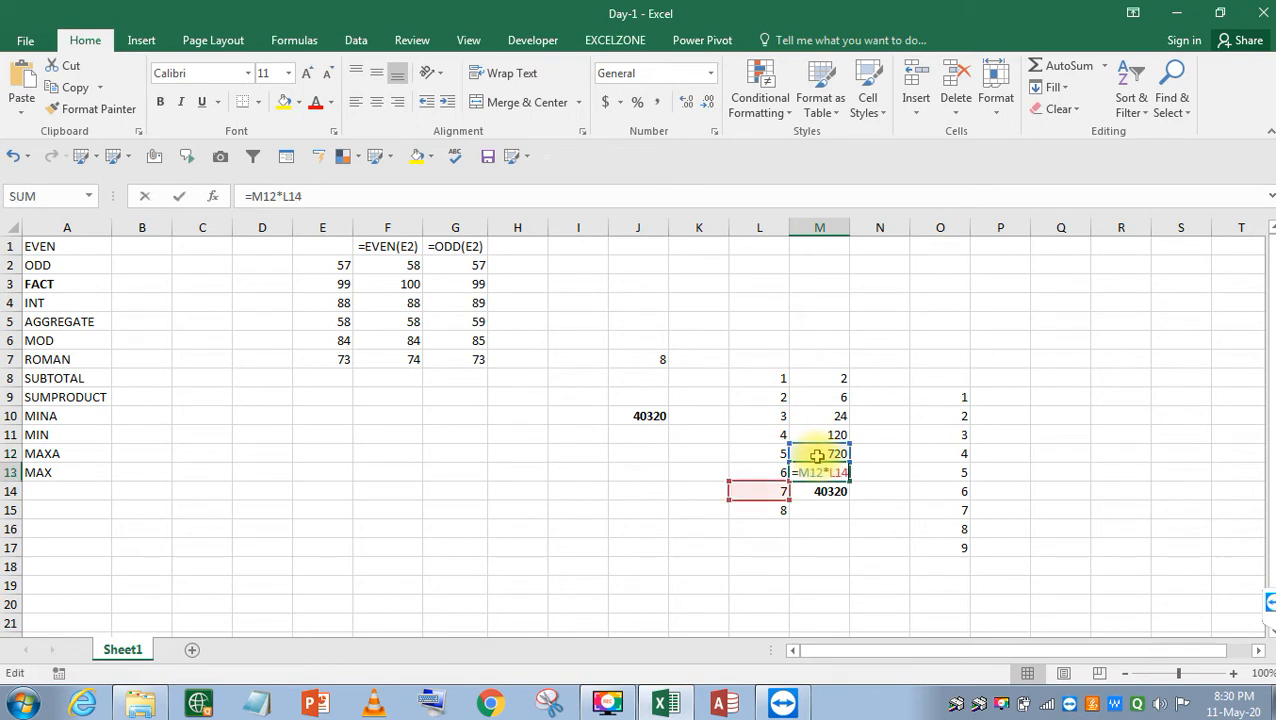
key("Escape")
key("Down")
key("F2")
key("Escape")
key("Up")
key("F2")
key("Escape")
key("Up")
key("Left")
key("Left")
key("Left")
key("Up")
key("Up")
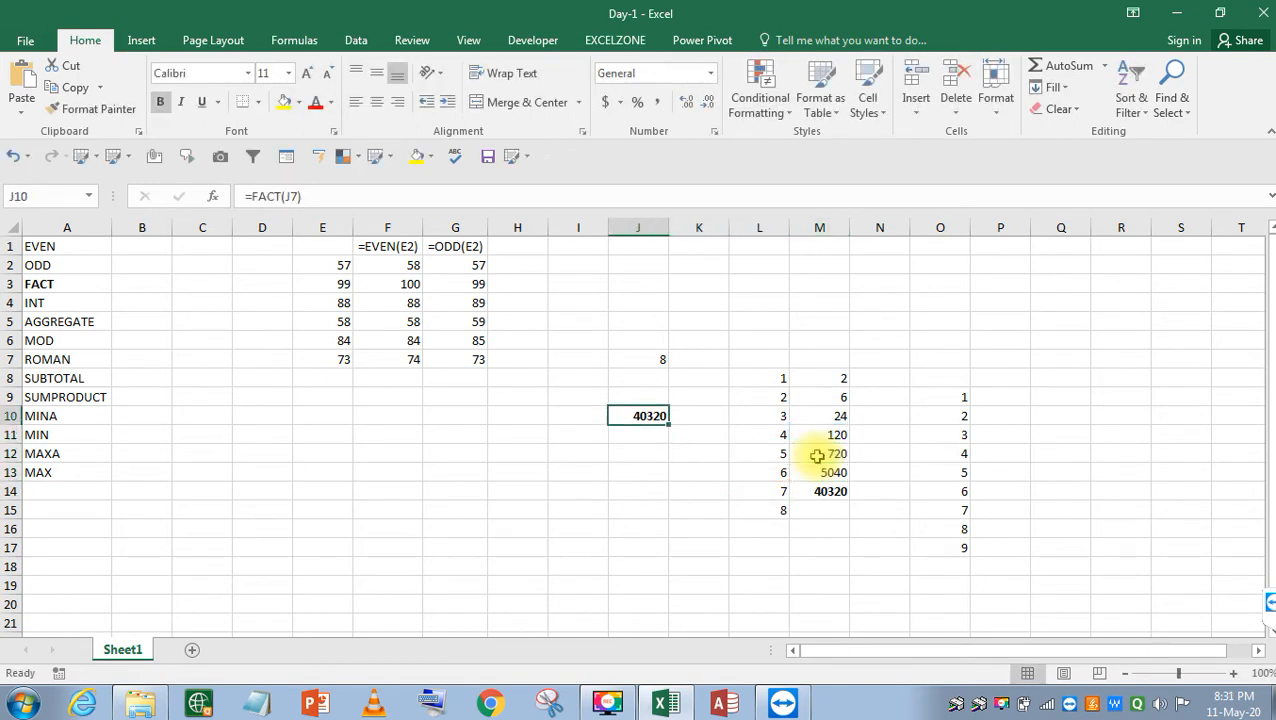
key("F2")
key("Escape")
key("F2")
key("Escape")
key("F2")
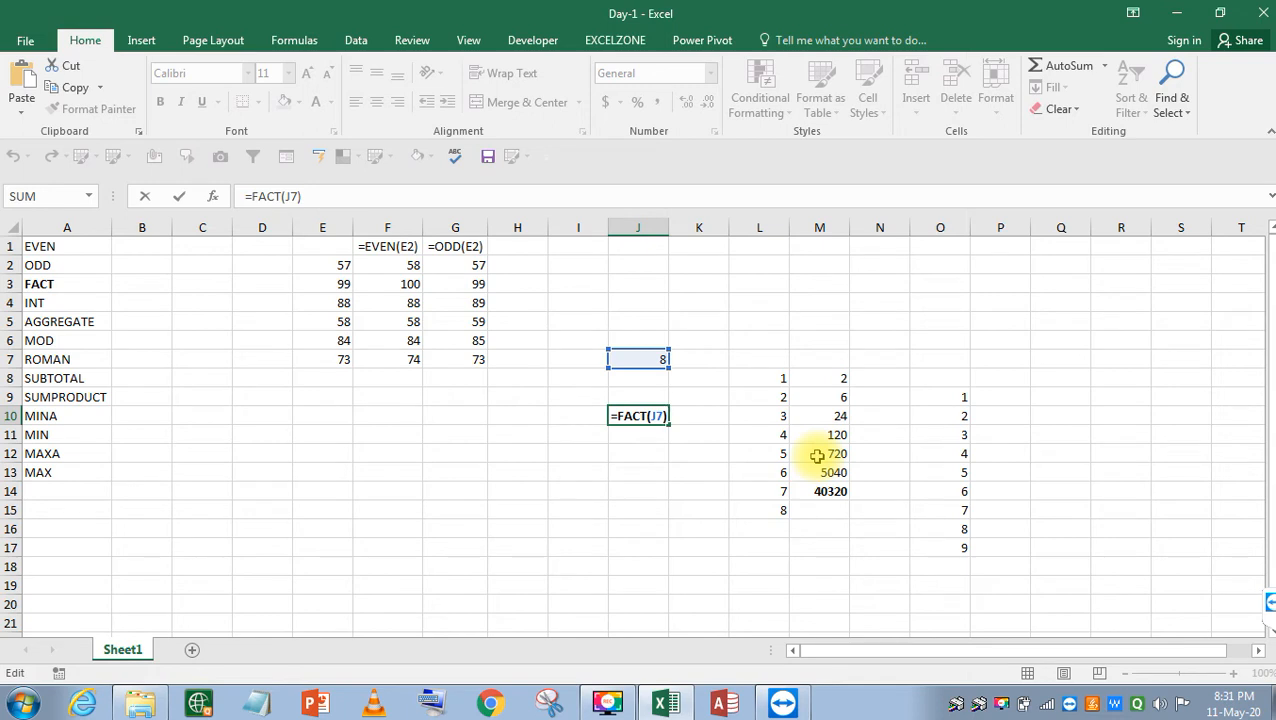
key("Left")
key("shift+Home")
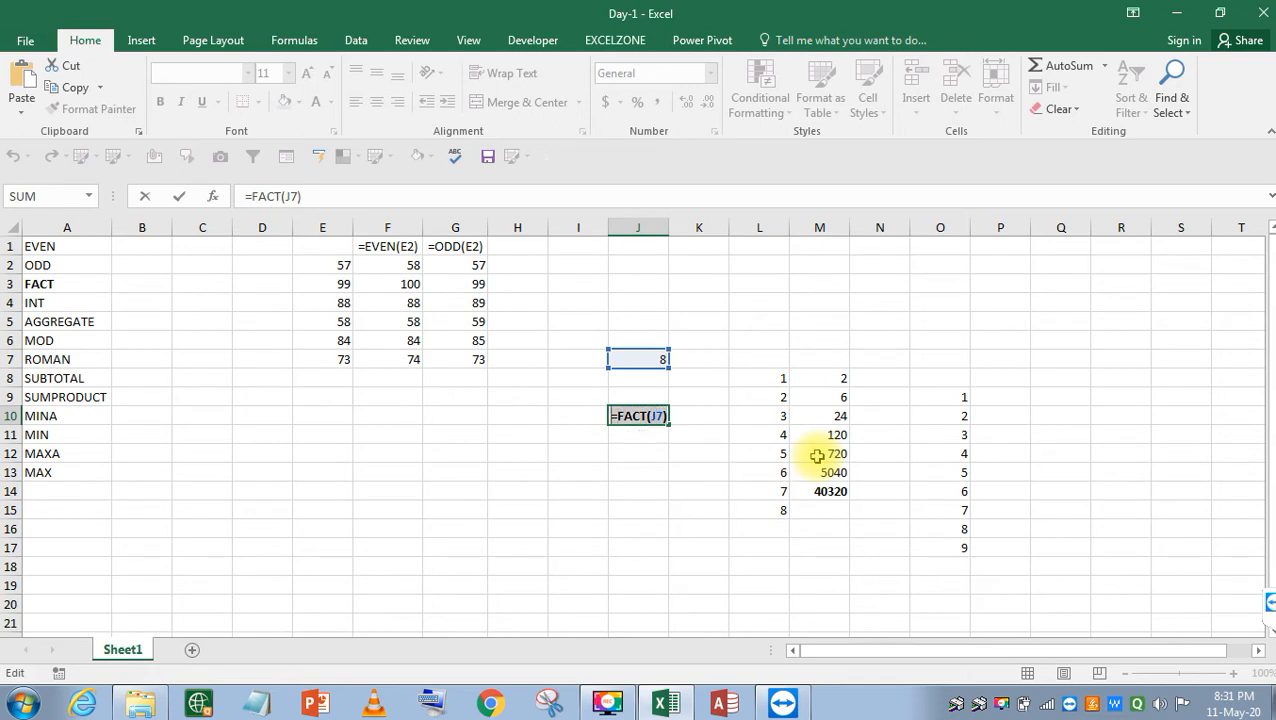
key("Escape")
key("Up")
key("Up")
key("Up")
key("Up")
key("Up")
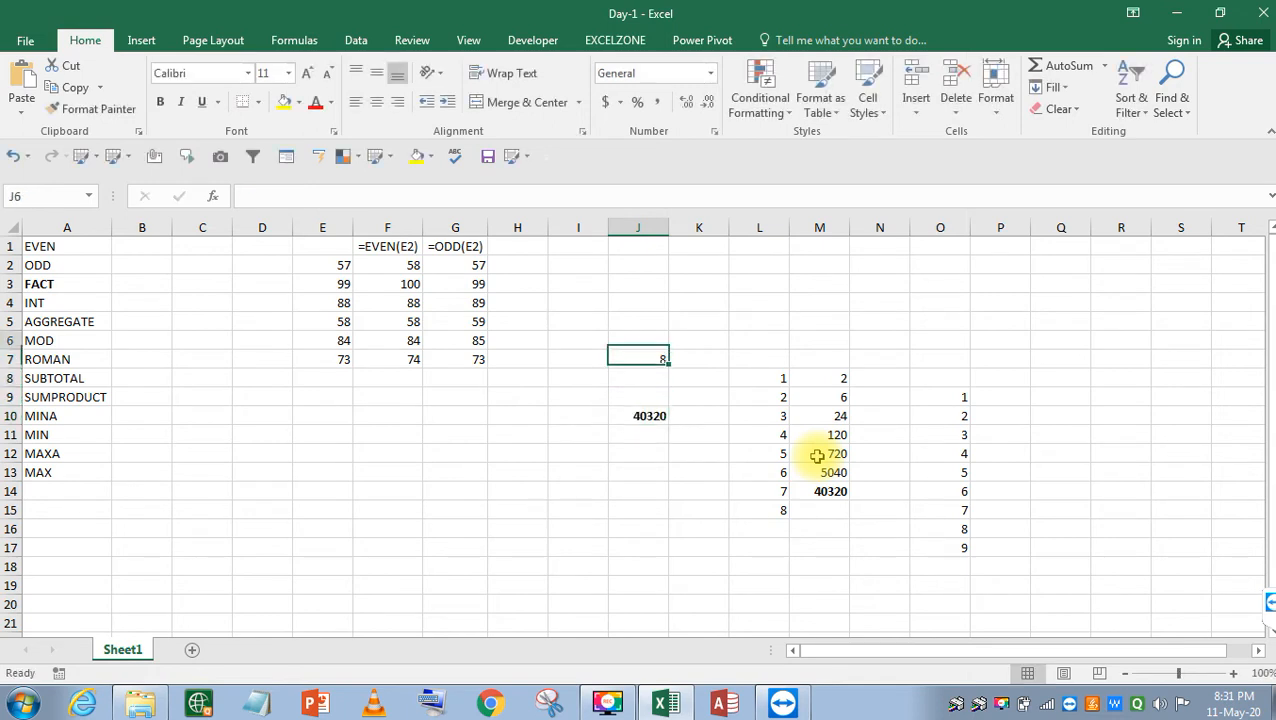
key("Right")
key("F2")
Paste the text =FACT(J7) into K5 as a label.
type("=FACT(J7)")
key("Return")
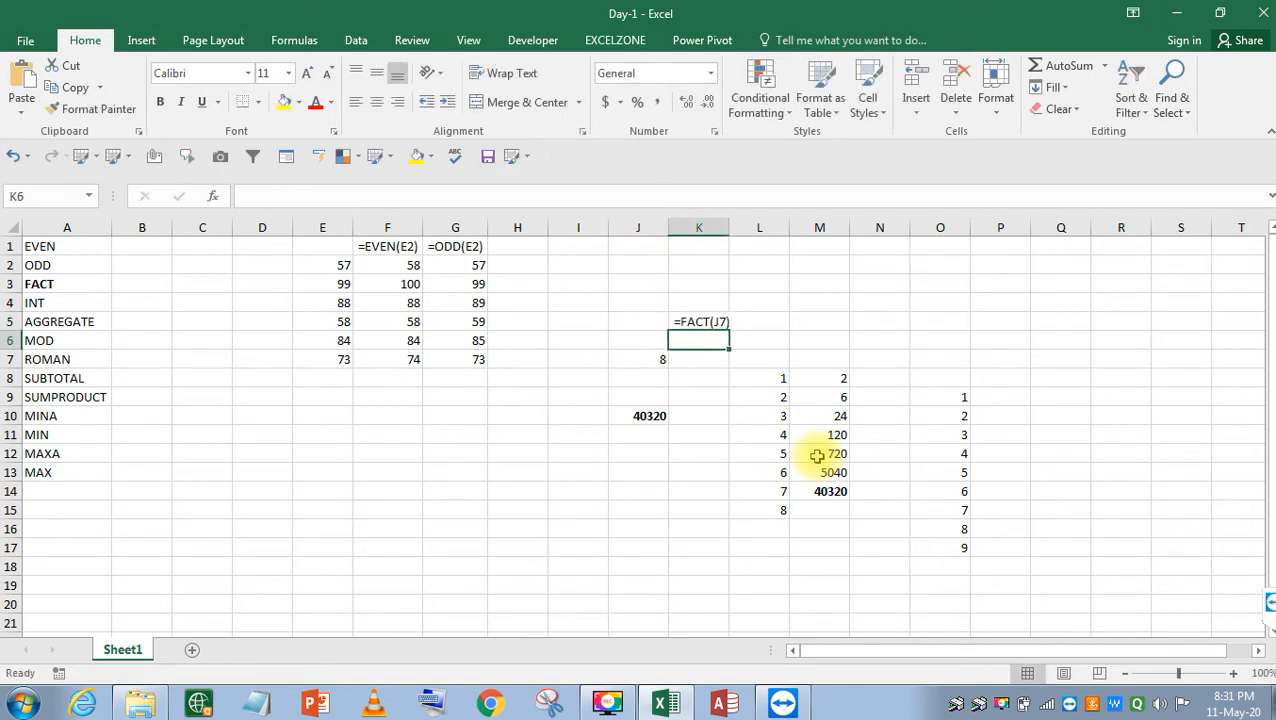
key("Down")
Enter =FACT(J7) in J12, giving 40320.
key("Left")
key("Down")
key("Down")
key("Down")
key("Down")
key("Down")
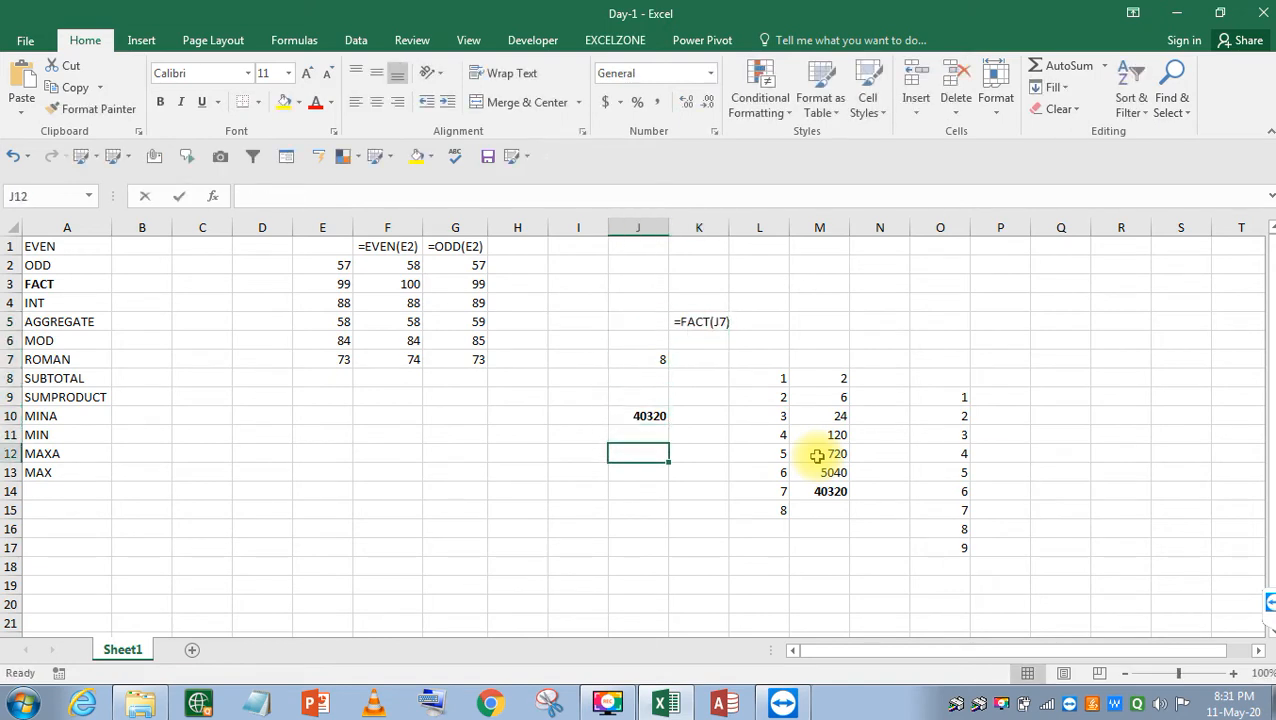
type("=FC")
key("BackSpace")
type("AC")
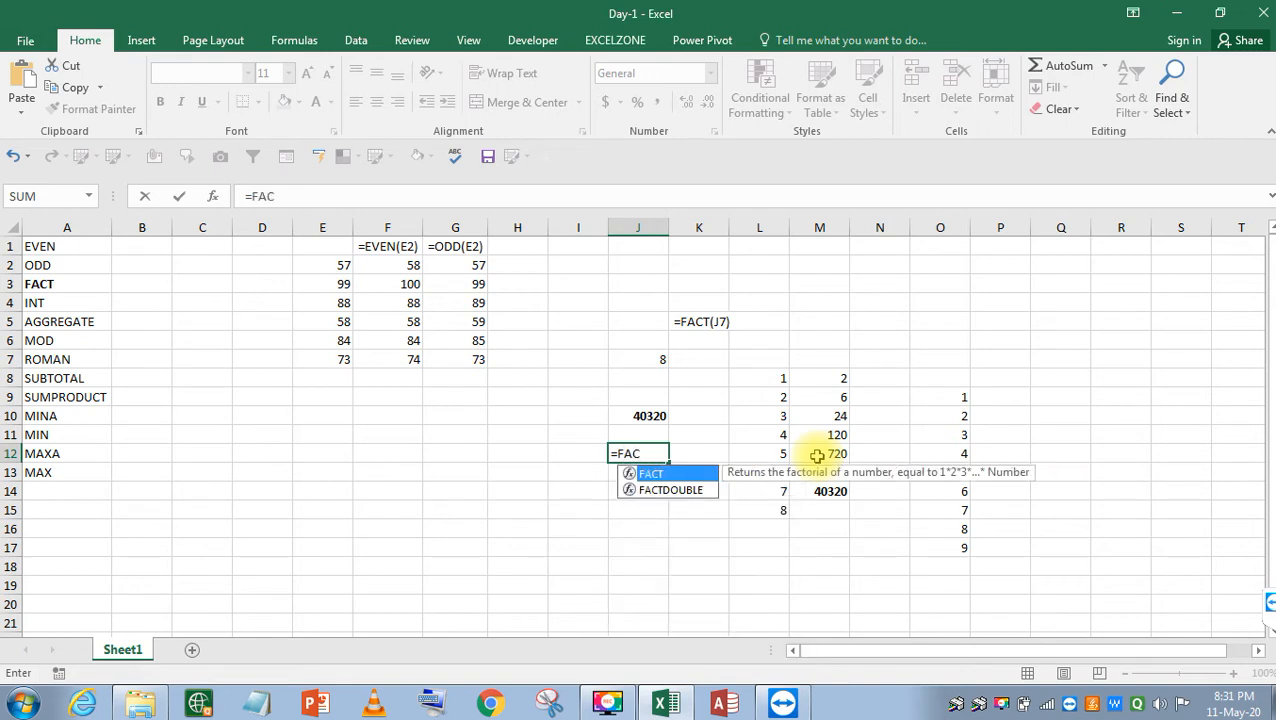
key("Tab")
key("Up")
key("Up")
key("Up")
key("Up")
key("Up")
type(")")
key("Return")
key("Up")
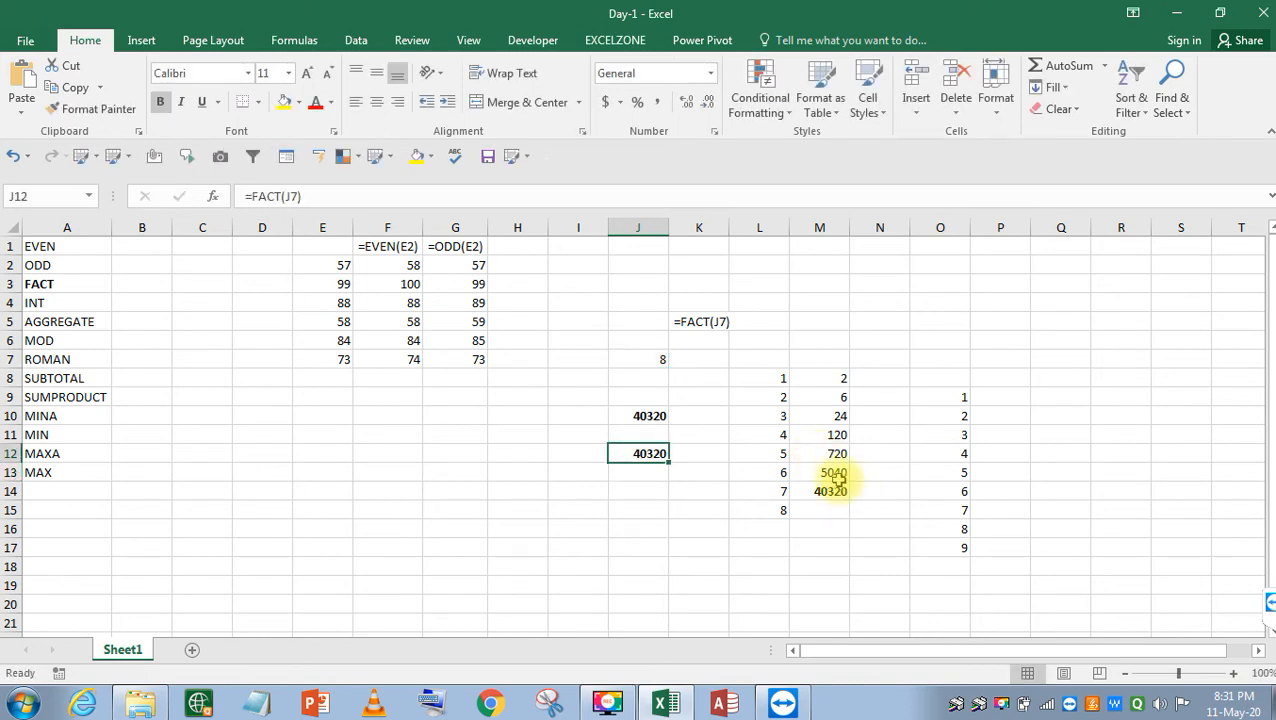
Compare J12's 40320 with the running products 5040, 6 and 40320 in column M.
left_click(837, 477)
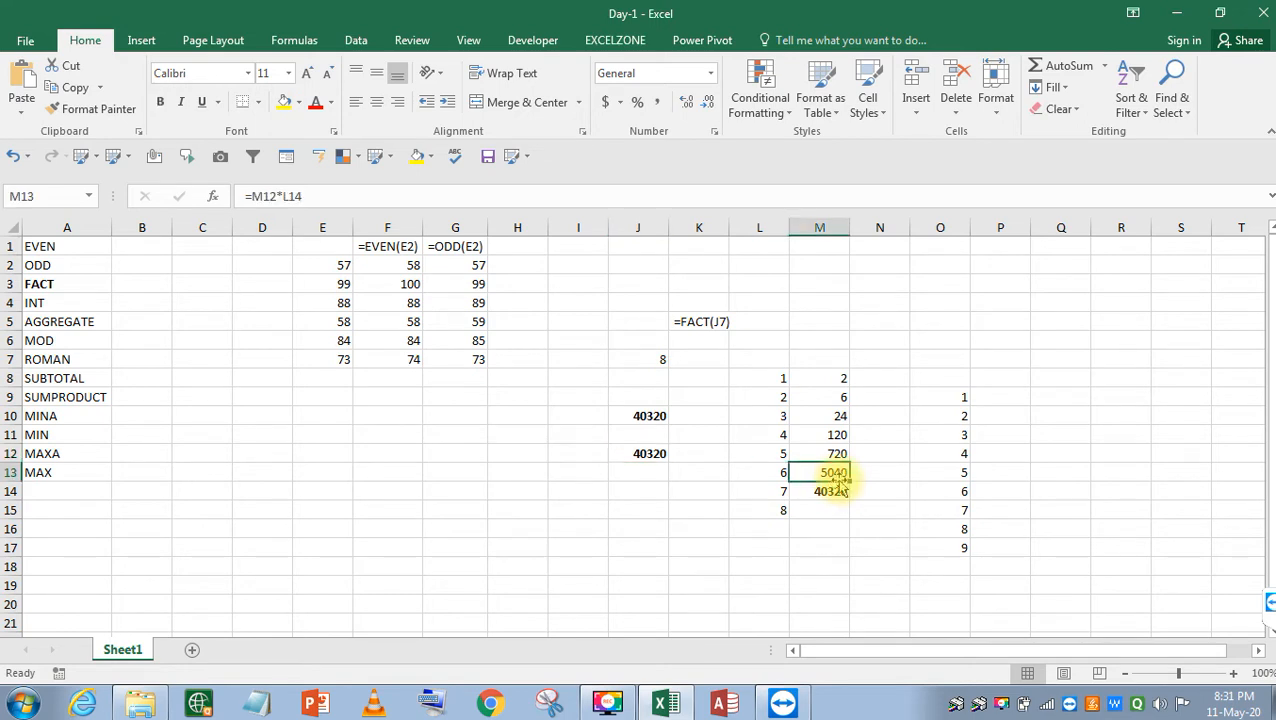
left_click(650, 460)
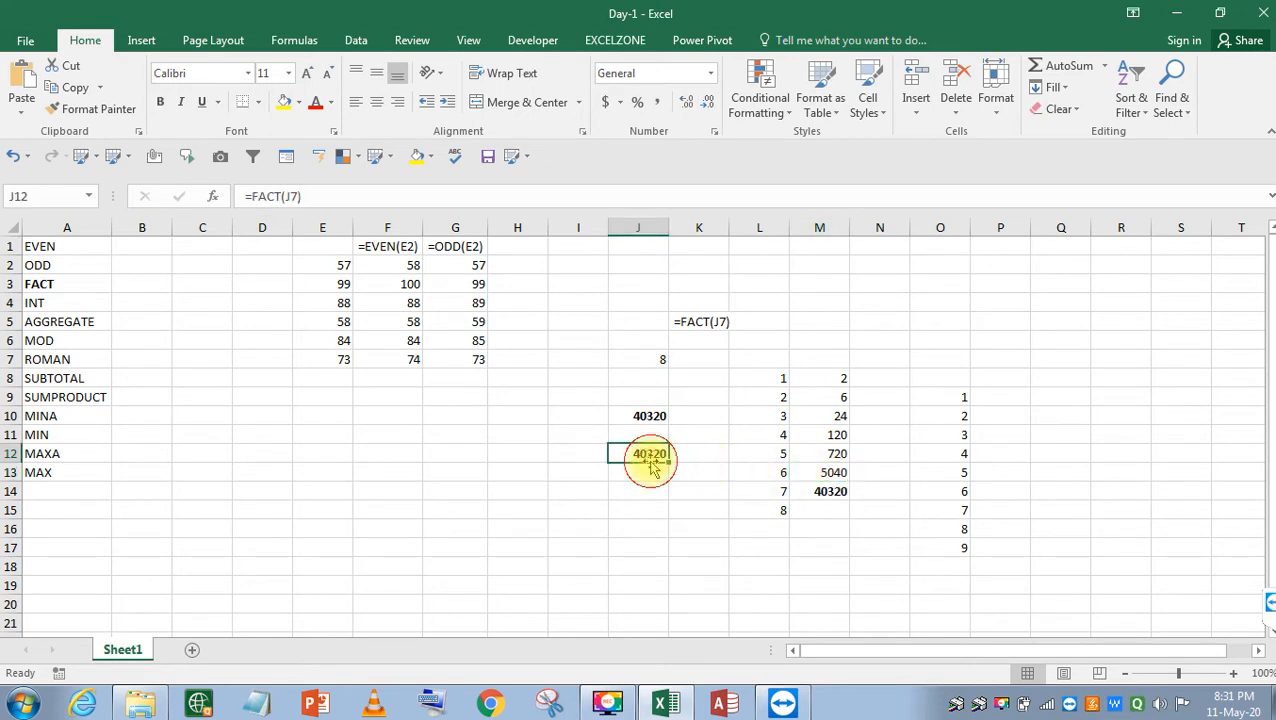
left_click(815, 398)
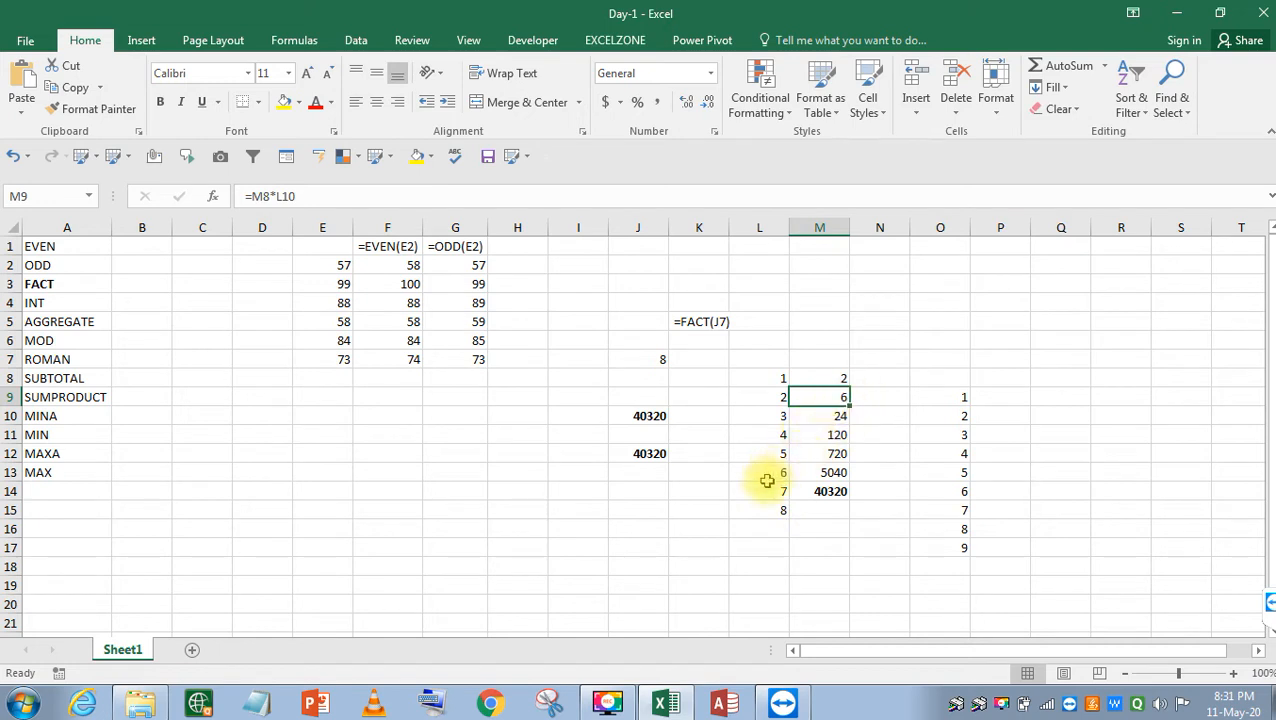
left_click(830, 494)
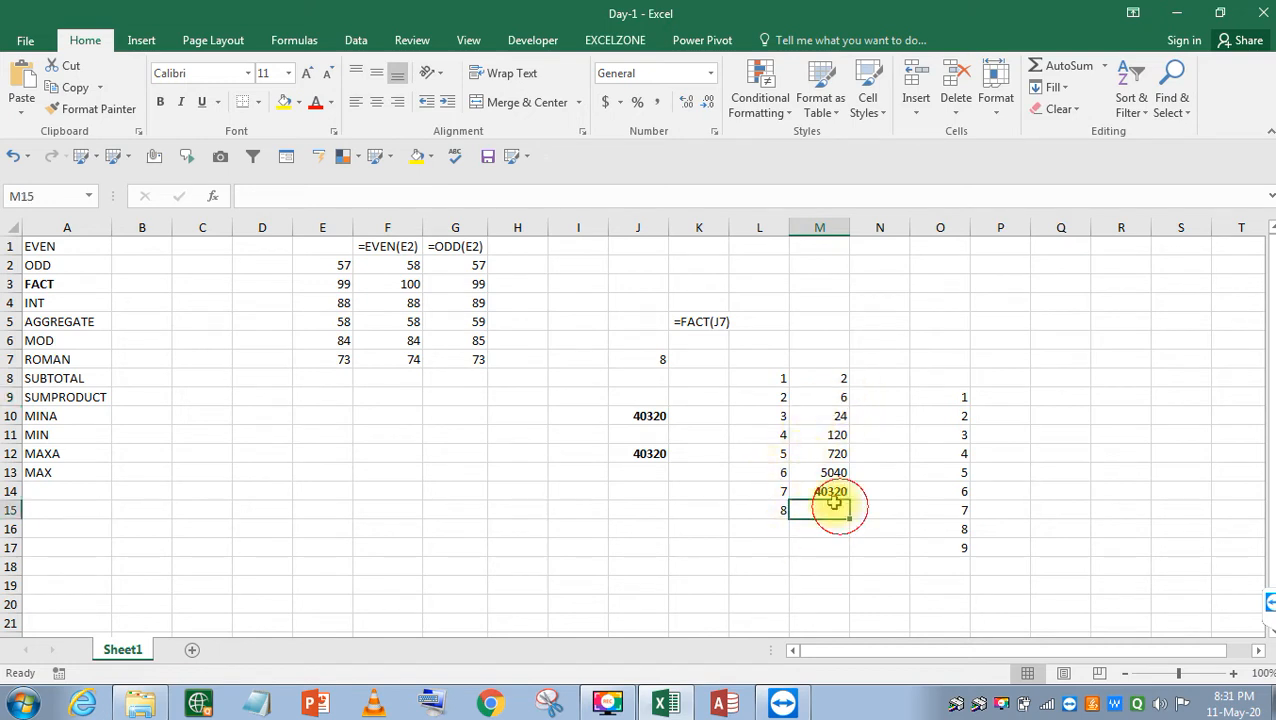
left_click(652, 453)
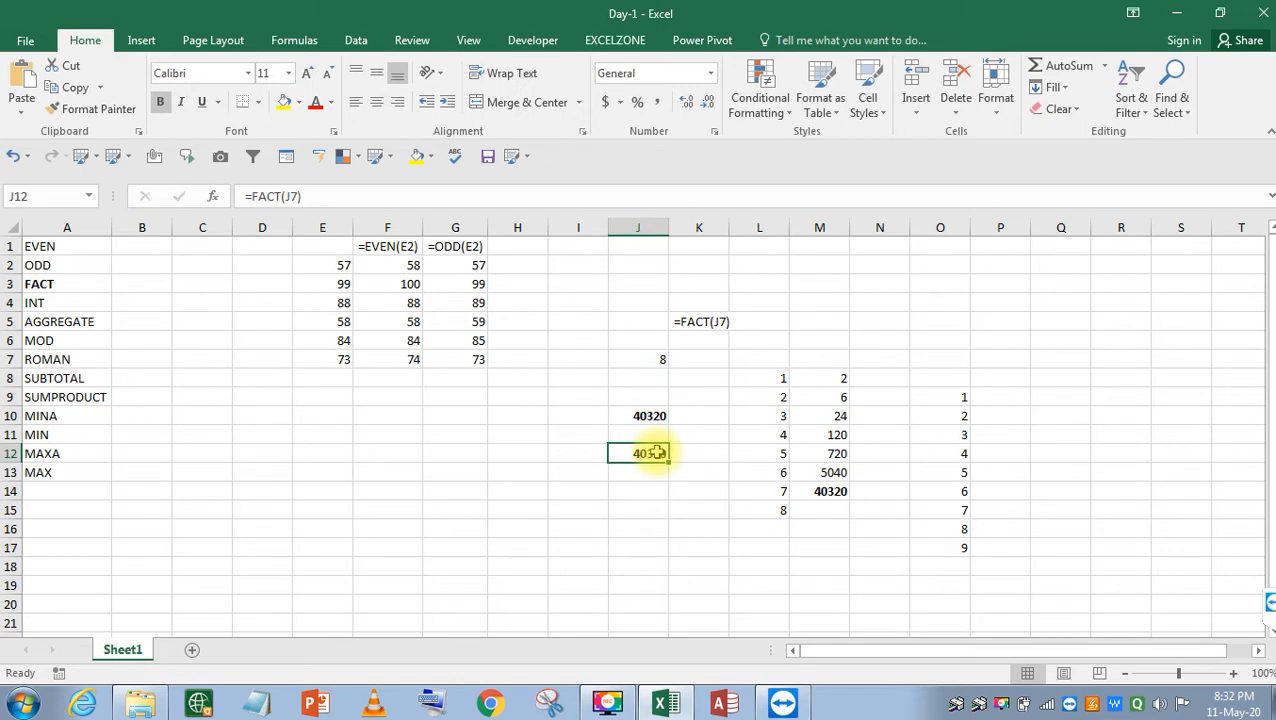
Enter the starting value 1 in G10.
left_click(626, 508)
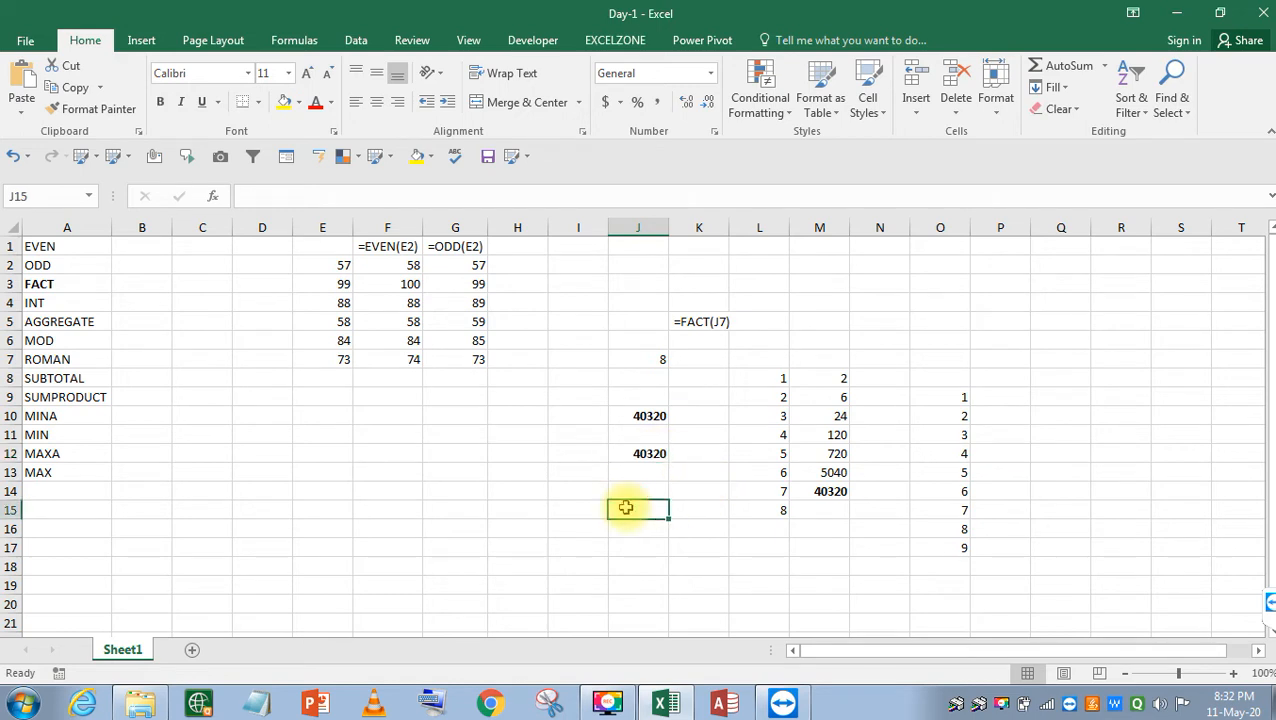
key("Up")
key("Up")
key("Up")
key("Up")
key("Up")
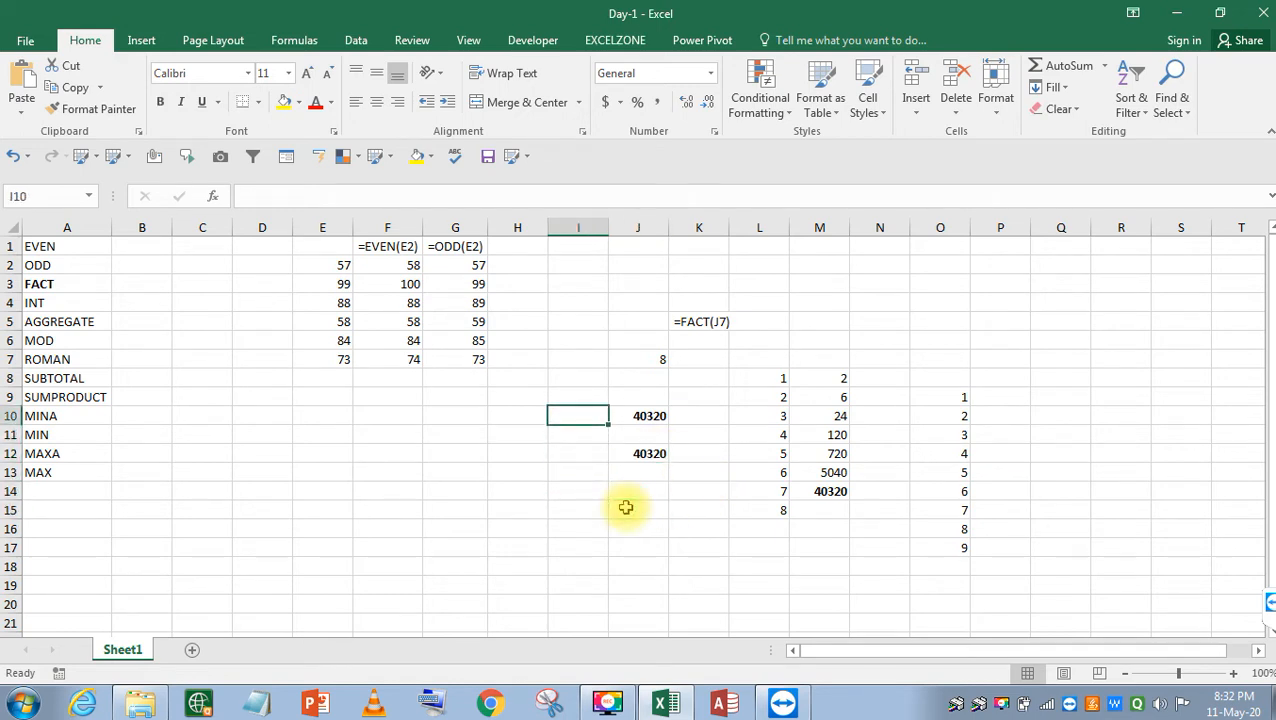
key("Left")
key("Down")
key("Left")
key("Down")
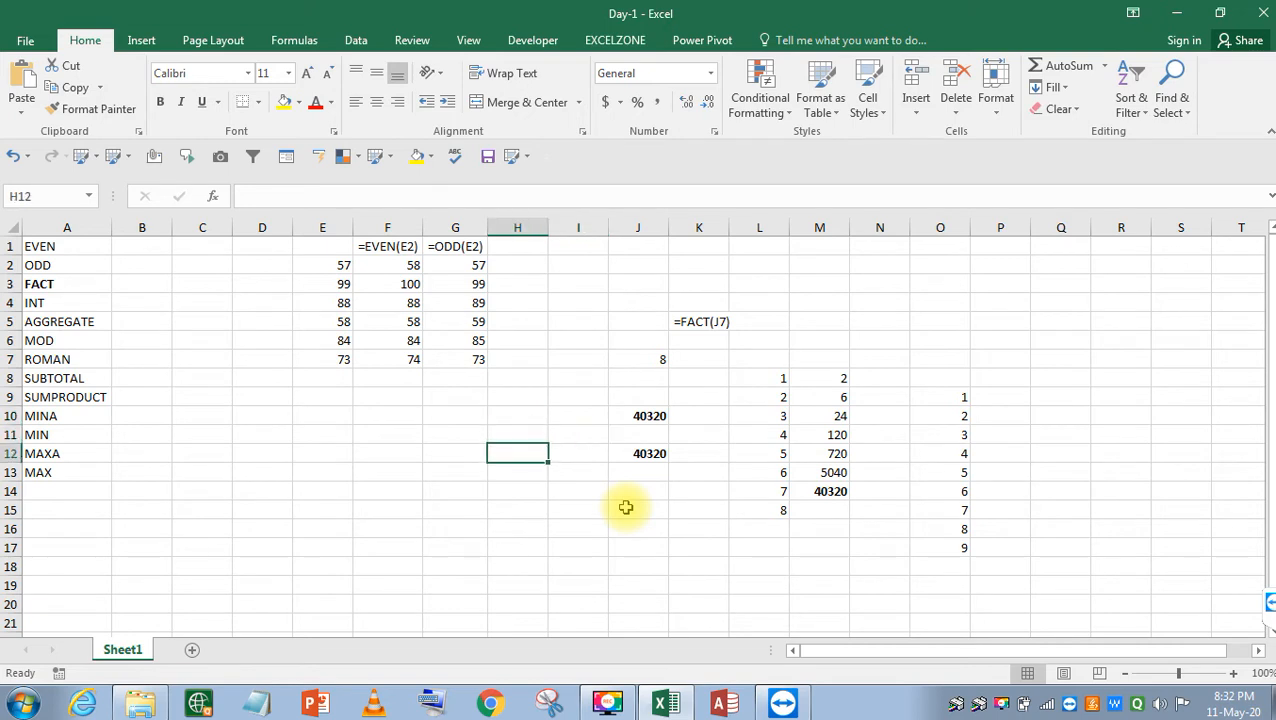
key("Left")
key("Down")
key("Up")
key("Up")
key("Up")
key("Right")
key("Left")
key("Down")
key("Down")
key("Down")
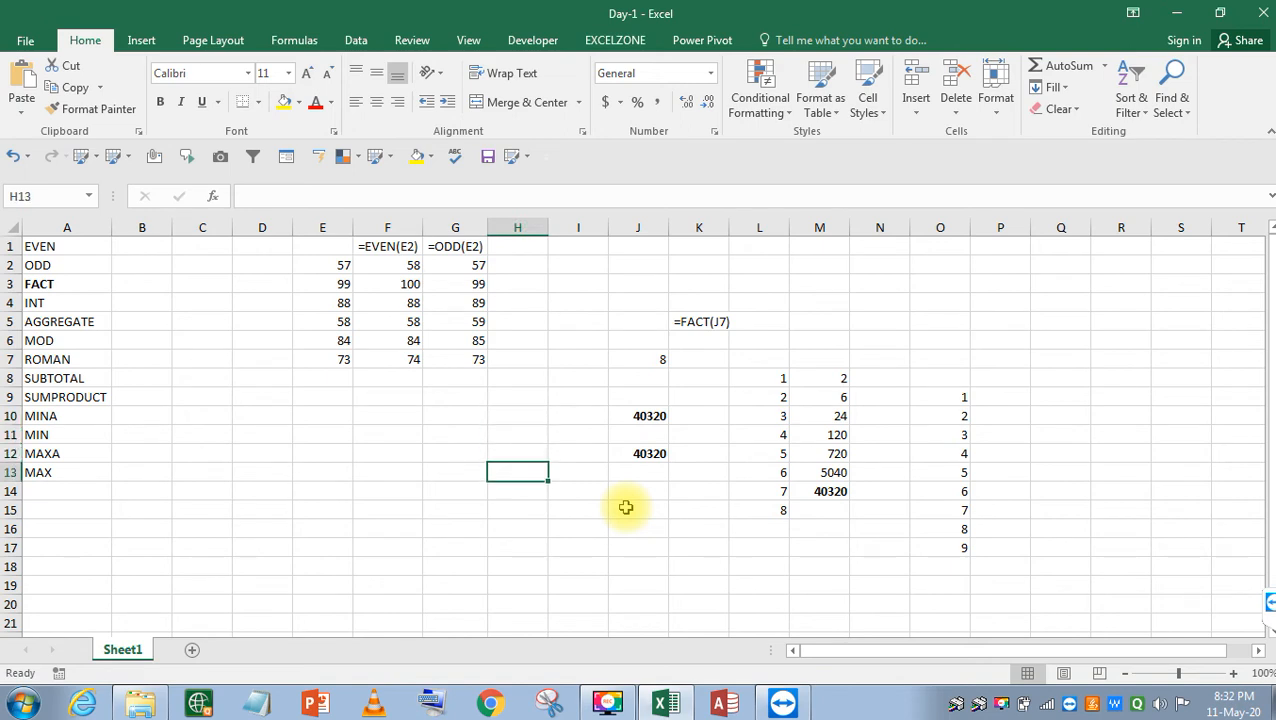
key("Up")
key("Up")
key("Up")
key("Up")
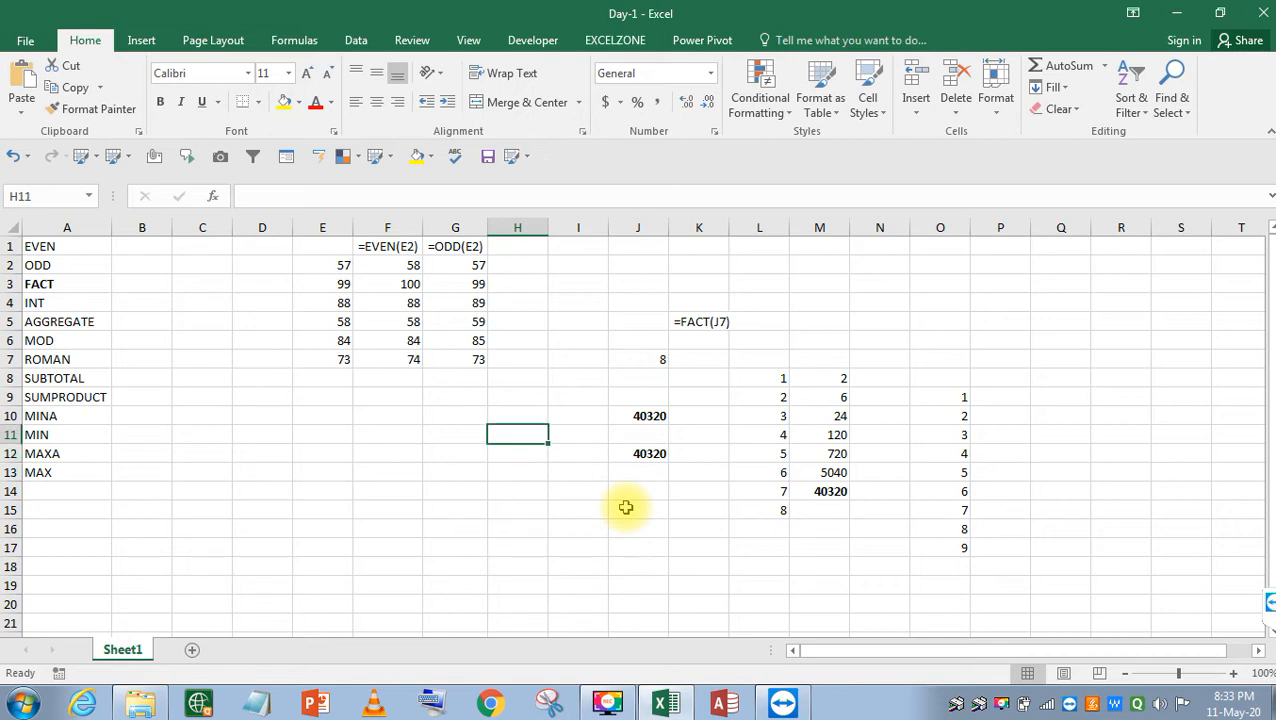
key("Down")
key("Left")
key("Down")
key("Up")
type("1")
key("Return")
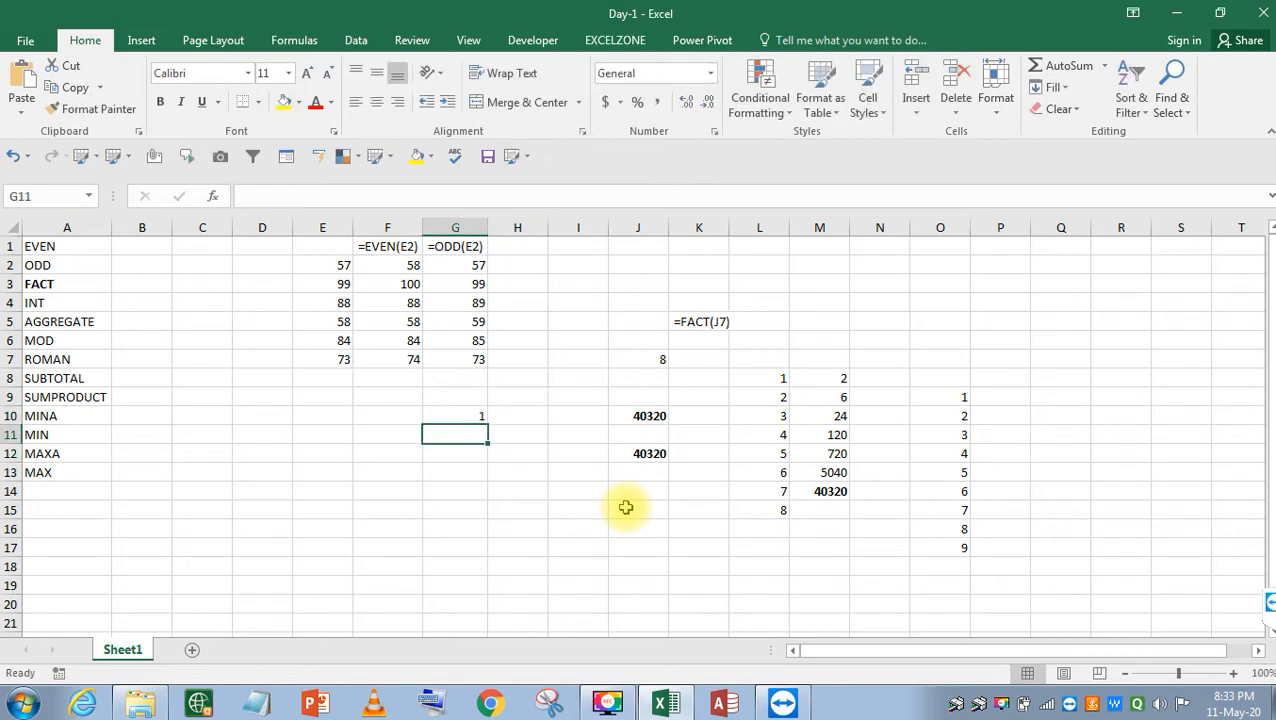
Enter =G10*2, =G11*4 and =G12*8 in G11:G13, showing 2, 8 and 64.
type("=")
key("Up")
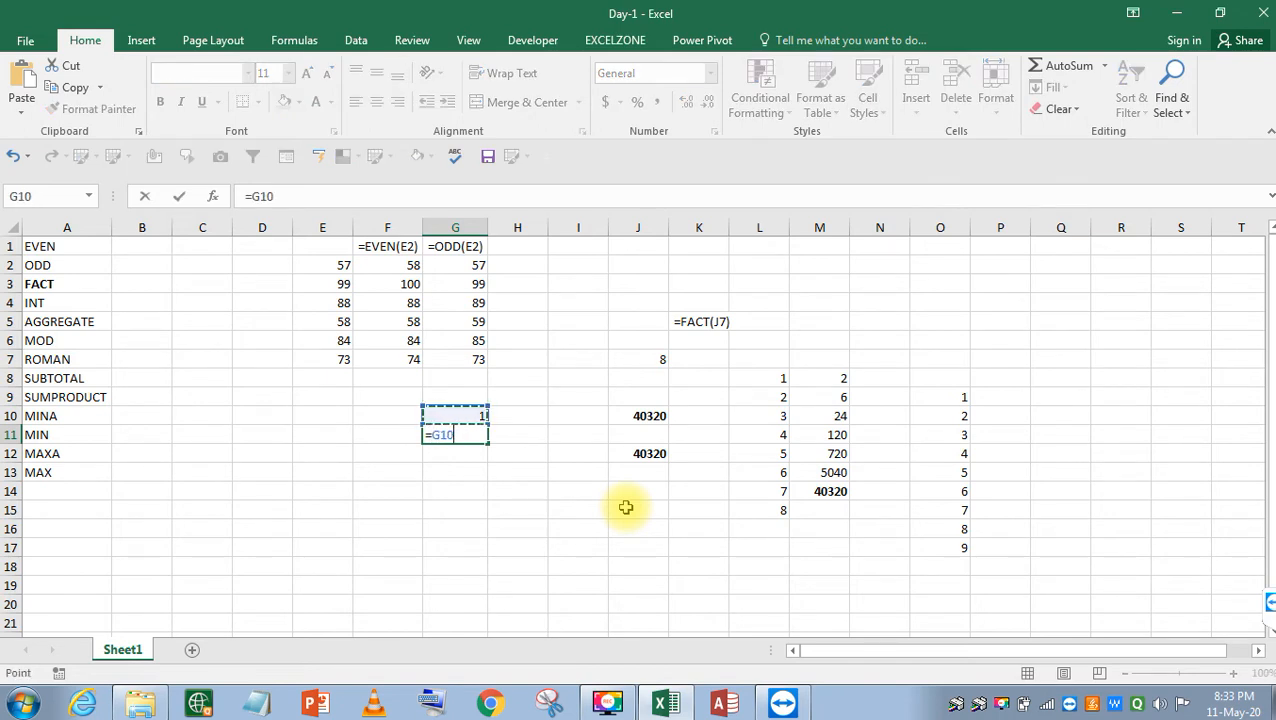
type("*2")
key("Return")
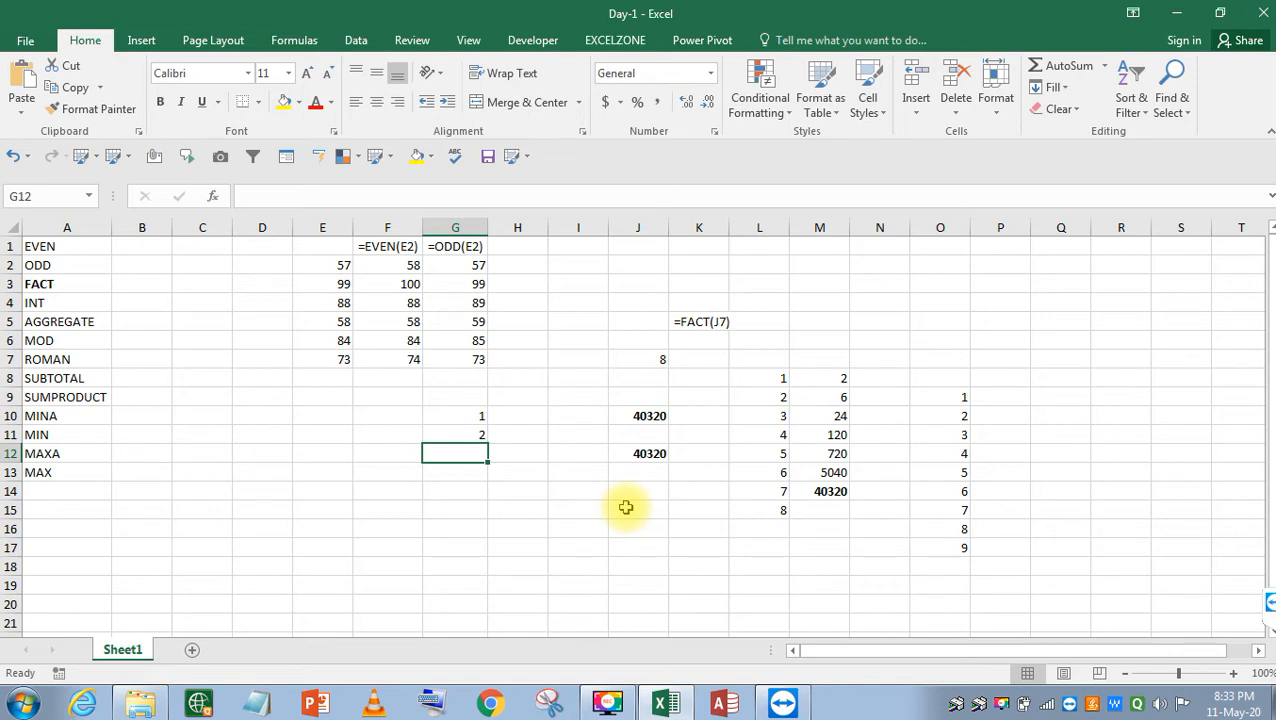
type("=")
key("Up")
type("*4")
key("Return")
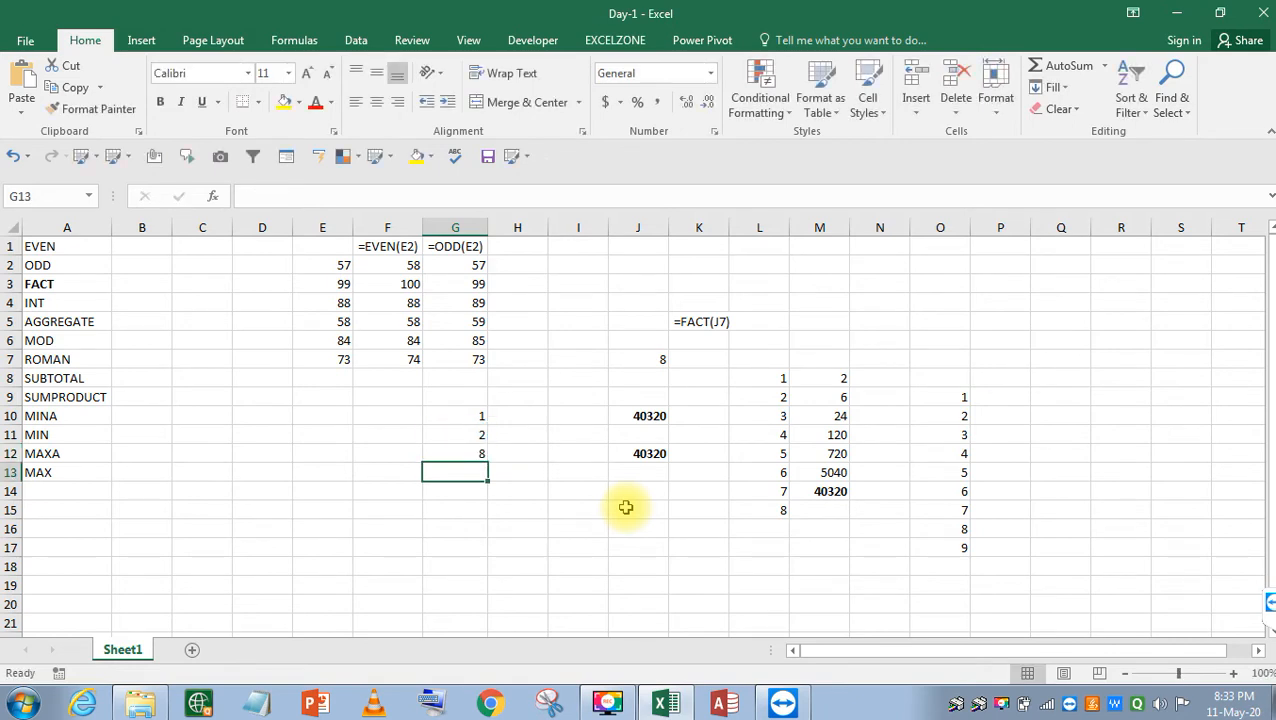
type("=")
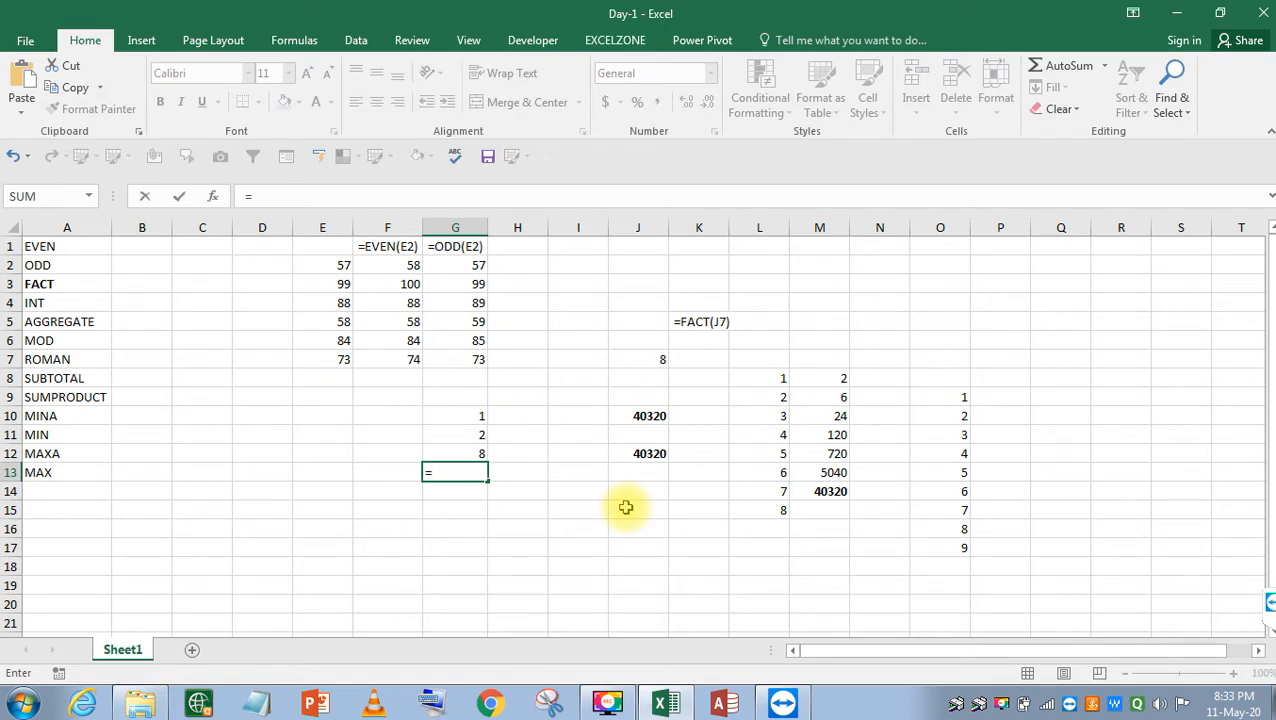
key("Up")
type("*")
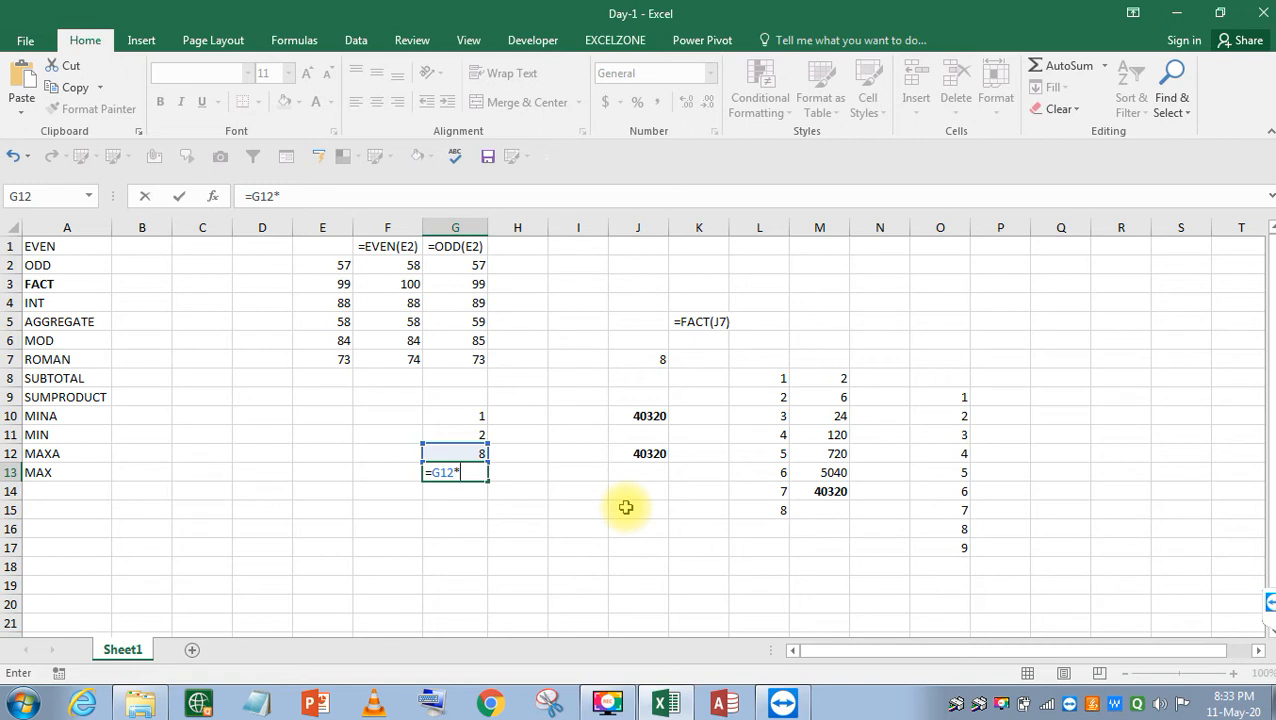
type("8")
key("Return")
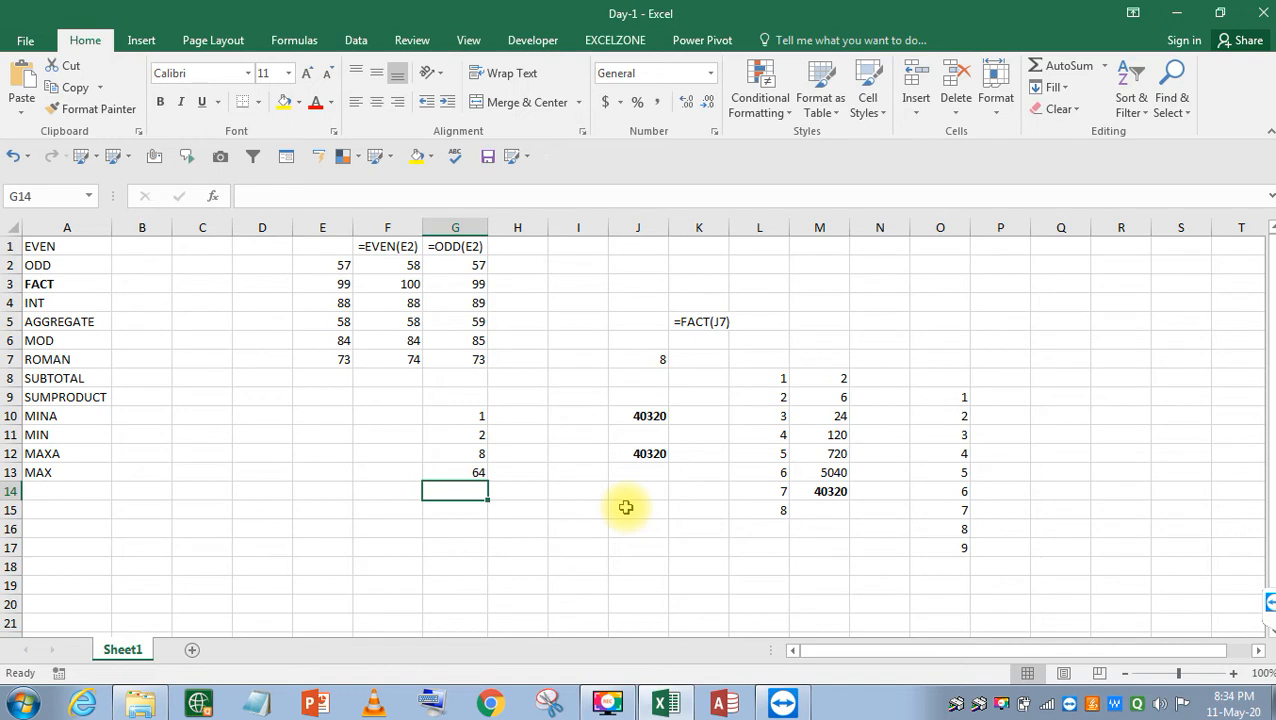
left_click(832, 432)
left_click(833, 453)
left_click(834, 471)
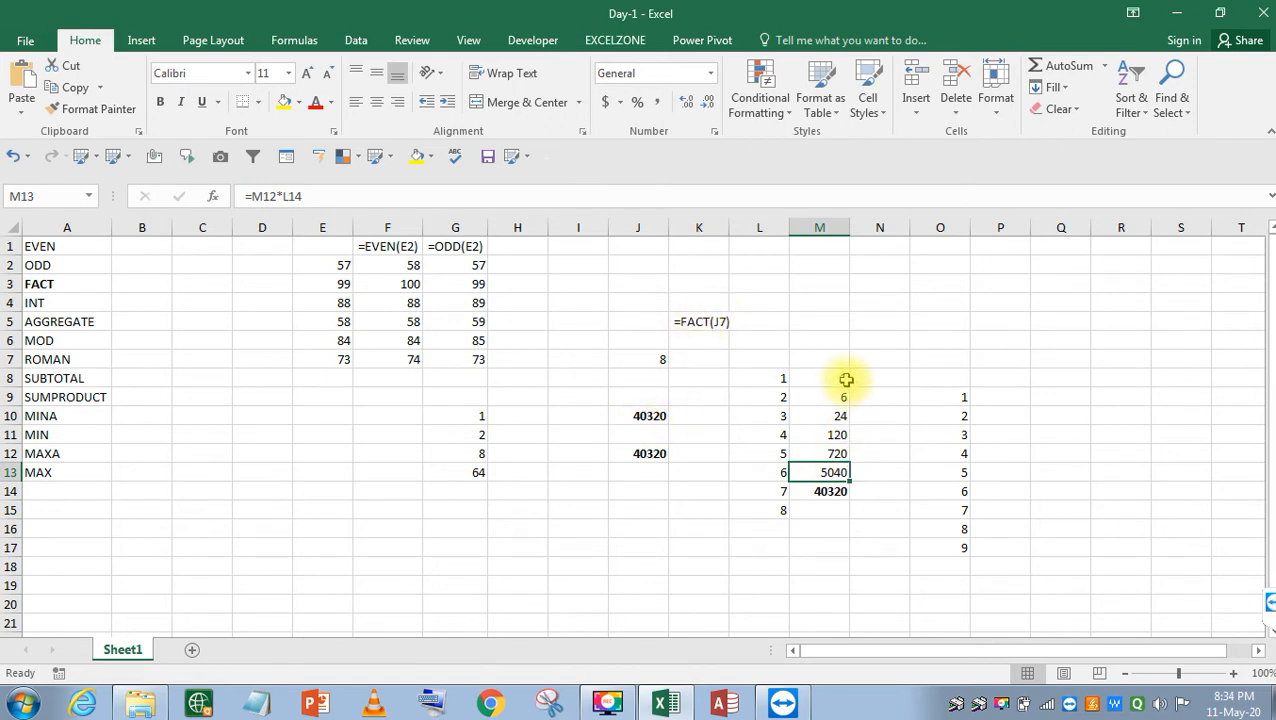
left_click(826, 492)
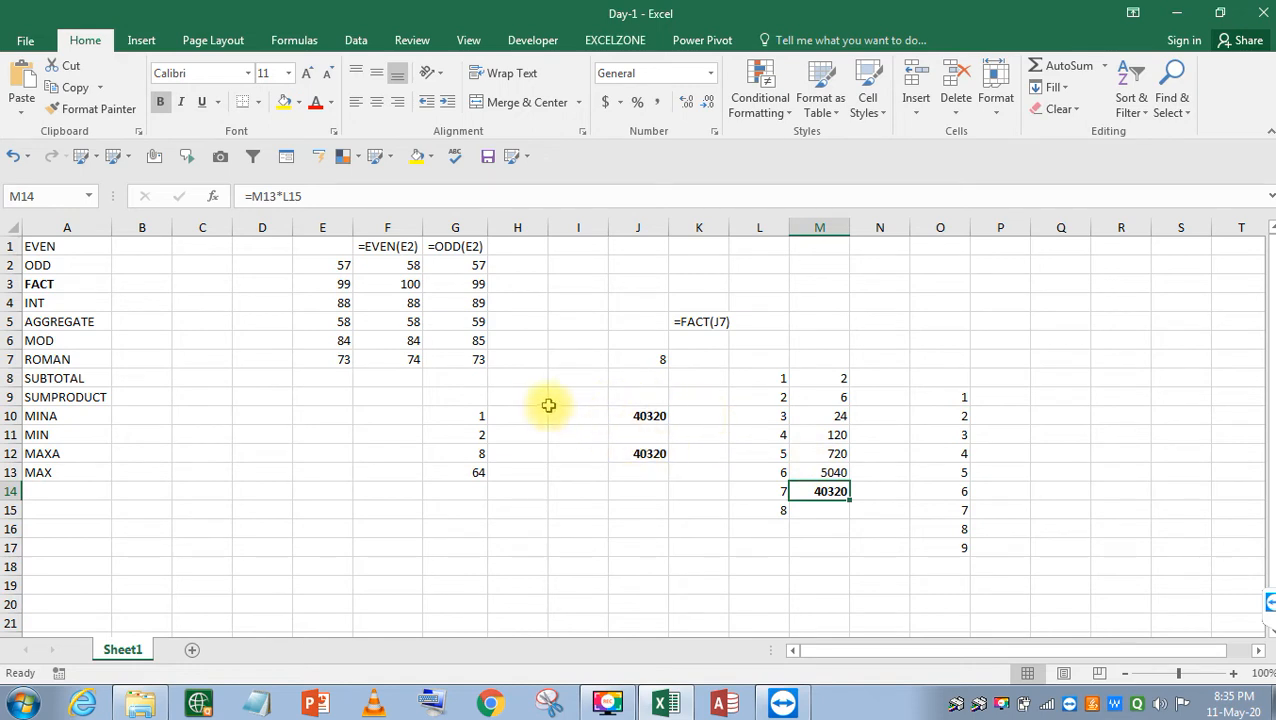
left_click(100, 321)
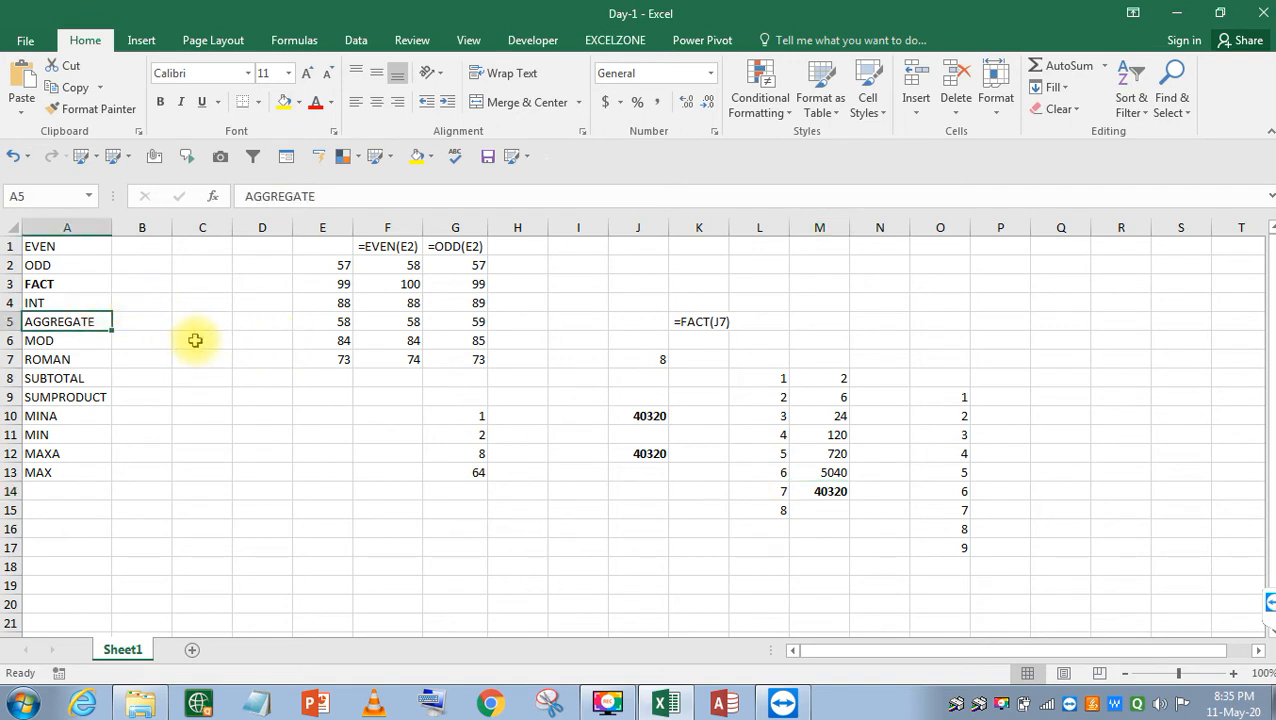
Enter the sample numbers -14, 124 and 14 in D10:D12.
key("Up")
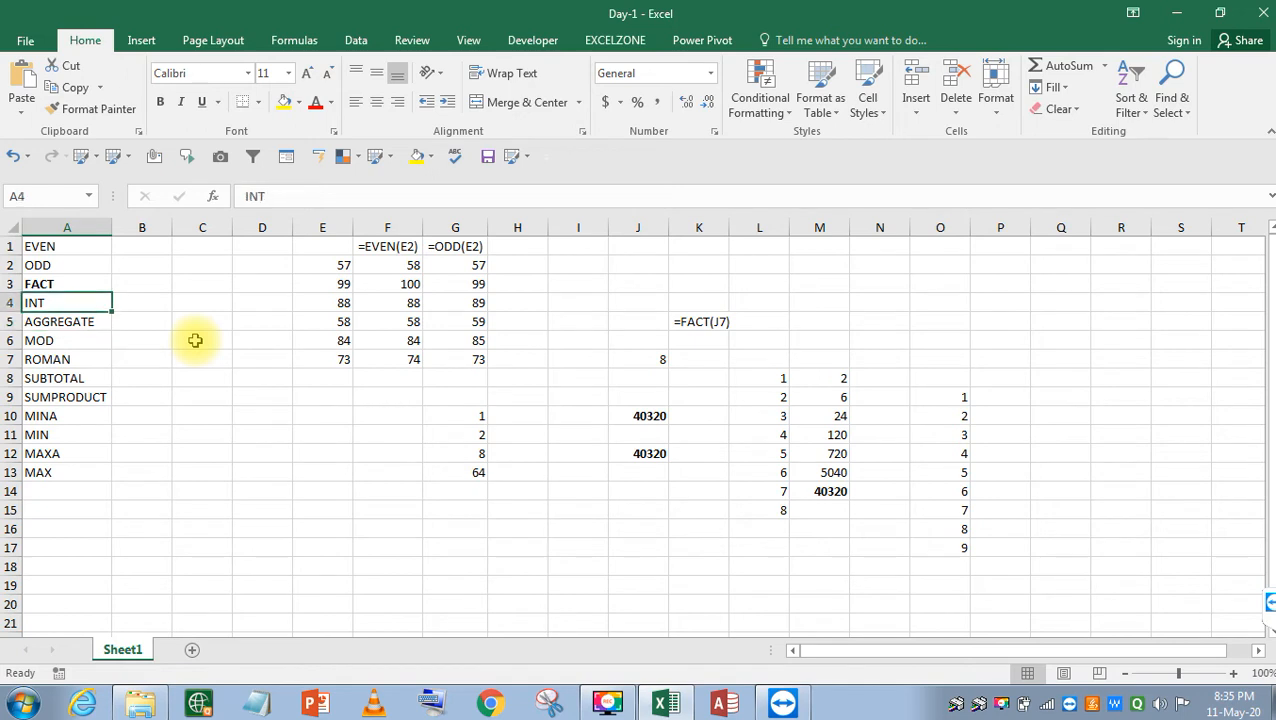
key("Right")
key("Right")
key("Right")
key("Down")
key("Down")
key("Down")
key("Down")
key("Down")
key("Right")
key("Down")
key("Down")
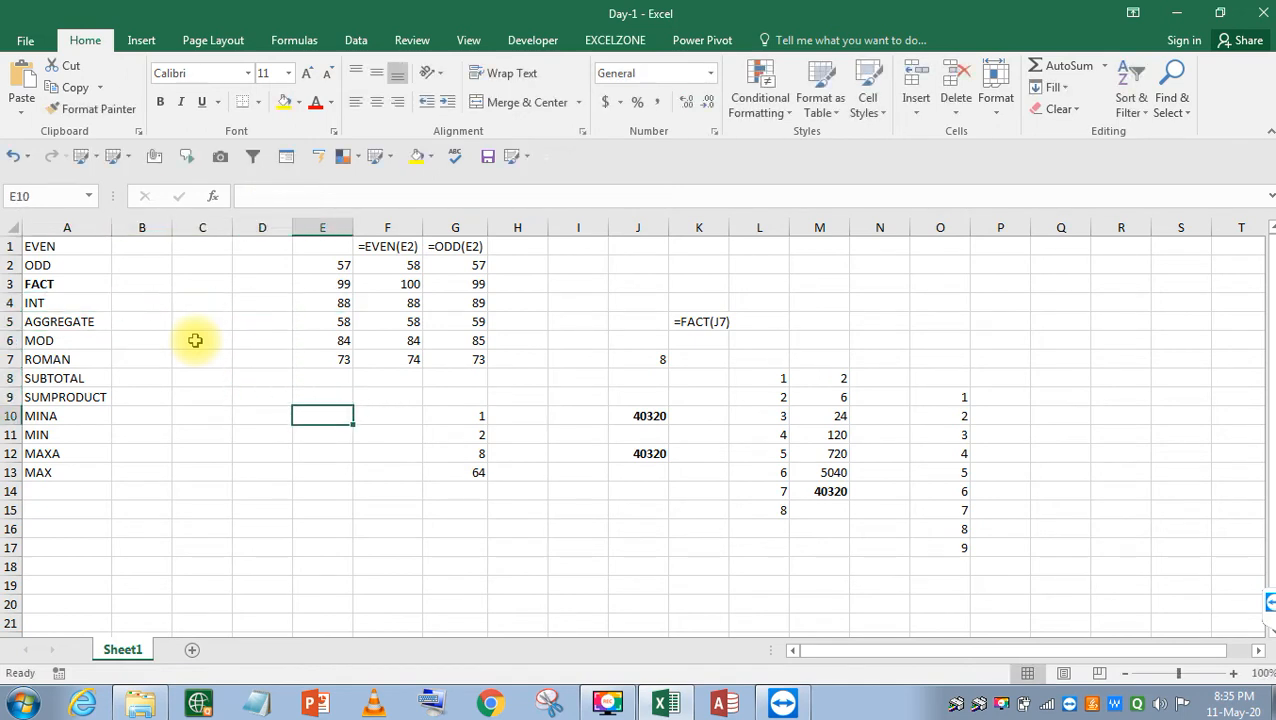
type("=INT")
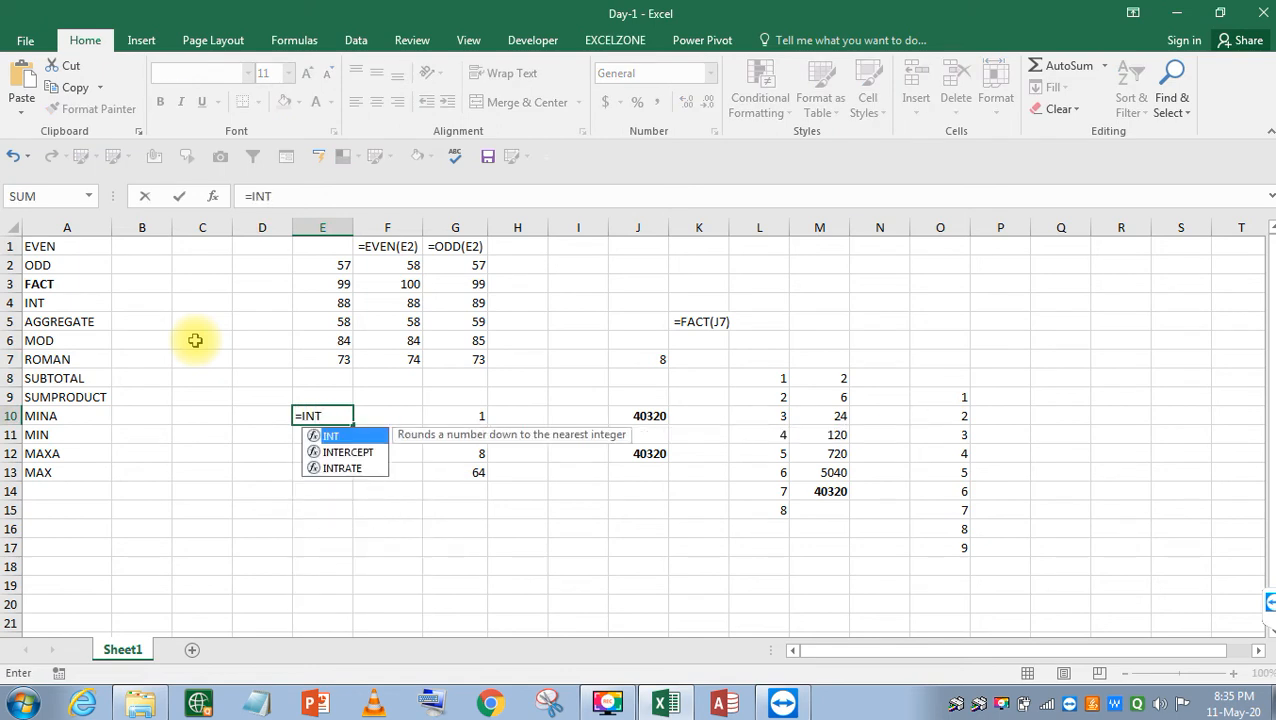
type("(")
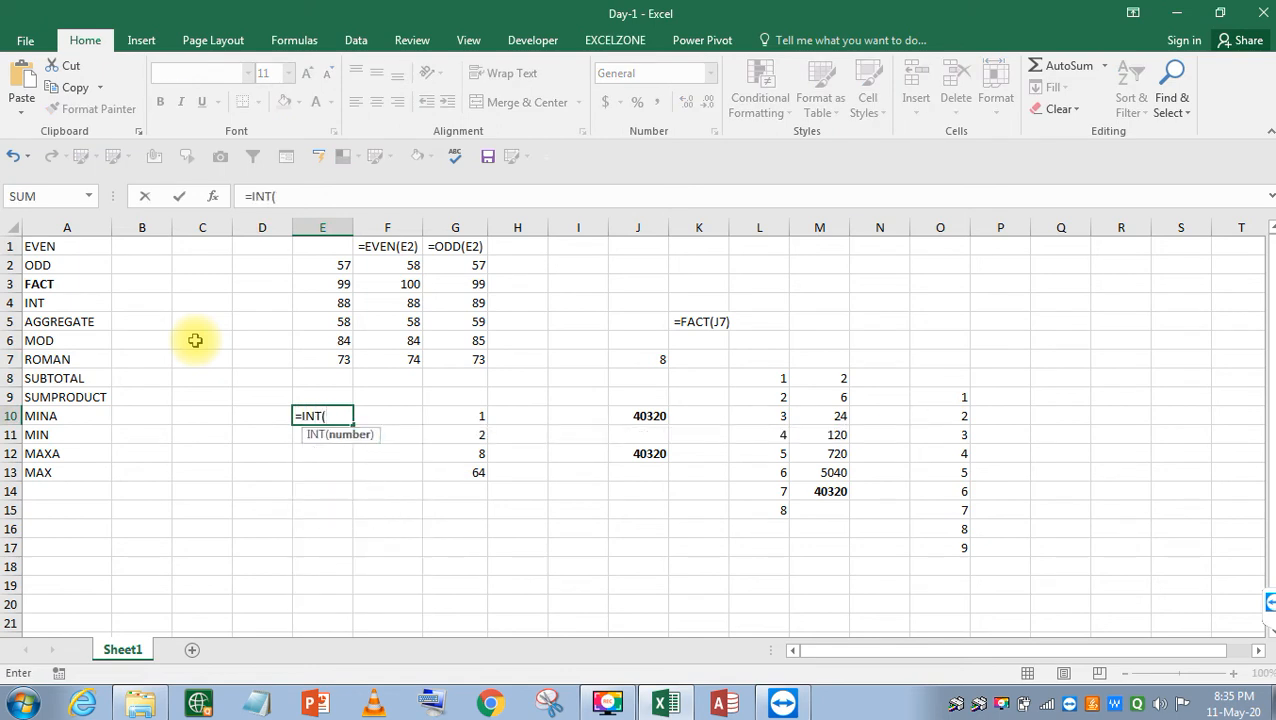
key("Escape")
key("Left")
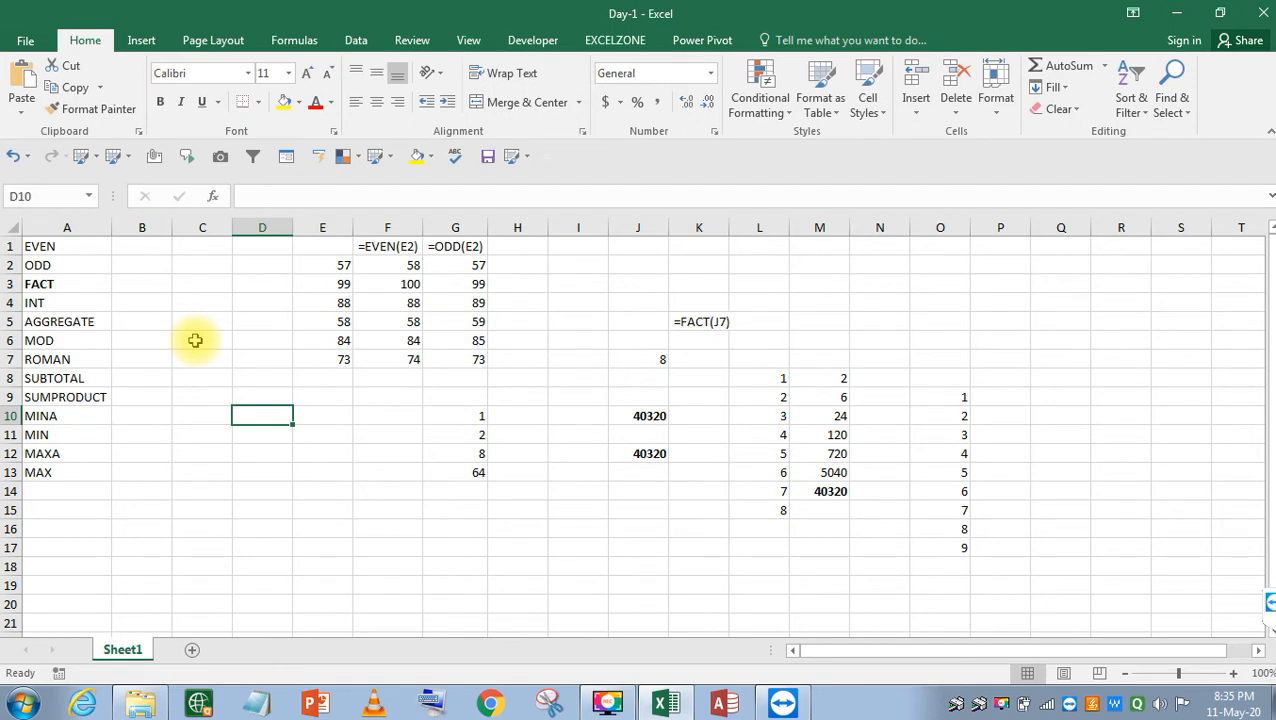
type("-14")
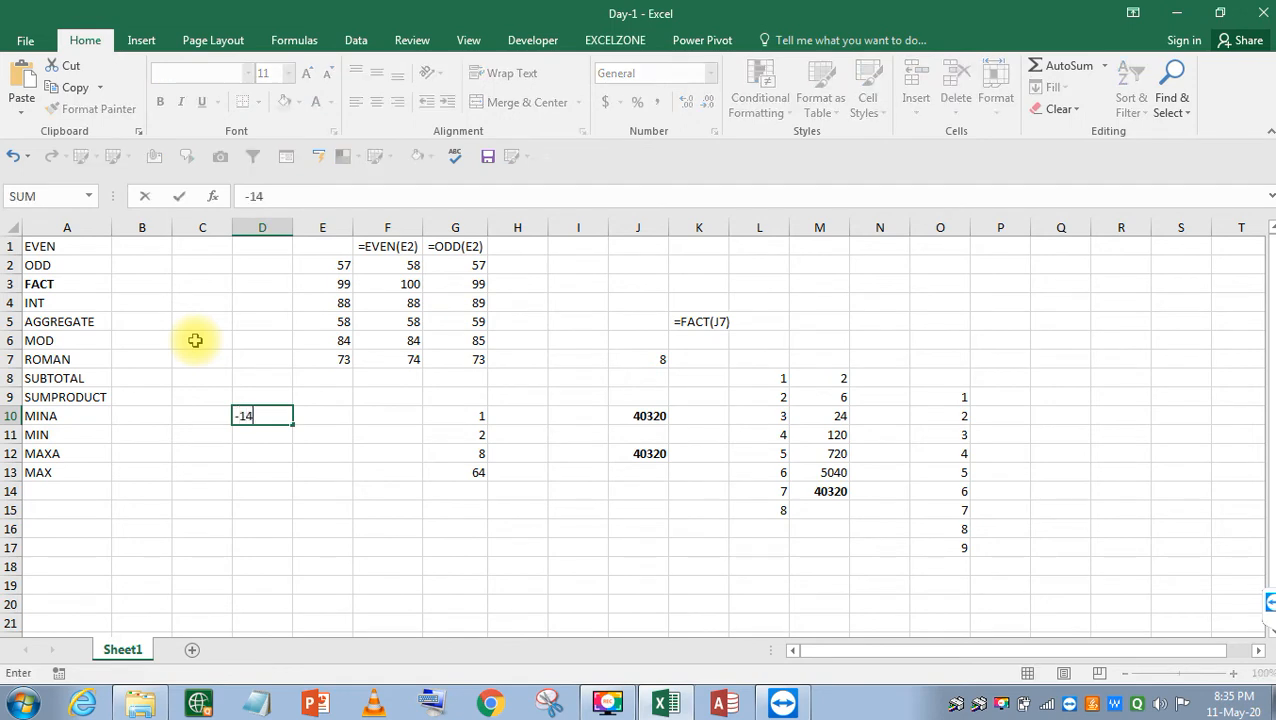
key("Return")
type("124")
key("Return")
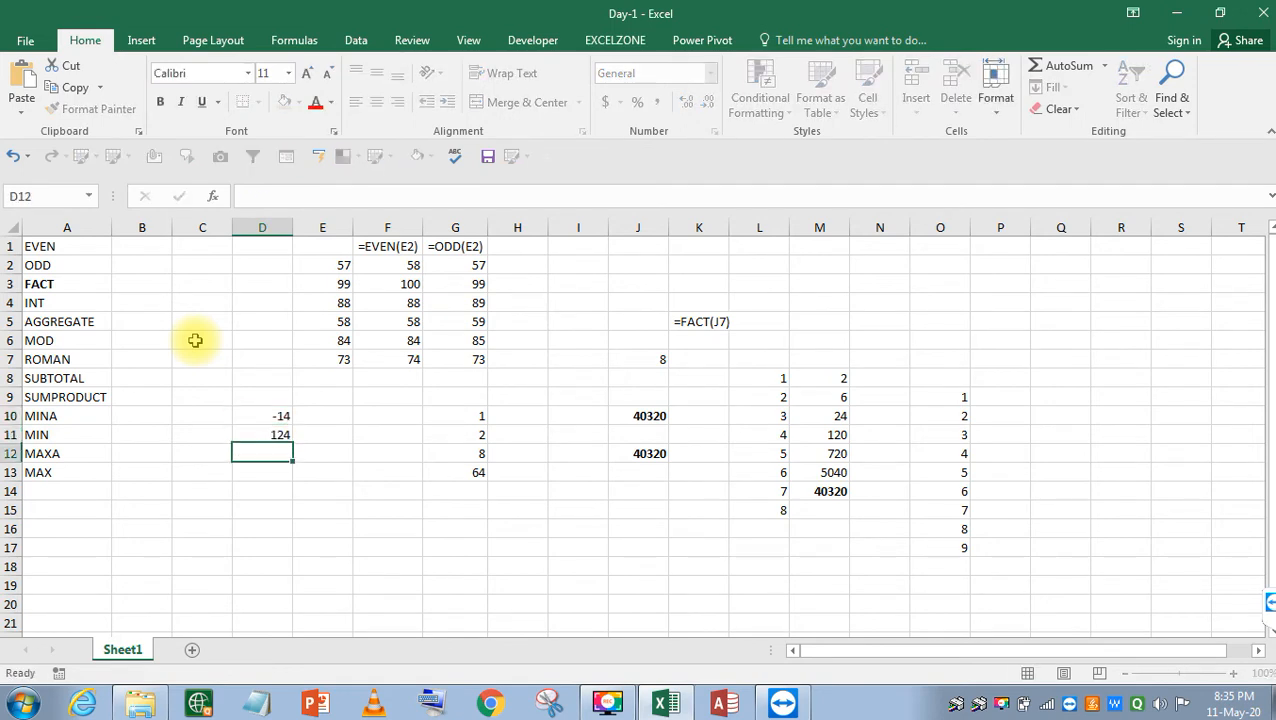
type("14")
key("Return")
Enter an INT formula on D10 in E10.
type("=")
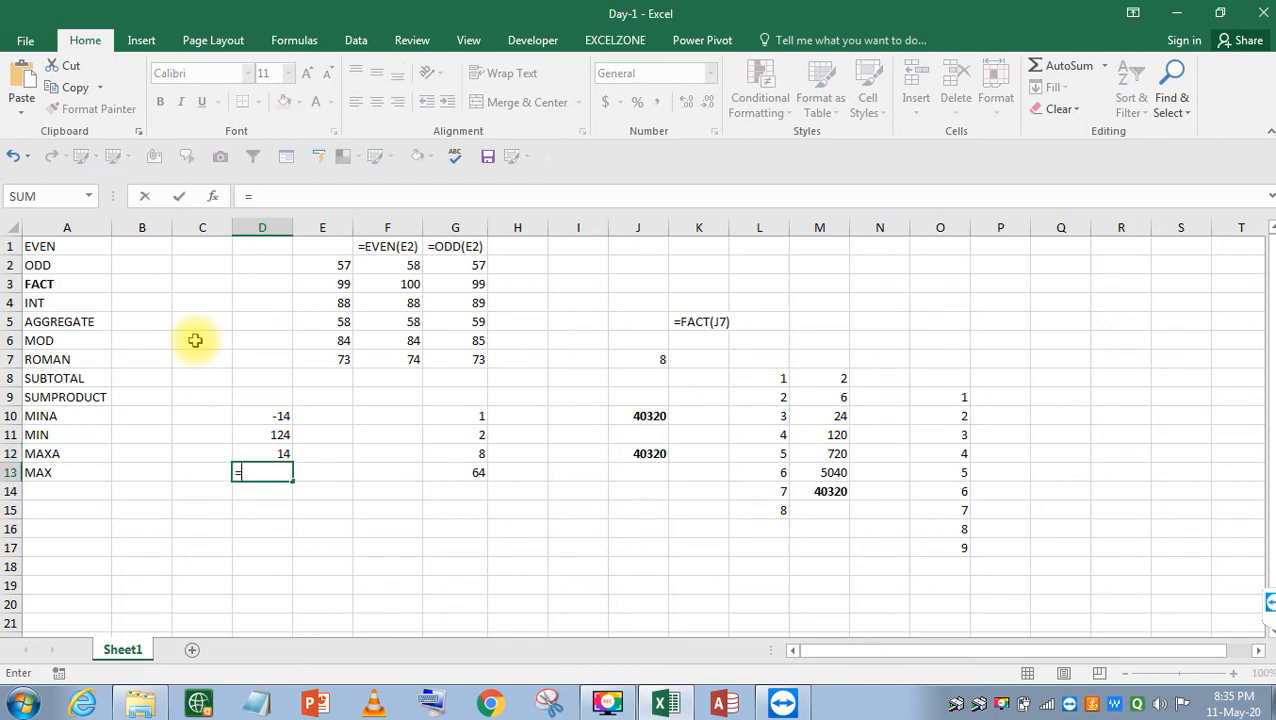
key("Escape")
key("Up")
key("Up")
key("Right")
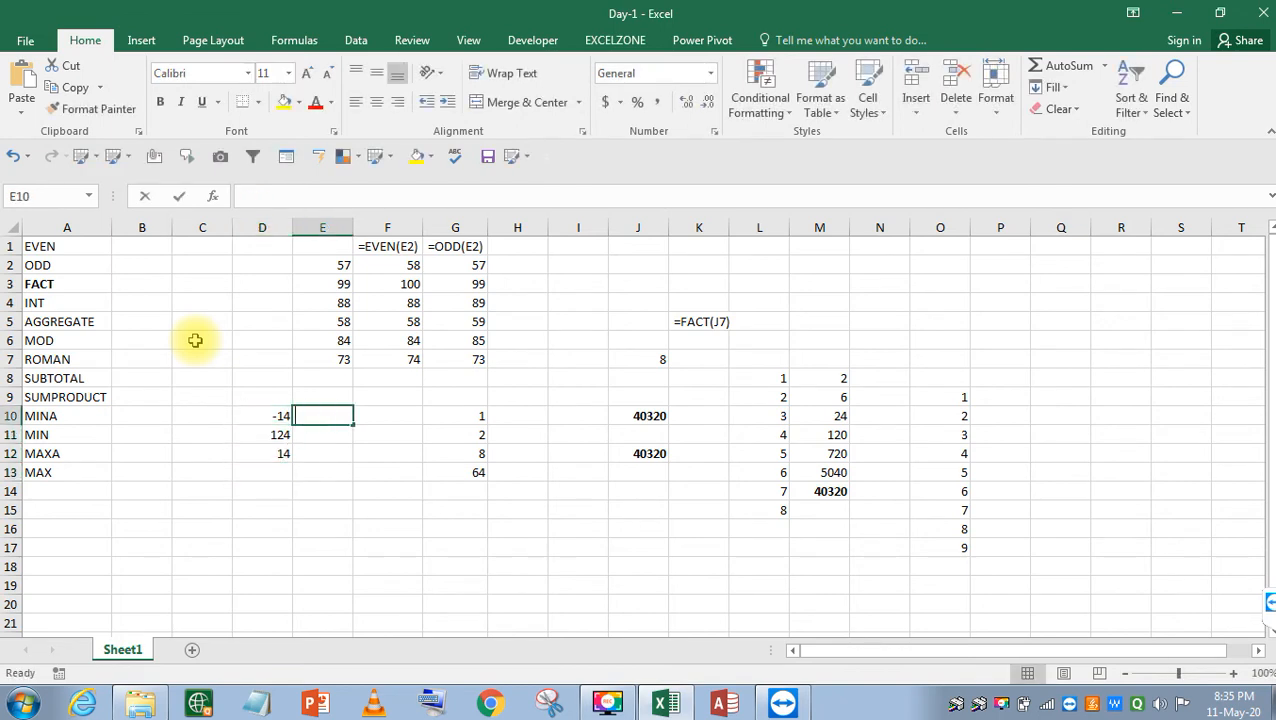
type("=")
key("Left")
key("Escape")
type("=INT")
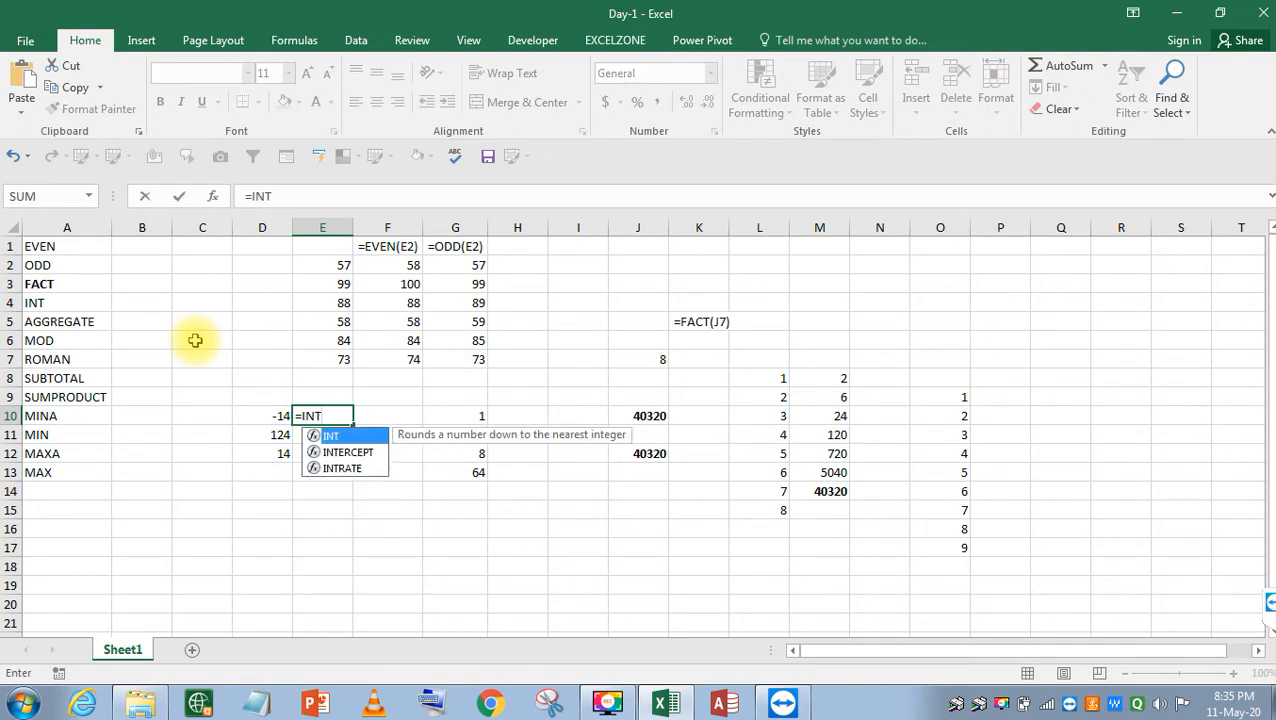
type("(")
key("Left")
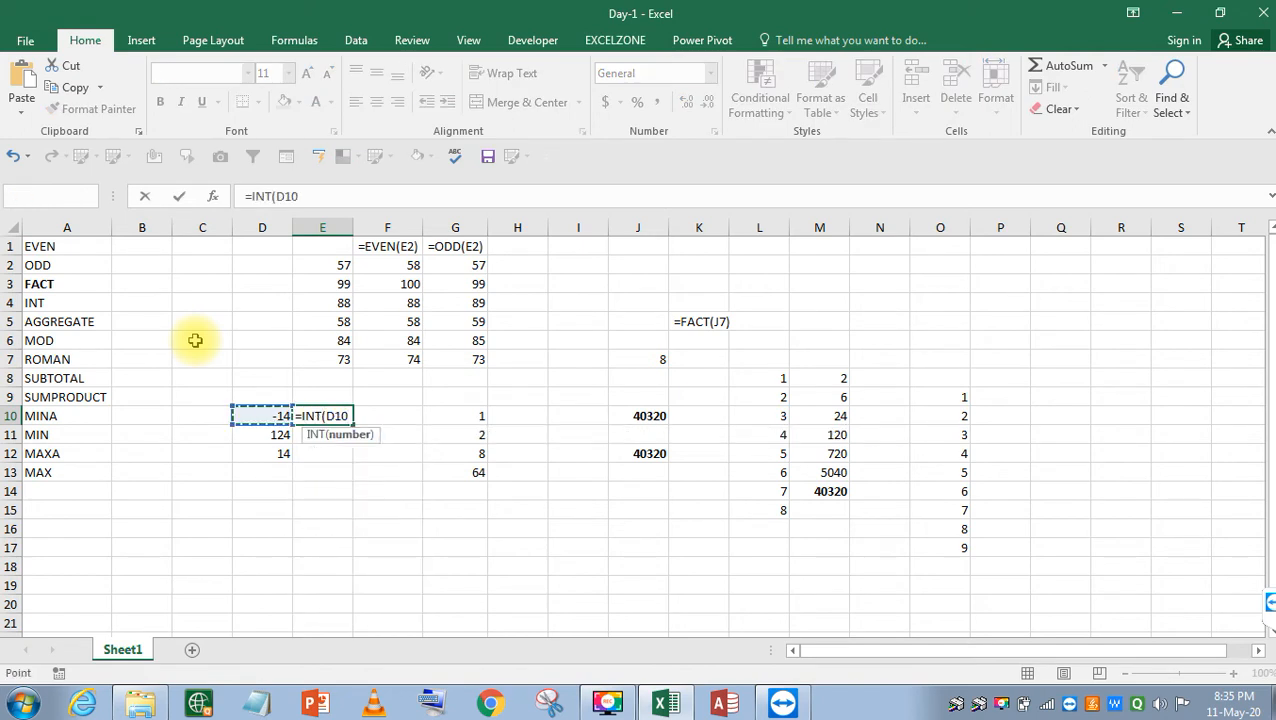
key("Return")
Fill the INT formula down to E12, then clear E10:E12.
key("Left")
key("Down")
key("Right")
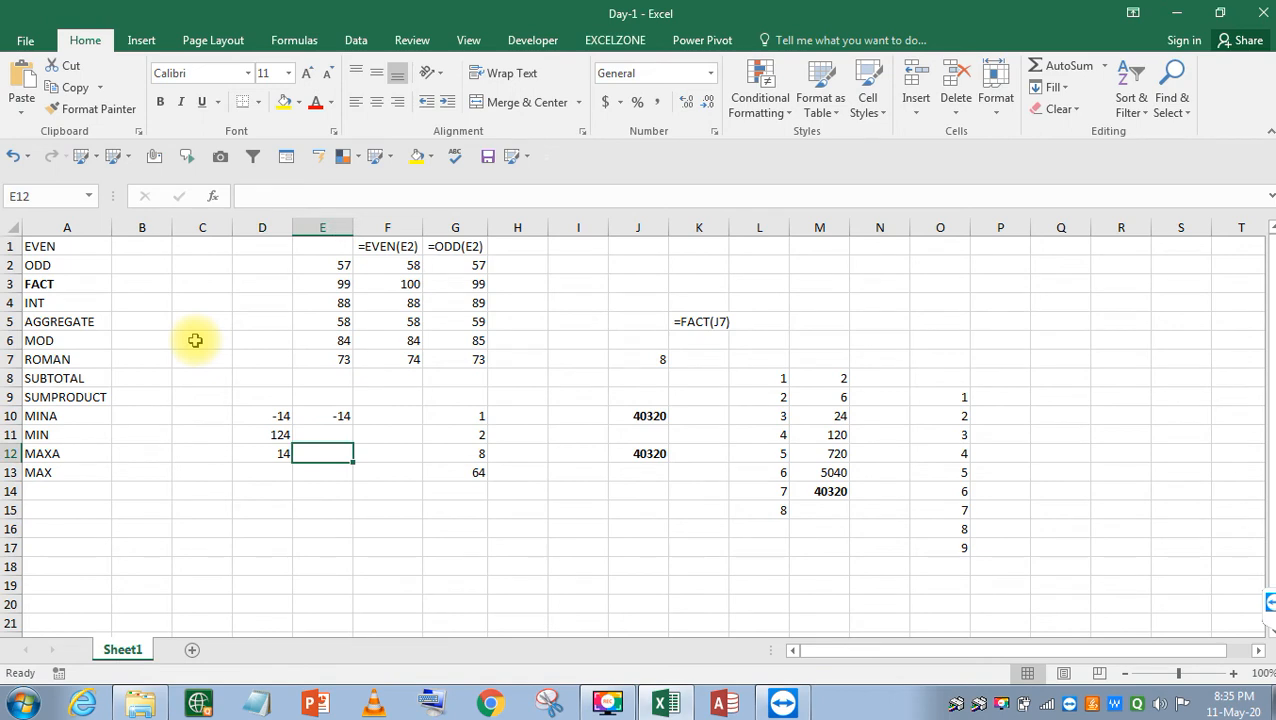
key("shift+Up")
key("shift+Up")
key("ctrl+d")
key("Down")
key("Up")
key("Up")
key("Up")
key("shift+Down")
key("shift+Down")
key("Delete")
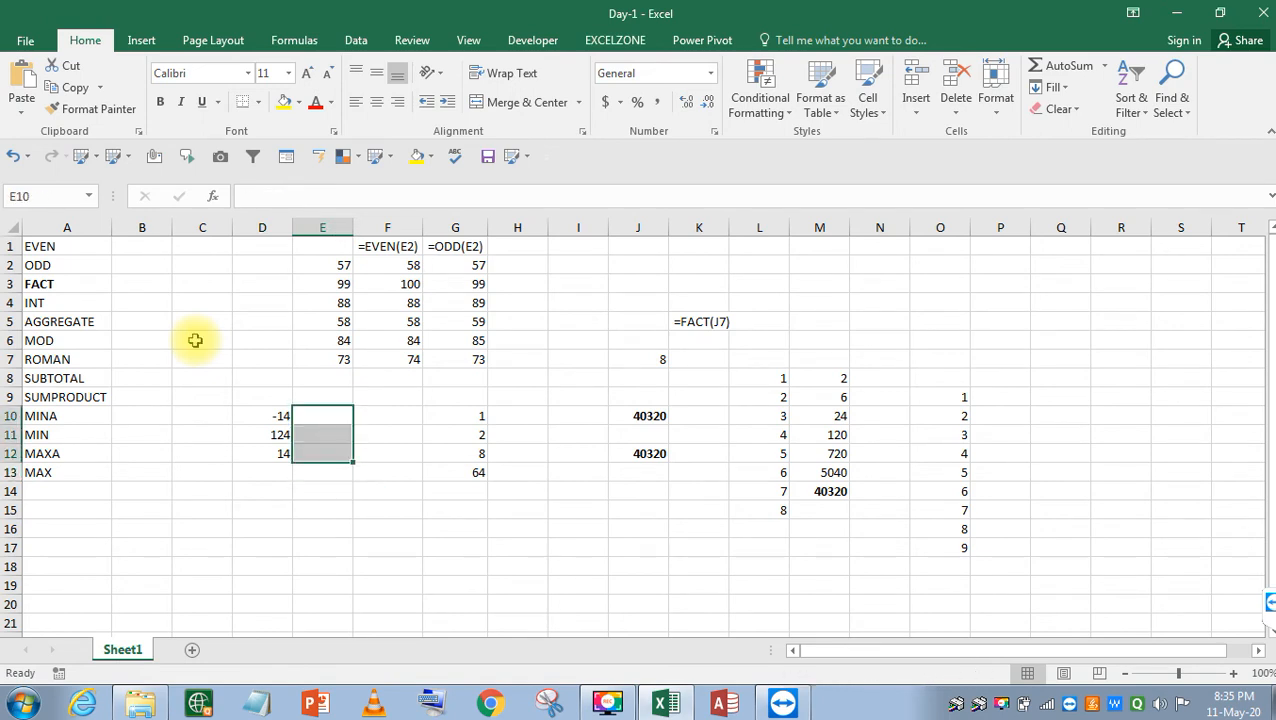
Undo the clear to restore the INT result in E10.
key("Left")
key("Down")
key("Down")
key("Up")
key("Right")
key("Right")
key("Left")
key("Up")
key("Up")
key("Left")
key("Left")
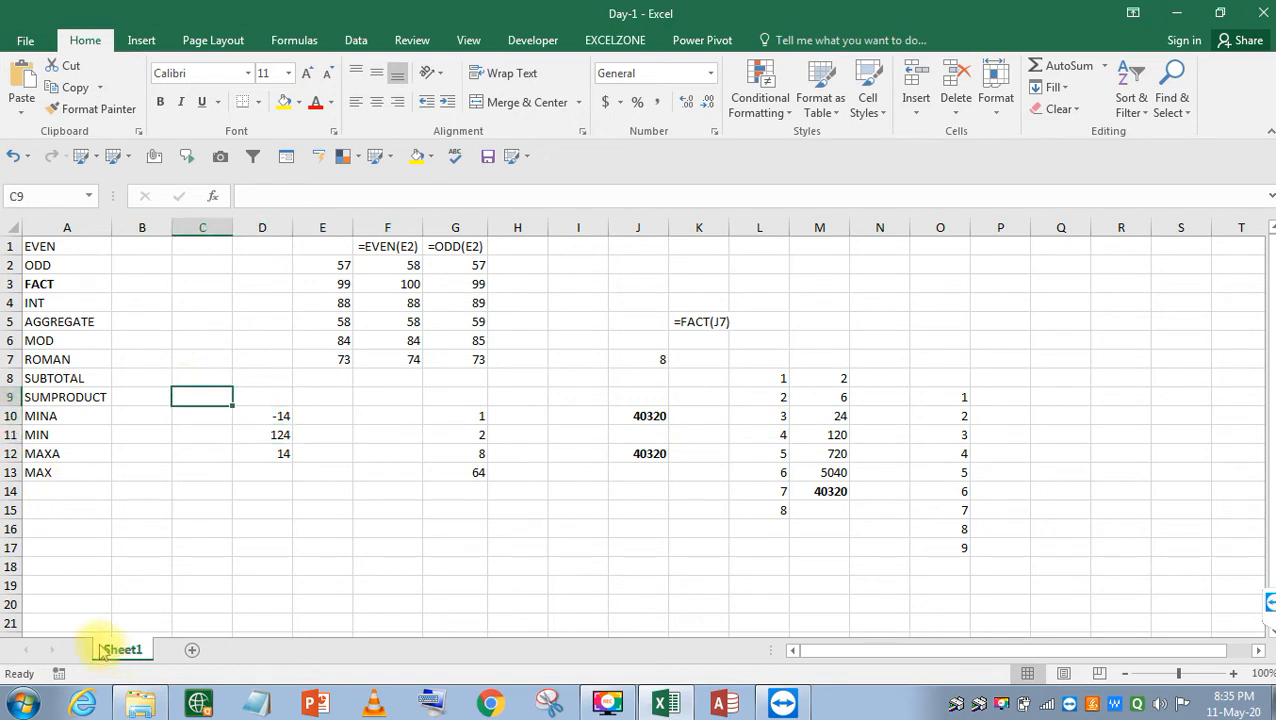
key("ctrl+z")
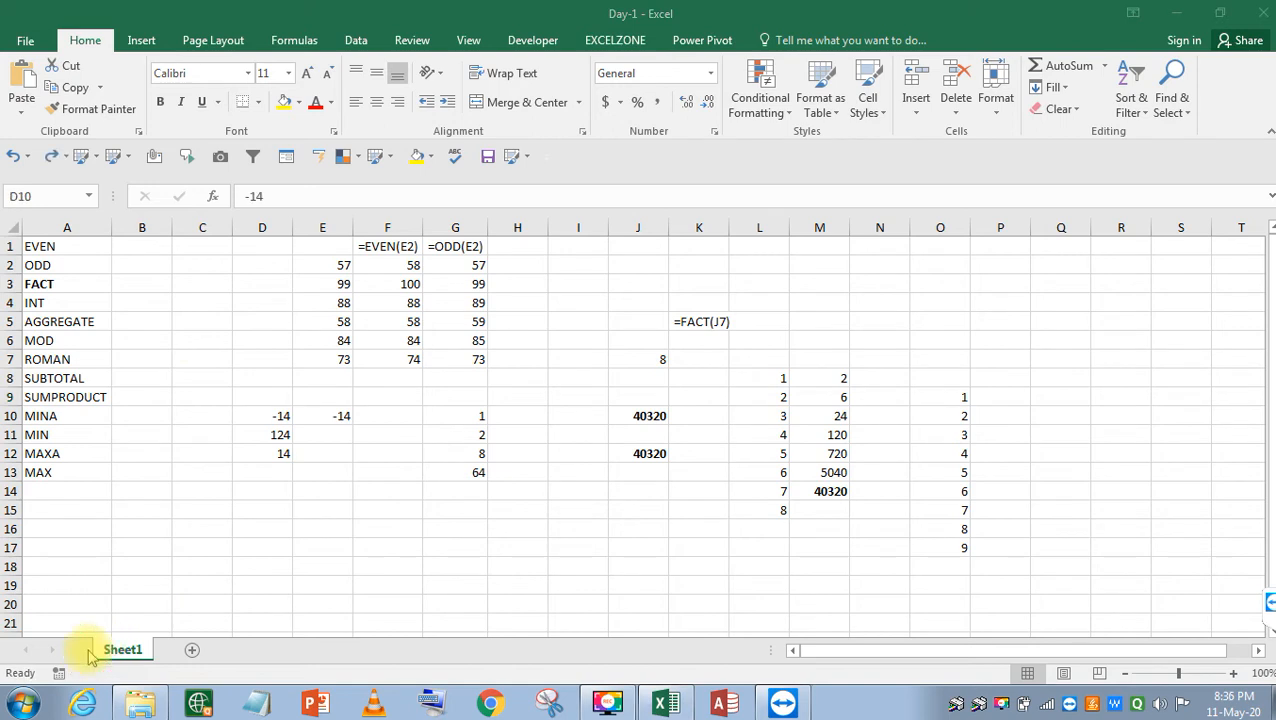
left_click(280, 415)
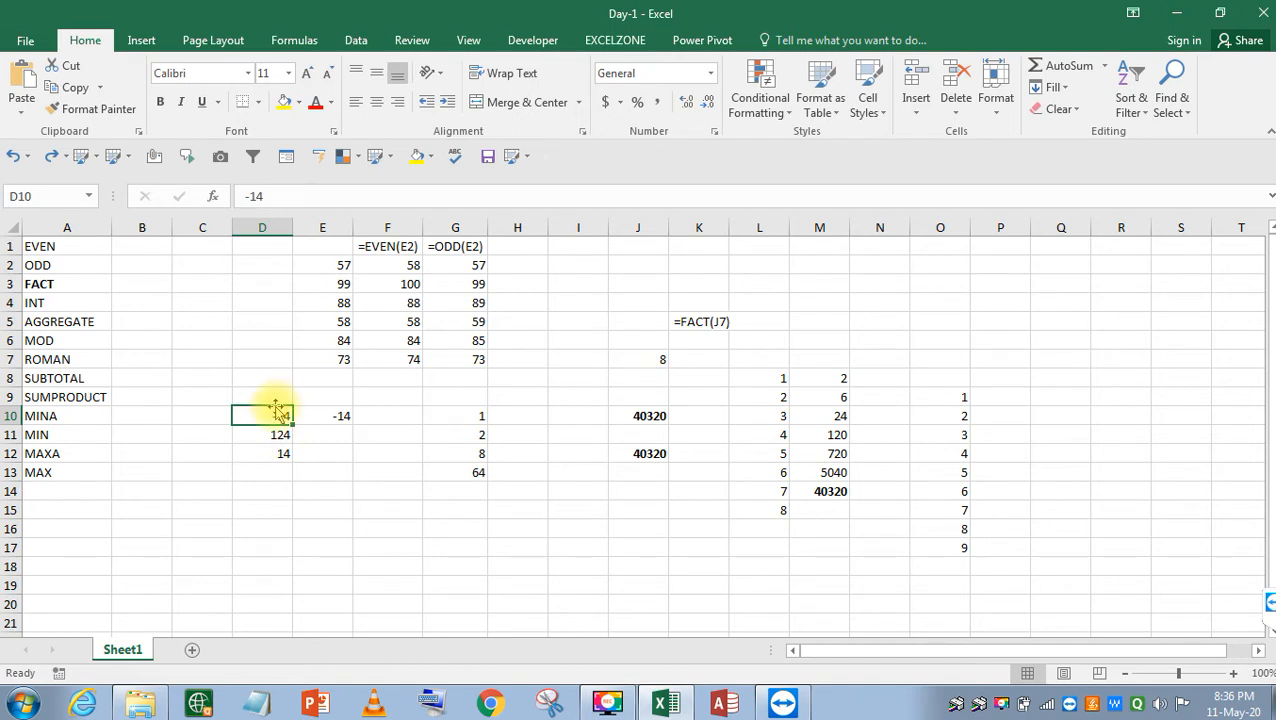
Store 14 in D6 beside MOD and bring up the View ribbon options.
key("Up")
key("Up")
key("Up")
key("Up")
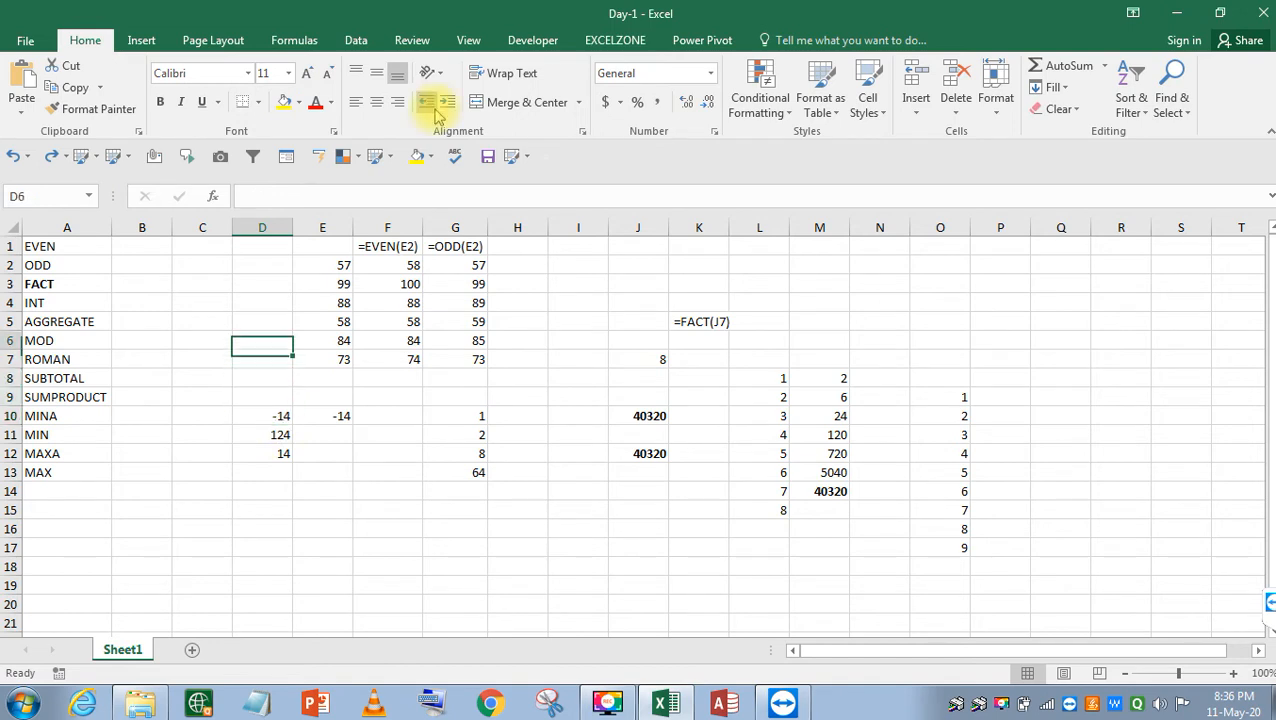
type("14")
key("Return")
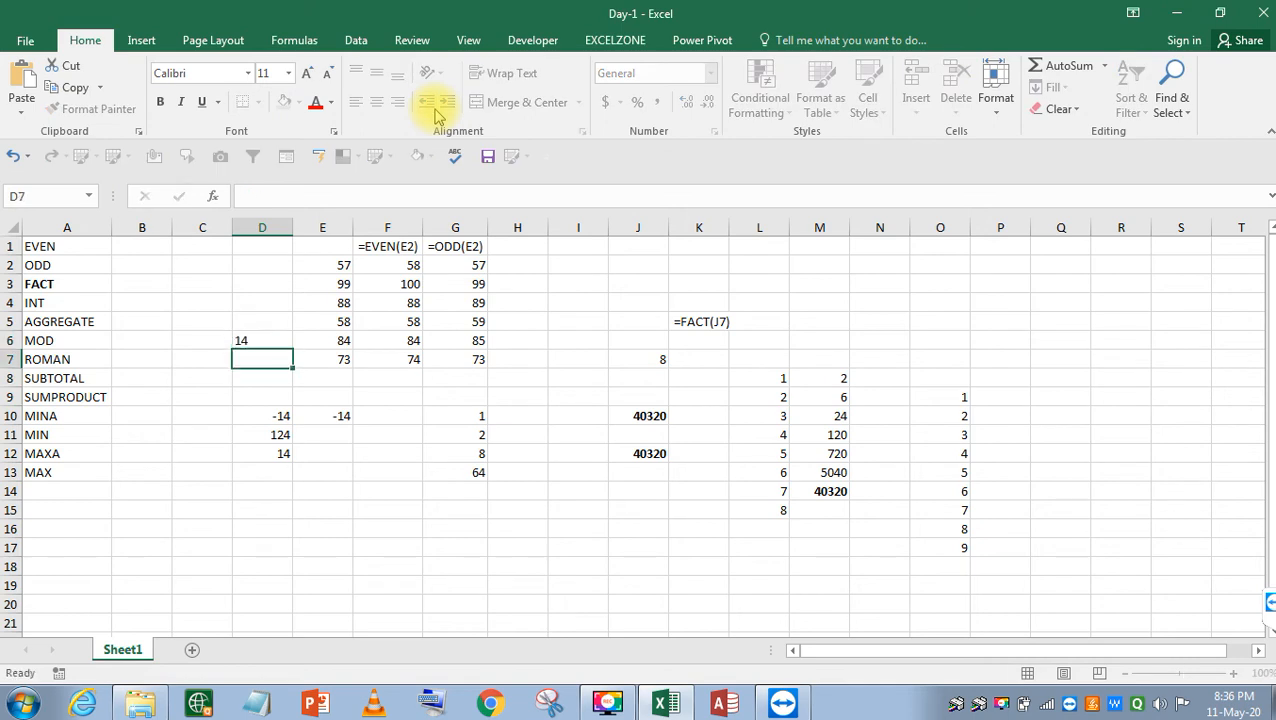
key("Up")
key("Up")
key("Right")
key("Right")
key("Right")
key("Right")
key("Right")
key("Right")
key("Right")
key("Right")
key("Right")
key("Right")
key("Right")
key("Right")
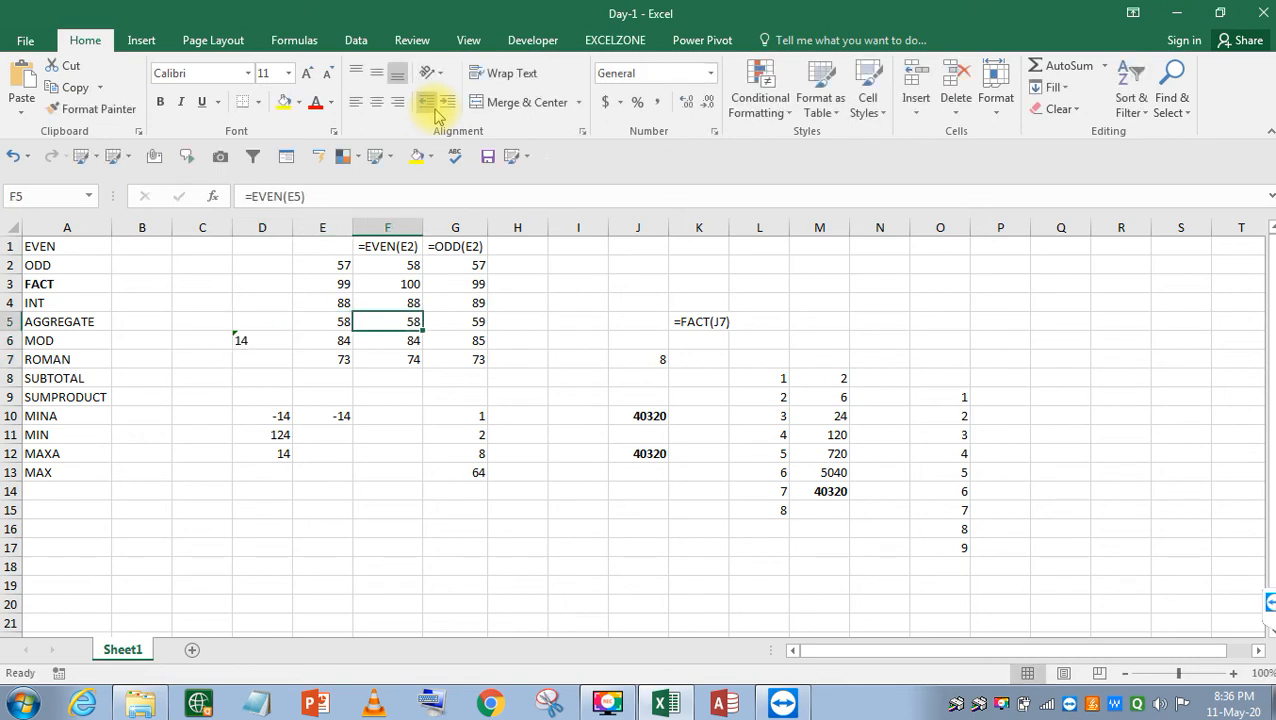
key("Left")
key("Left")
key("Left")
key("Left")
key("Left")
key("Left")
key("Left")
key("Left")
key("Left")
key("Left")
key("Left")
key("Up")
key("Up")
key("Up")
key("Left")
key("Left")
key("Left")
key("Left")
key("Right")
key("Up")
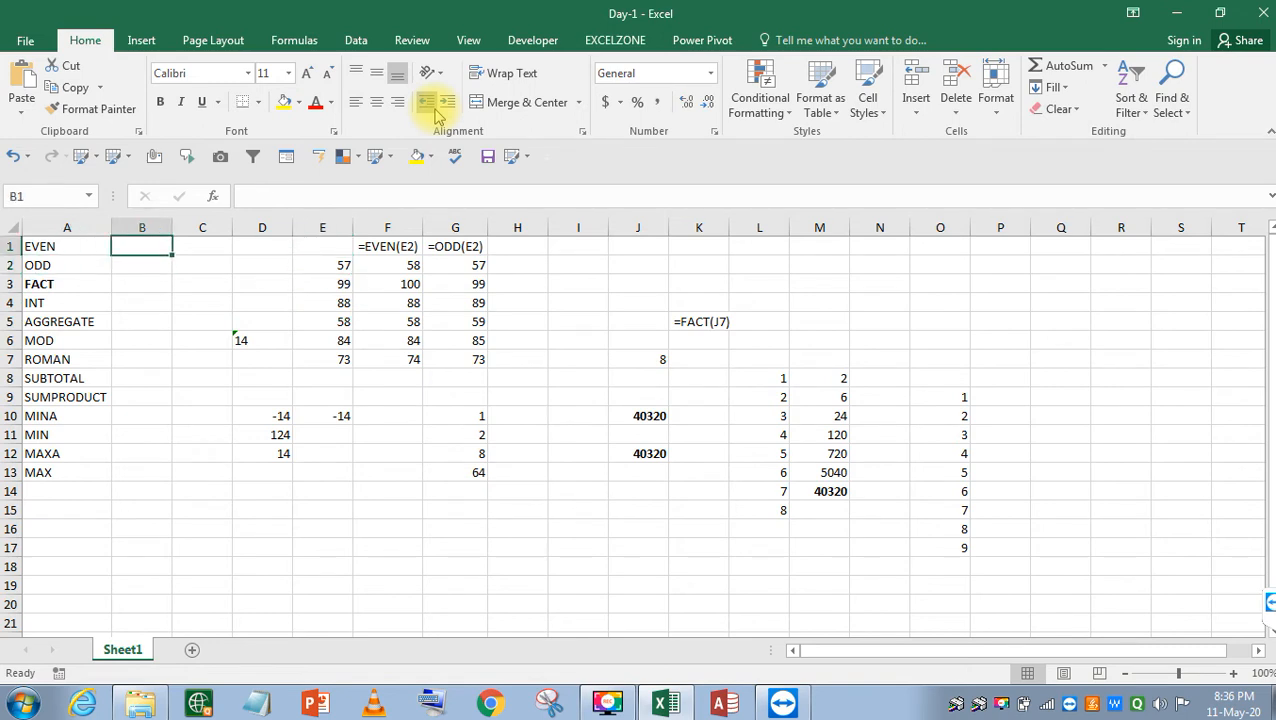
key("alt+w")
key("Right")
key("Right")
key("Right")
key("Right")
key("Right")
key("Right")
key("Right")
key("Right")
key("Right")
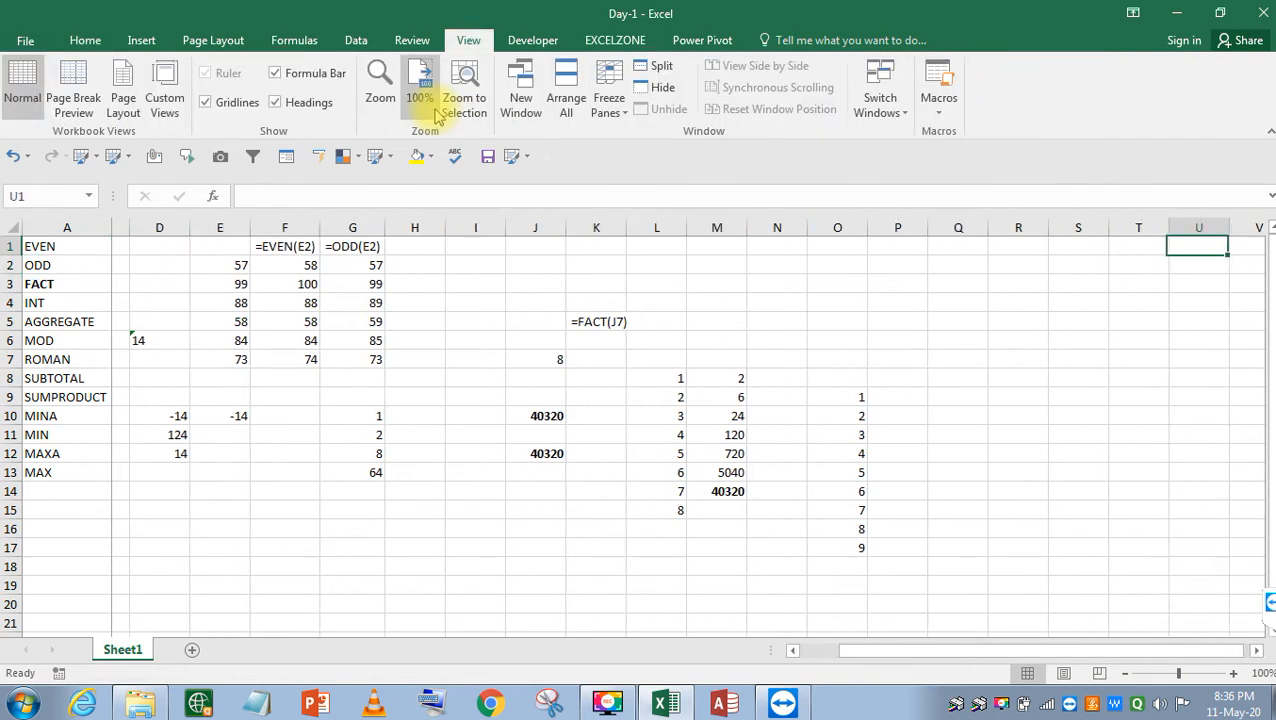
Enter 14 and 15 in R3:R4, then '16, '14, '154 and '164 as text in R5:R8.
key("Left")
key("Left")
key("Left")
key("Left")
key("Left")
key("Down")
key("Left")
key("Down")
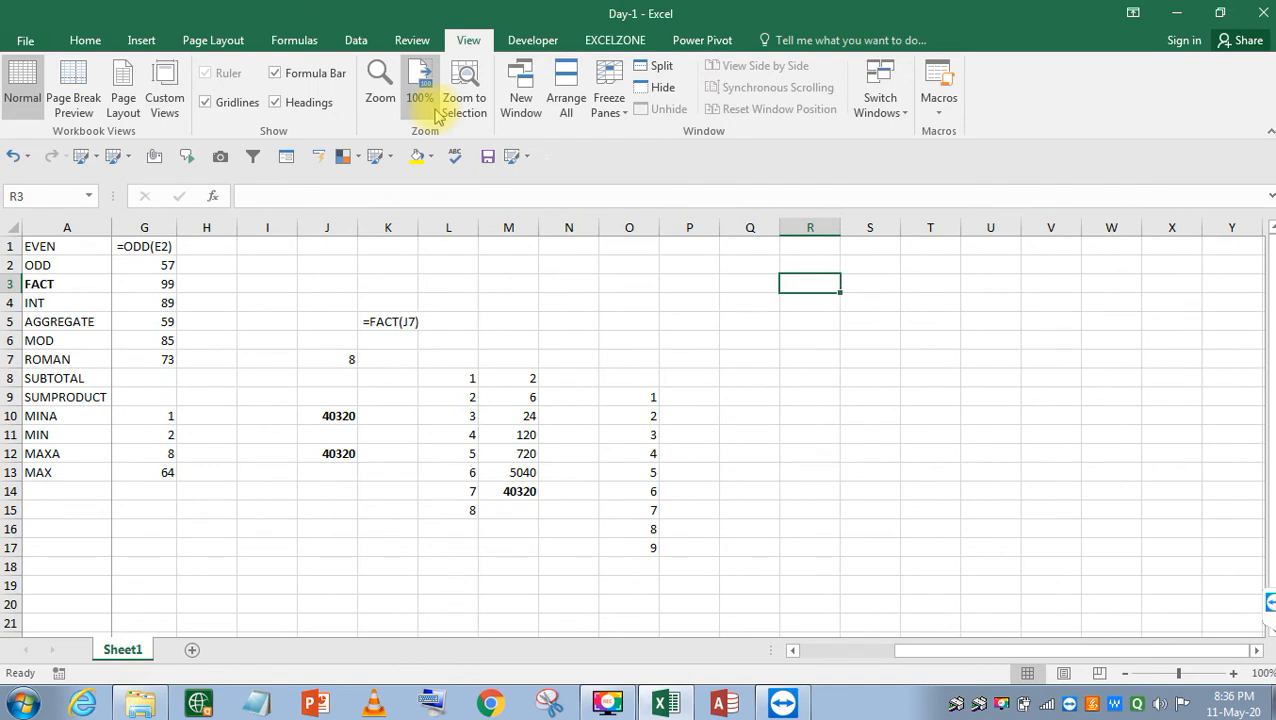
type("14")
key("Return")
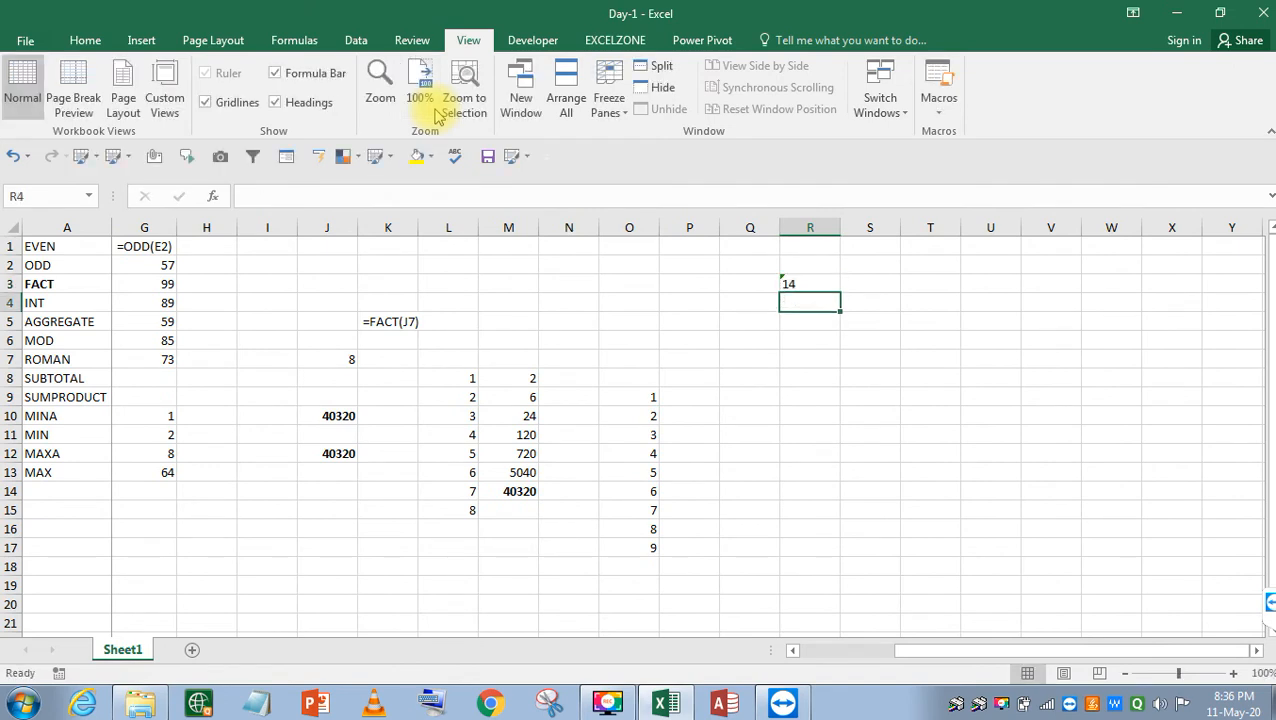
type("15")
key("Return")
type("'")
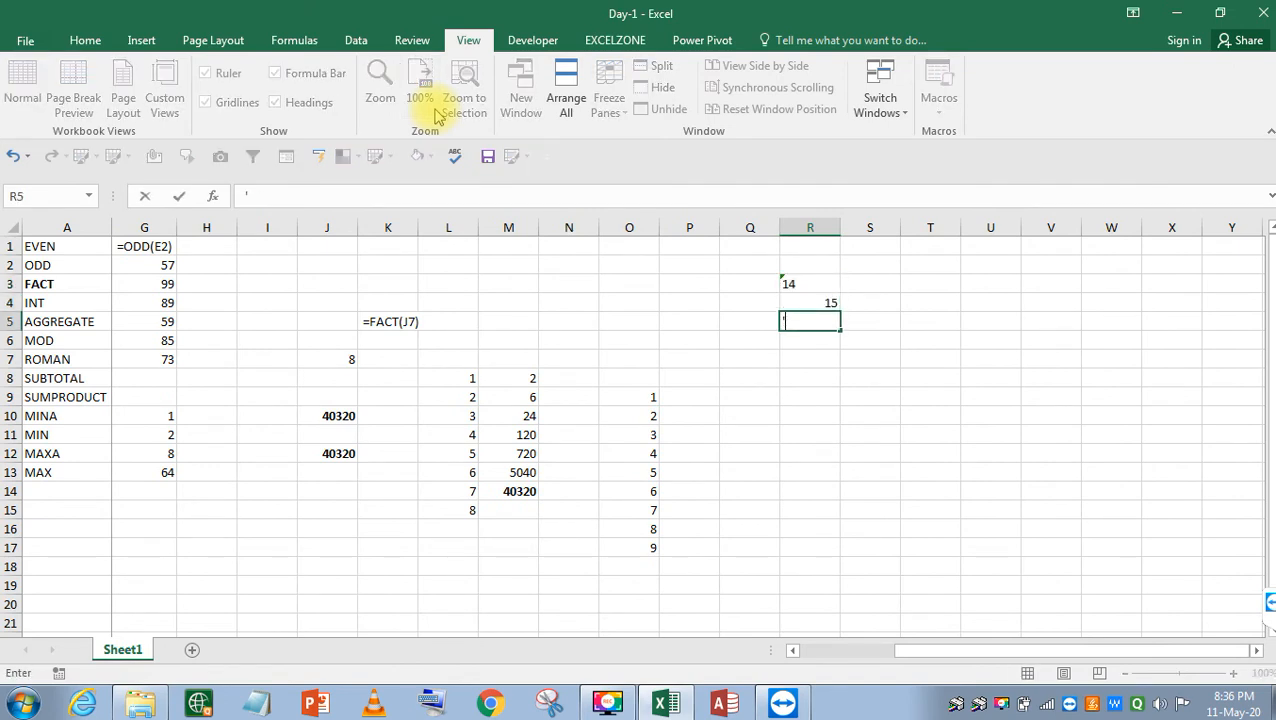
type("16")
key("Return")
type("'14")
key("Return")
type("'154")
key("Return")
type("'164")
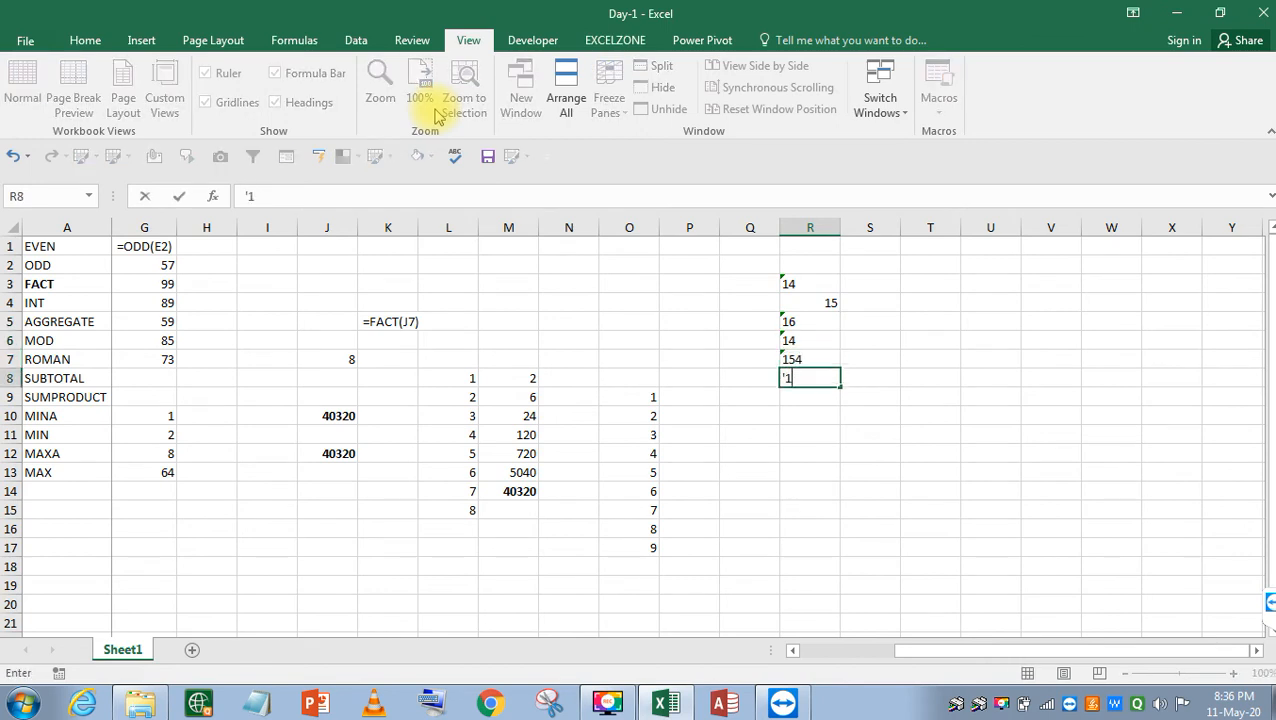
key("Return")
Return to row 3 beside the list and begin a formula starting =IT.
key("Up")
key("Up")
key("Up")
key("Up")
key("Up")
key("Up")
key("Up")
key("Up")
key("Right")
key("Down")
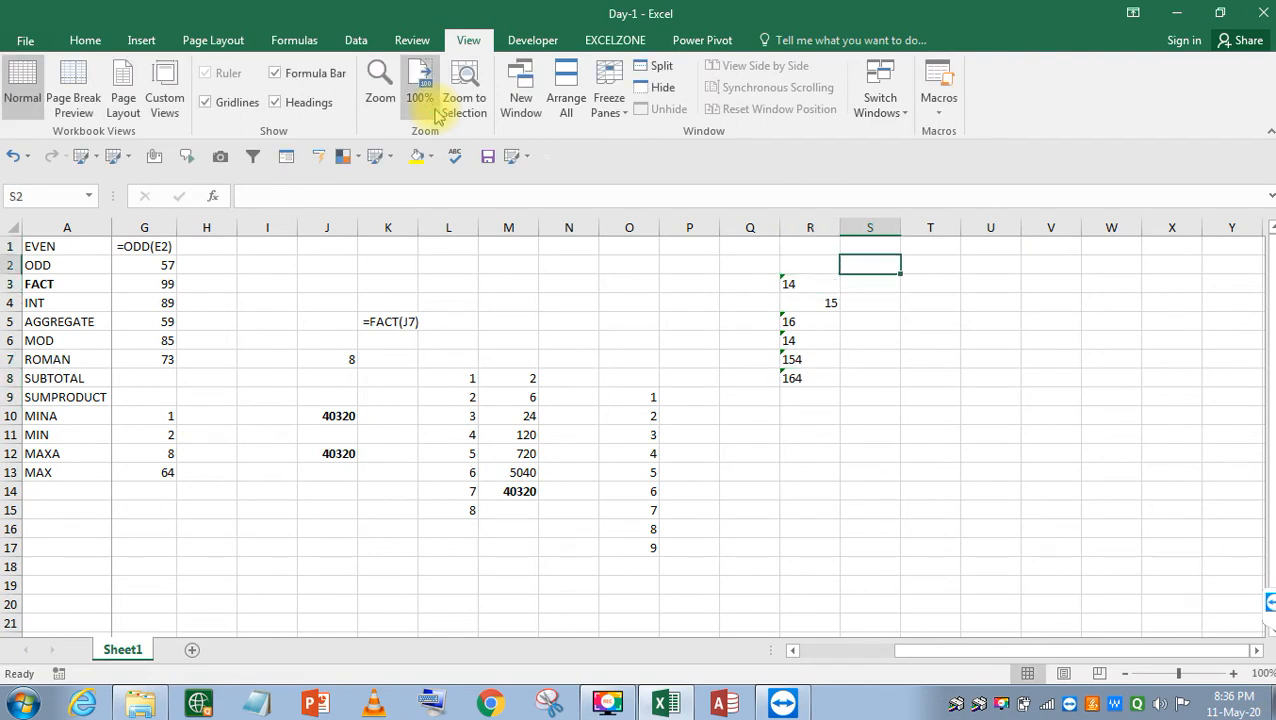
key("Left")
key("Right")
key("Right")
key("Left")
key("Down")
key("Left")
key("Down")
key("Right")
key("Left")
key("Right")
key("Right")
key("Left")
key("Left")
key("Right")
key("Right")
key("Left")
key("Right")
key("Left")
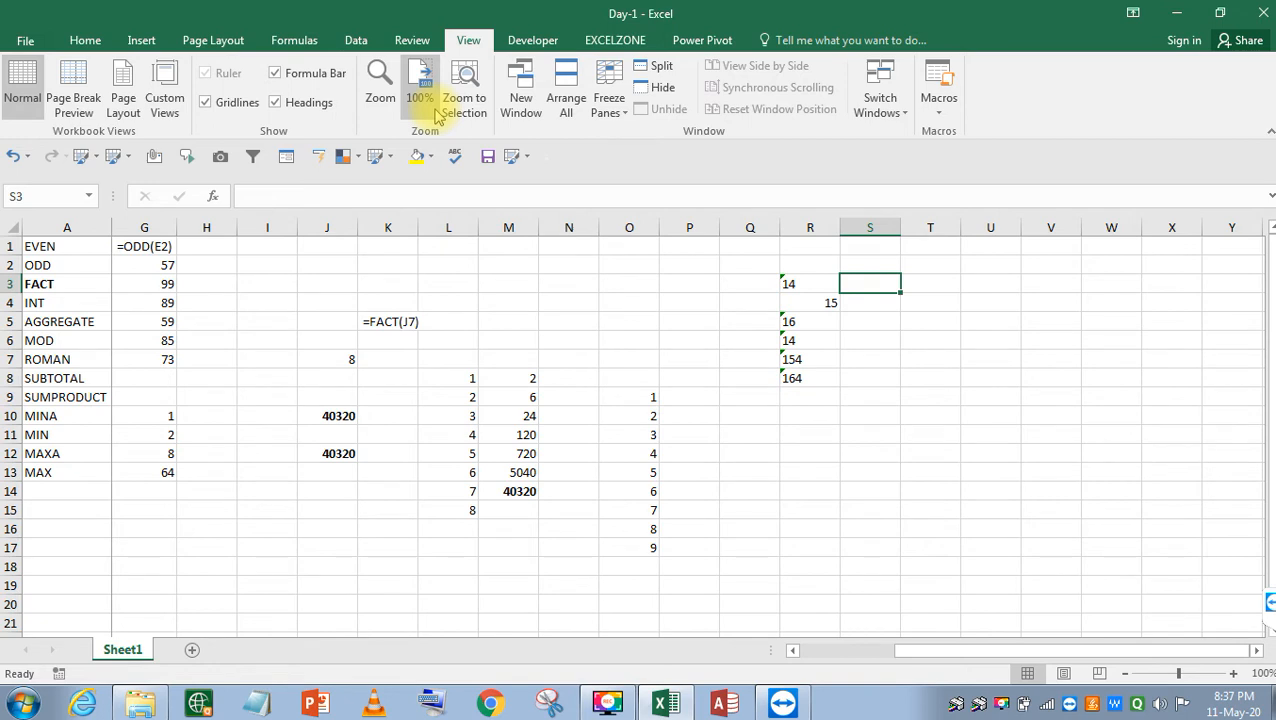
type("=IT")
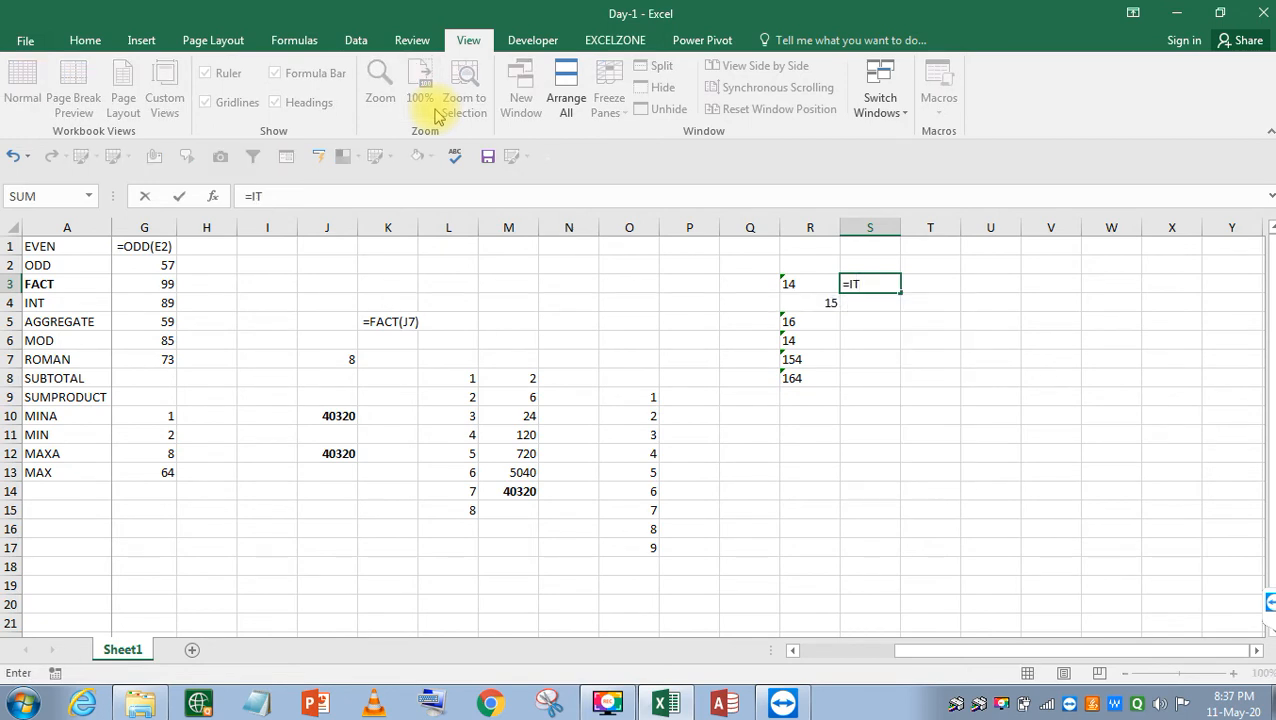
Replace the mistyped formula in S3 with =INT(R3).
key("Escape")
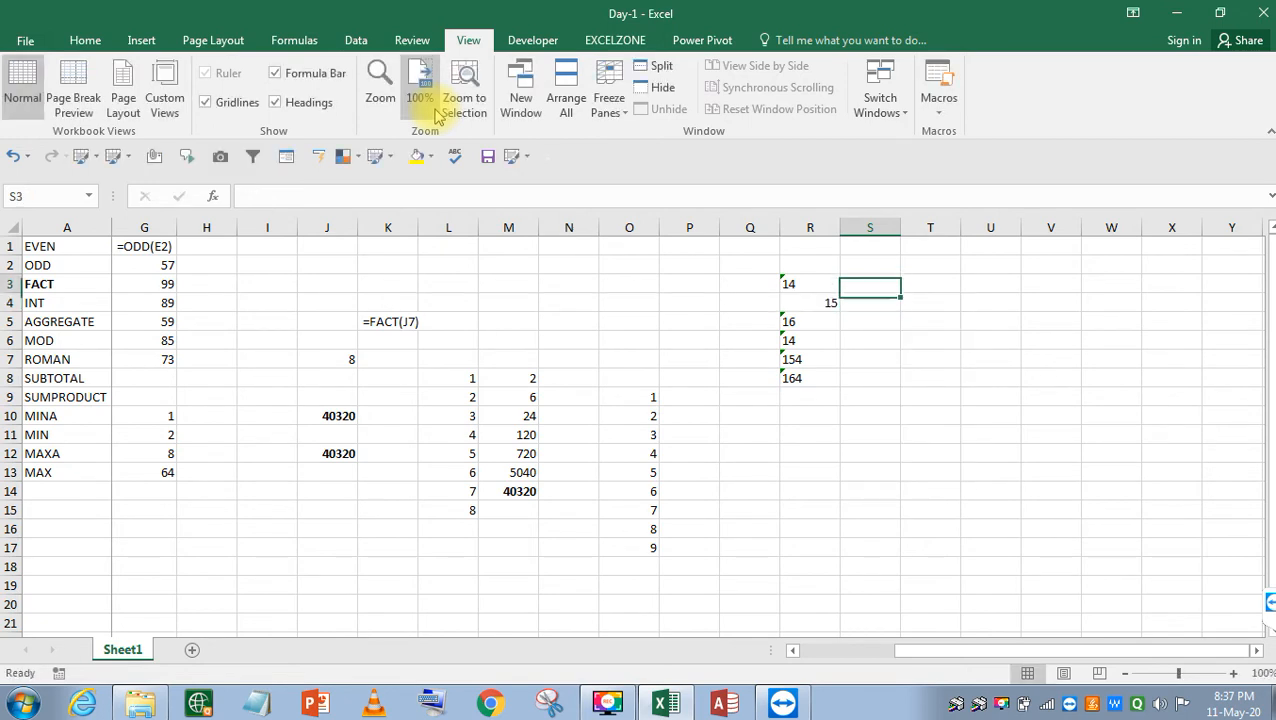
type("=INT(")
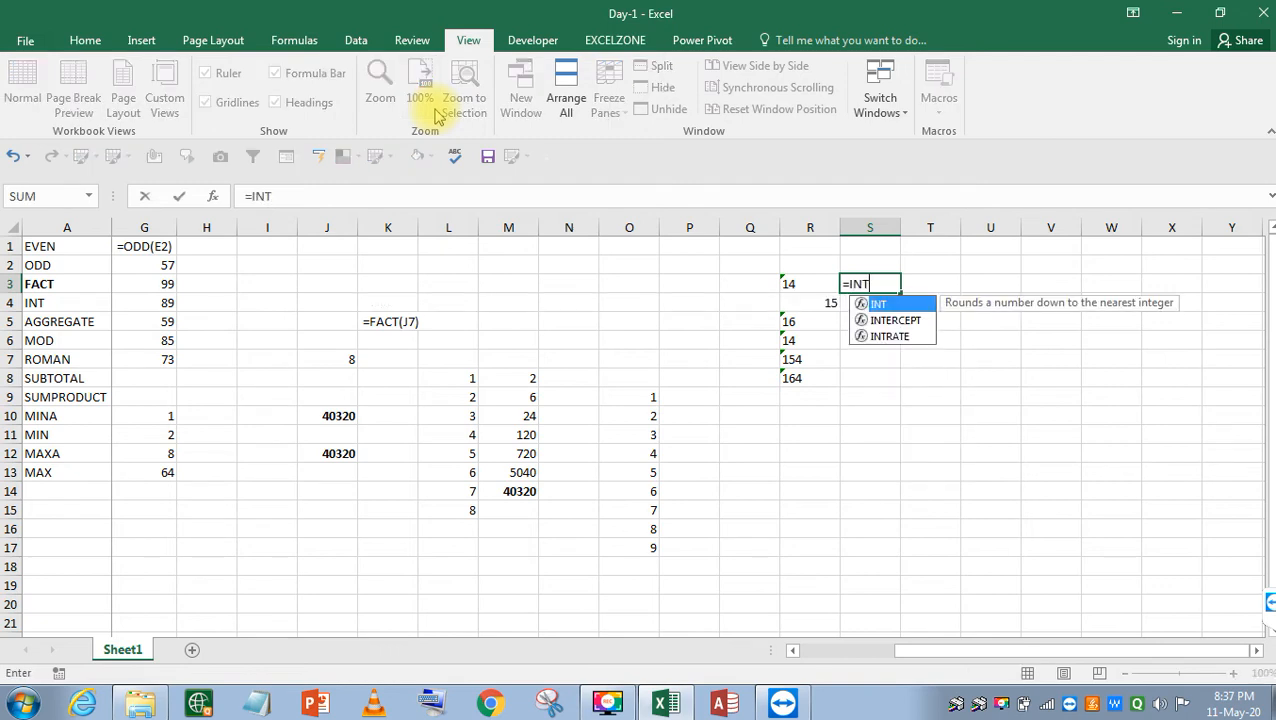
key("Left")
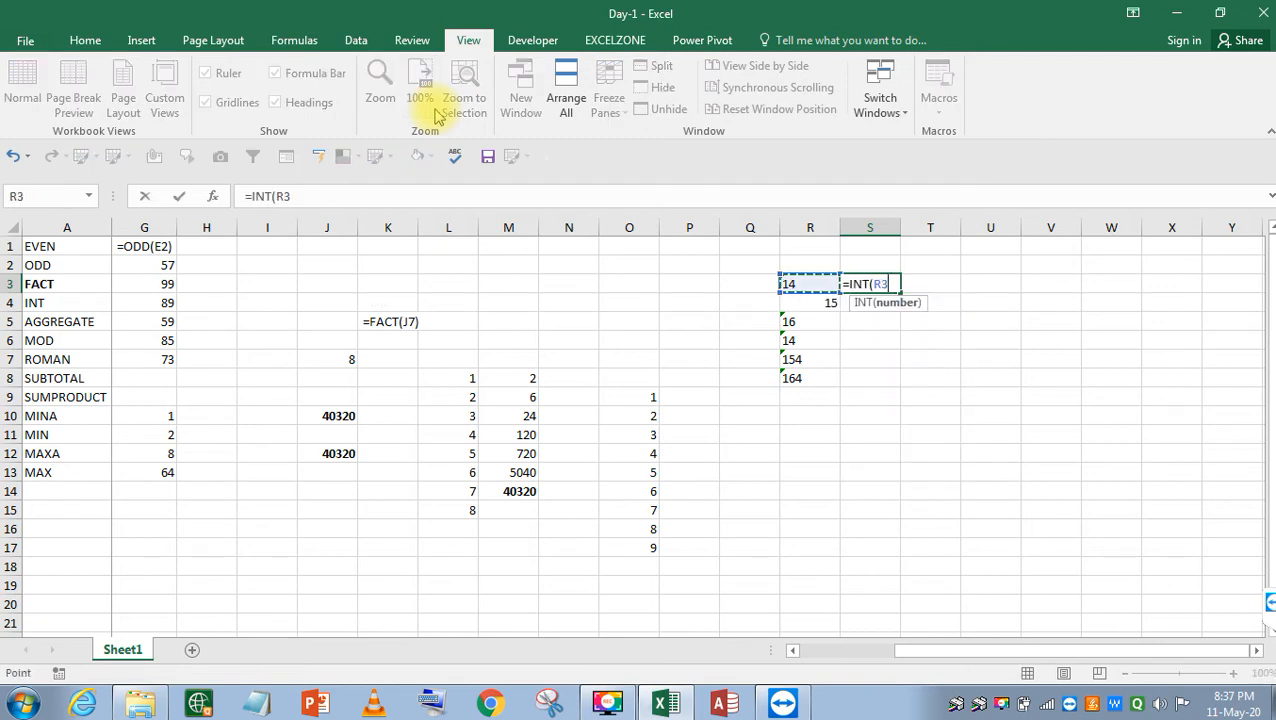
key("Return")
Fill the INT formula down S3:S8, giving 14, 15, 16, 14, 154, 164.
key("Left")
key("Down")
key("Down")
key("Down")
key("Down")
key("Right")
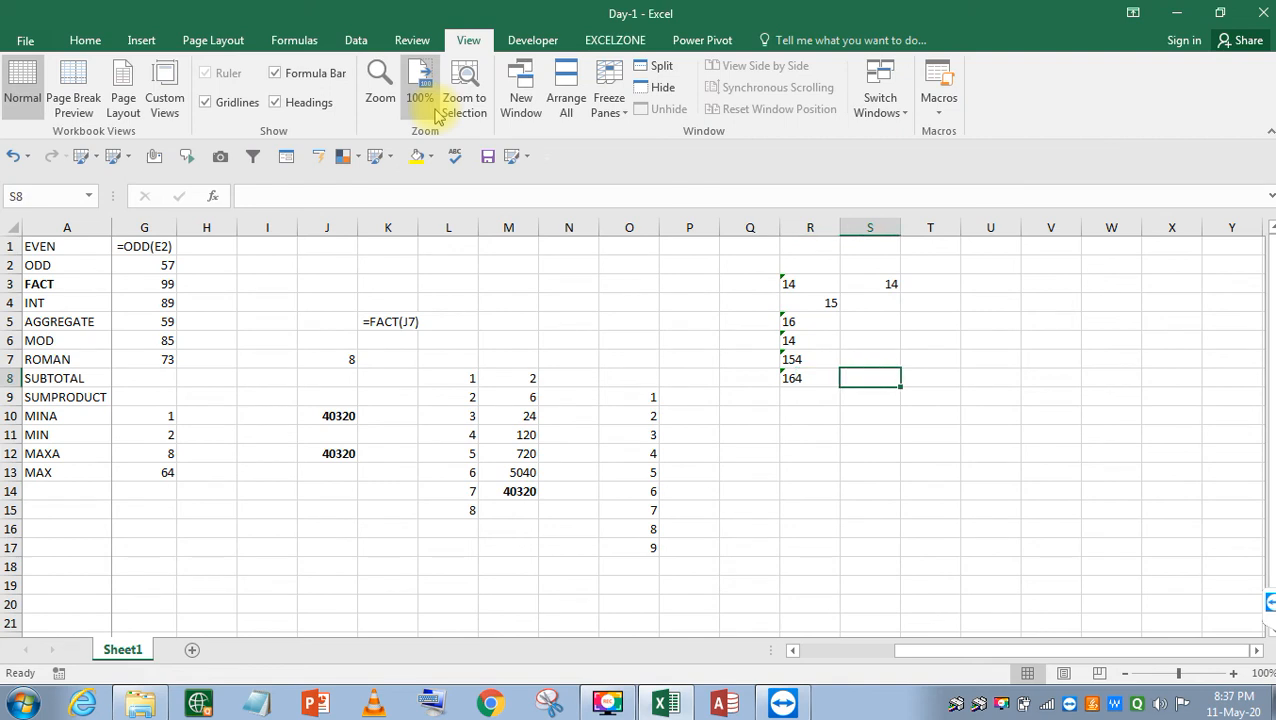
key("ctrl+shift+Up")
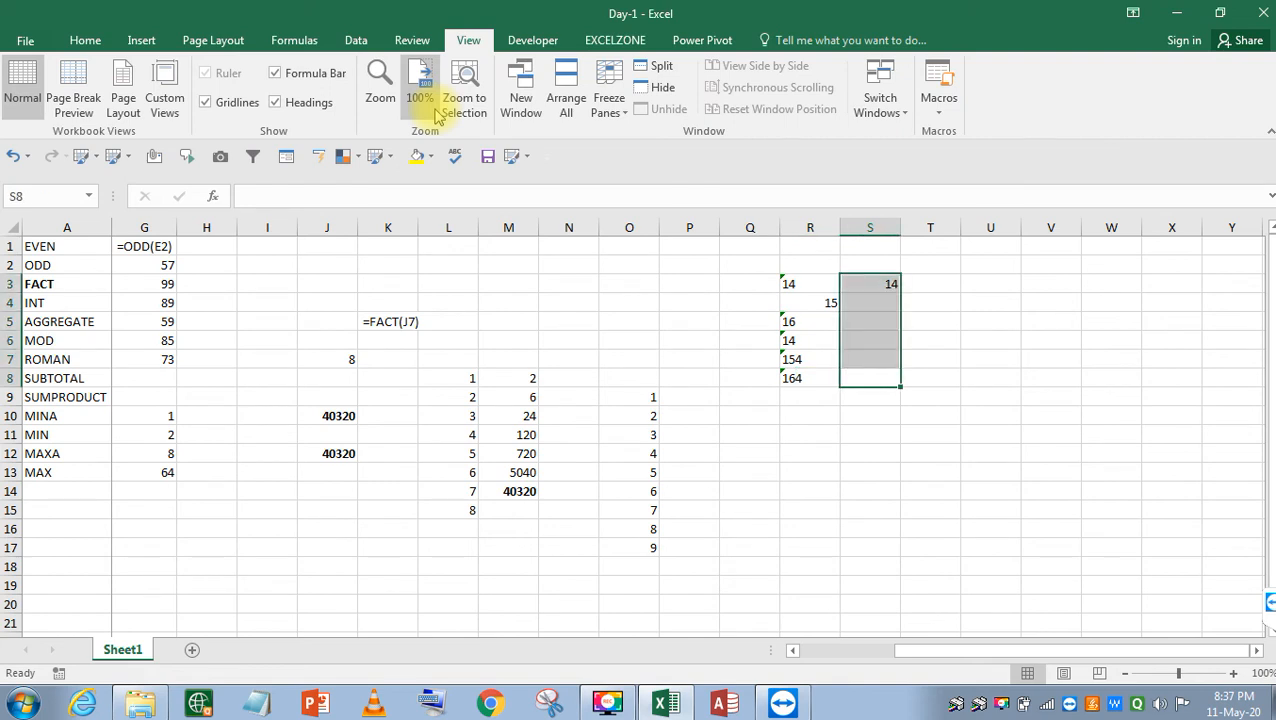
key("ctrl+d")
key("ctrl+q")
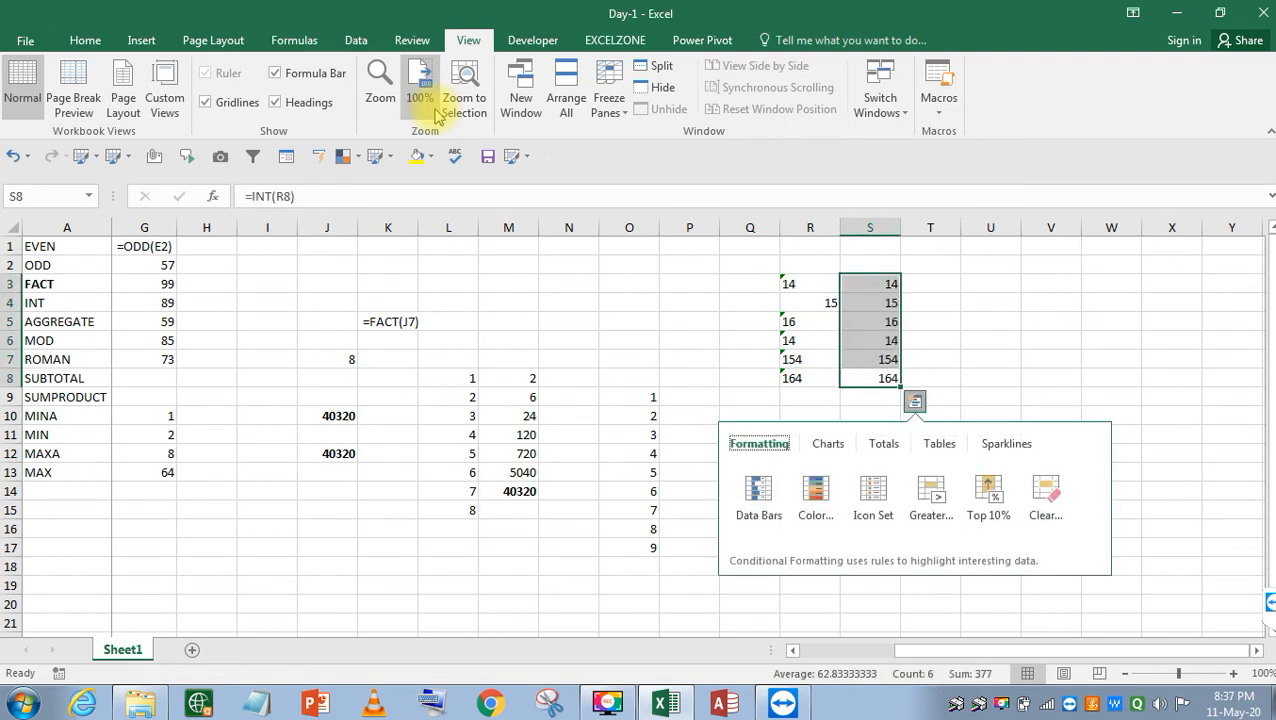
key("Escape")
key("Down")
Enter =SUM(S3:S8) in S9 to total the INT results as 377.
type("=SUM(")
key("Up")
key("shift+Up")
key("shift+Up")
key("shift+Up")
key("shift+Up")
key("shift+Up")
key("Return")
Copy the S9 total into R9 as =SUM(R3:R8) and check its range.
key("Up")
key("ctrl+c")
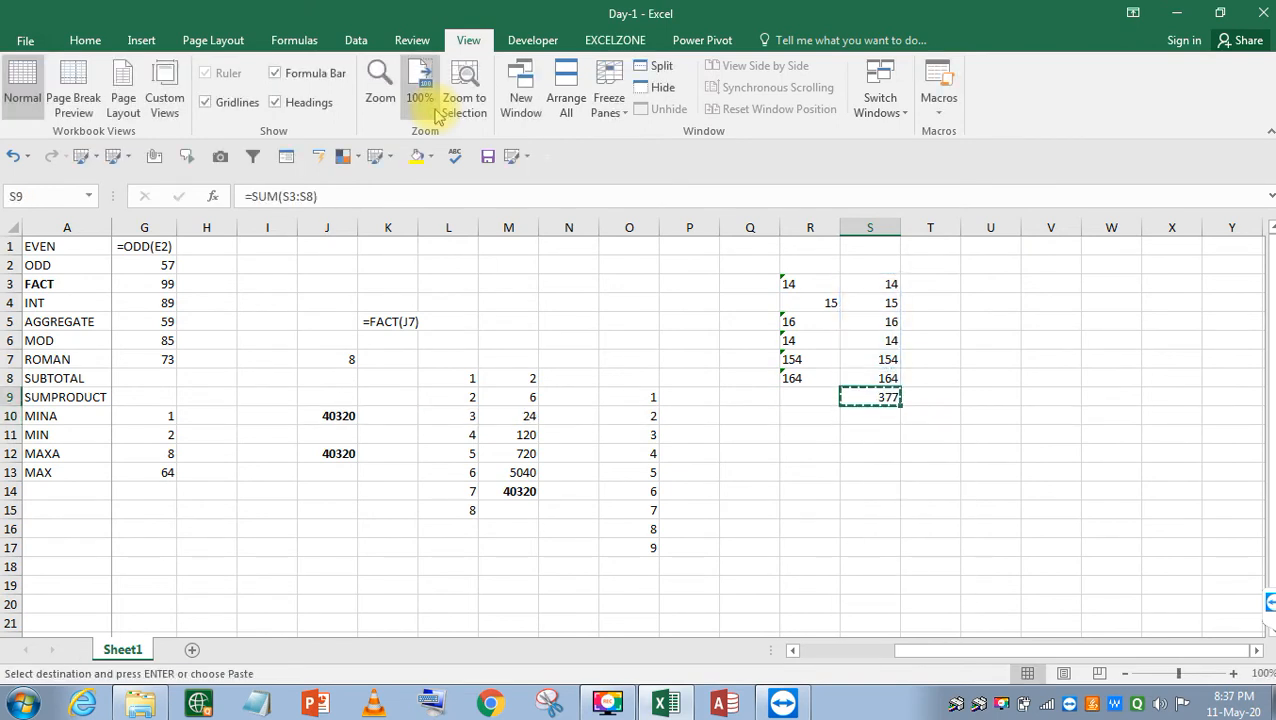
key("Left")
key("ctrl+v")
key("Down")
key("Up")
key("F2")
key("Escape")
key("F2")
key("Escape")
key("F2")
key("Escape")
key("Up")
key("Up")
key("Up")
key("Up")
key("Up")
Re-enter R6 so its text 14 becomes the number 14.
key("F2")
key("Return")
key("Down")
key("F2")
key("Return")
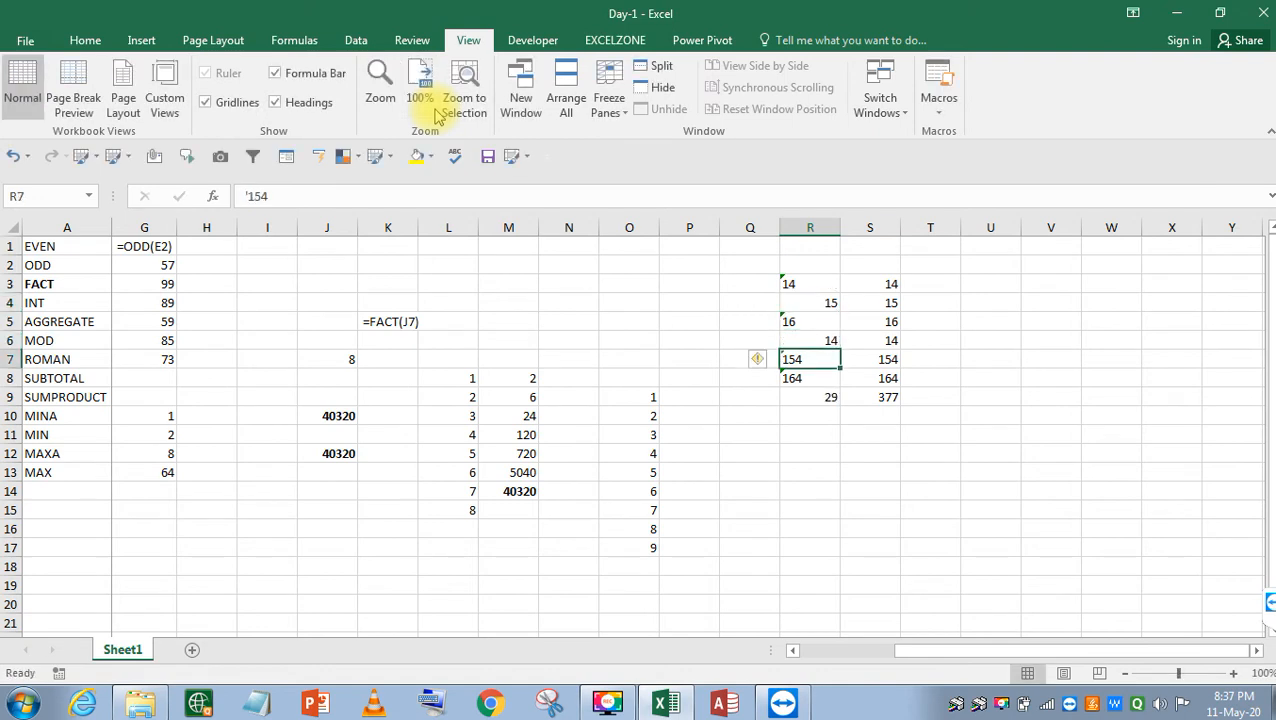
Review the column R and S formulas, leaving the S9 total unchanged.
key("Up")
key("Down")
key("Down")
key("Down")
key("Up")
key("Up")
key("Up")
key("Up")
key("Up")
key("Up")
key("Down")
key("Down")
key("Down")
key("Down")
key("Down")
key("Down")
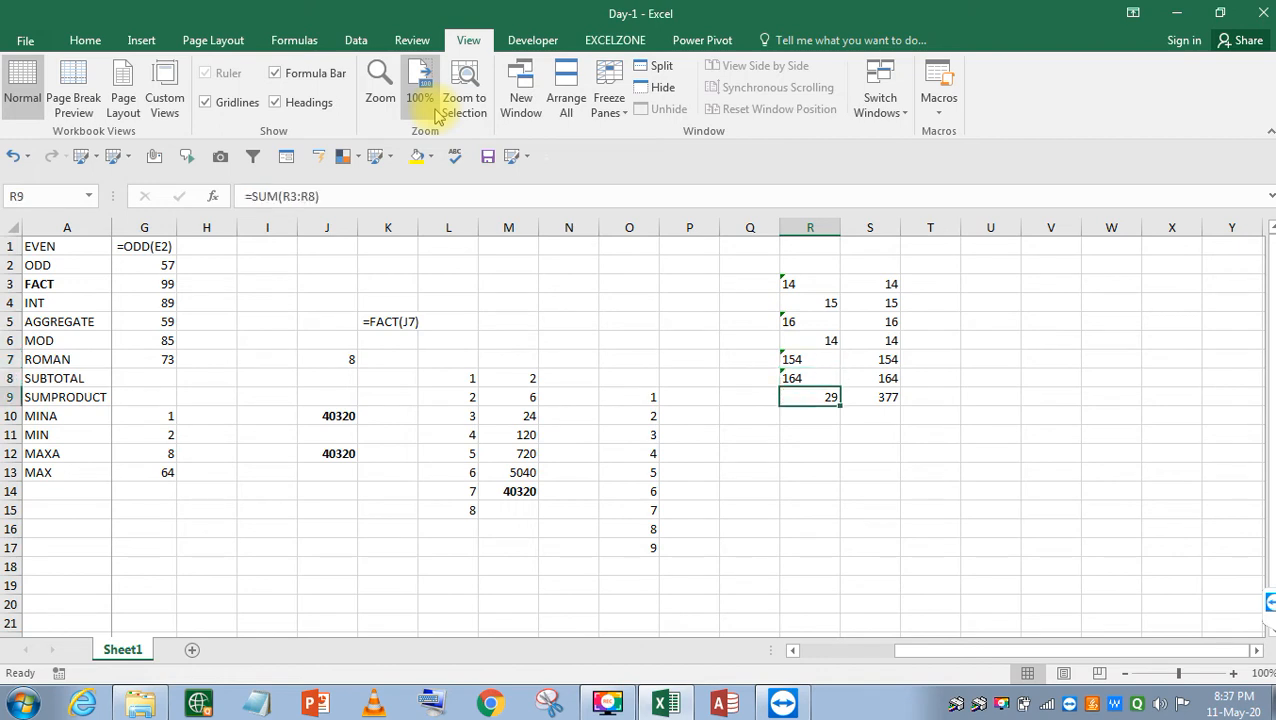
key("Up")
key("Up")
key("Right")
key("Up")
key("Up")
key("Up")
key("Up")
key("Left")
key("Down")
key("Down")
key("Down")
key("Down")
key("Down")
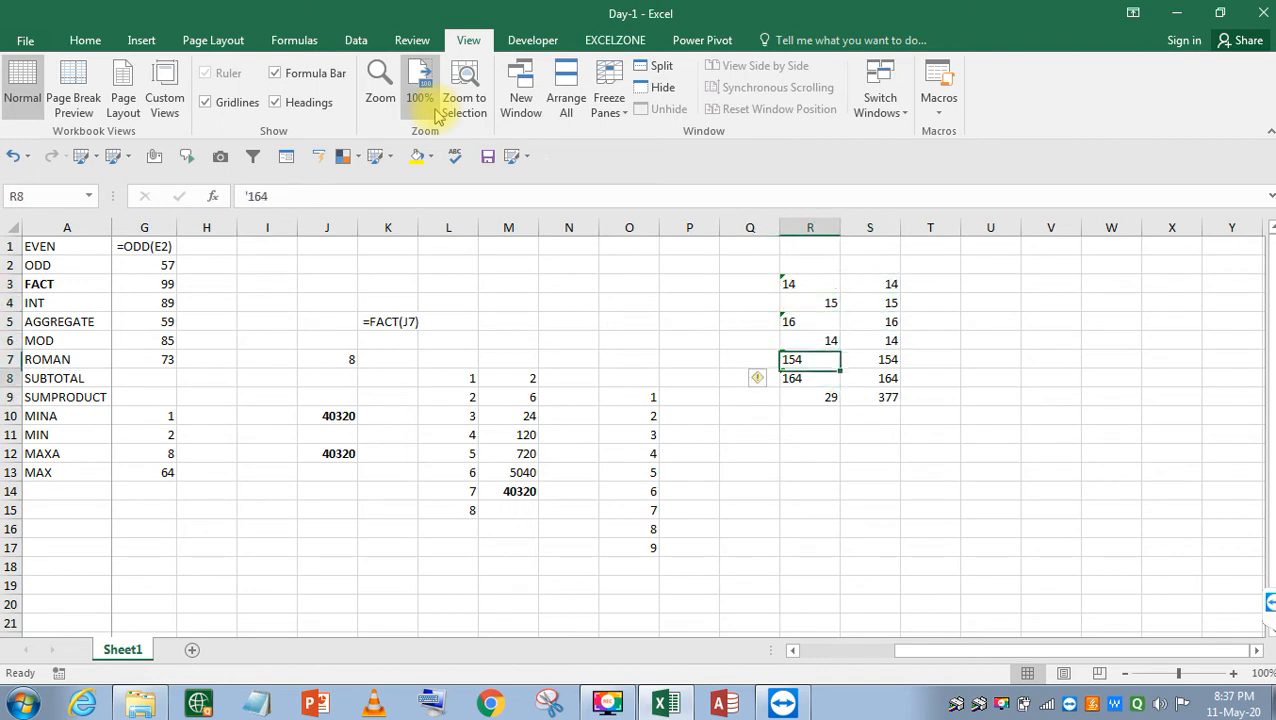
key("Down")
key("Right")
key("F2")
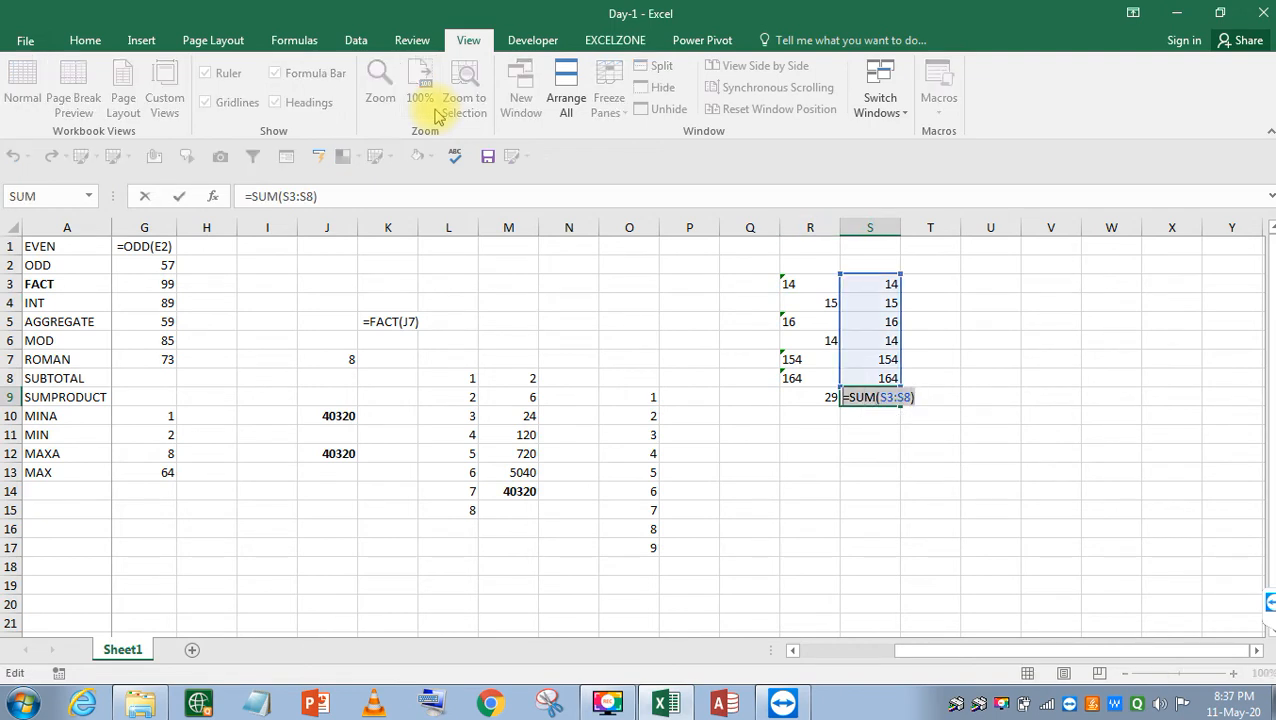
key("Return")
Add the formula text =SUM(S3:S8) as a label in U8.
key("Up")
key("Up")
key("Right")
key("Right")
key("F2")
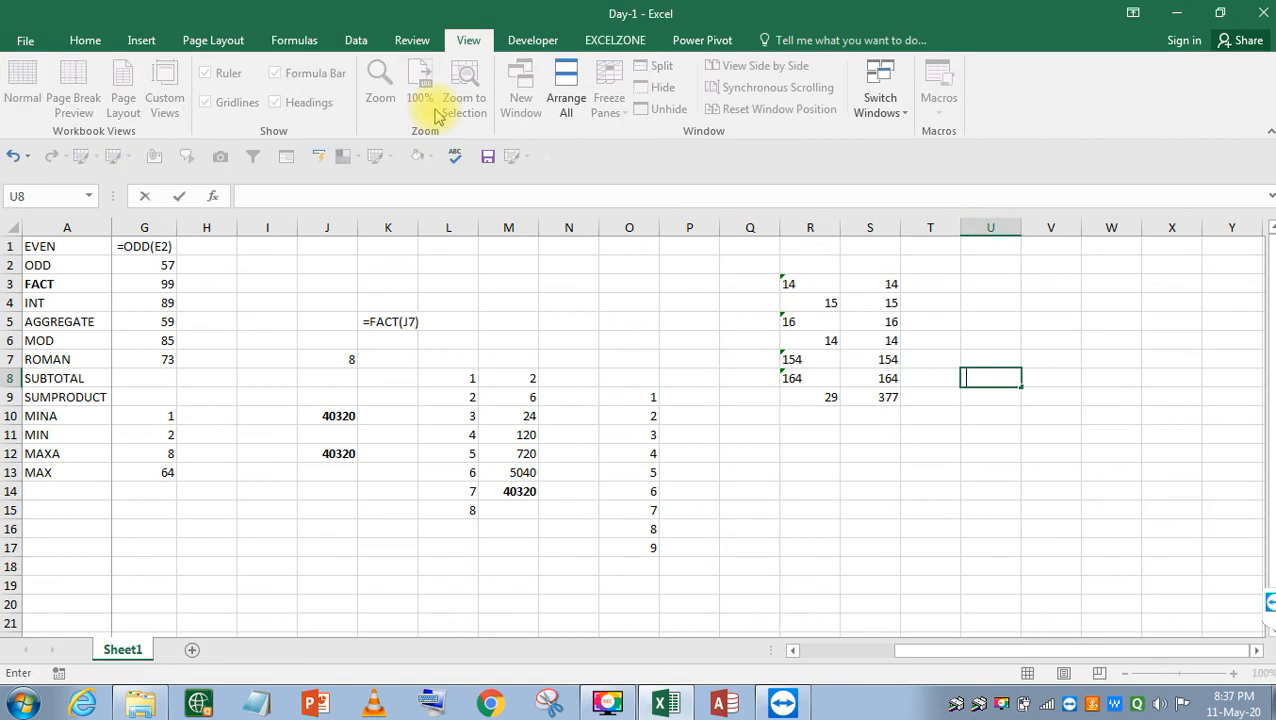
key("ctrl+v")
key("Return")
key("Left")
key("Left")
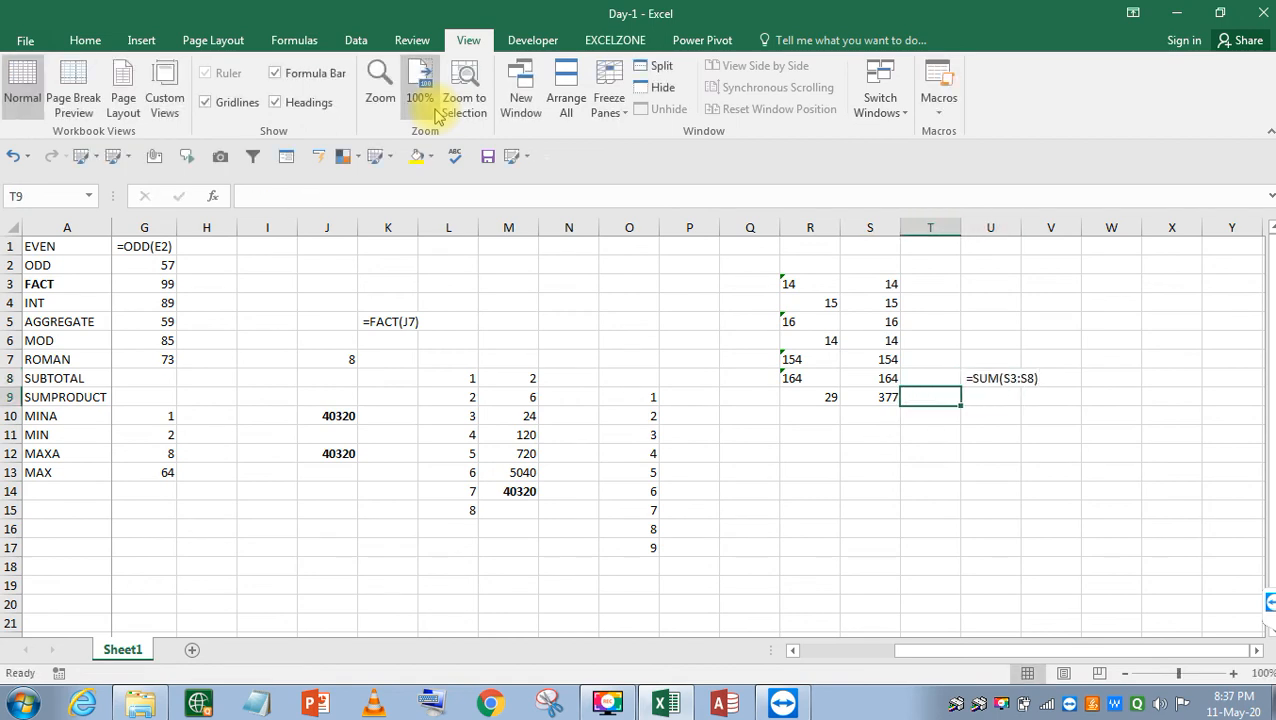
key("Left")
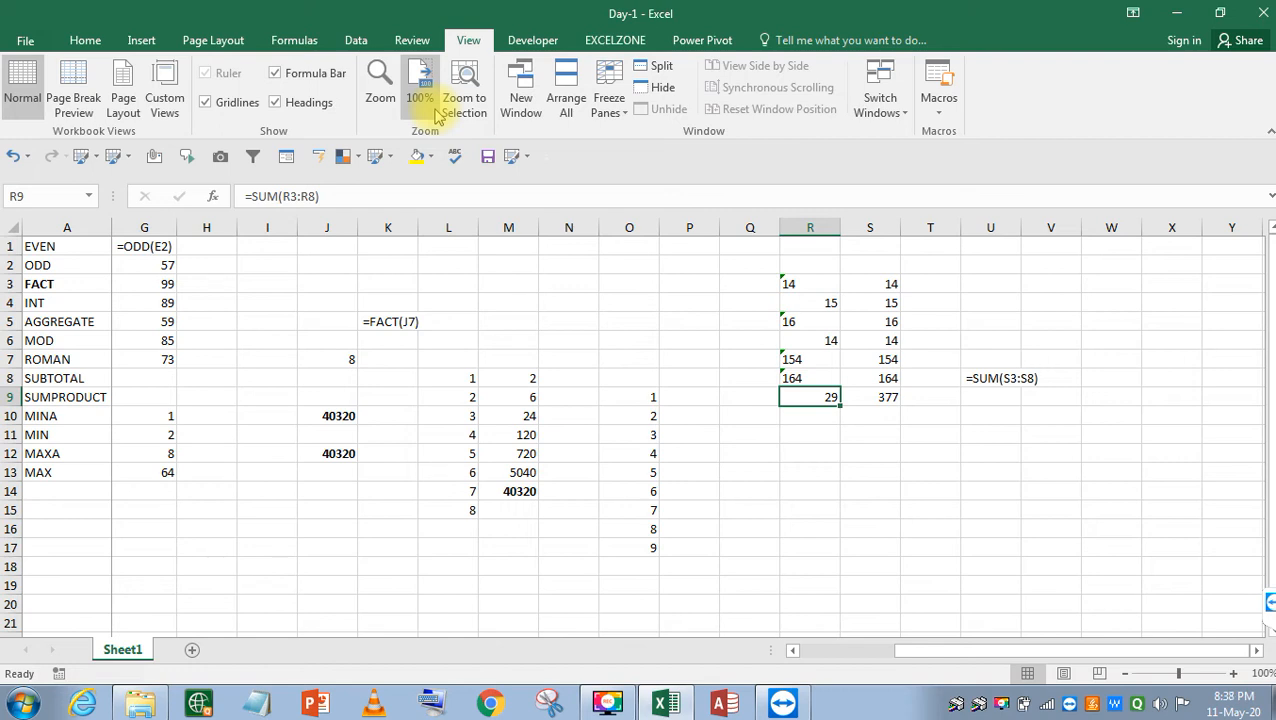
Cancel the stray entry and compare the R9 and S9 totals, leaving R9 at 29.
type("2")
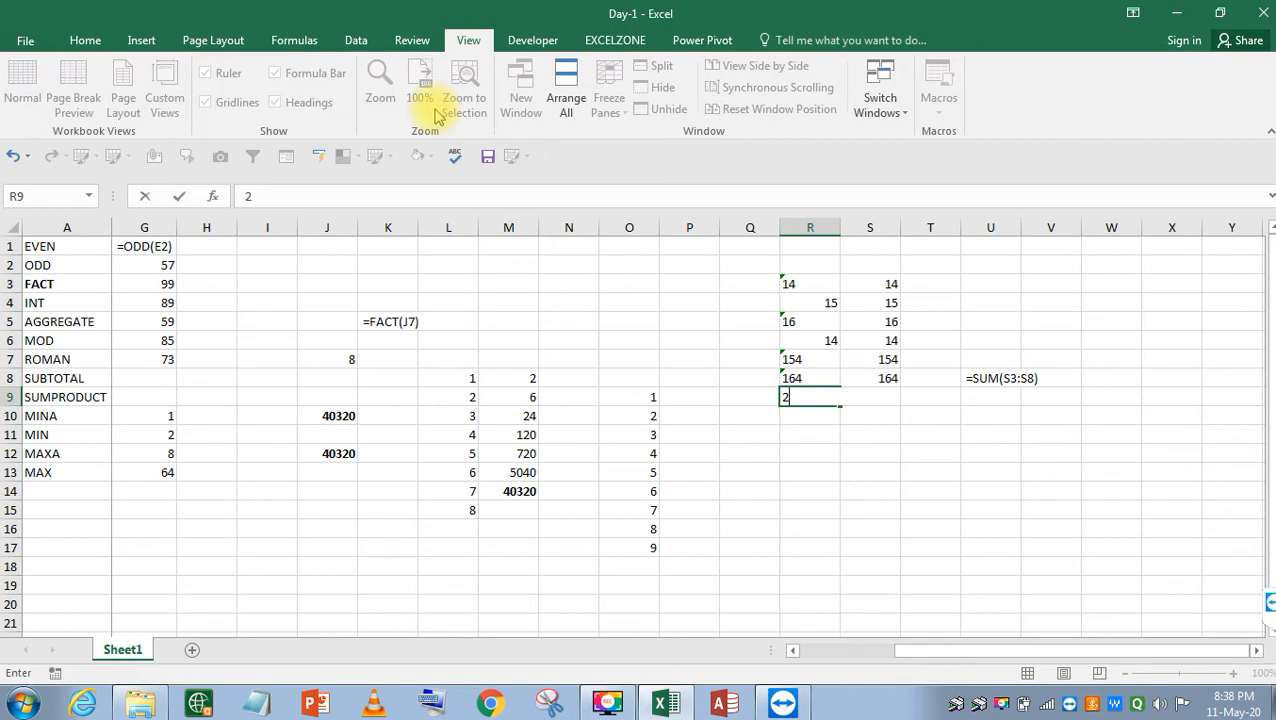
key("Escape")
key("Right")
key("F2")
key("Escape")
key("Left")
key("F2")
key("Escape")
key("Right")
key("F2")
key("Escape")
key("Left")
key("F2")
key("Escape")
key("Right")
key("Left")
key("F2")
key("Escape")
key("Down")
key("Down")
key("Up")
key("Up")
key("Down")
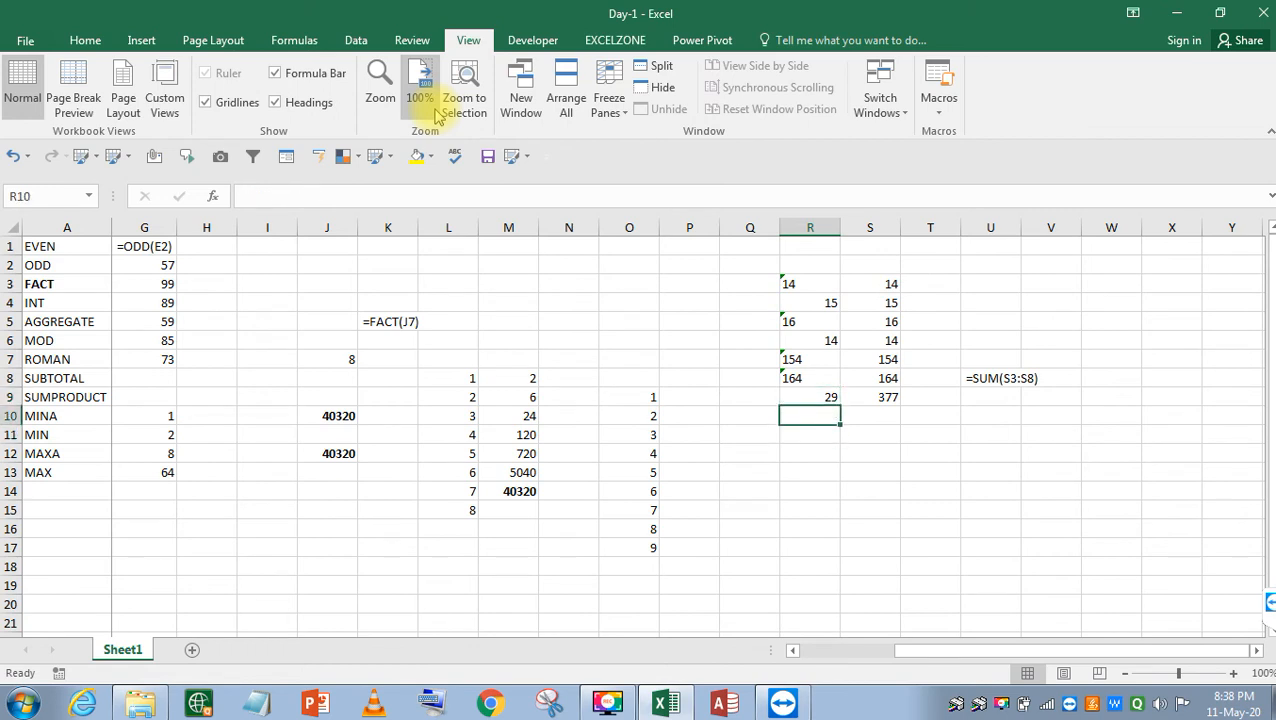
Enter =SUM(INT(R3:R9)) in R10 and make the 406 result bold.
type("=")
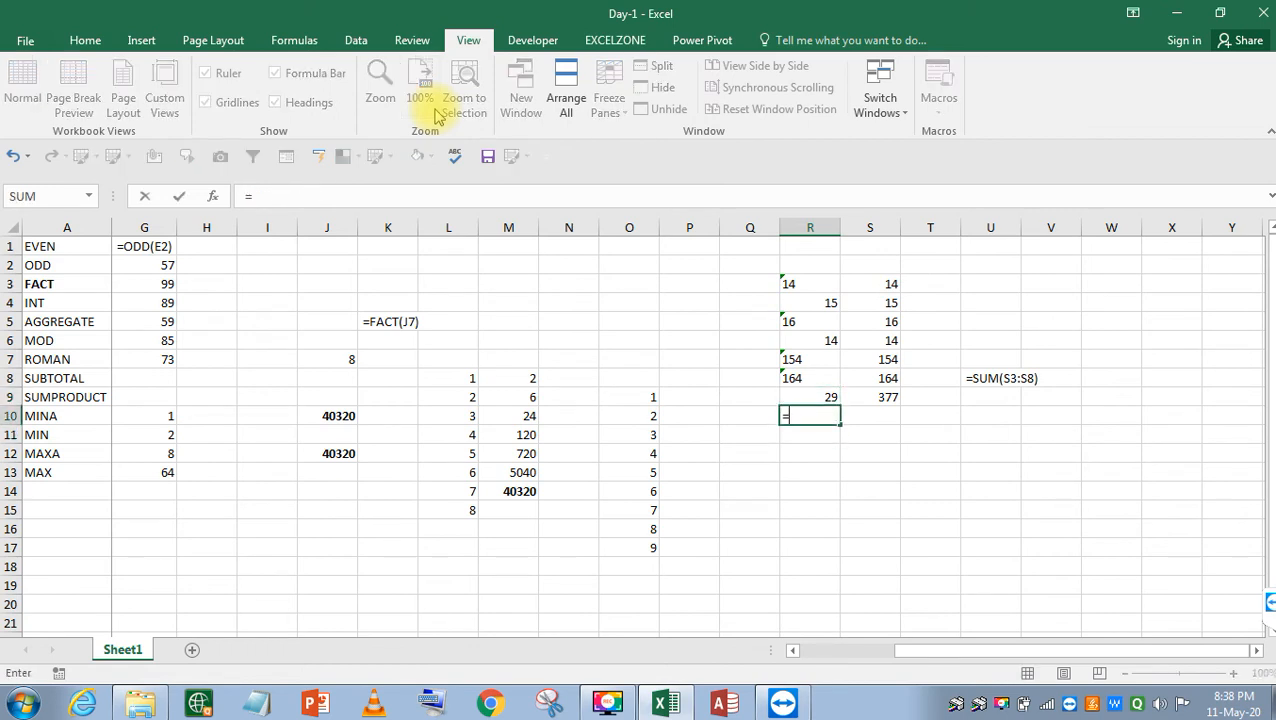
type("SUM(")
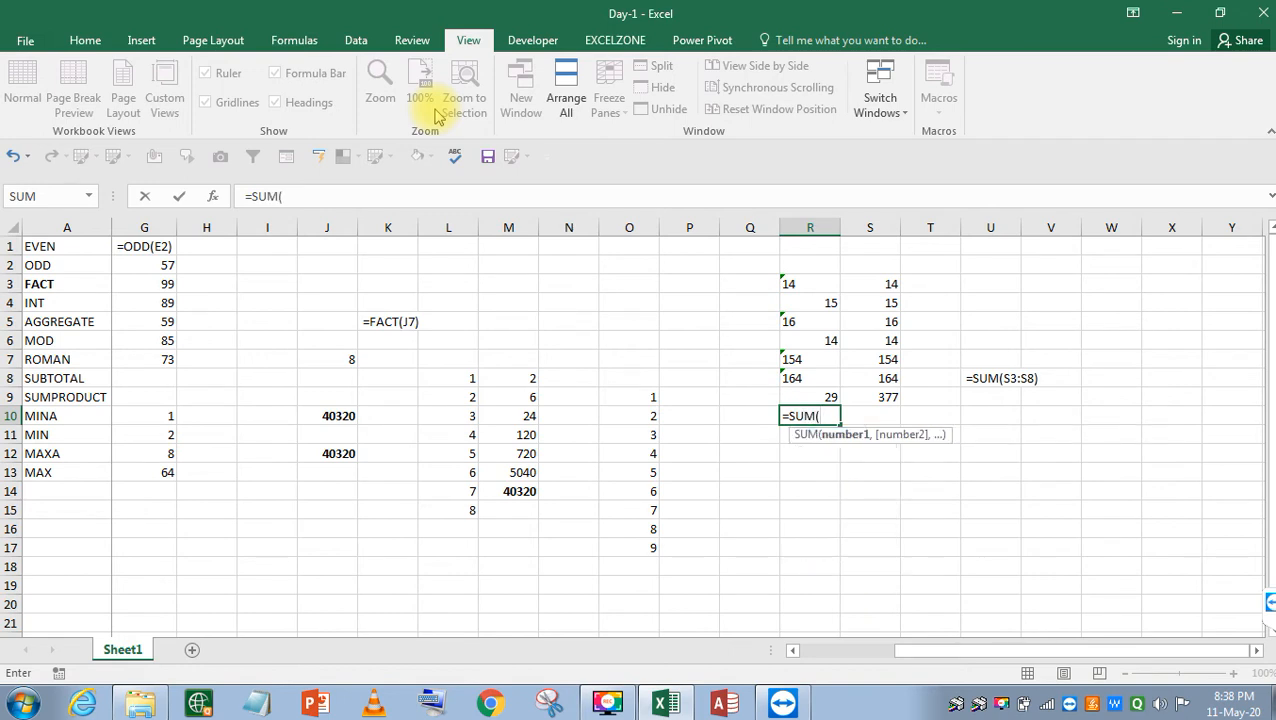
type("INT(")
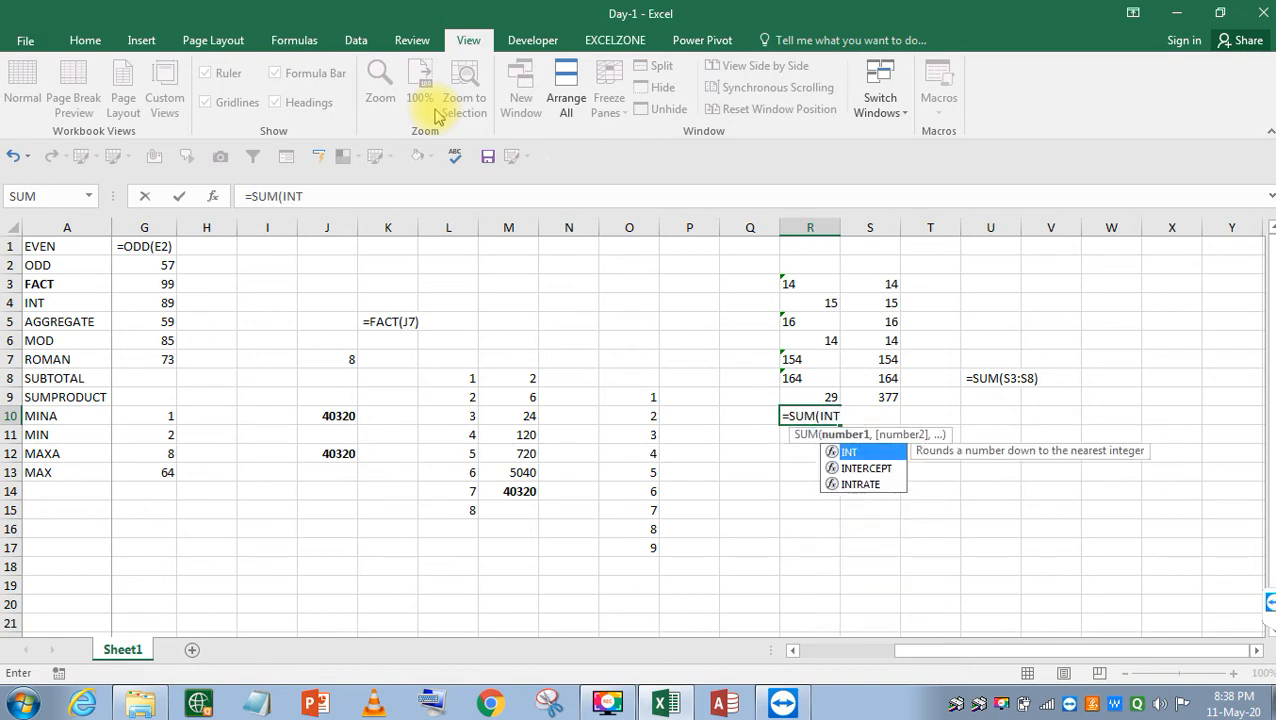
key("Up")
key("shift+Up")
key("shift+Up")
key("shift+Up")
key("shift+Up")
key("shift+Up")
key("shift+Up")
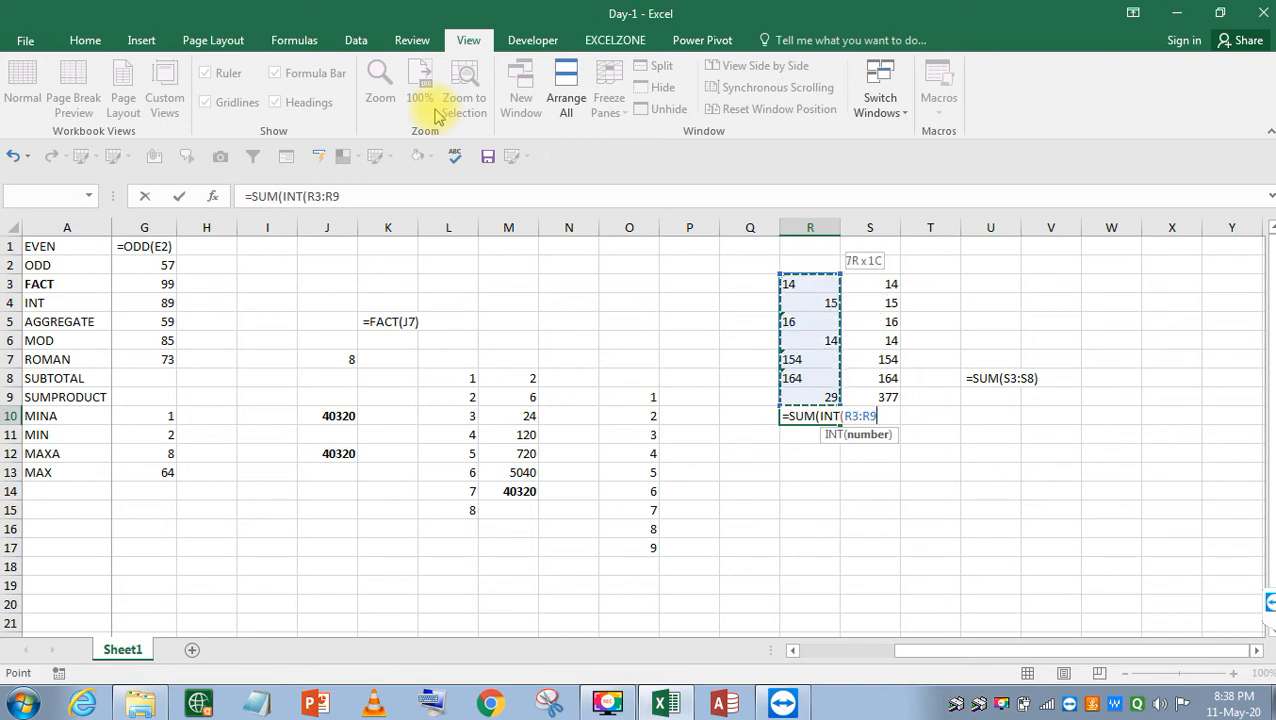
key("Return")
key("Return")
key("ctrl+shift+Return")
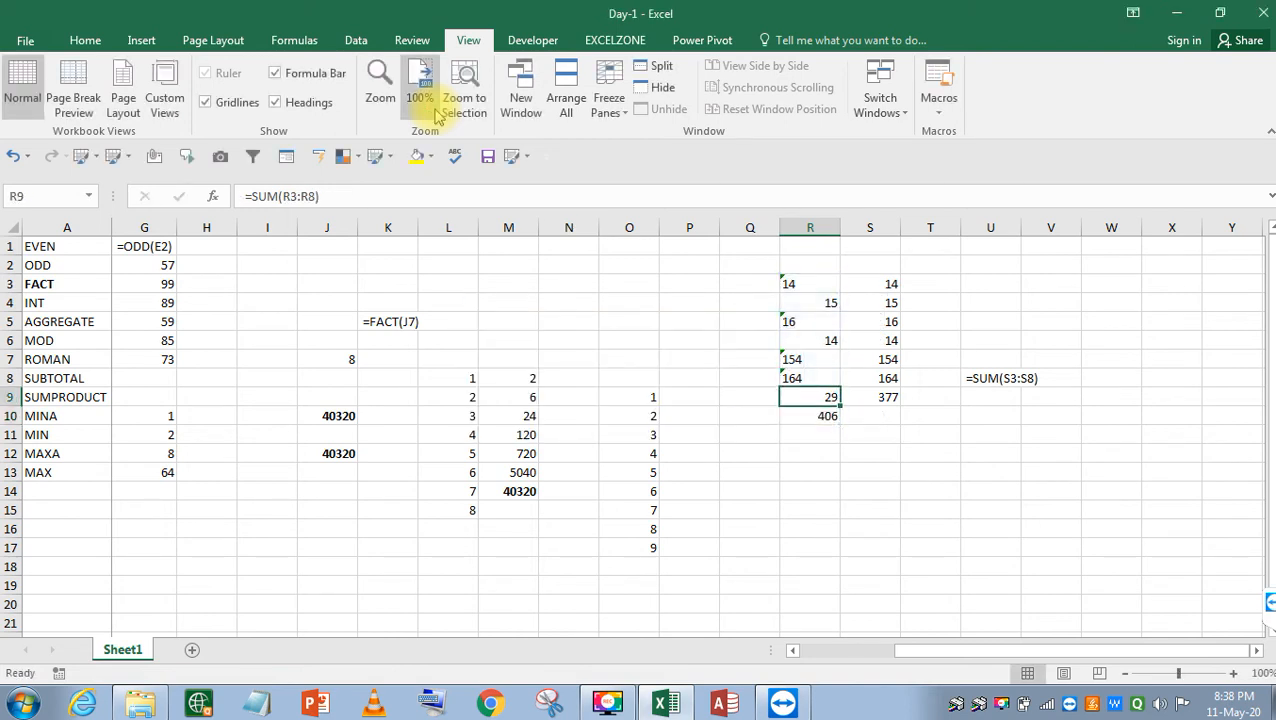
key("ctrl+b")
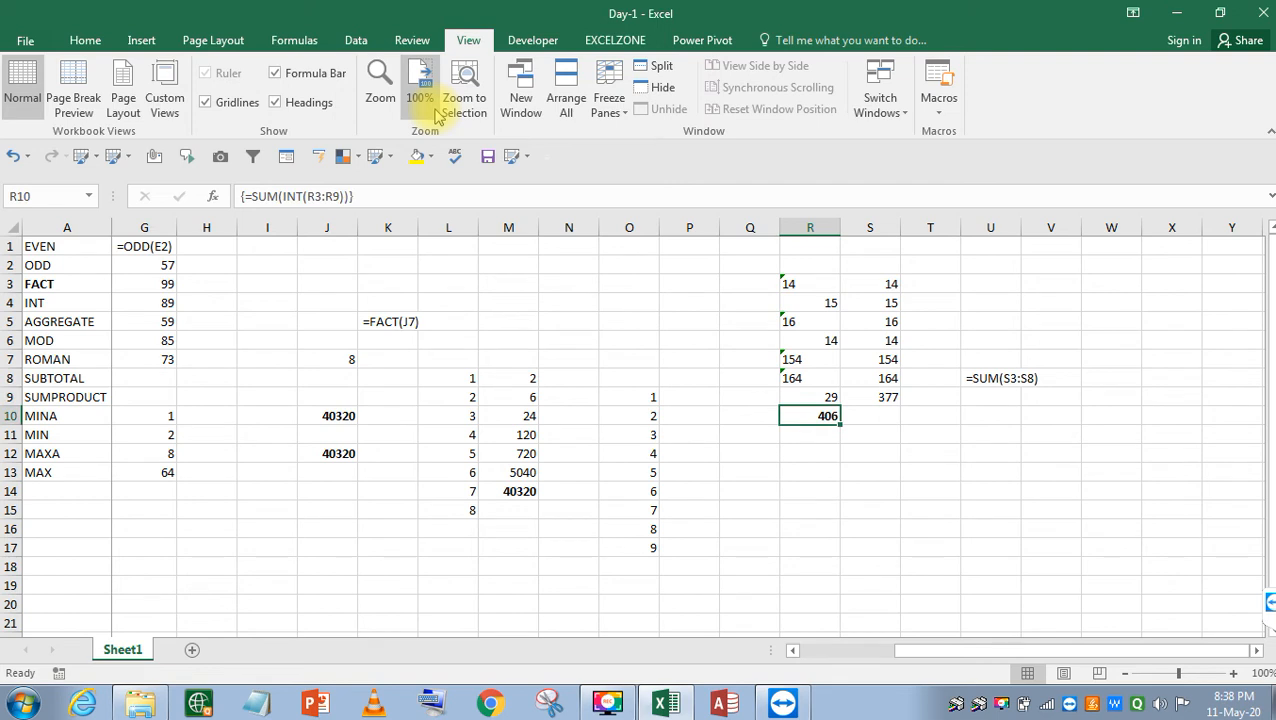
Re-commit R10 as the array formula {=SUM(INT(R3:R9))}.
key("F2")
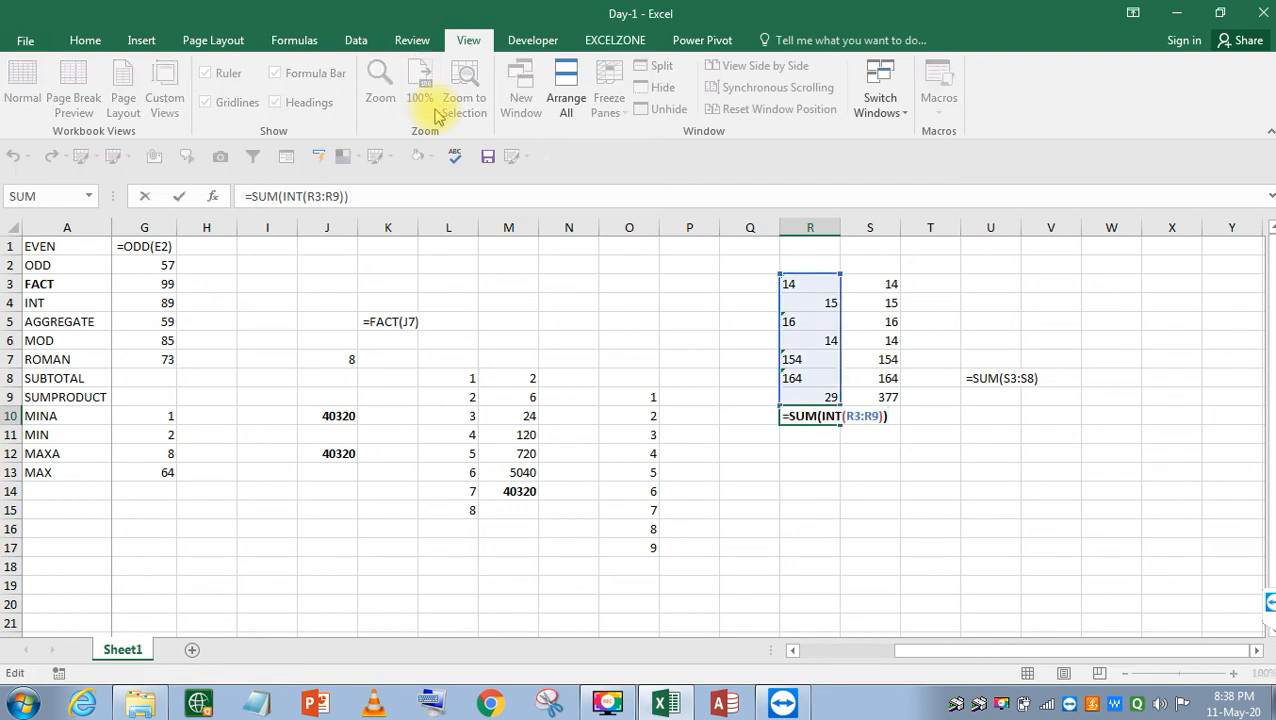
key("ctrl+shift+Return")
key("F2")
key("ctrl+shift+Return")
key("F2")
key("ctrl+shift+Return")
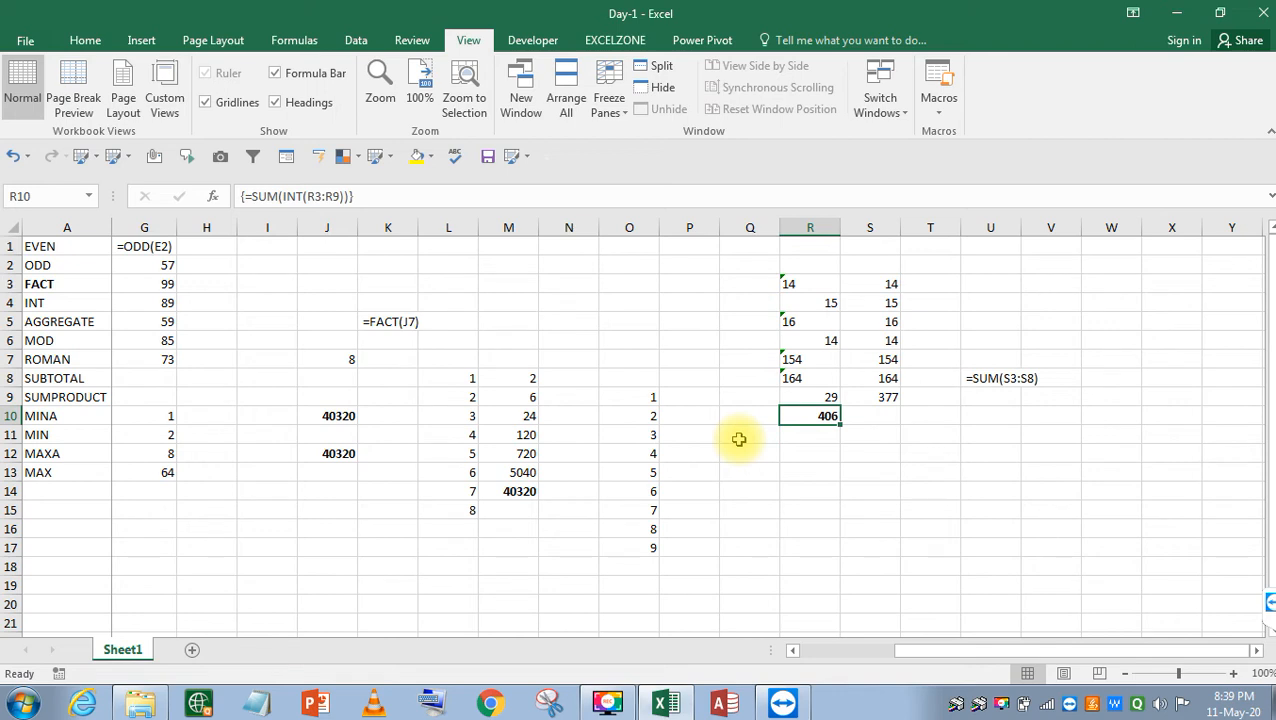
key("F2")
key("ctrl+shift+Return")
key("F2")
key("ctrl+shift+Return")
key("F2")
key("ctrl+shift+Return")
key("F2")
key("ctrl+shift+Return")
key("F2")
key("ctrl+shift+Return")
key("F2")
key("ctrl+shift+Return")
Retype 14 as the value in R3 and R5.
key("Up")
key("Up")
key("Up")
key("Up")
key("Up")
key("Up")
key("Up")
type("14")
key("Return")
key("Down")
Enter 145 in R7, 142 in R8, and the text '14 in R6.
key("Down")
key("Up")
type("14")
key("Return")
key("Down")
type("145")
key("Return")
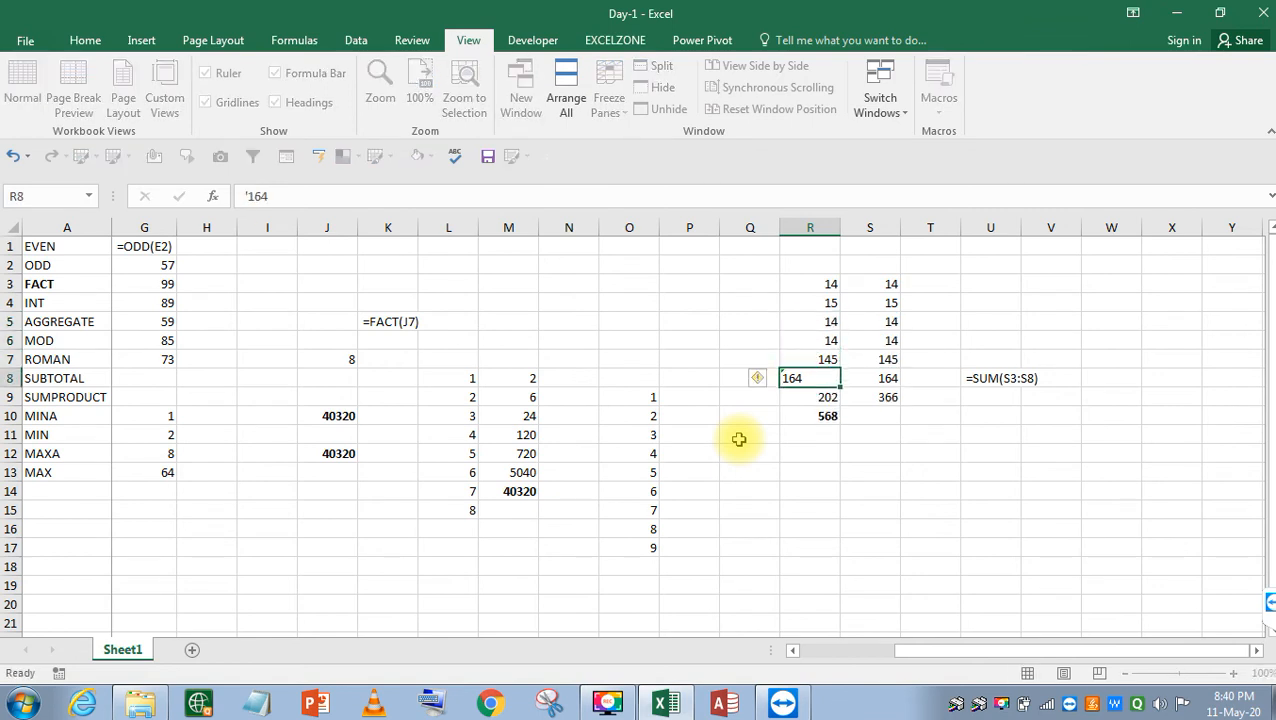
type("142")
key("Return")
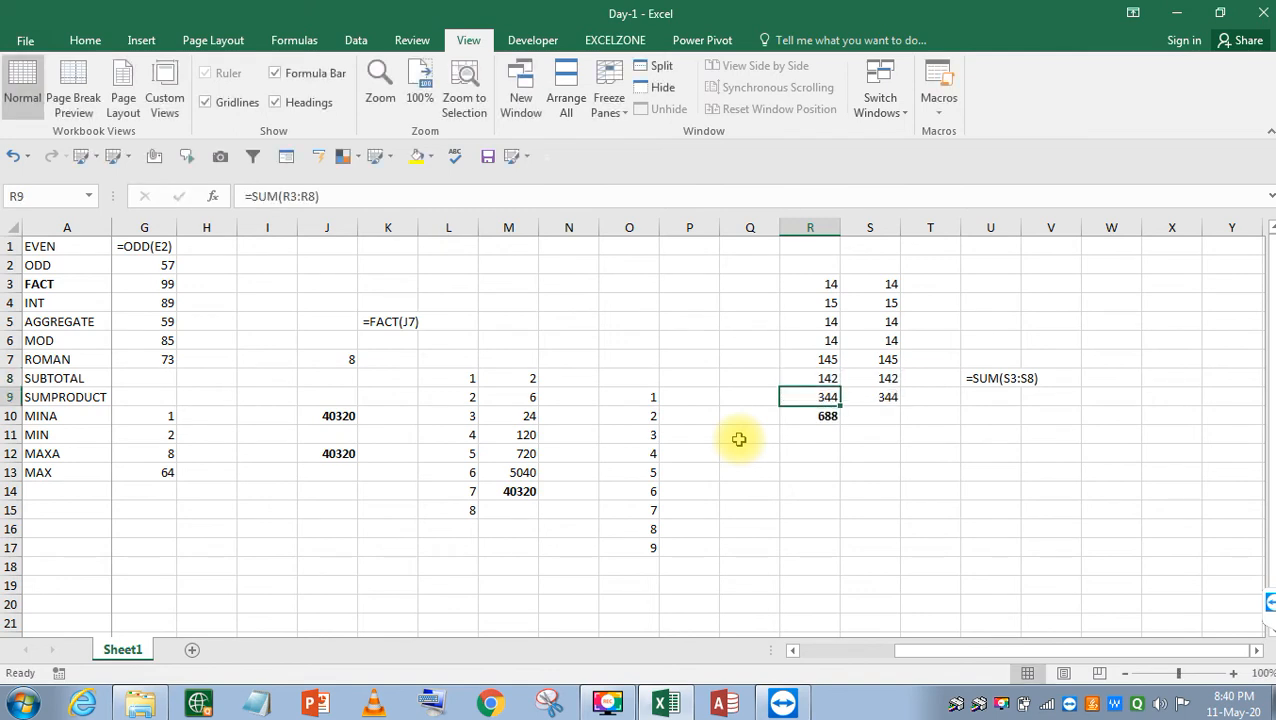
key("Up")
key("Up")
key("Up")
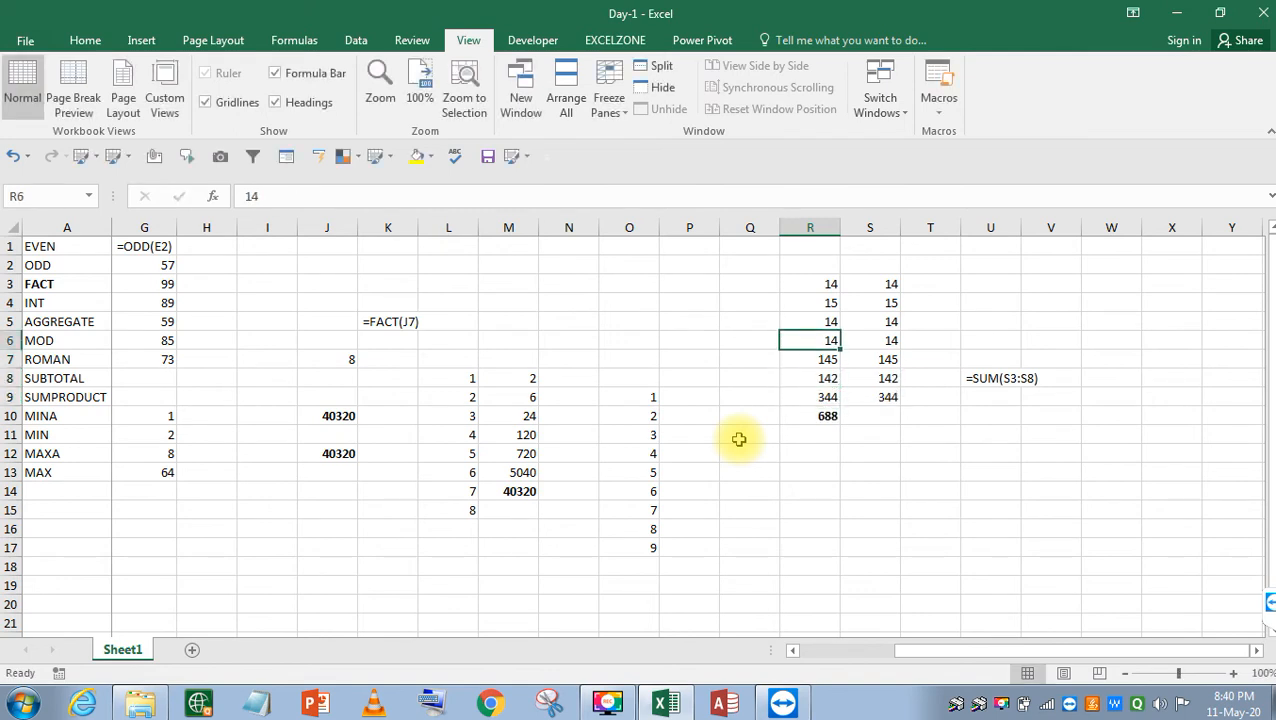
type("'14")
key("Return")
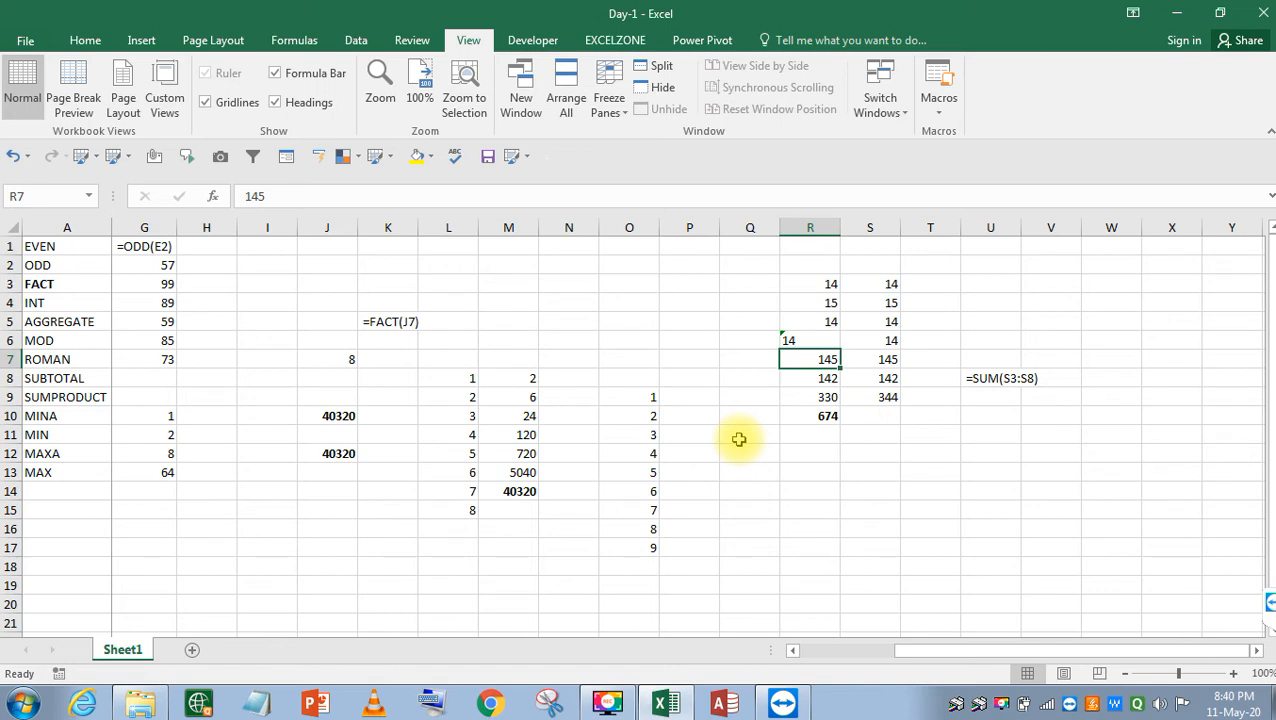
Re-enter R10's array formula so it totals 674, copying its formula text.
key("Down")
key("Down")
key("Down")
key("F2")
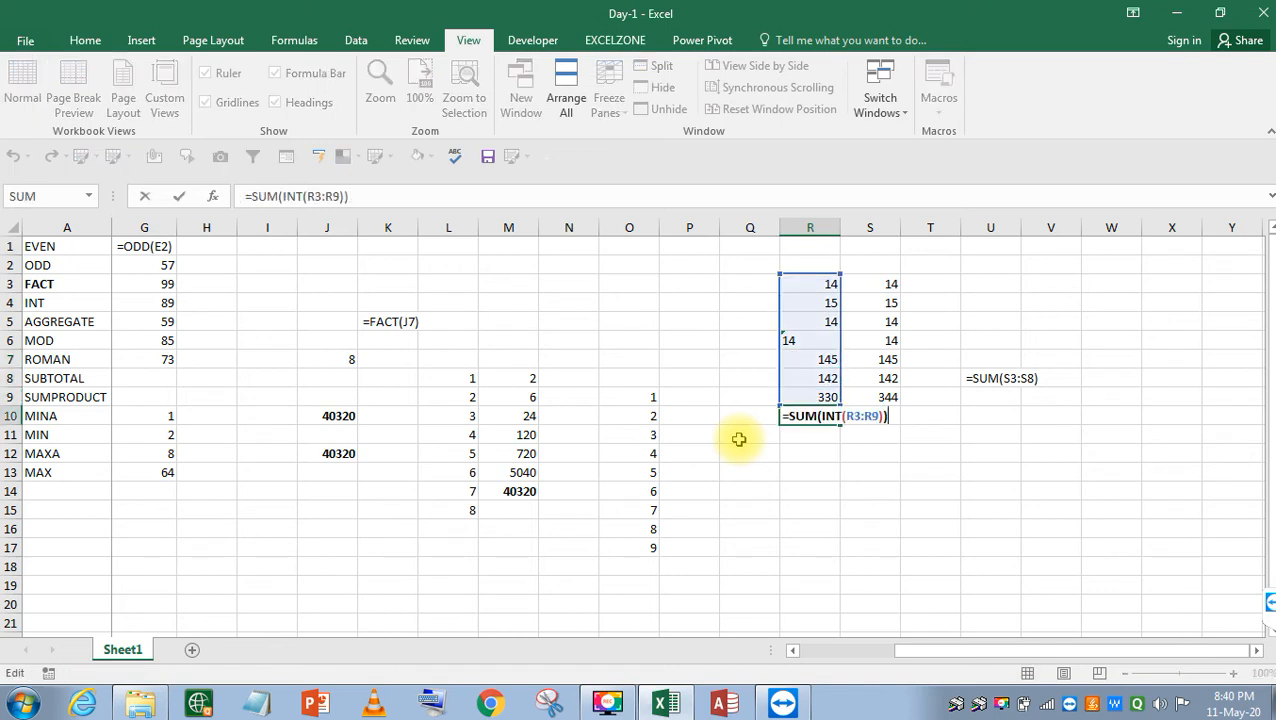
key("shift+Left")
key("shift+Left")
key("shift+Left")
key("shift+Left")
key("shift+Left")
key("shift+Left")
key("shift+Left")
key("shift+Left")
key("shift+Left")
key("shift+Left")
key("shift+Left")
key("shift+Left")
key("shift+Left")
key("shift+Left")
key("shift+Left")
key("shift+Left")
key("Left")
key("shift+End")
key("ctrl+c")
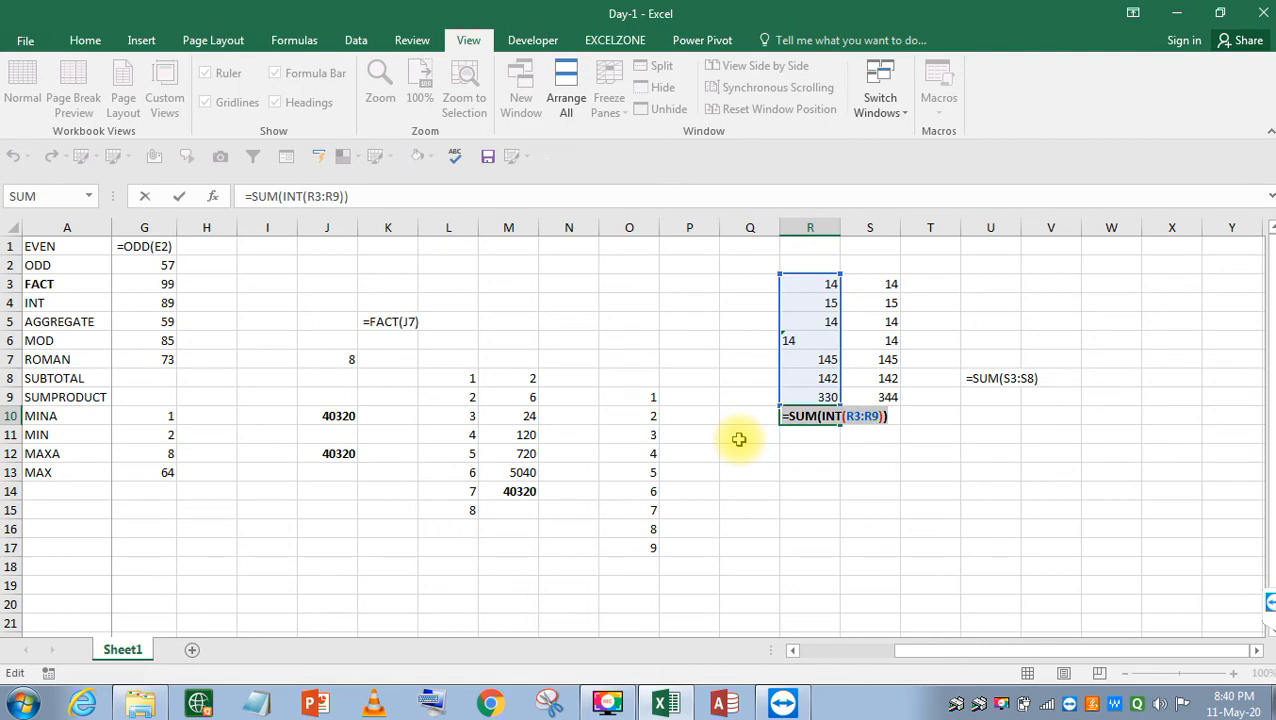
key("ctrl+shift+Return")
key("Return")
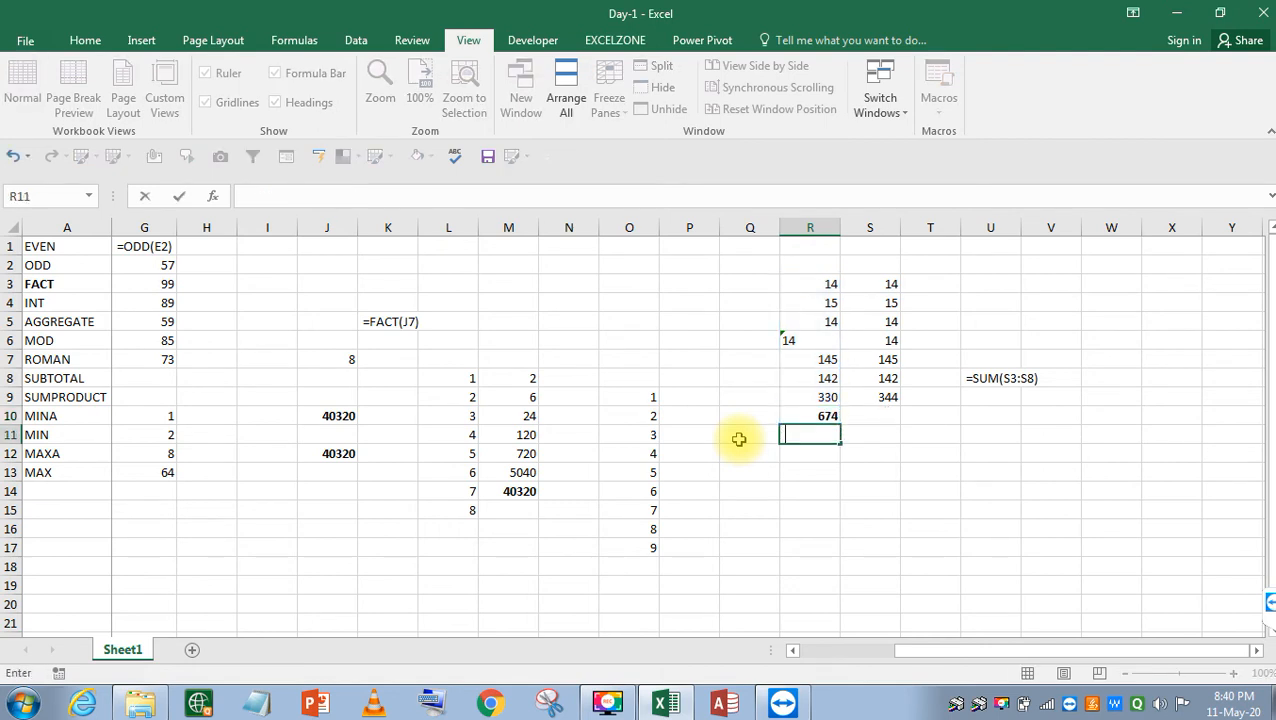
Paste the formula text =SUM(INT(R3:R9)) as a label in R11.
key("ctrl+v")
key("Return")
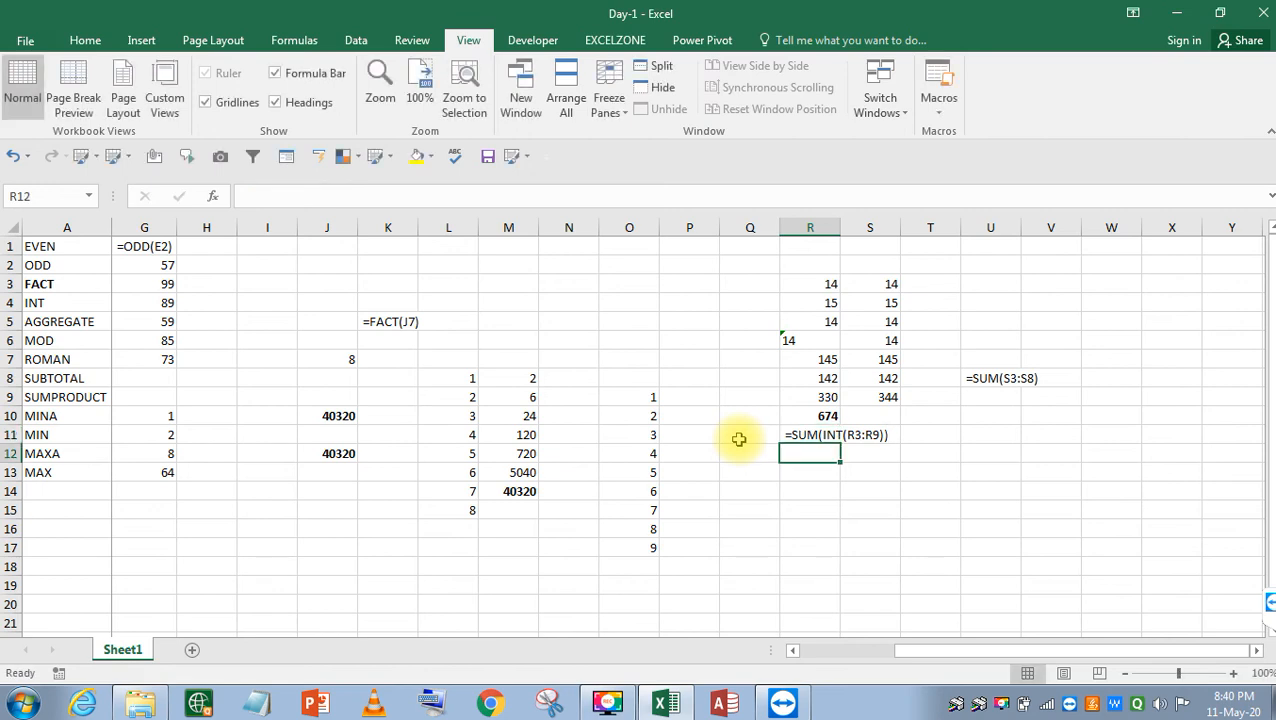
key("Up")
key("Up")
key("Up")
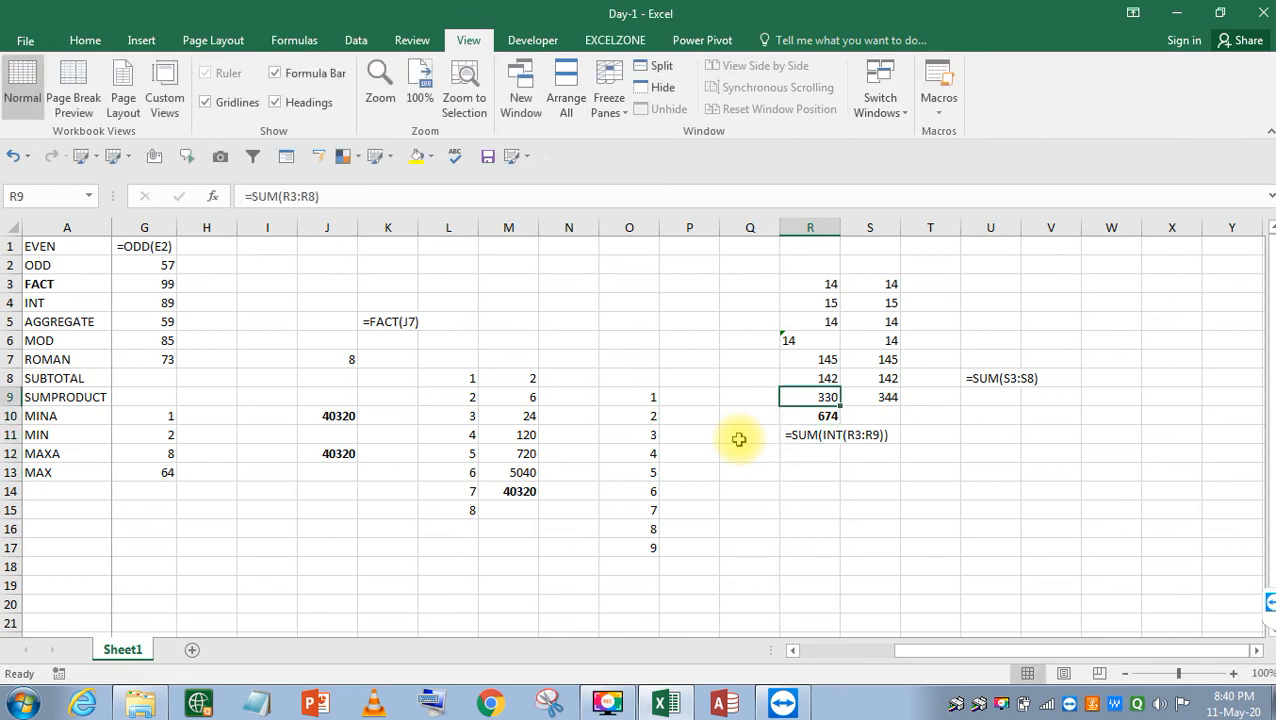
key("Left")
key("Left")
key("Left")
key("Left")
key("Left")
key("Left")
key("Left")
key("Left")
key("Left")
key("Left")
key("Left")
key("Left")
key("Left")
key("Left")
key("Left")
key("Left")
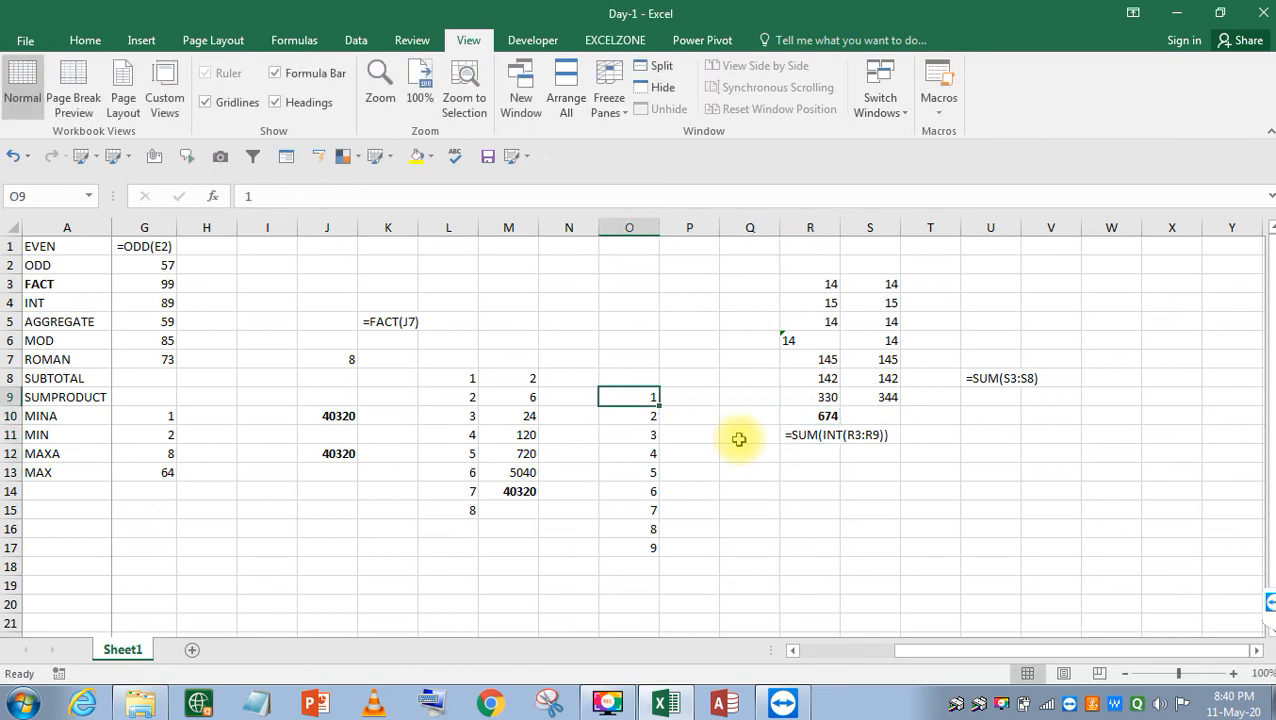
key("Left")
key("Up")
key("Up")
key("Up")
key("Right")
key("Right")
key("Up")
key("Up")
key("Up")
key("Up")
key("Up")
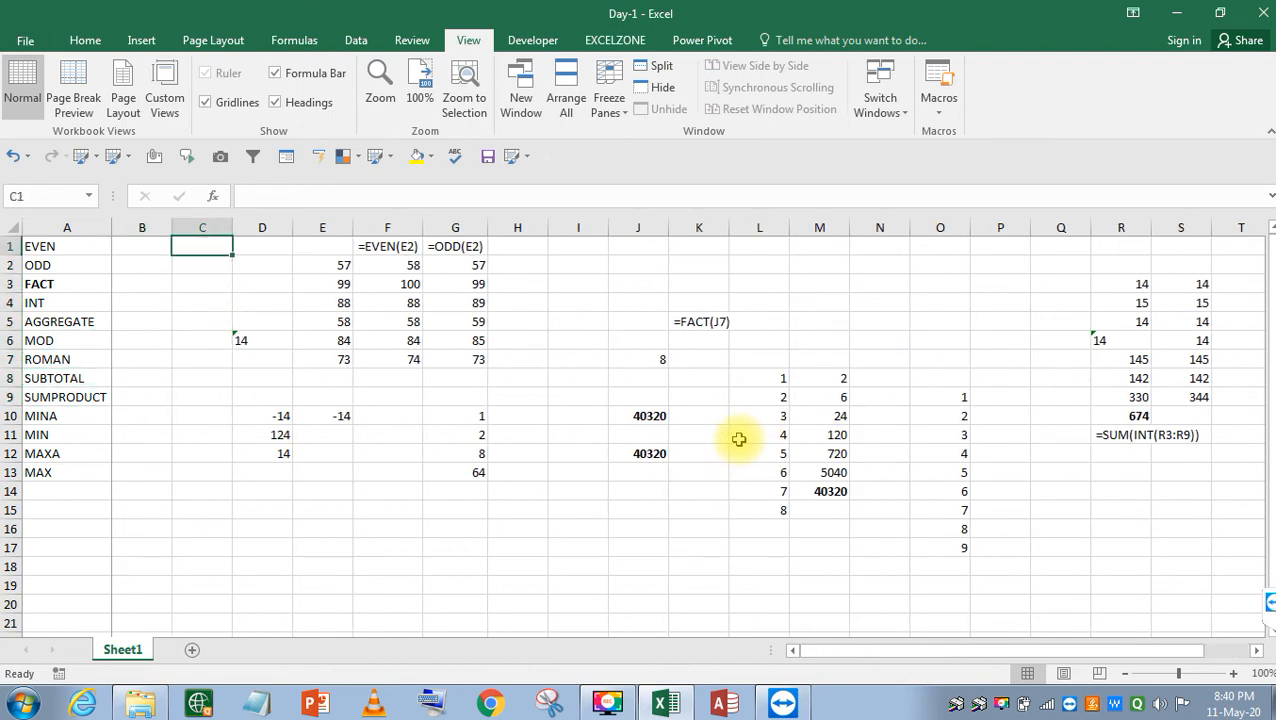
Make the EVEN label in A1 bold.
key("Down")
key("Down")
key("Down")
key("Left")
key("Down")
key("Right")
key("Right")
key("Left")
key("Down")
key("Down")
key("Down")
key("Down")
key("Down")
key("Down")
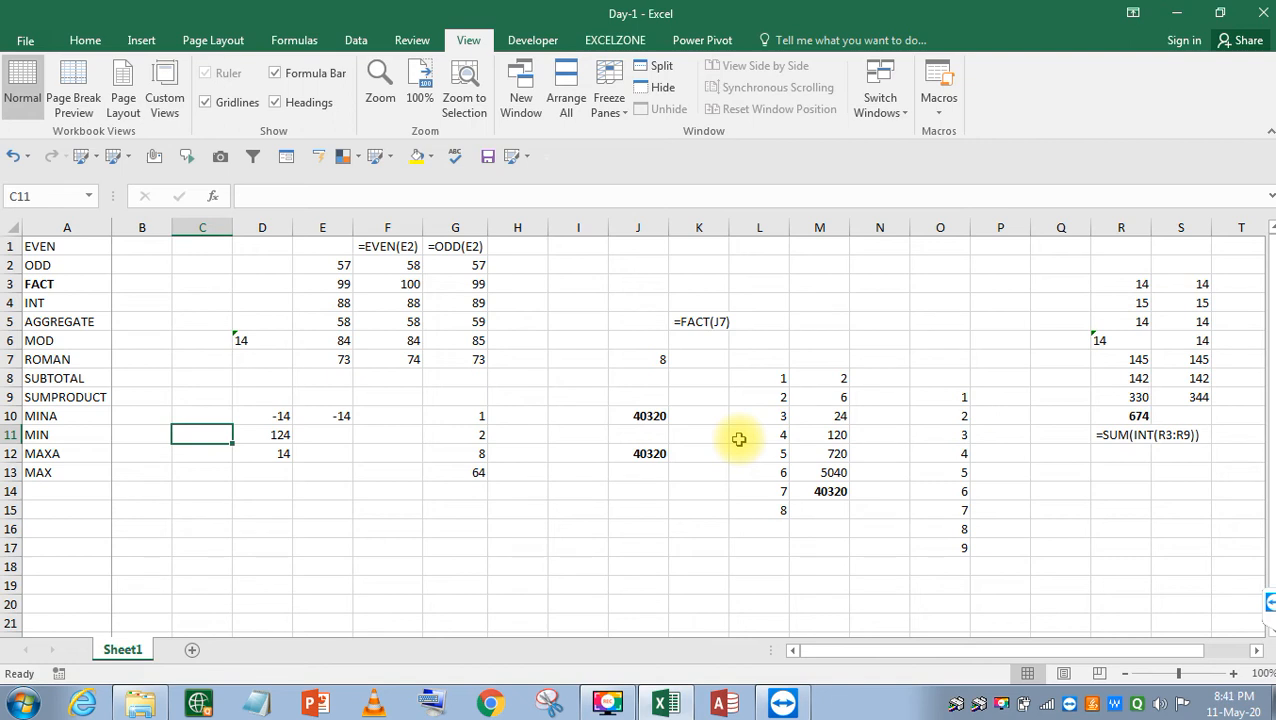
key("Up")
key("Up")
key("Up")
key("Up")
key("Up")
key("Up")
key("Up")
key("Up")
key("Up")
key("Up")
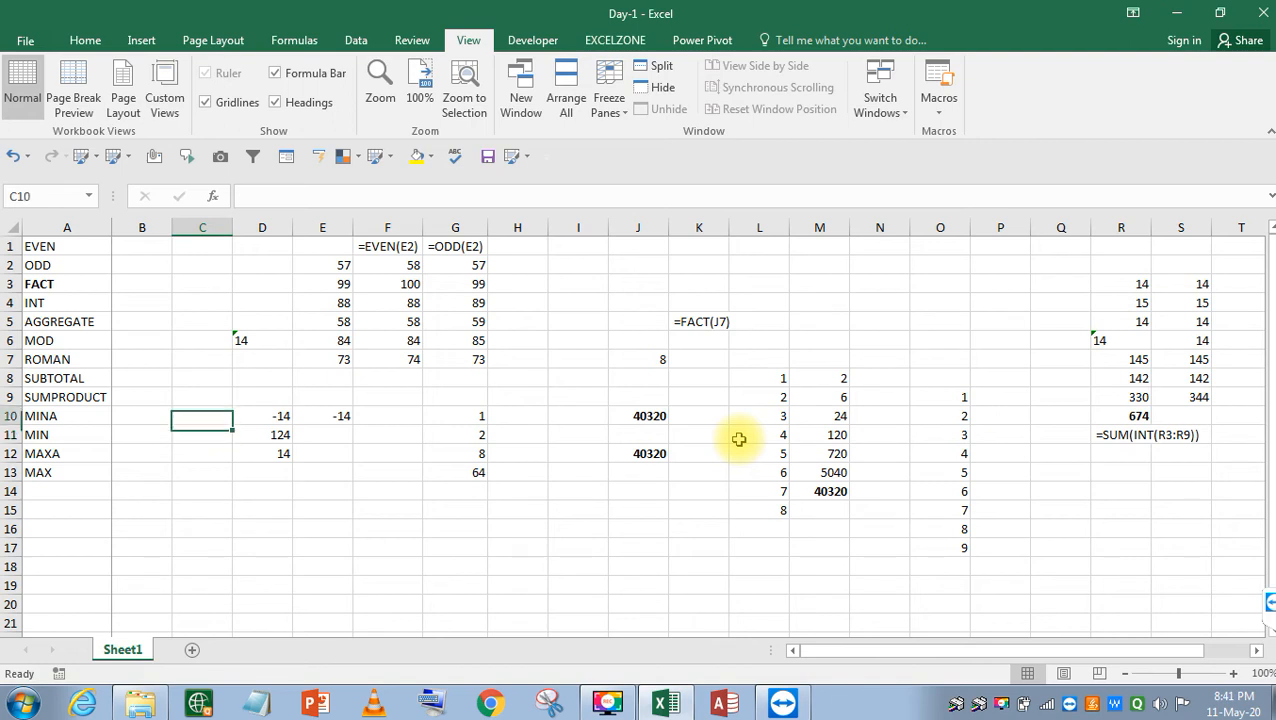
key("Left")
key("Left")
key("Down")
key("Up")
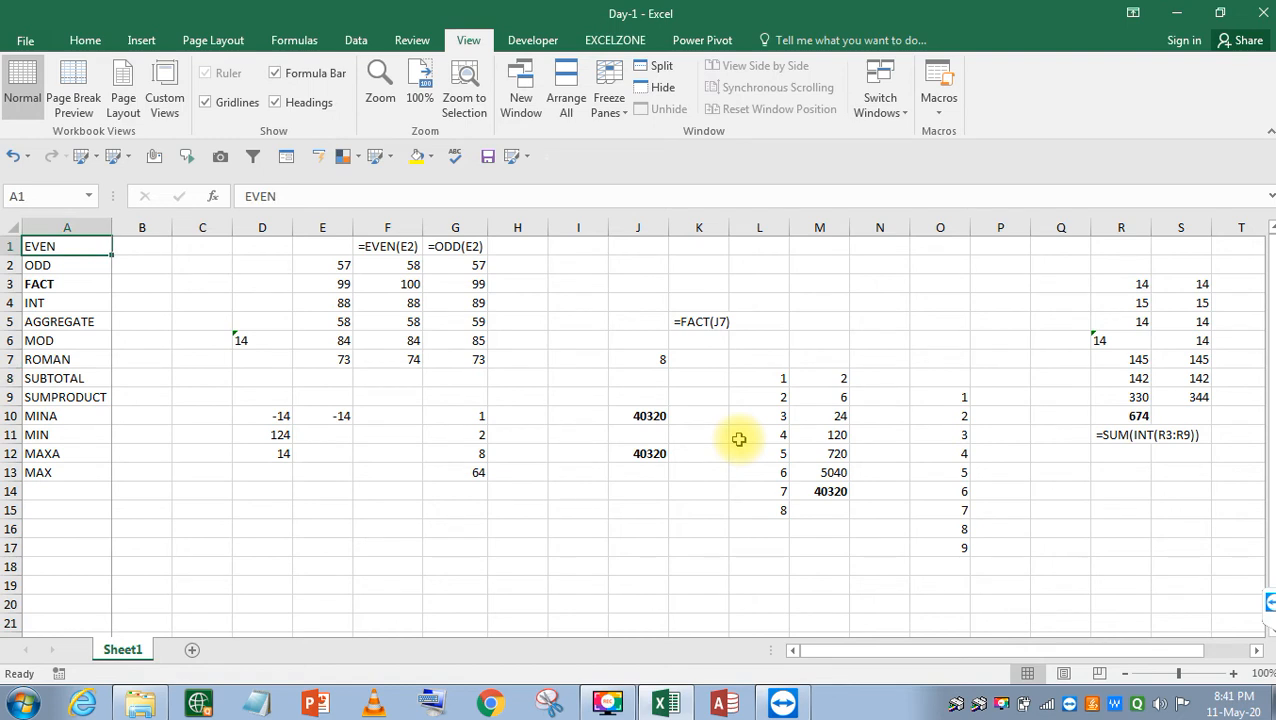
key("ctrl+b")
Bold the ODD and INT labels, then cancel an accidental entry in A6.
key("Down")
key("ctrl+b")
key("Down")
key("Down")
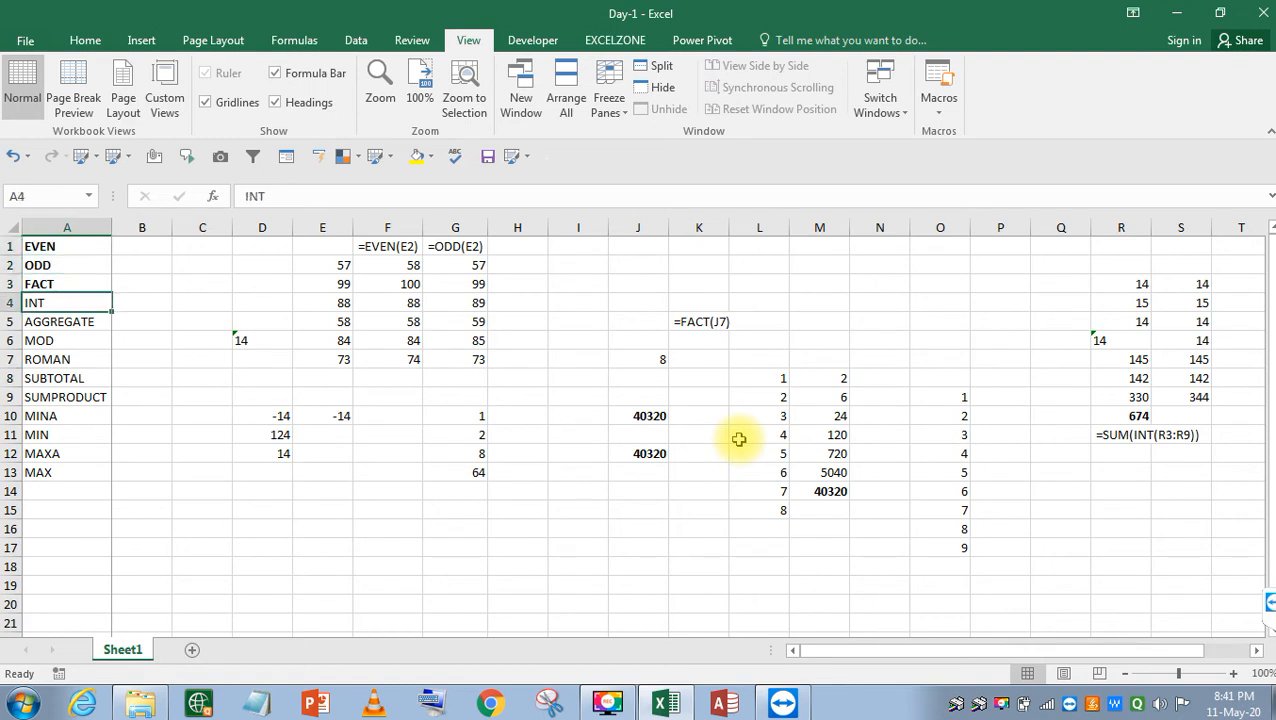
key("ctrl+b")
key("Down")
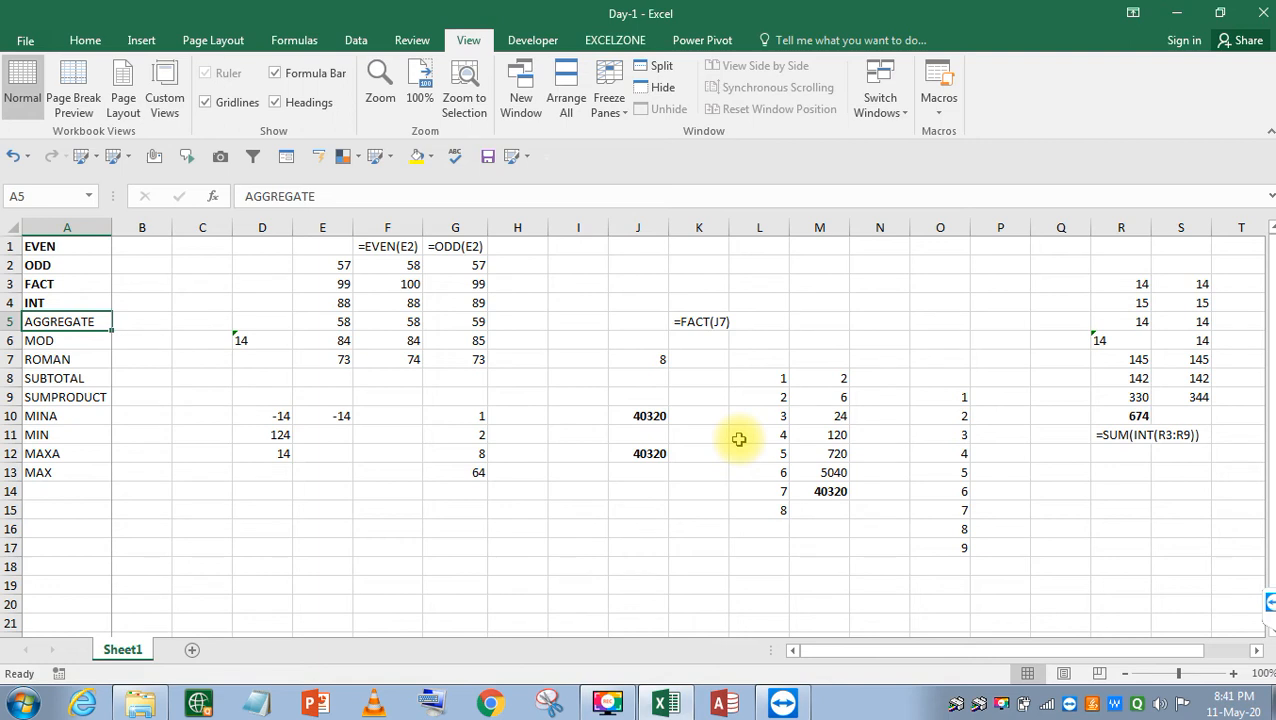
key("Down")
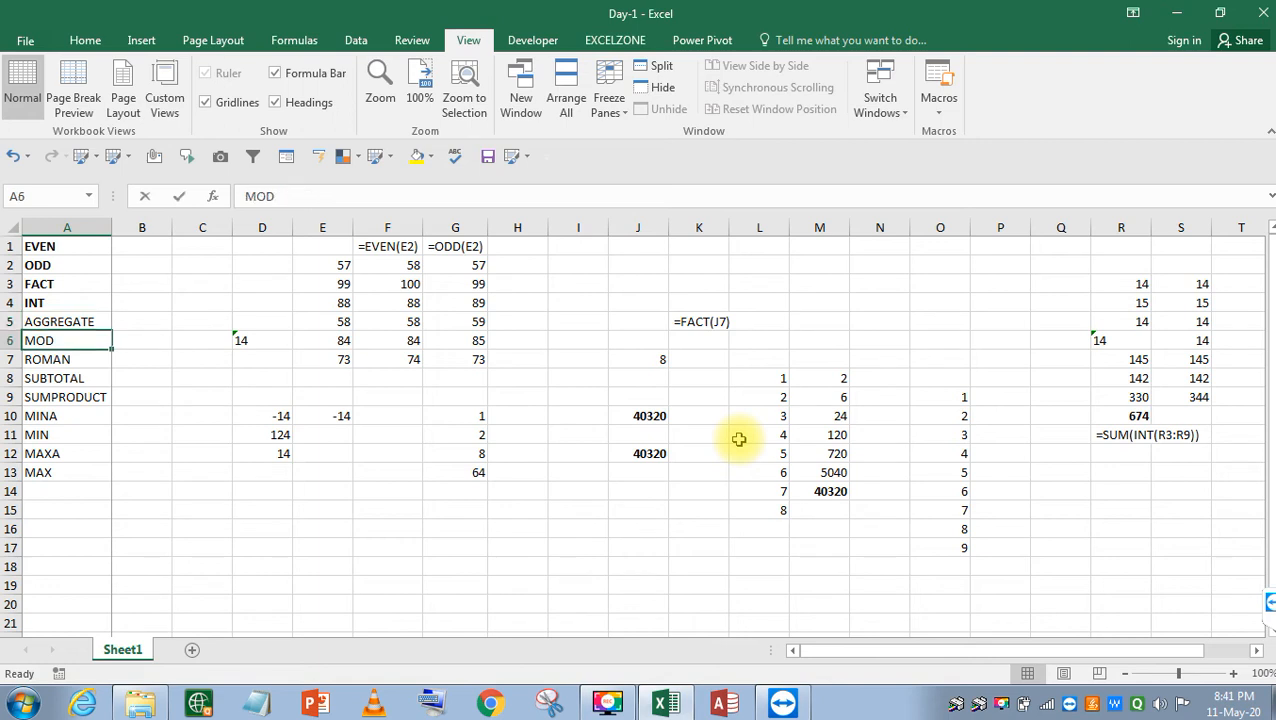
key("BackSpace")
key("Escape")
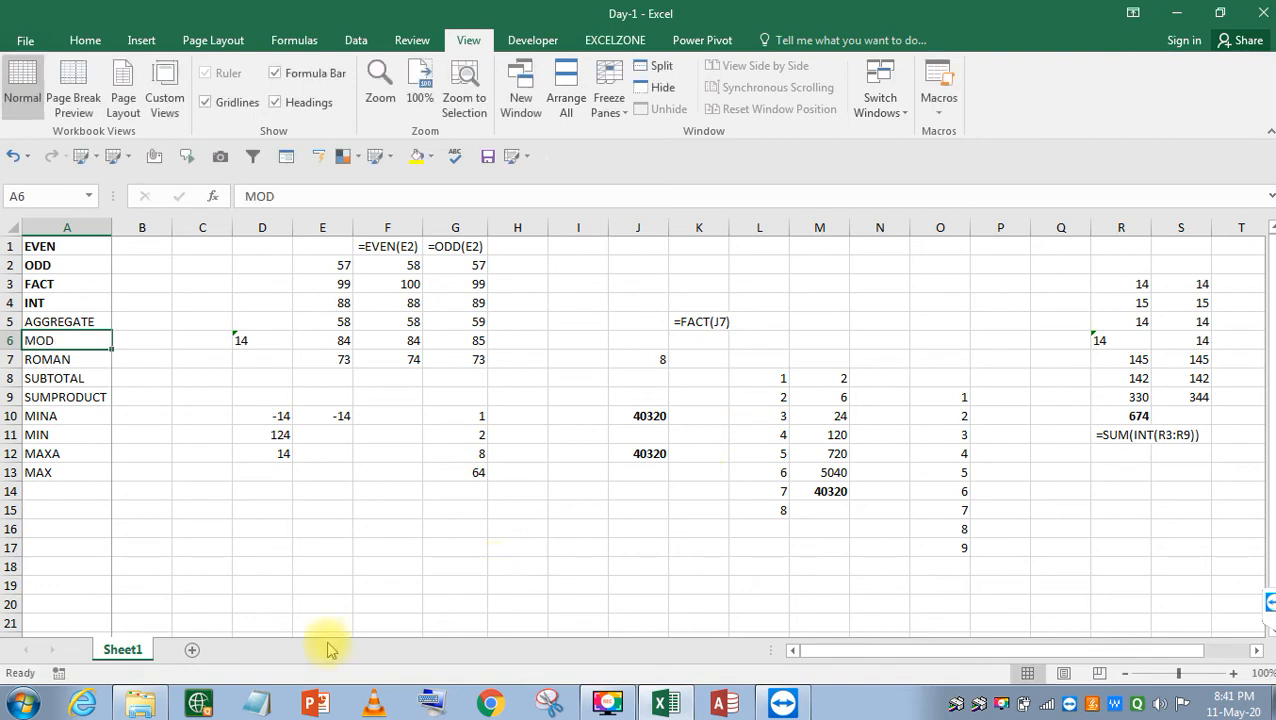
right_click(106, 644)
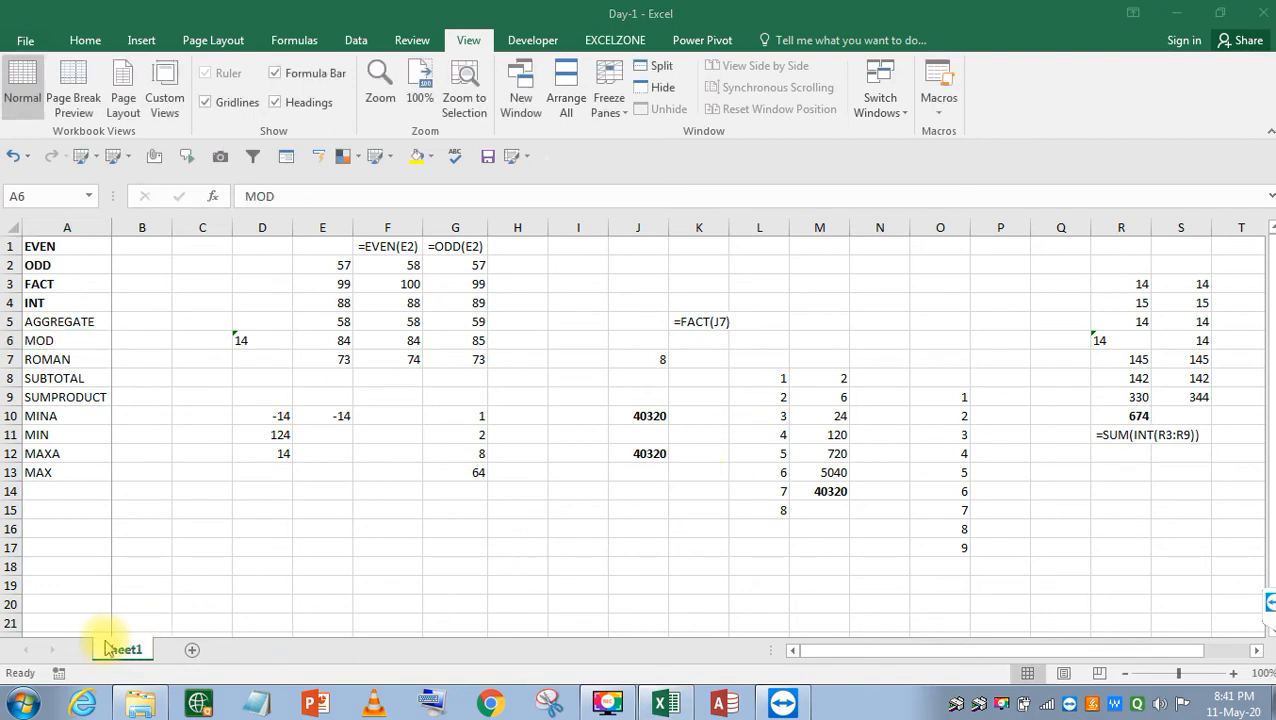
left_click(83, 325)
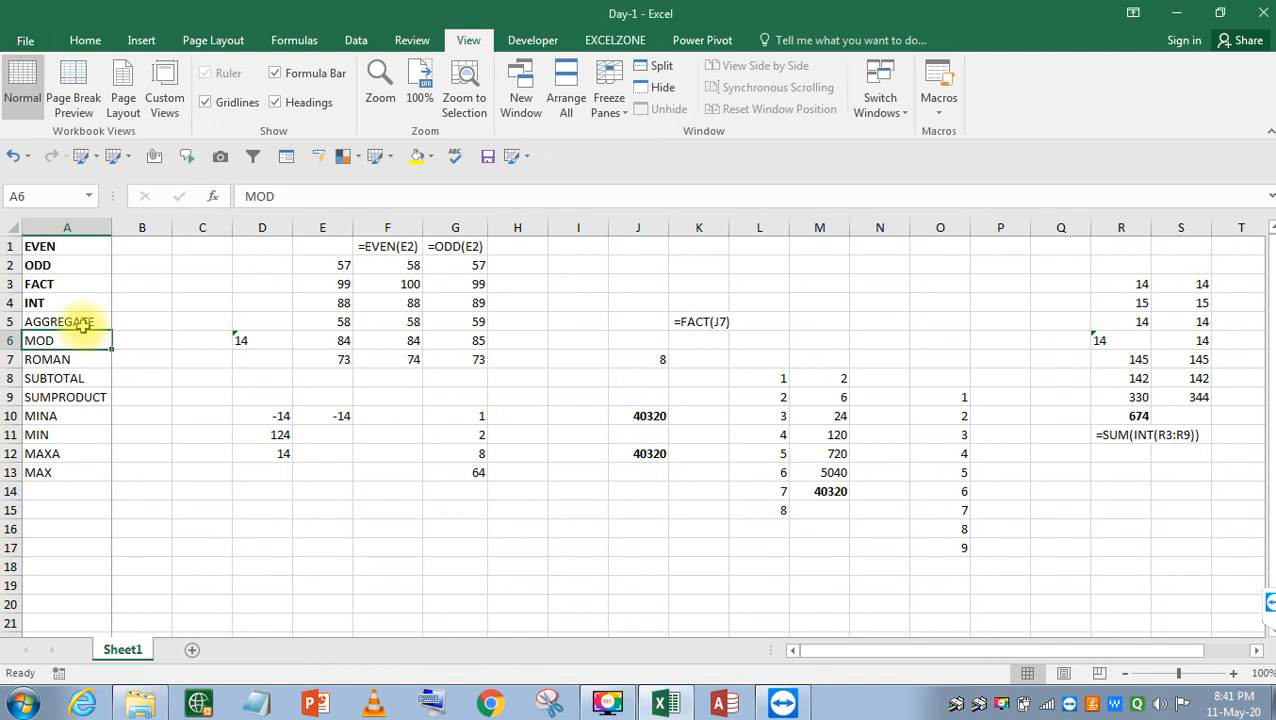
left_click(62, 378)
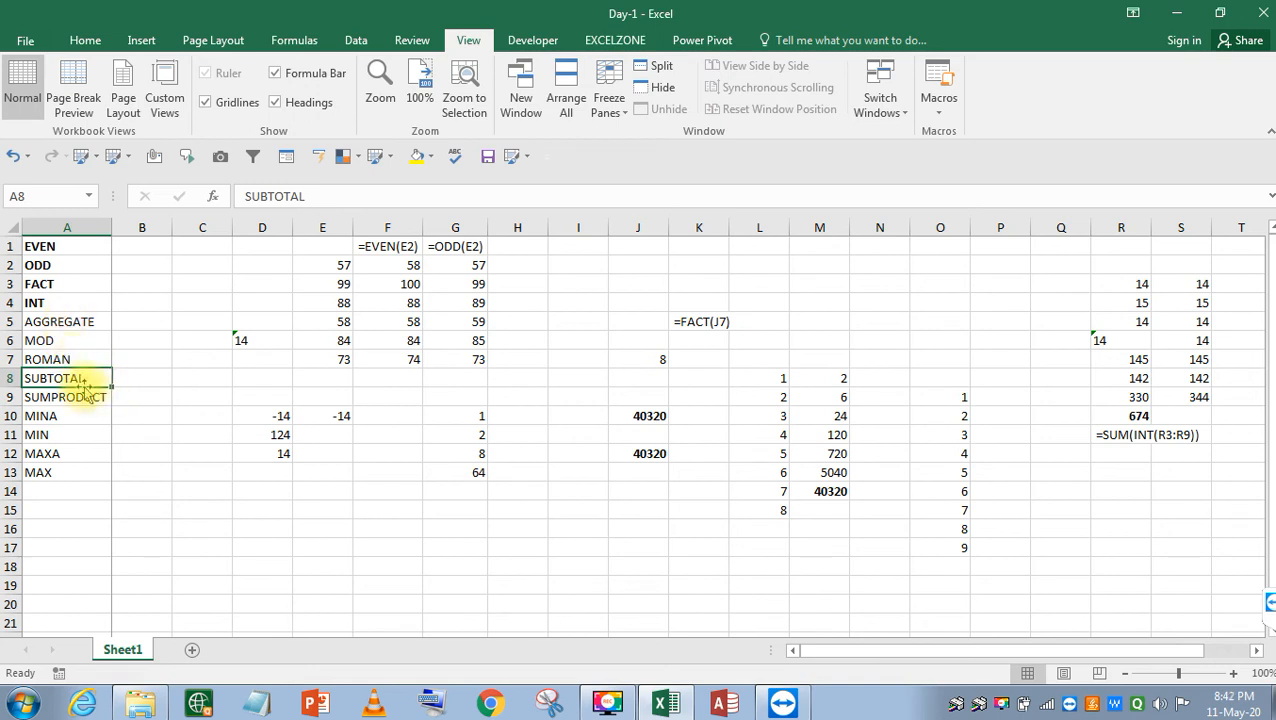
left_click(221, 378)
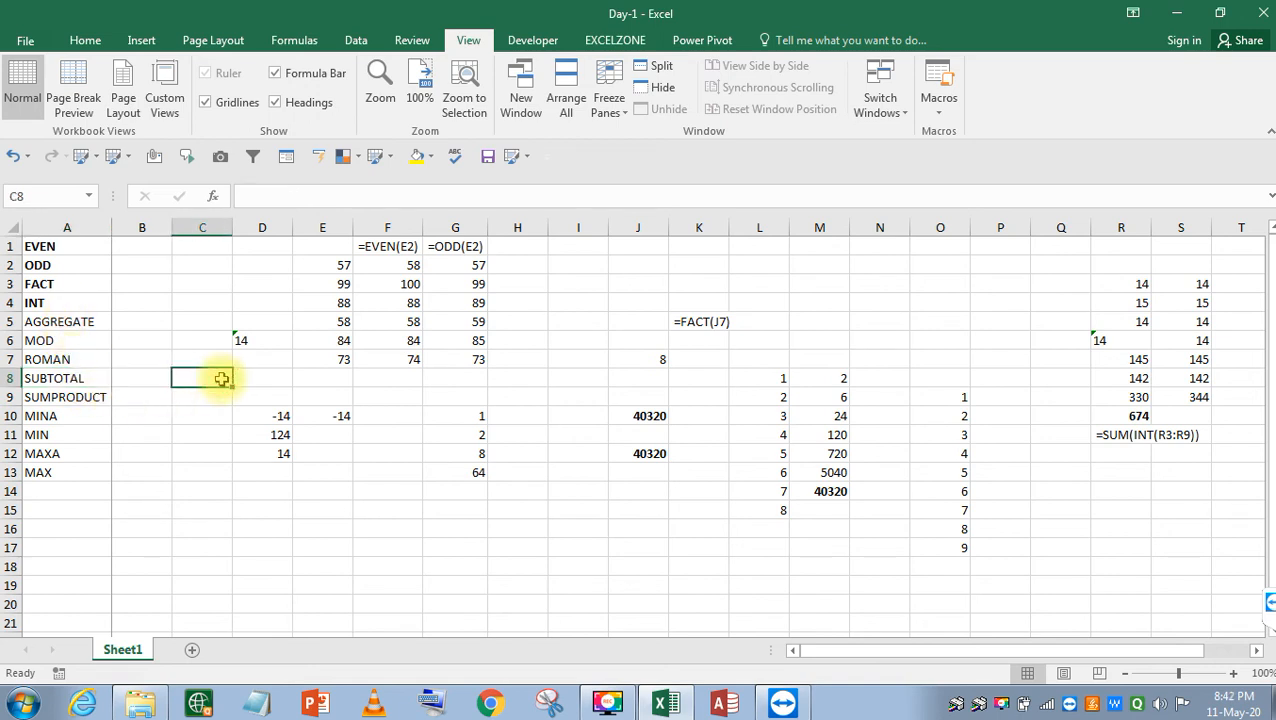
Insert a new blank column C and give it the heading 'Name' in C1.
key("ctrl+space")
key("ctrl+plus")
key("ctrl+plus")
key("ctrl+plus")
key("ctrl+plus")
key("ctrl+plus")
key("ctrl+plus")
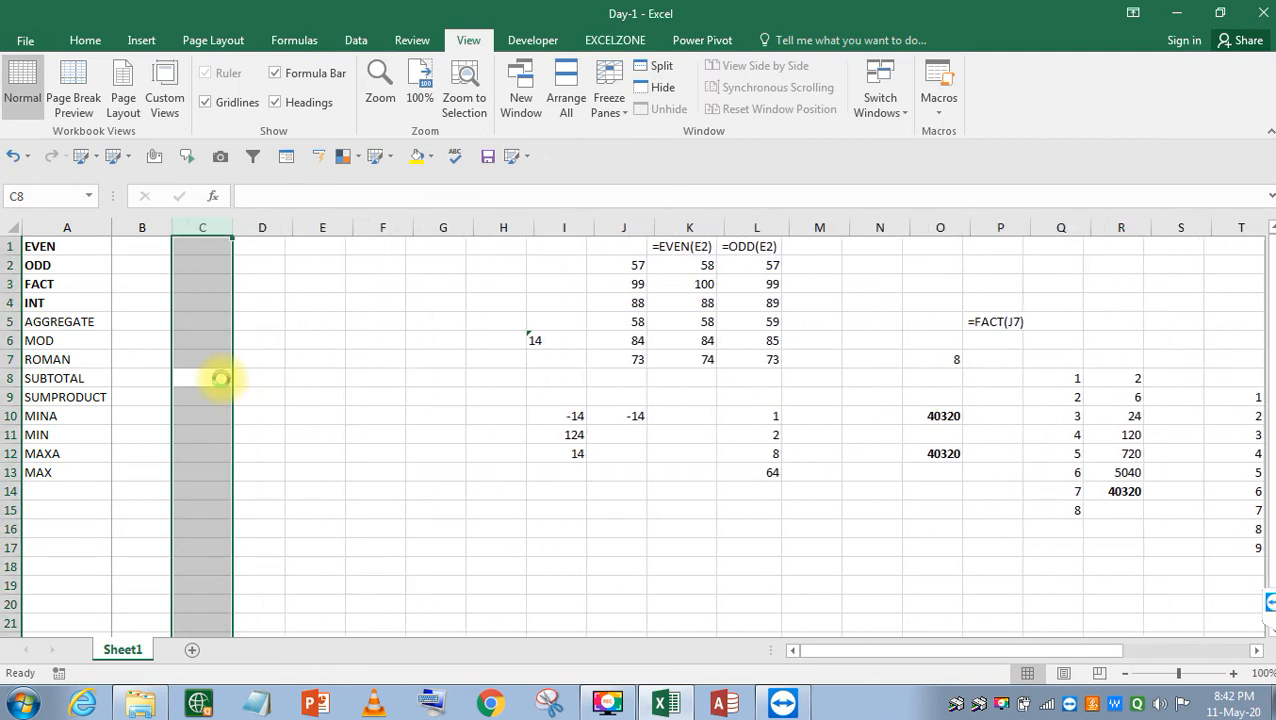
key("Down")
key("ctrl+Up")
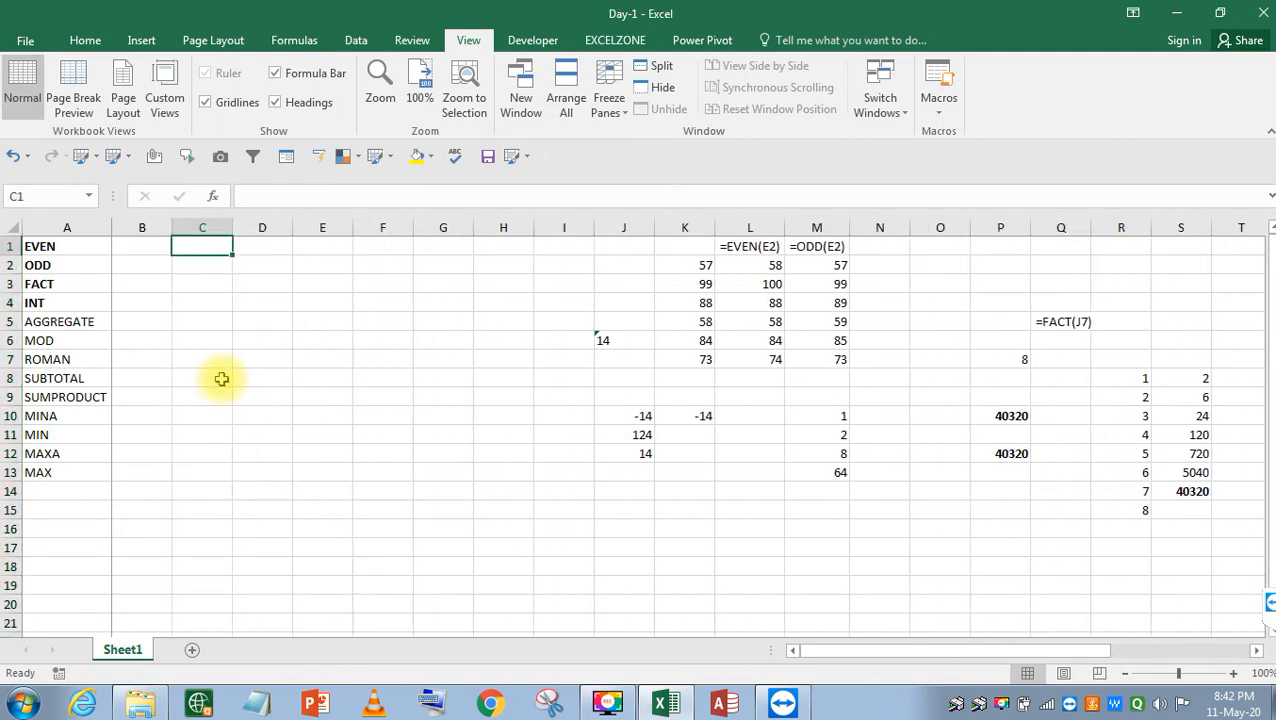
type("Name4")
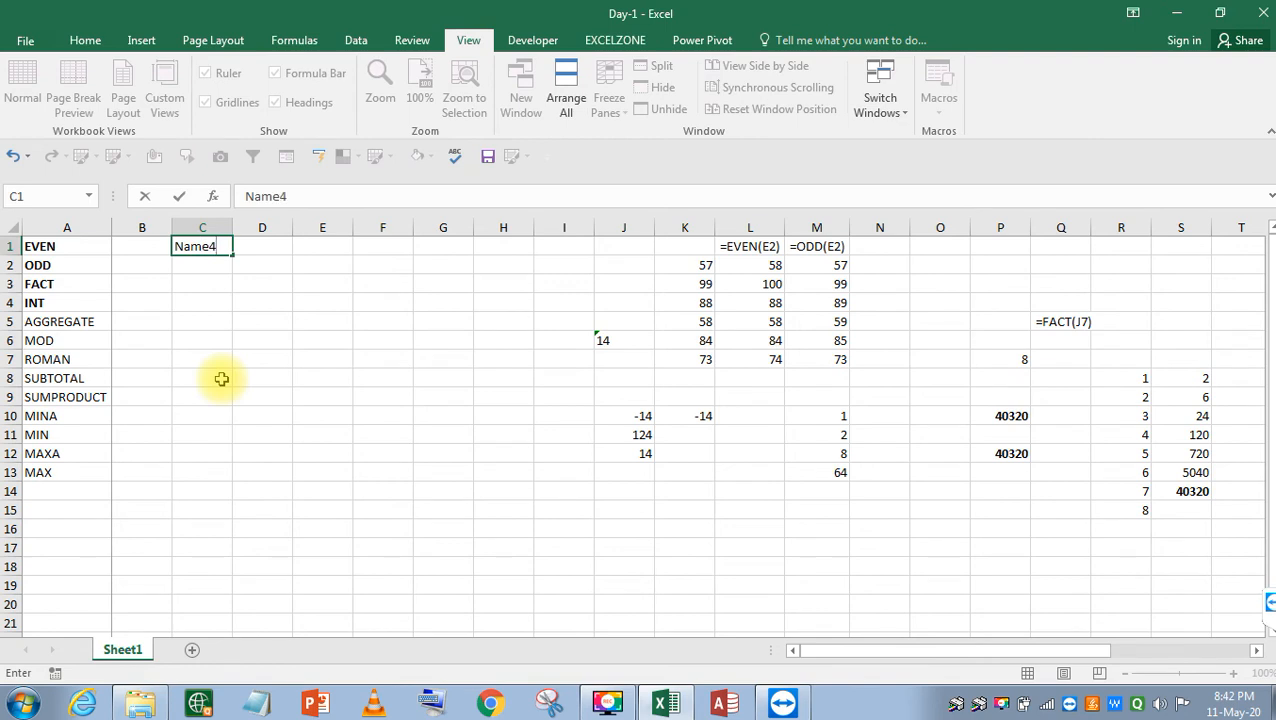
key("BackSpace")
key("Return")
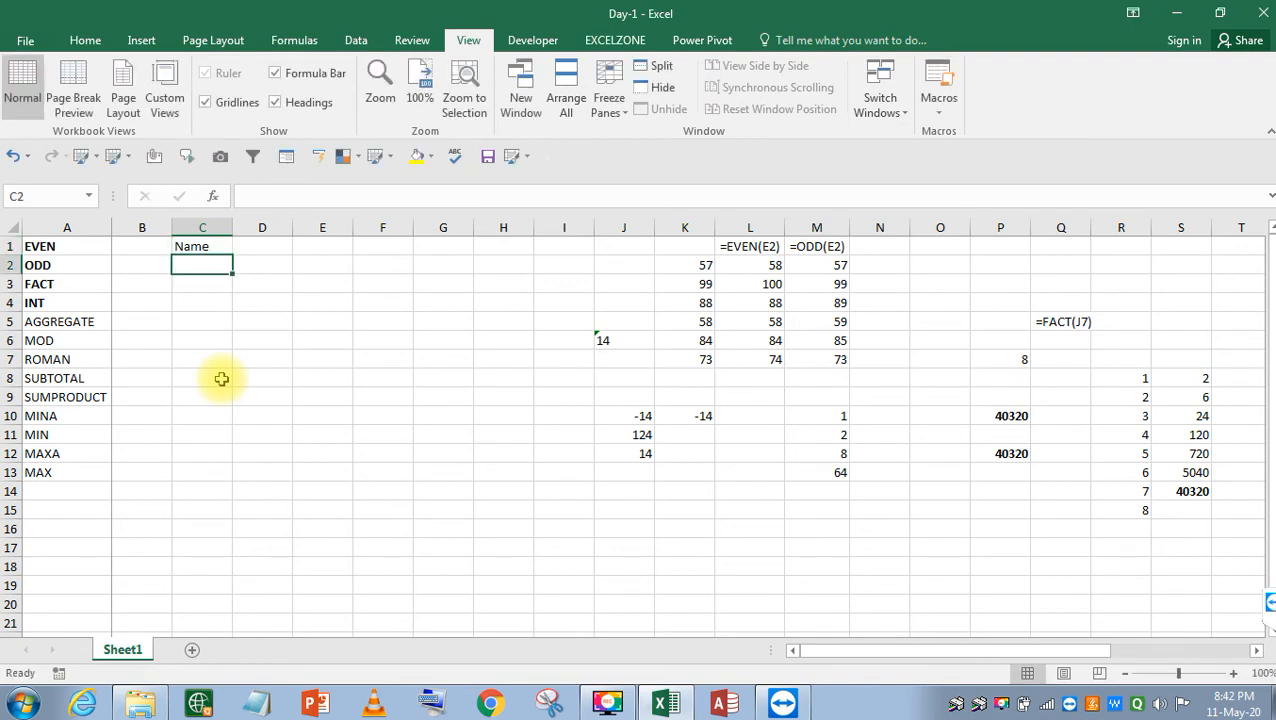
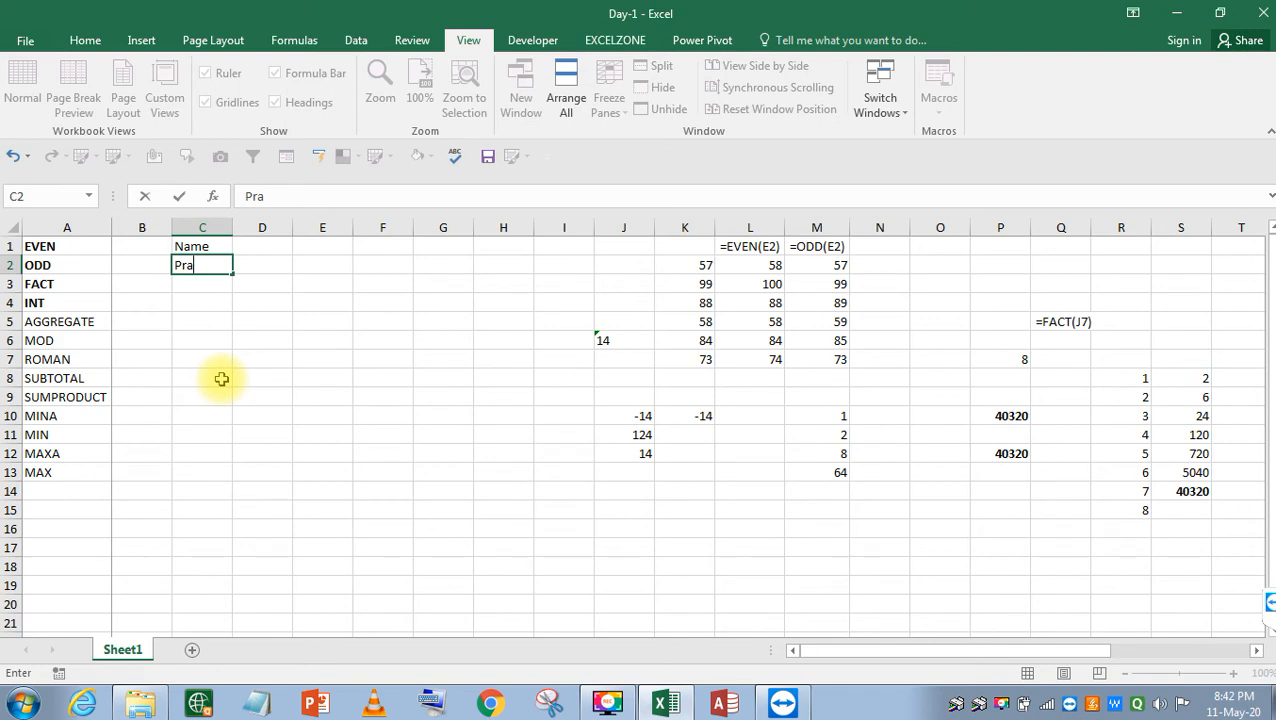
Enter the first student's full name in C2 and fill twelve names down to C13.
key("Return")
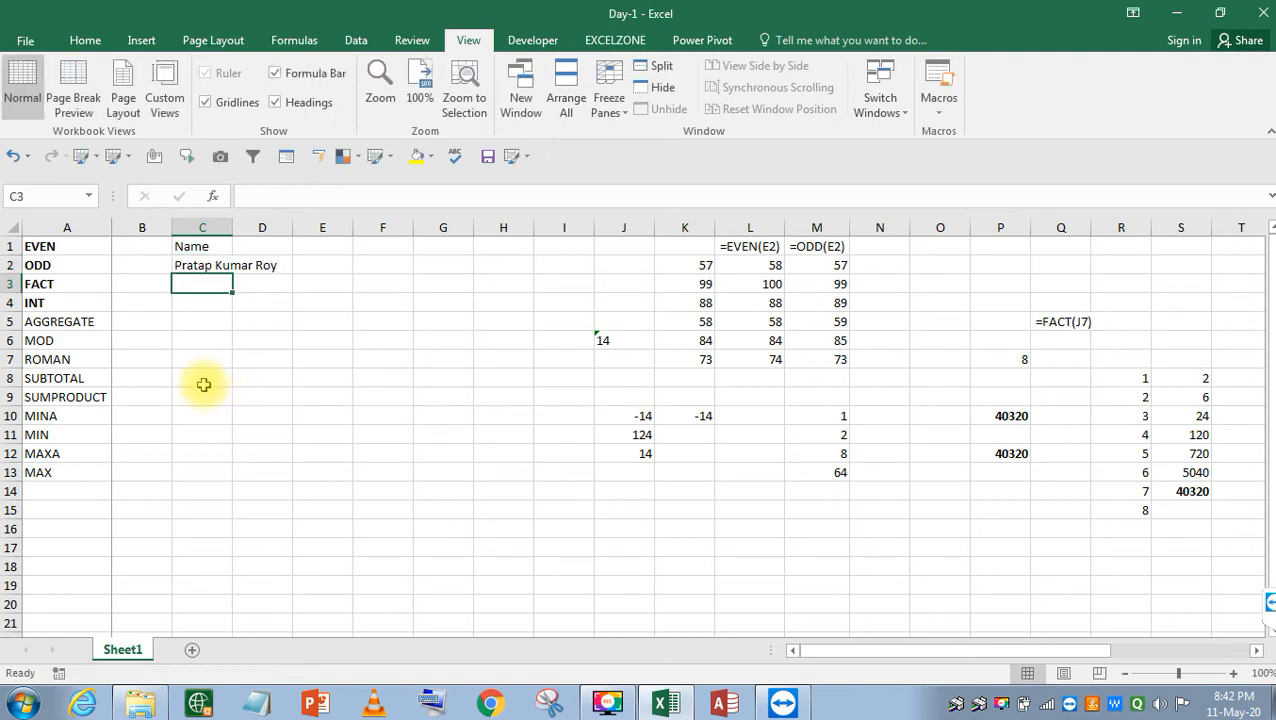
key("Up")
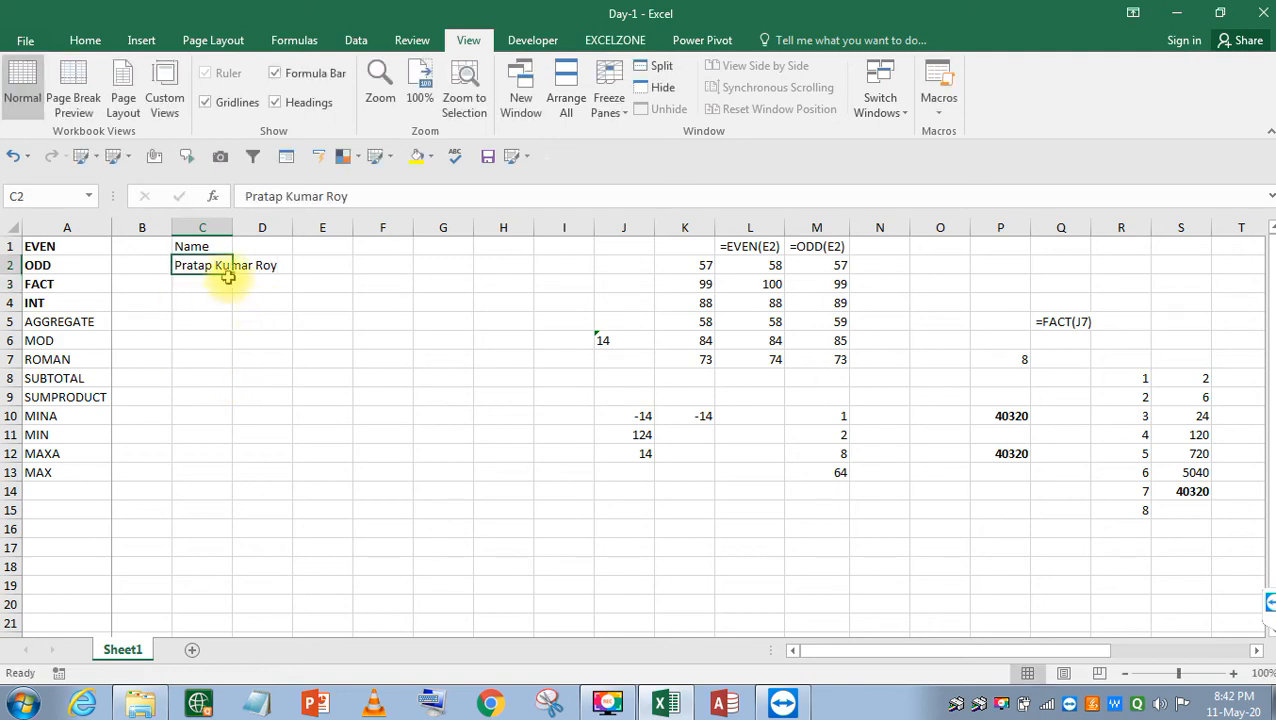
left_click_drag(230, 275, 228, 487)
key("alt+o")
AutoFit column C, then add Math, Phy and Chem headings across D1:F1.
key("c")
key("a")
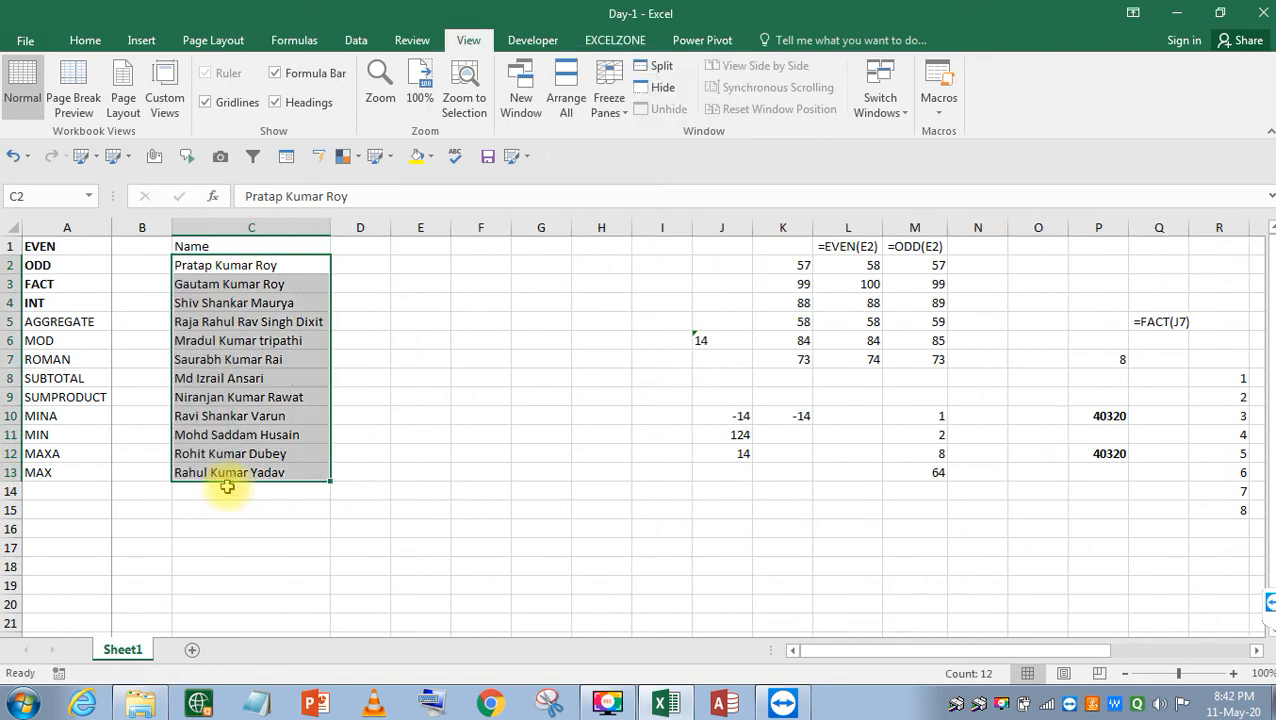
key("Up")
key("Right")
type("Math")
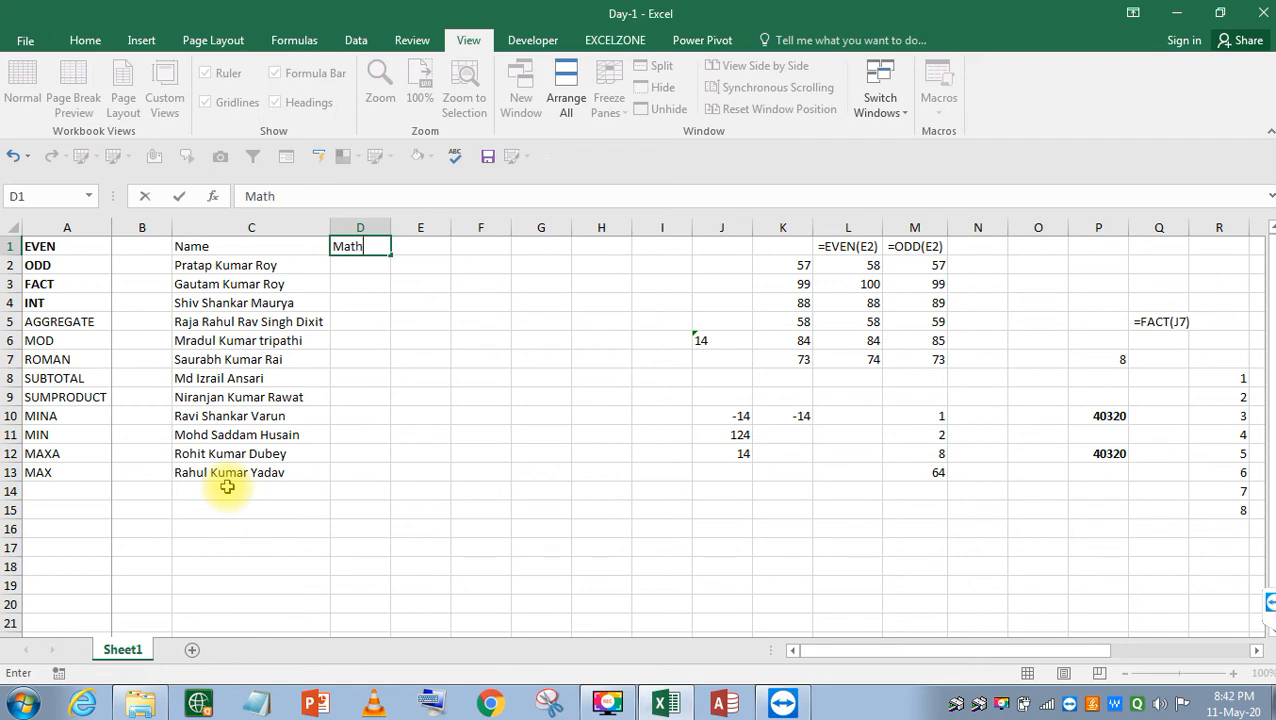
key("ctrl+Return")
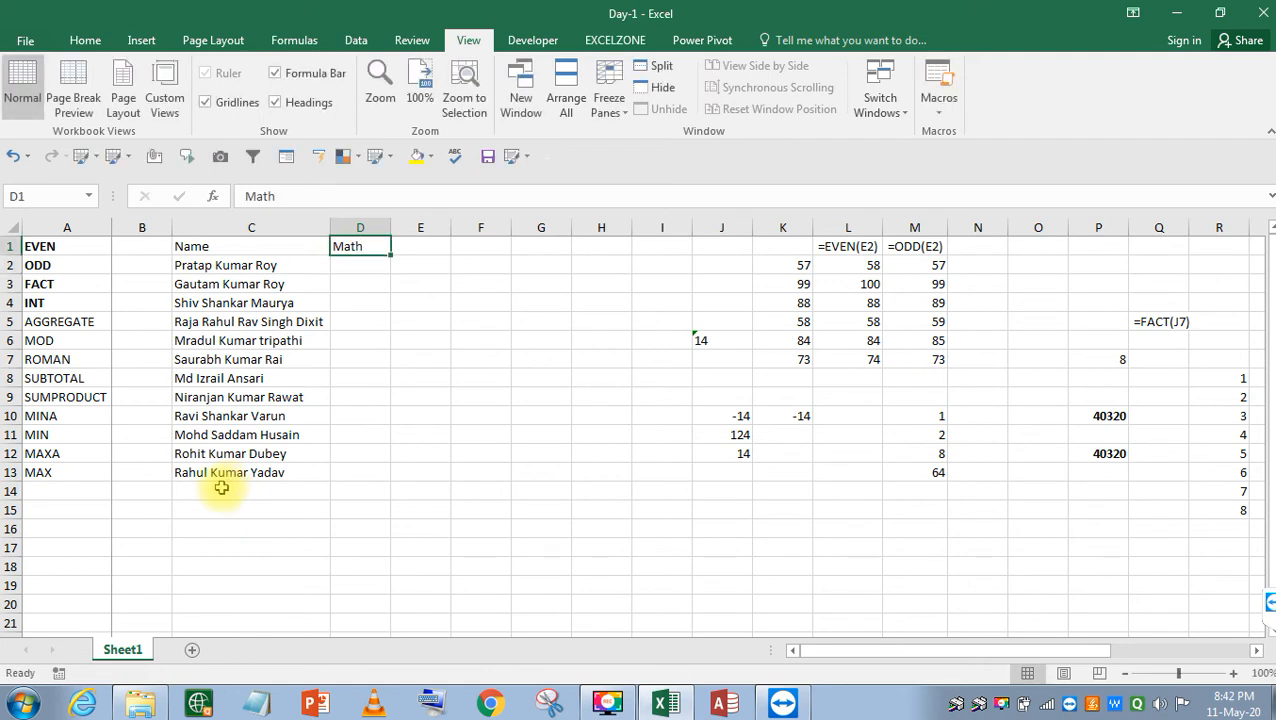
left_click_drag(391, 255, 518, 262)
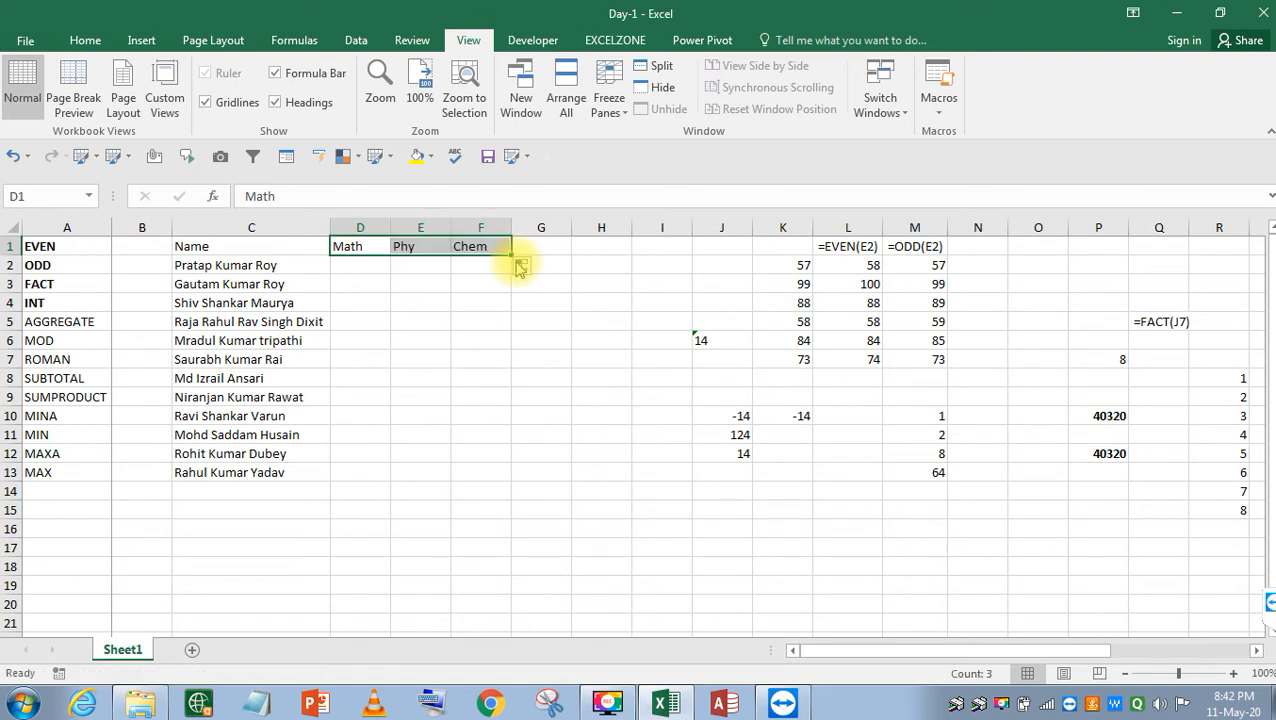
key("Right")
key("Left")
key("Down")
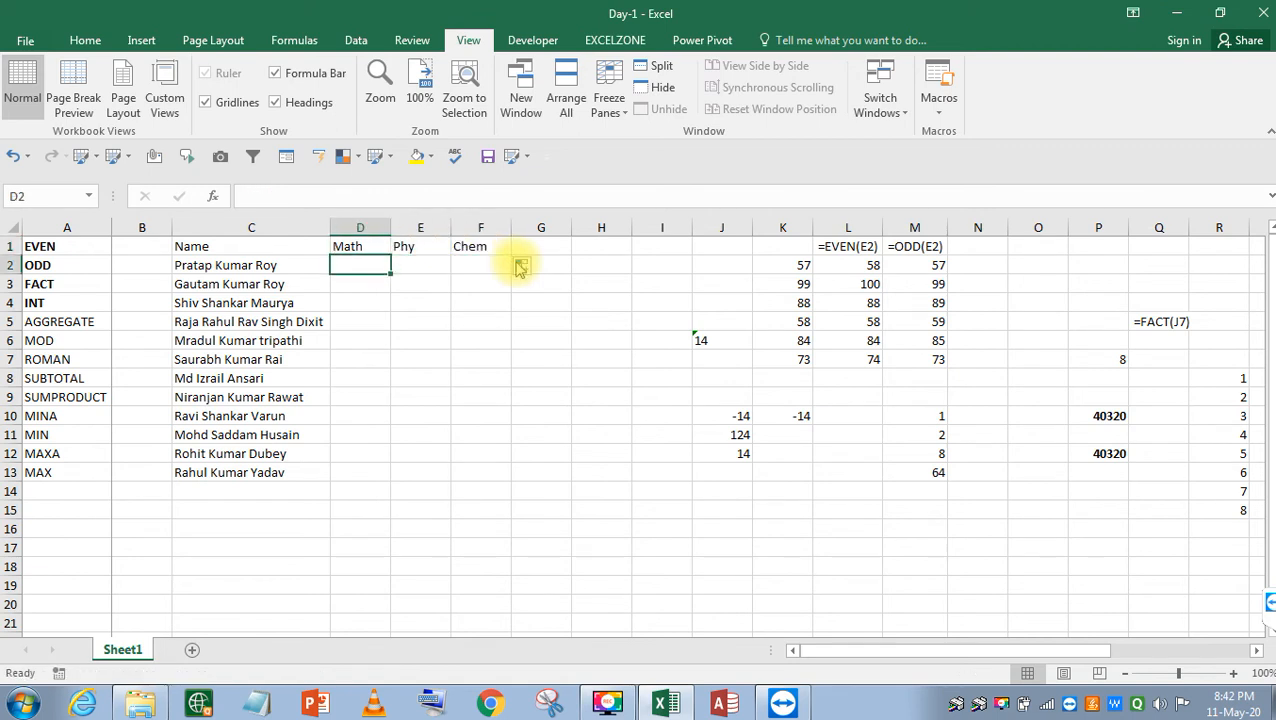
Enter =RANDBETWEEN(30,100) in D2 and copy it across to F2.
type("=ran")
key("Down")
key("Tab")
type("30,100")
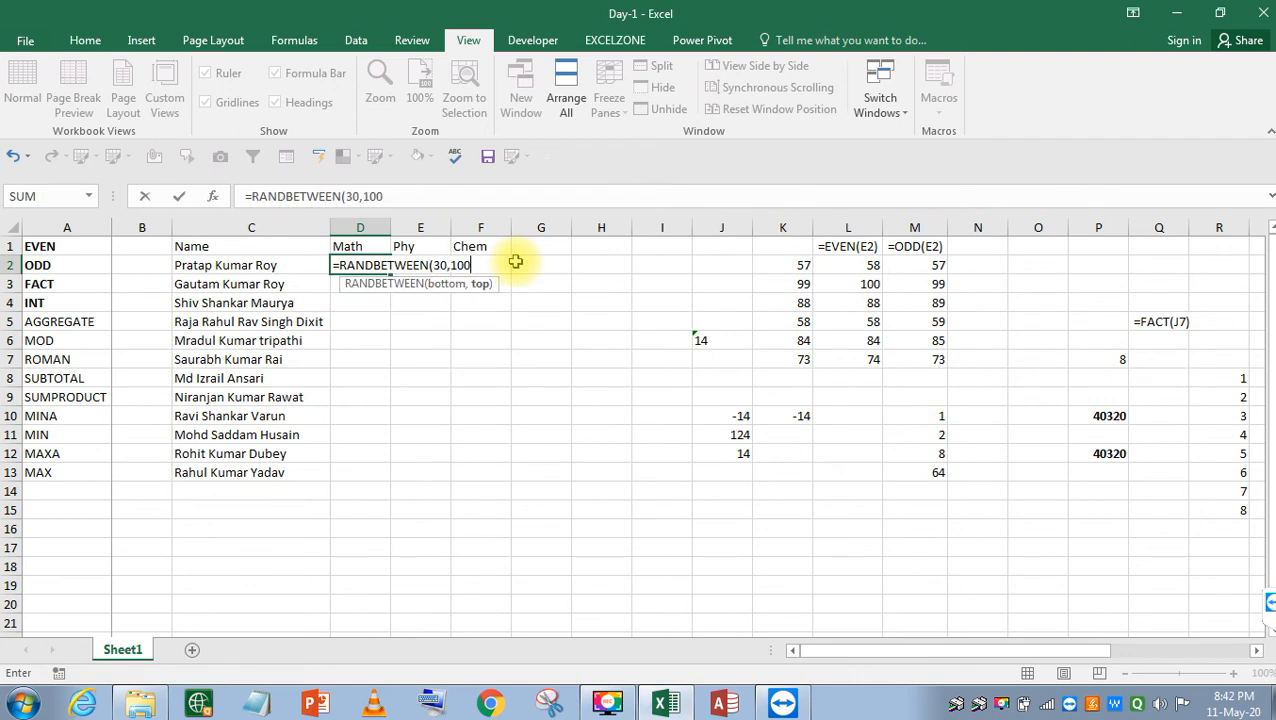
key("Return")
key("Up")
key("shift+Right")
Fill the random mark formulas down through D2:F13.
key("shift+Right")
key("ctrl+r")
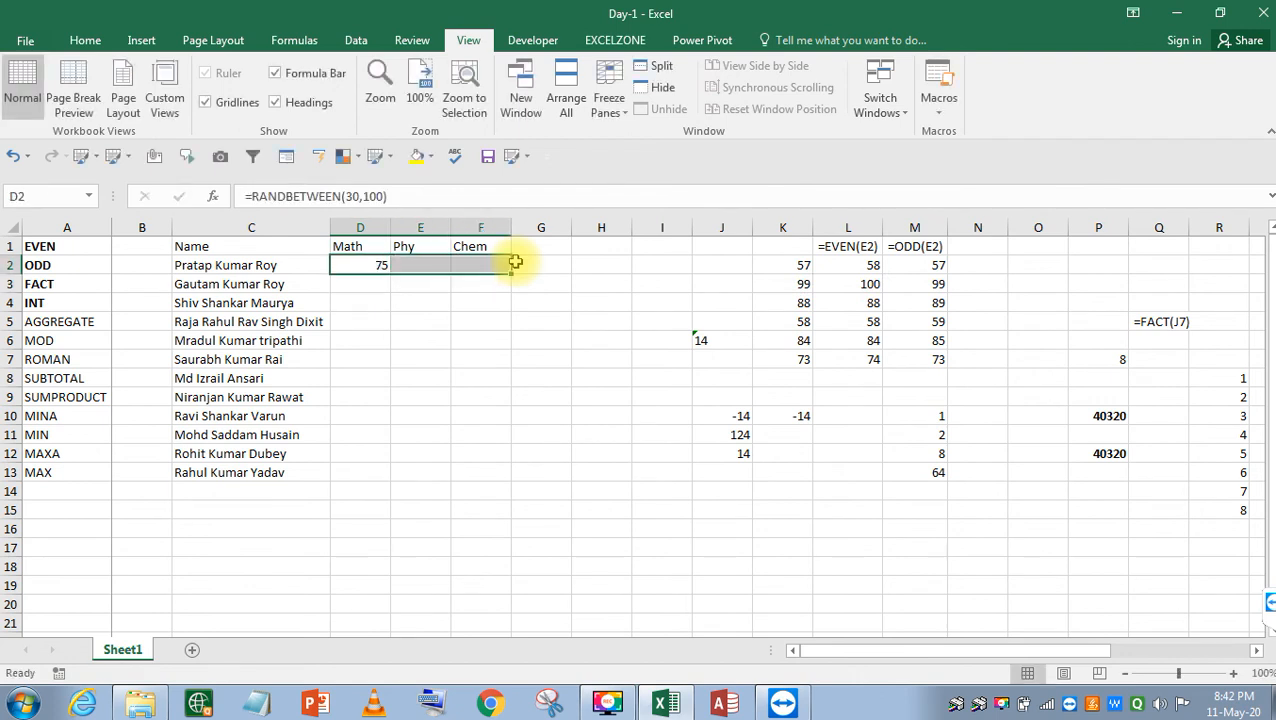
key("Left")
key("ctrl+Down")
key("Right")
key("ctrl+shift+Up")
key("ctrl+shift+Right")
key("ctrl+shift+Right")
key("ctrl+shift+Right")
key("Left")
key("Right")
key("ctrl+shift+Up")
key("shift+Right")
key("shift+Right")
key("ctrl+d")
Convert the random marks in D2:F13 to fixed values with Paste Special > Values.
key("ctrl+c")
key("alt+e")
key("s")
key("v")
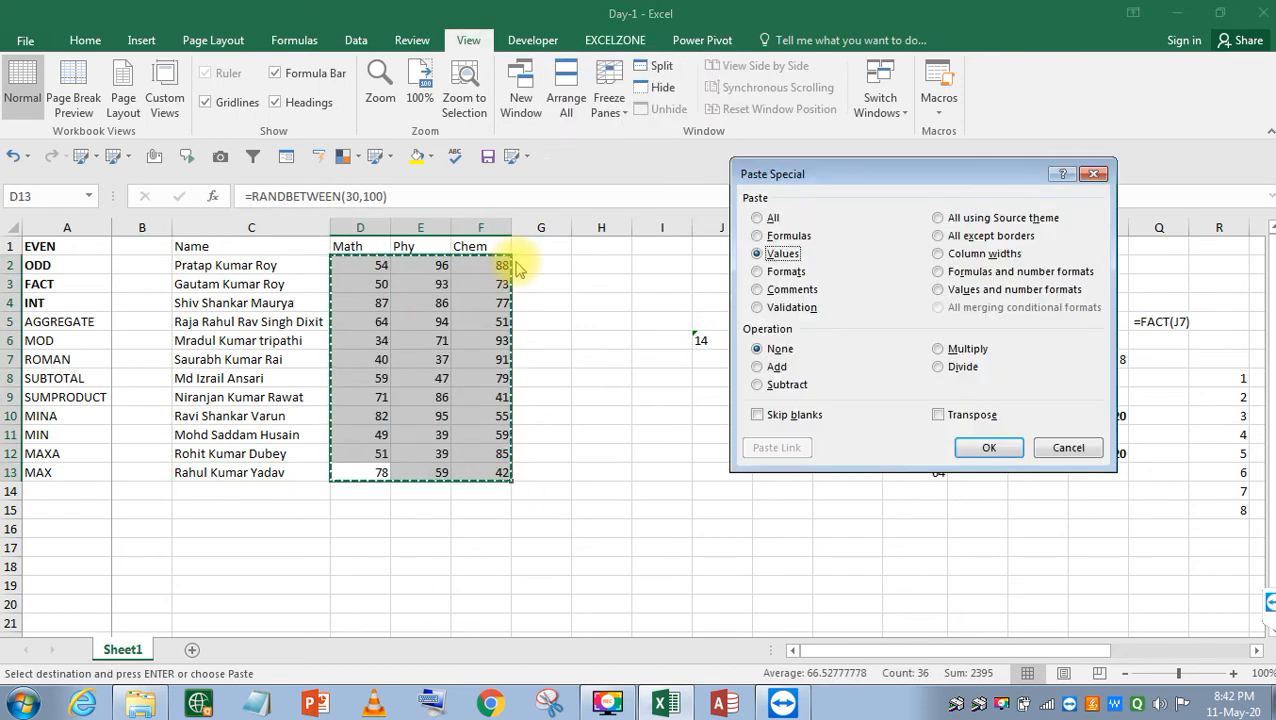
key("Return")
key("Escape")
Select the whole table C1:F13.
key("Left")
key("Left")
key("ctrl+Up")
key("Right")
key("ctrl+shift+Right")
key("ctrl+shift+Down")
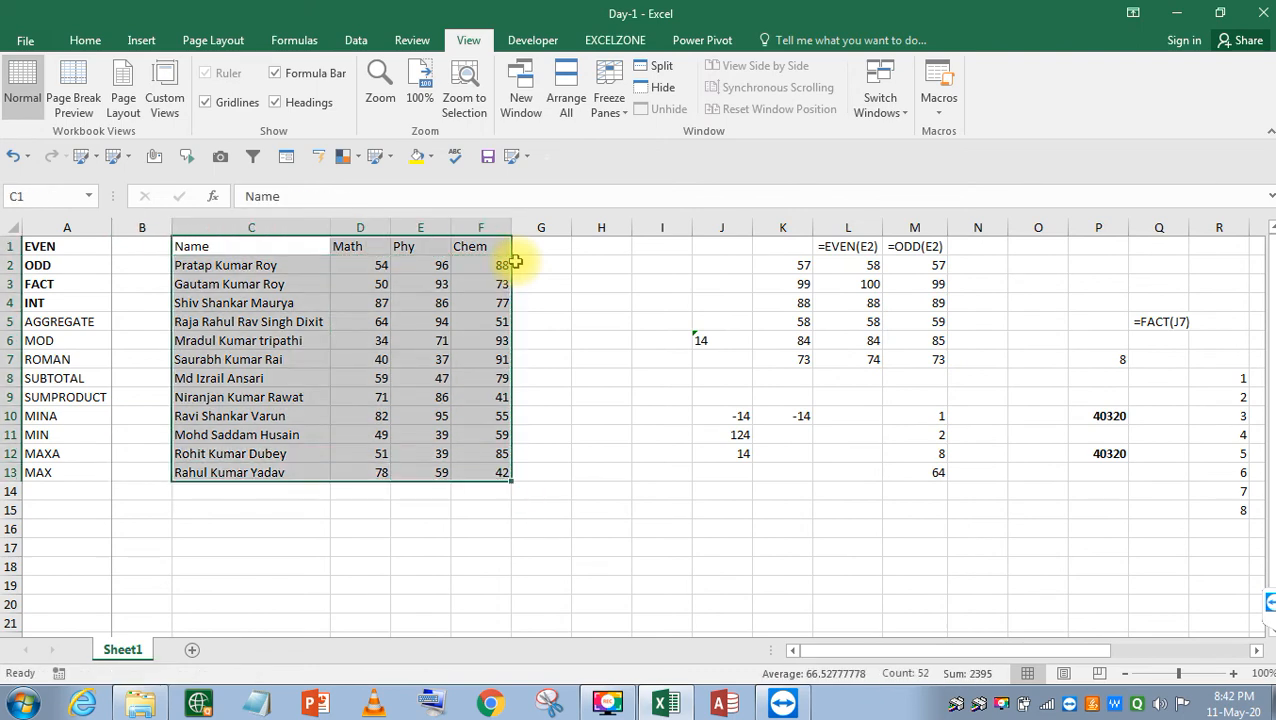
key("alt+h")
Apply All Borders to every cell of the C1:F13 table.
key("b")
key("a")
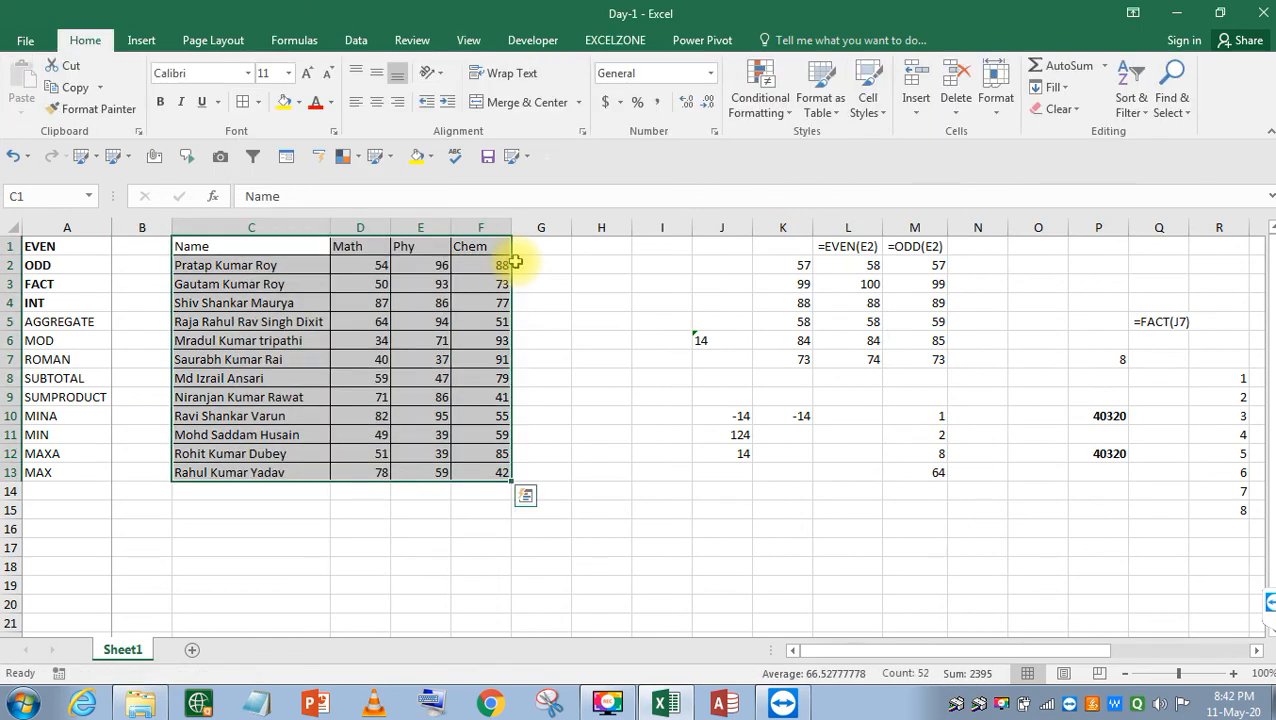
key("Down")
key("Up")
key("Right")
key("Left")
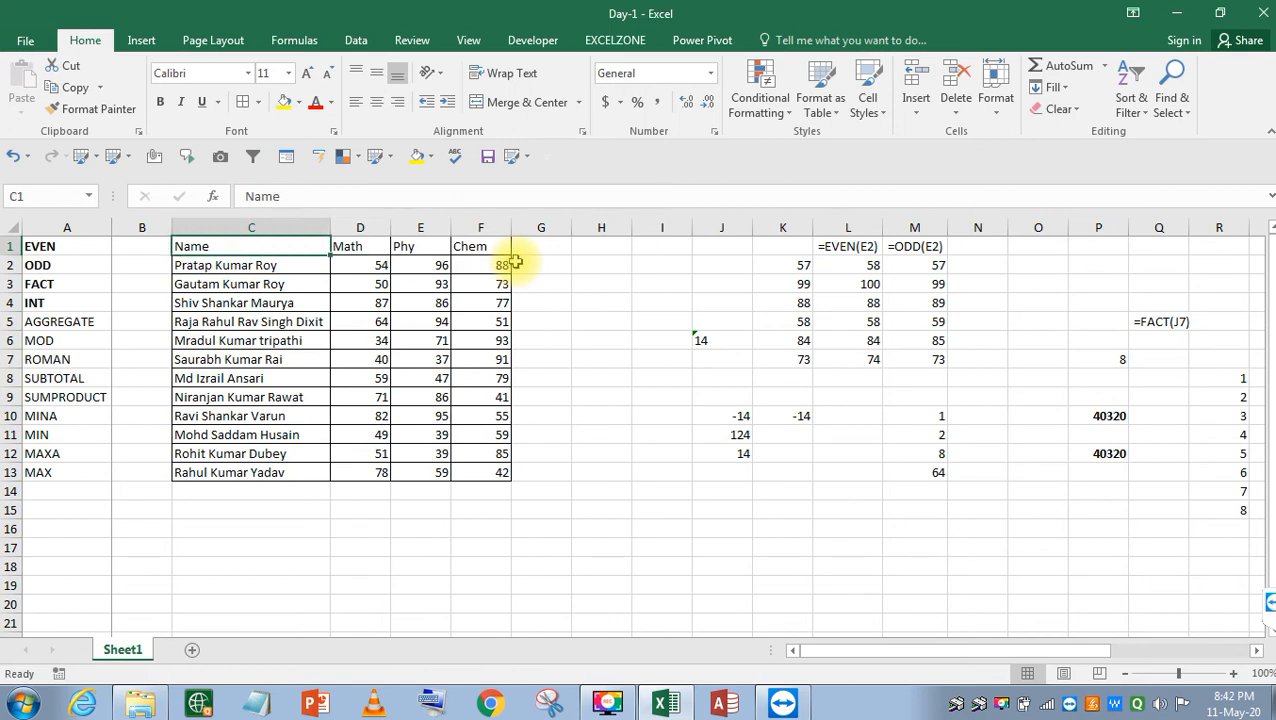
key("ctrl+shift+Right")
Centre the C1:F1 header row and give it a yellow fill.
key("alt+h")
key("a")
key("c")
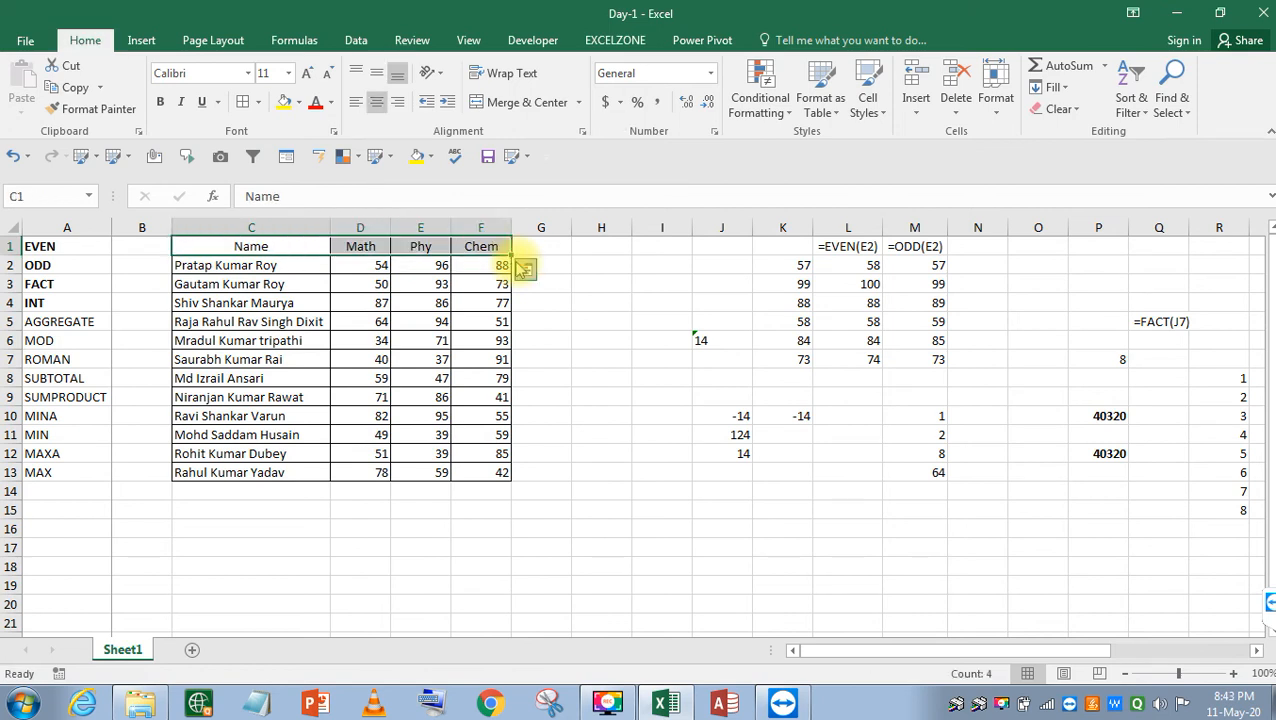
left_click(418, 157)
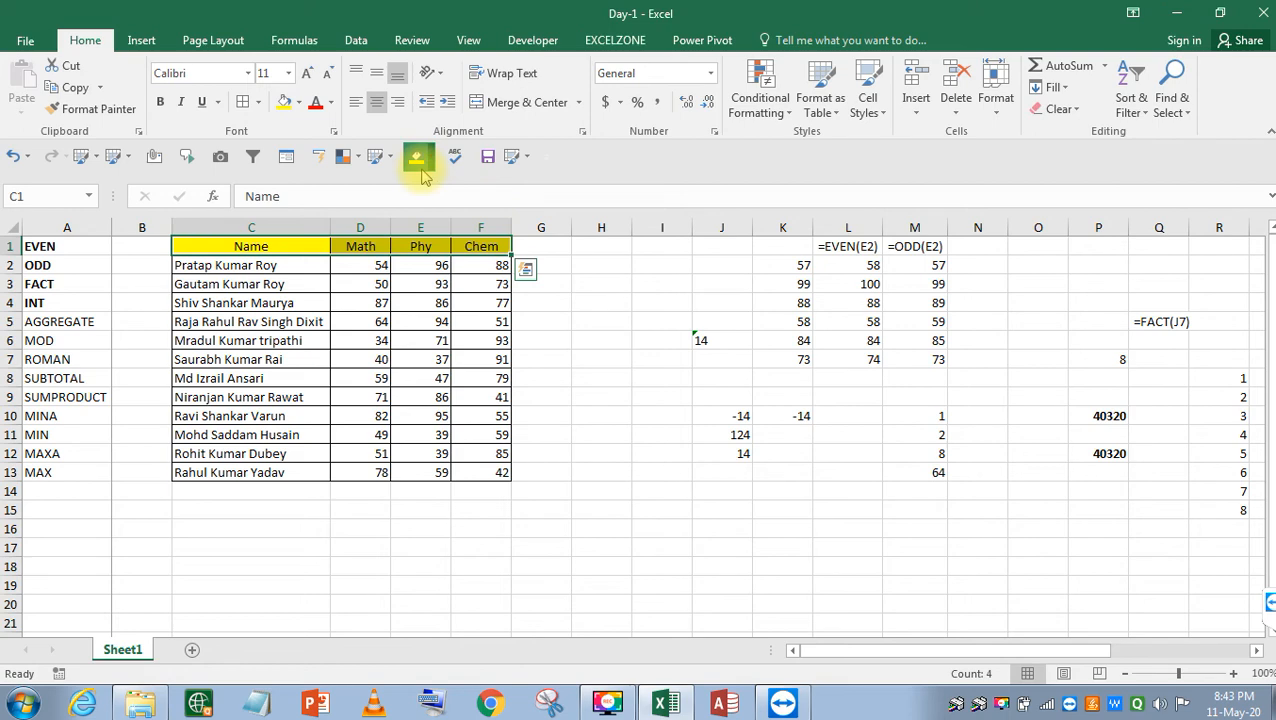
key("Down")
key("Down")
key("Down")
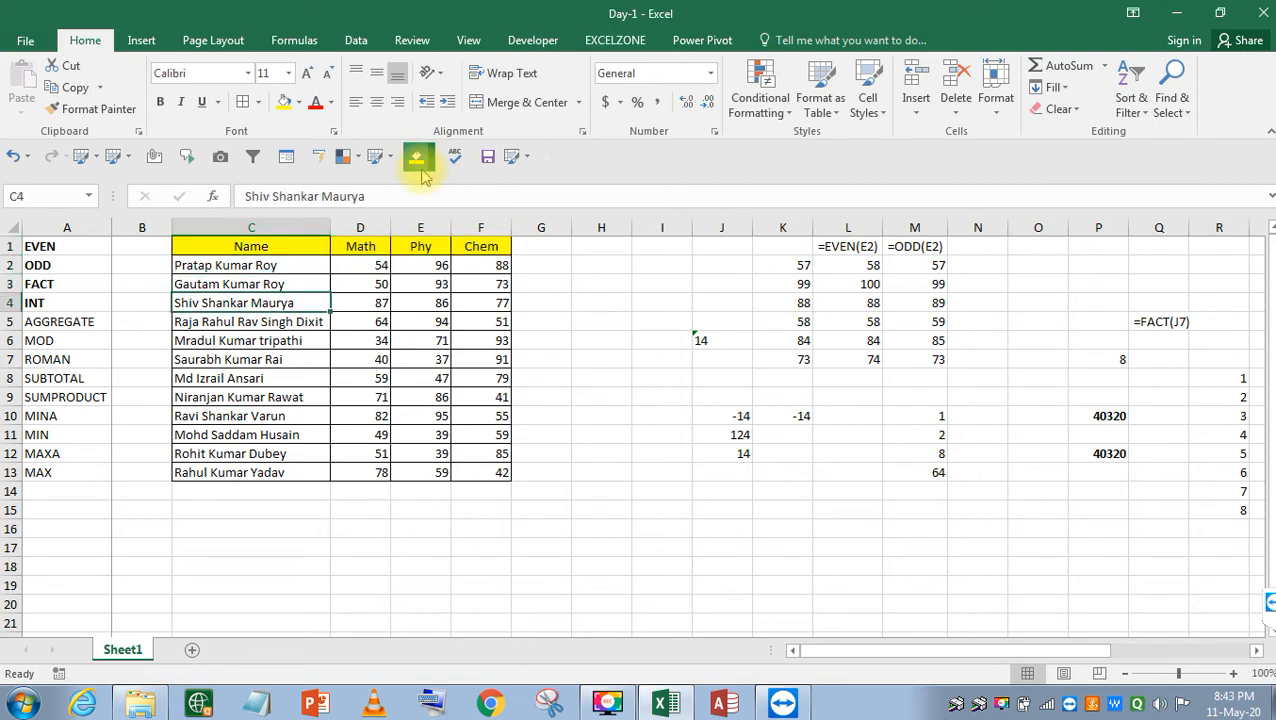
key("Down")
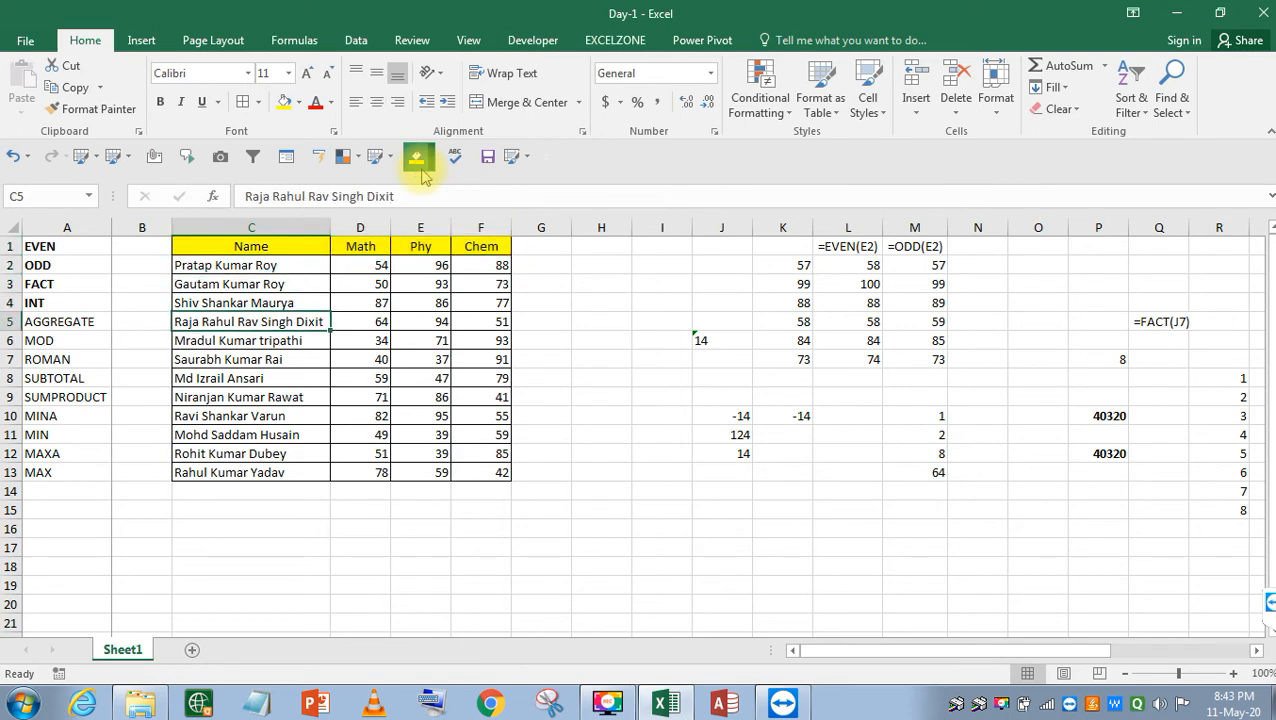
key("Right")
key("Right")
key("Left")
key("Up")
key("Down")
key("Down")
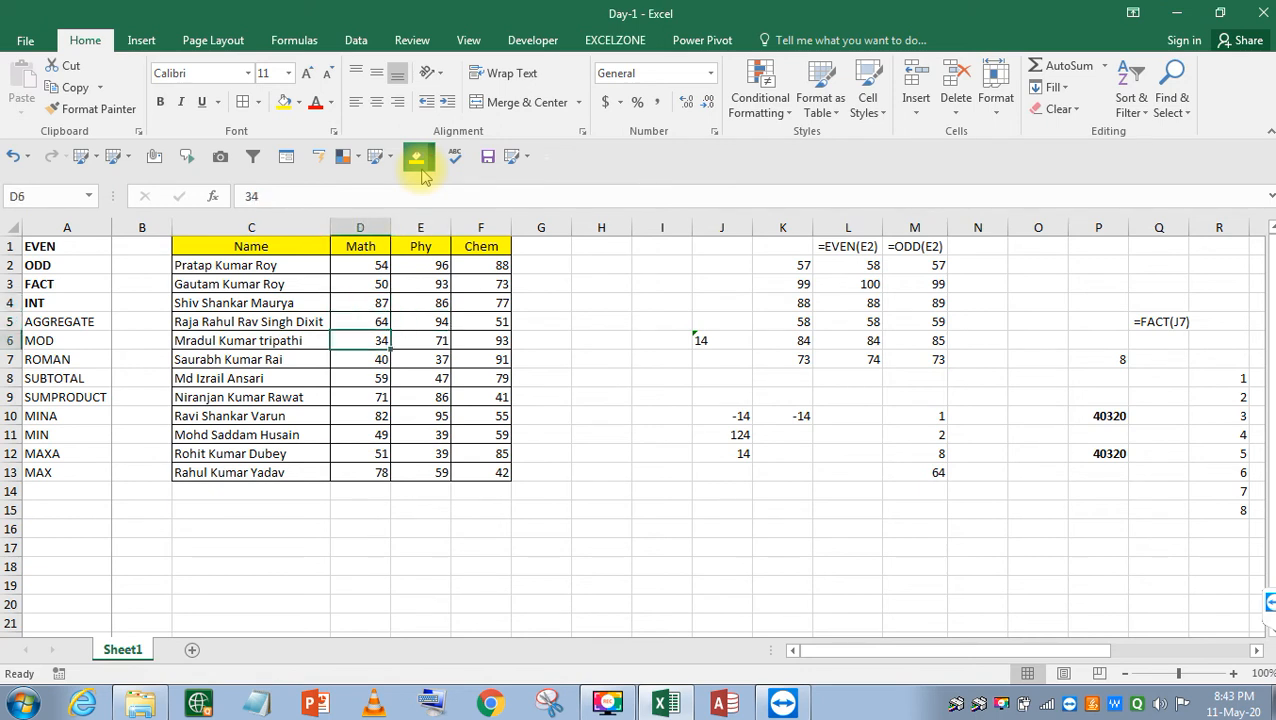
key("Down")
key("Down")
key("Down")
key("Down")
key("Down")
key("Down")
key("Down")
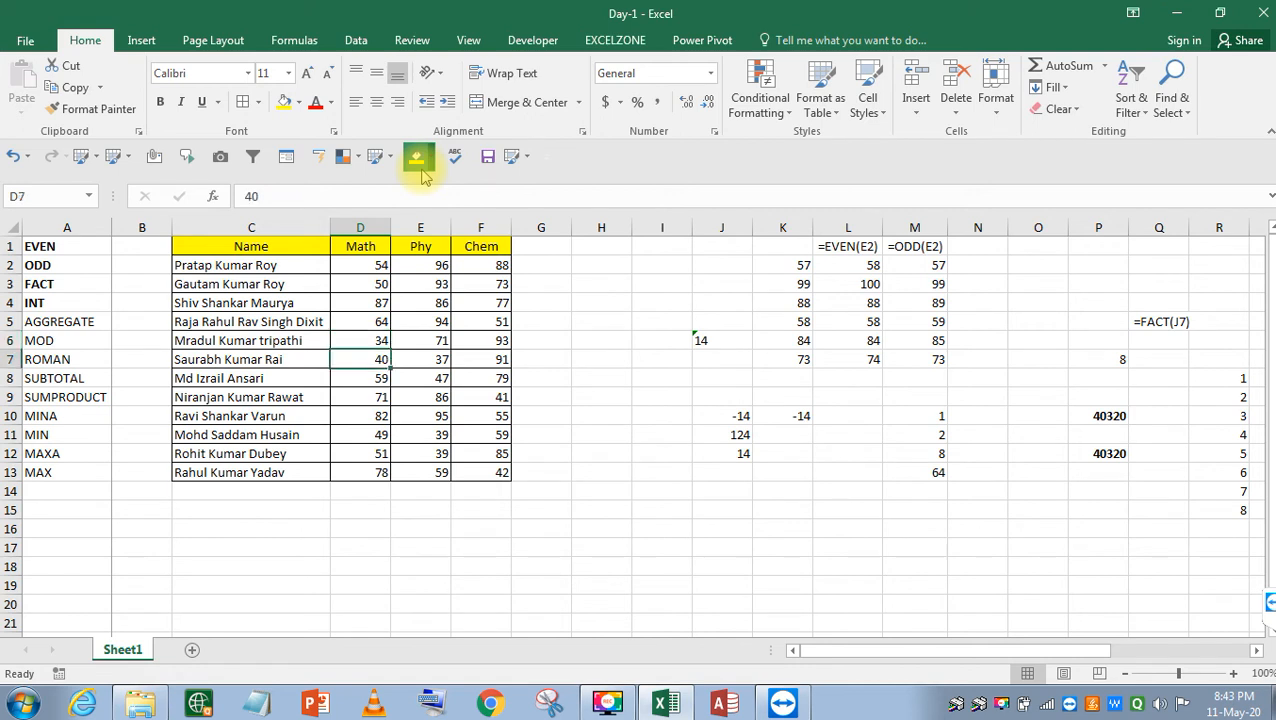
key("Up")
key("Up")
key("Up")
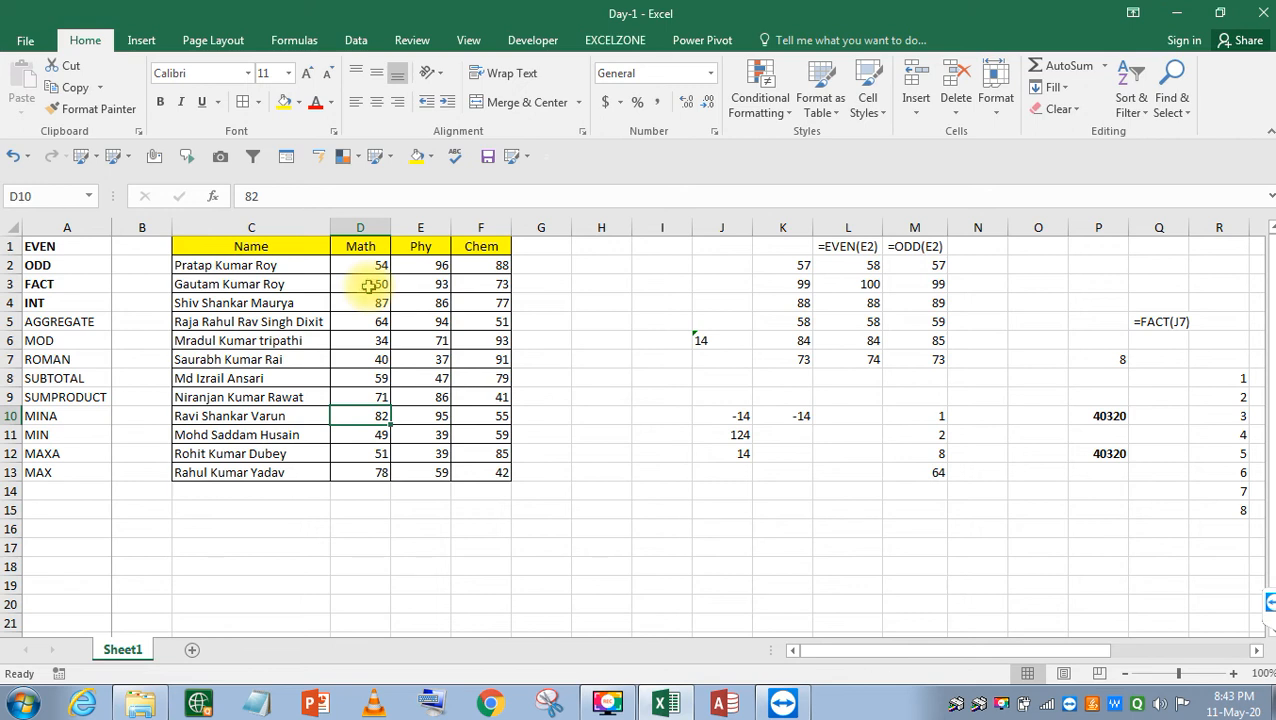
Type the label 'Subtotal' in C14, just below the last student's name.
left_click(395, 321)
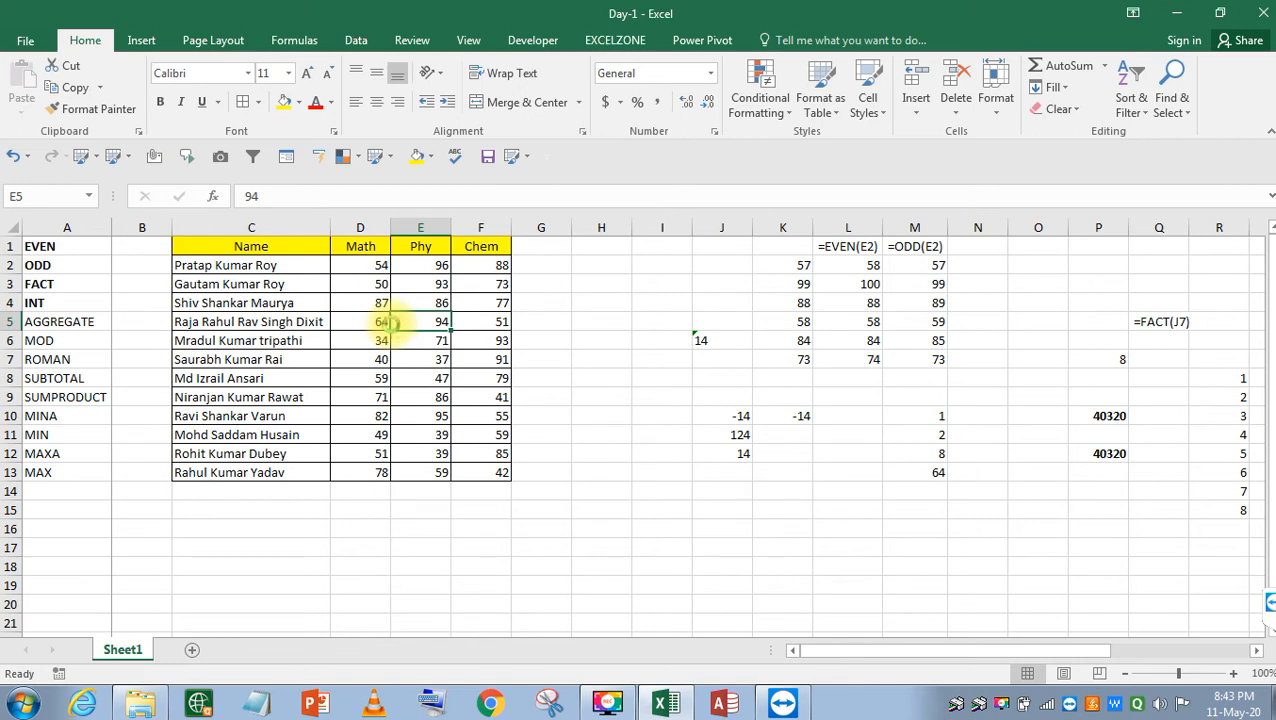
key("Left")
key("Left")
key("Left")
key("Down")
key("Down")
key("Up")
key("Right")
key("Right")
key("Left")
key("ctrl+Down")
key("Down")
type("S")
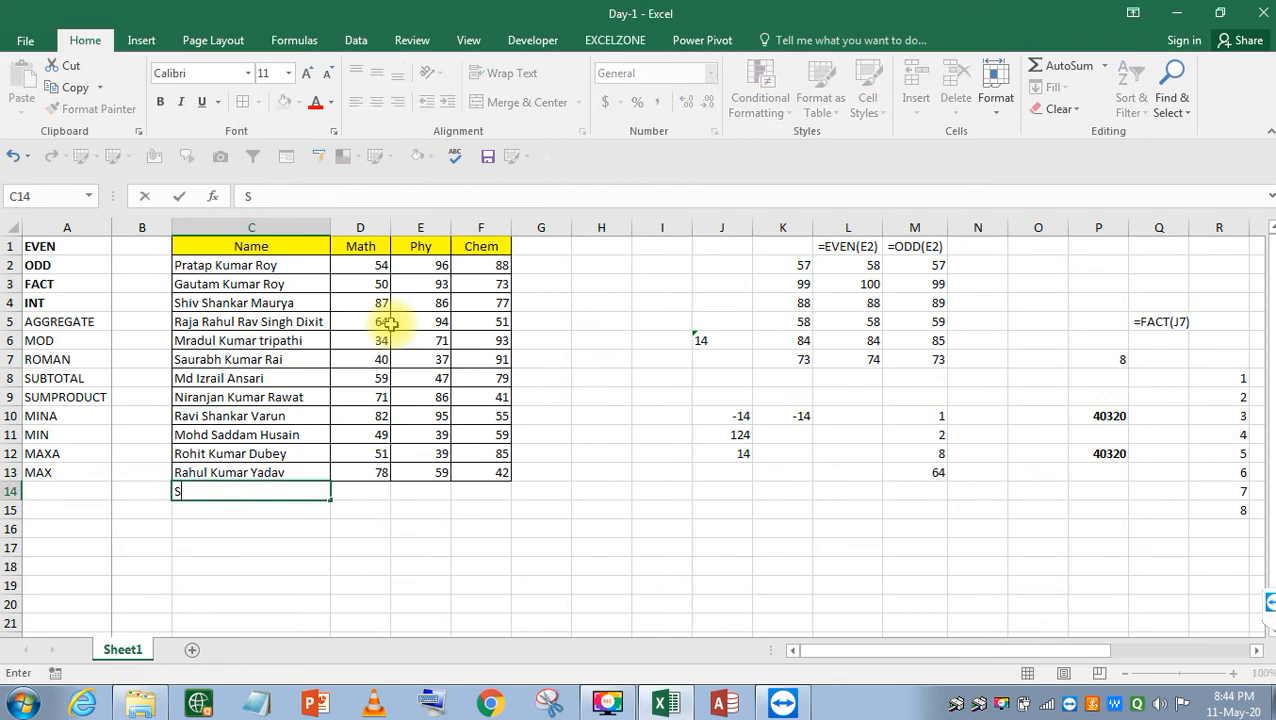
type("ubtotal")
key("Return")
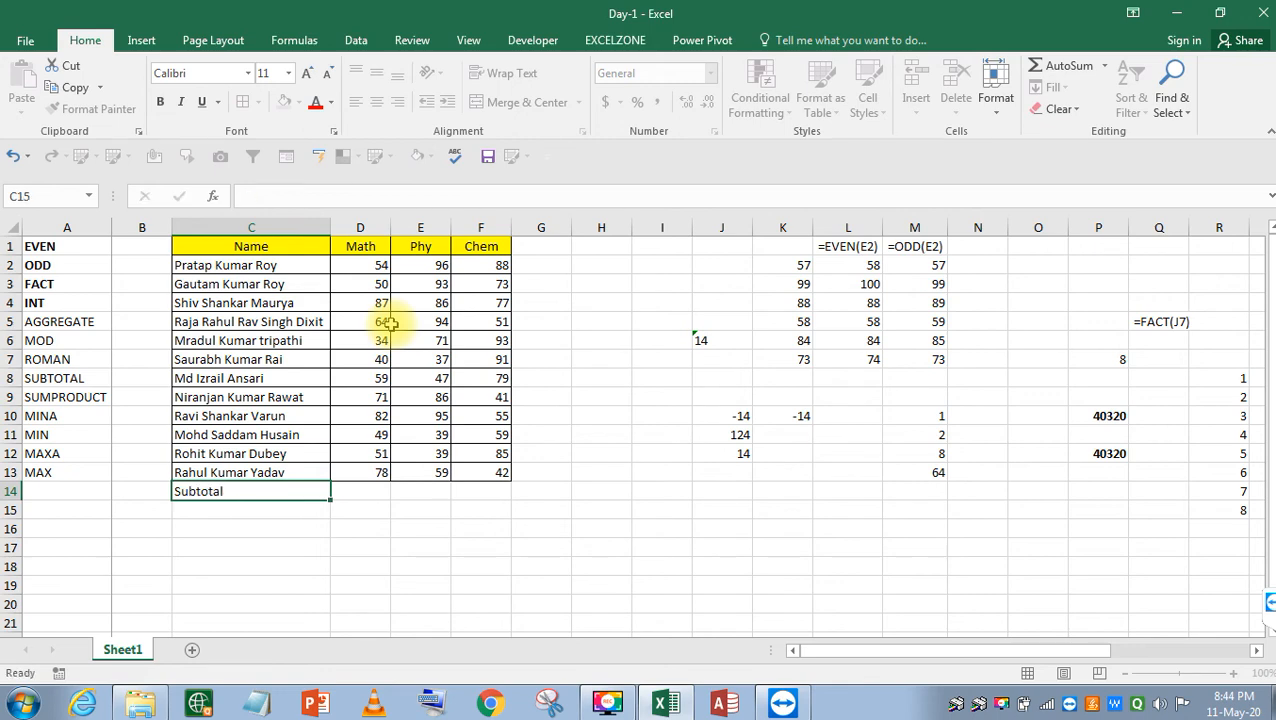
key("Up")
Bold the Subtotal label and start a =SUBTOTAL( formula in D14 under the Math marks.
key("ctrl+b")
key("Right")
key("Right")
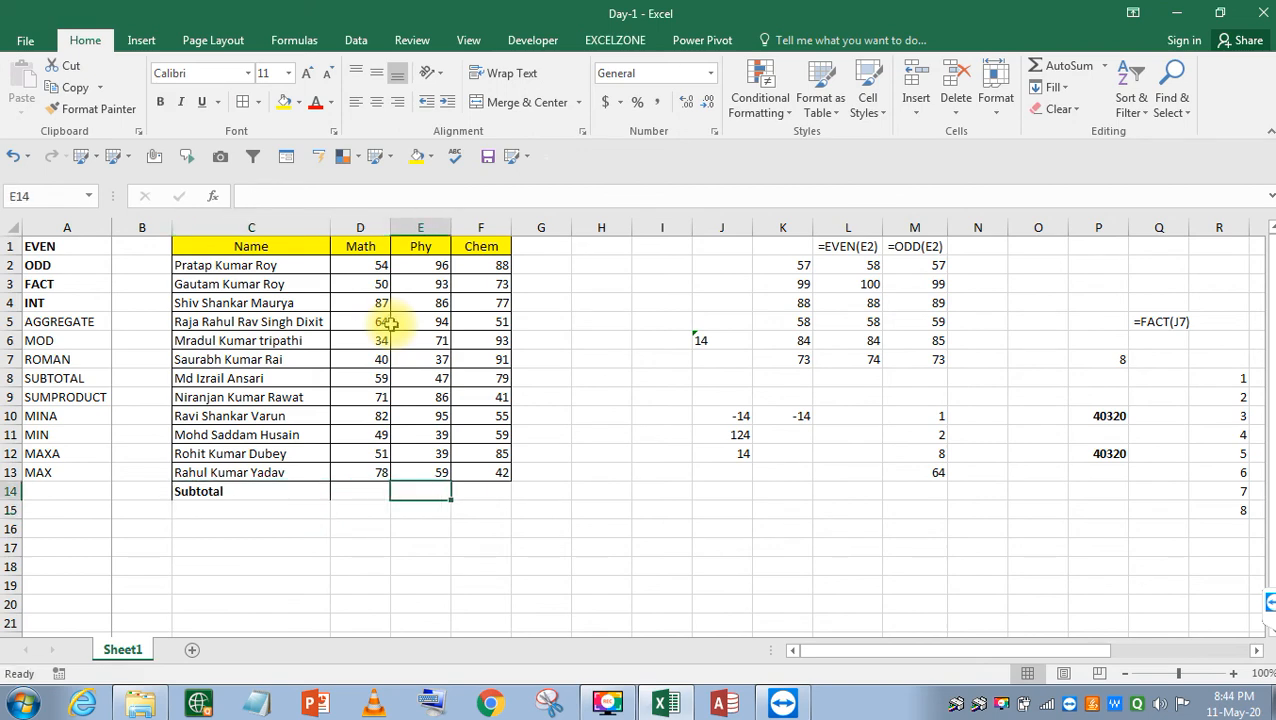
key("Left")
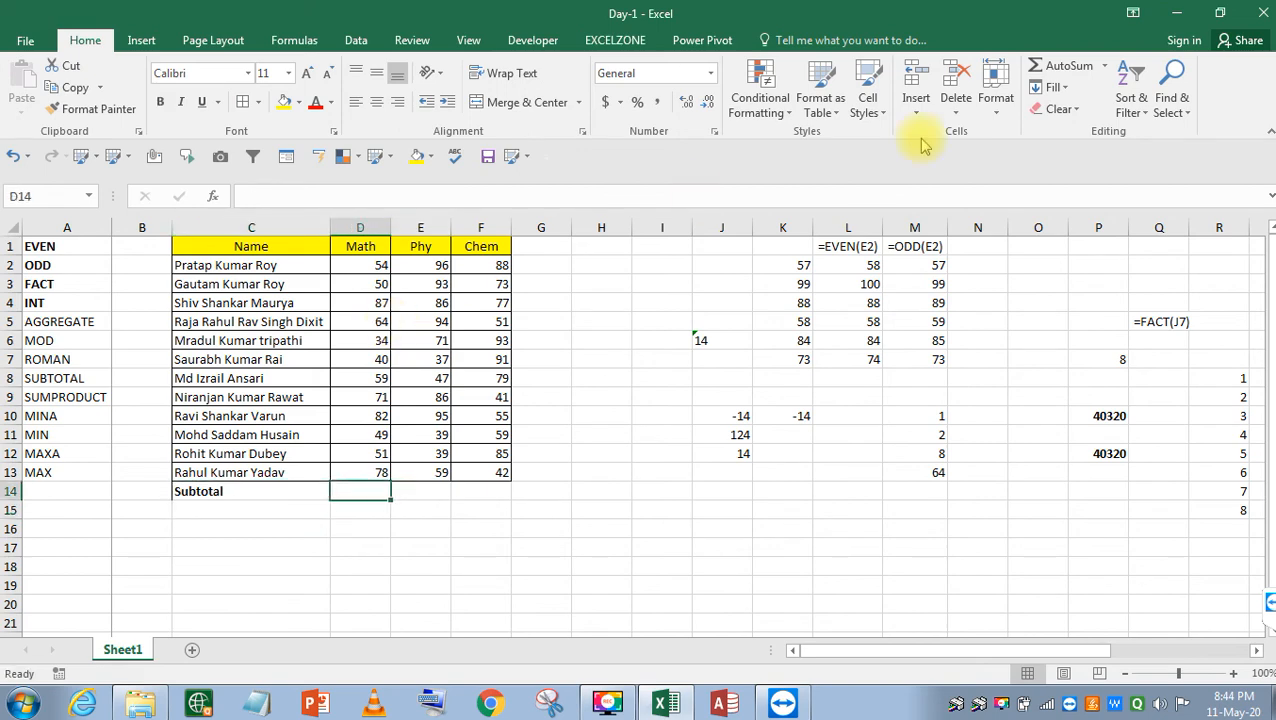
type("su")
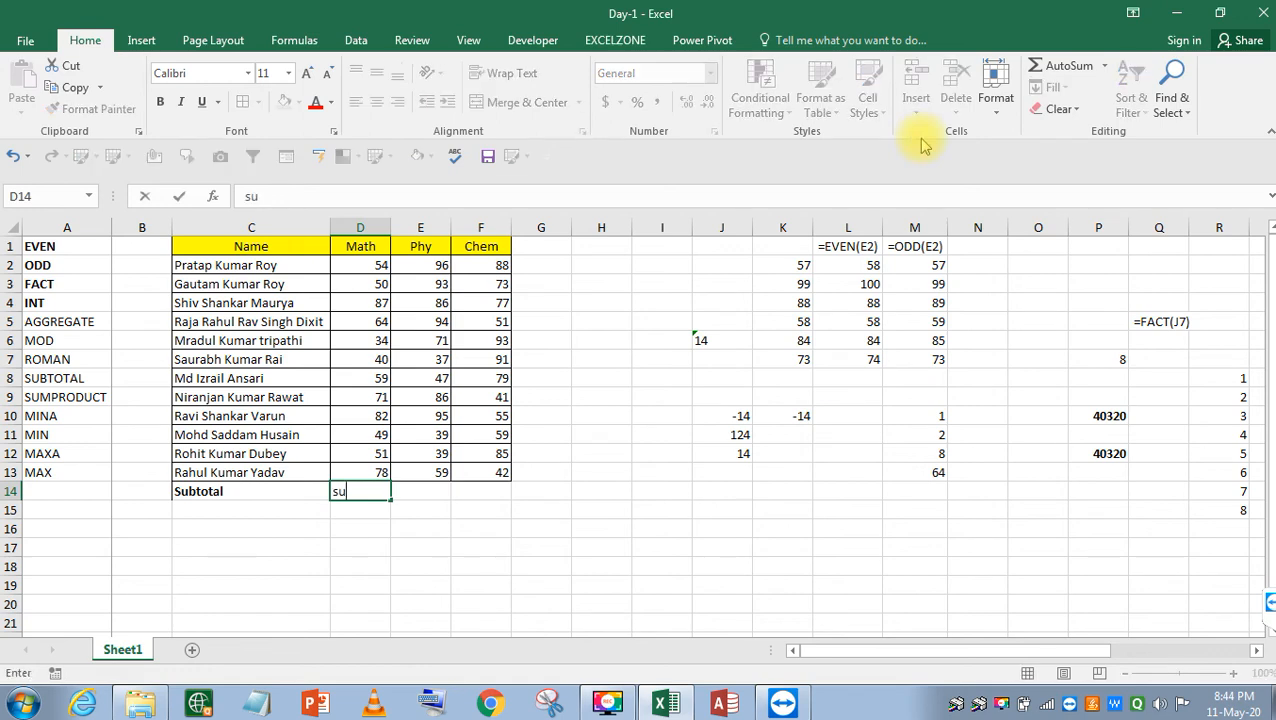
key("BackSpace")
key("BackSpace")
type("=su")
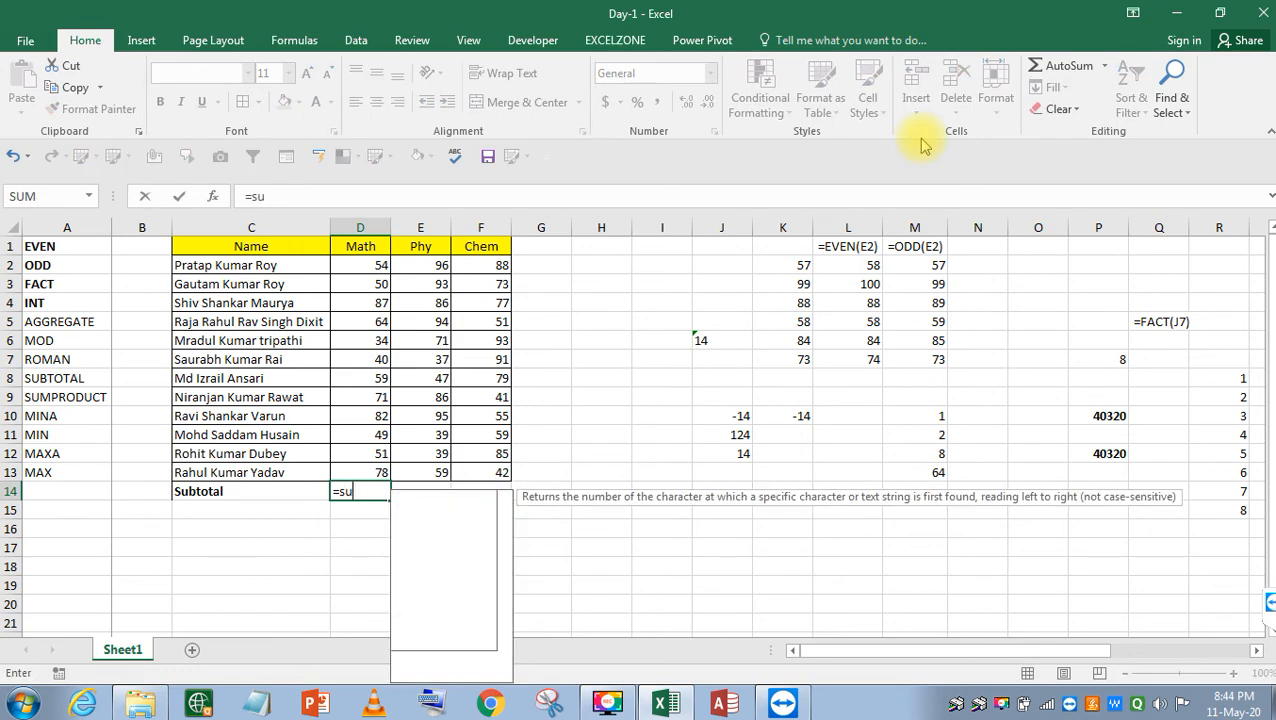
type("b")
key("Tab")
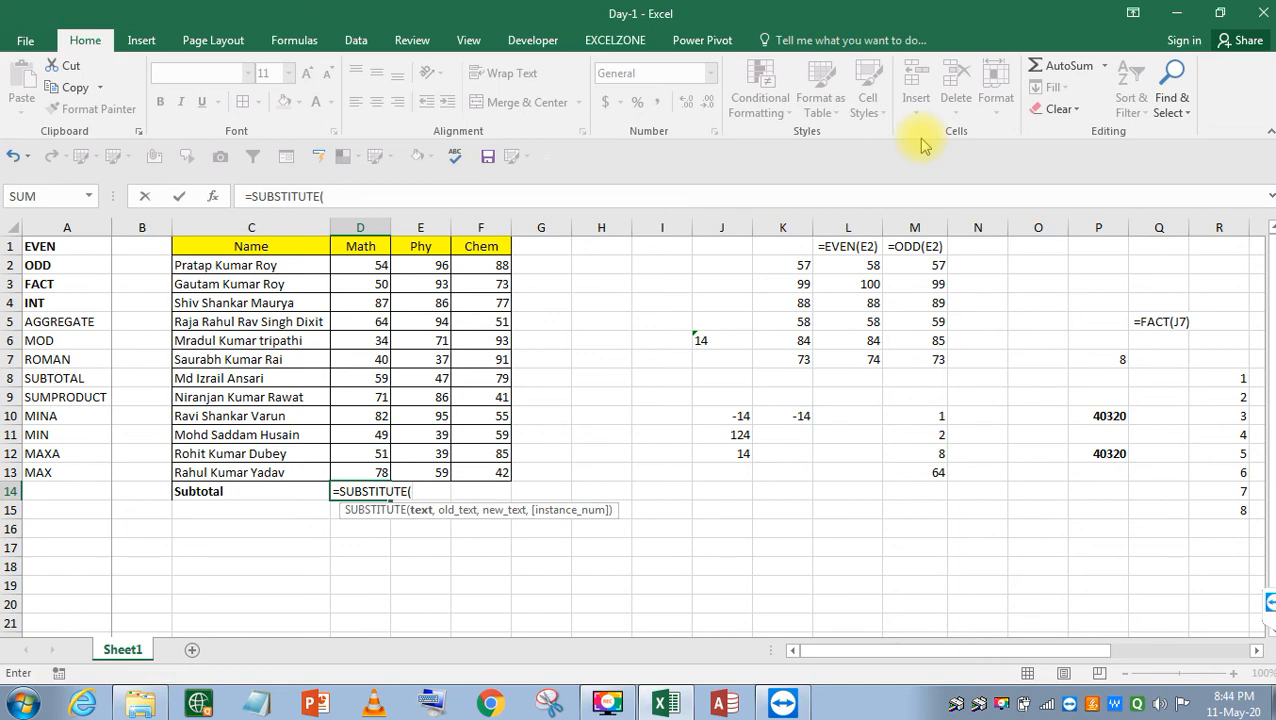
key("Escape")
type("=sub")
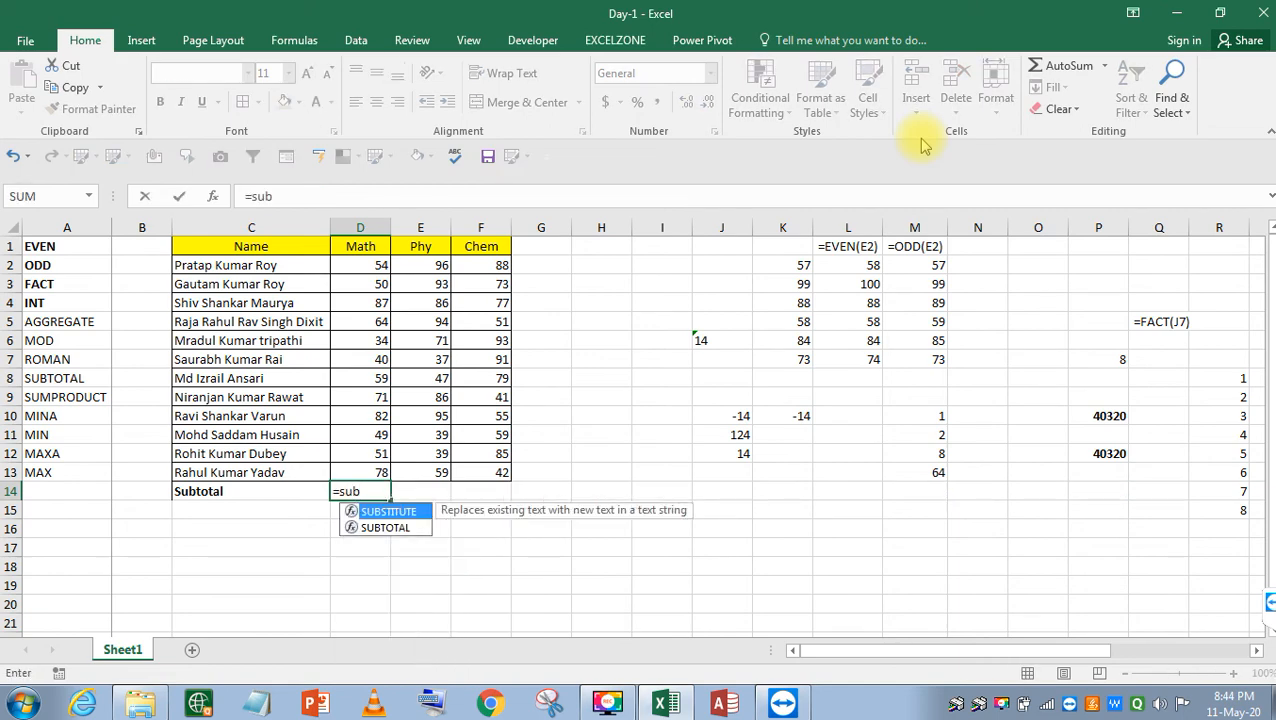
key("Down")
key("Tab")
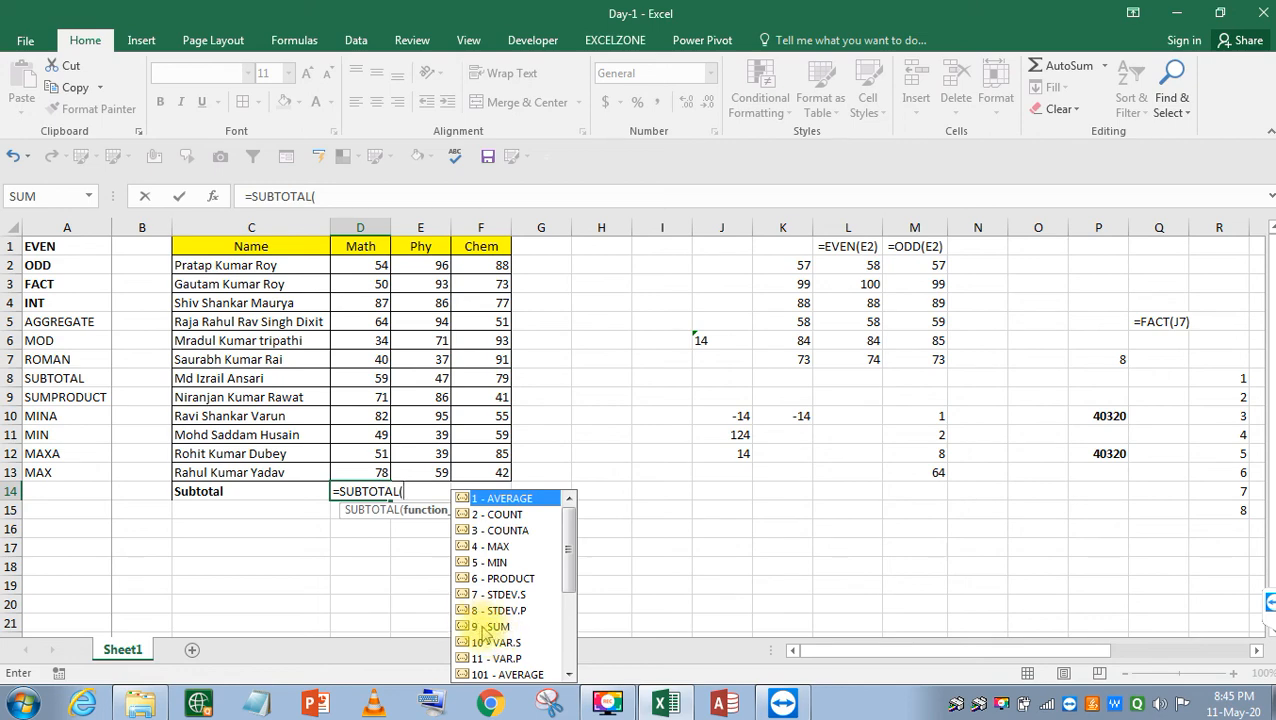
Complete =SUBTOTAL(9,D2:D13) in D14 so it totals the Math marks as 719.
type("9,")
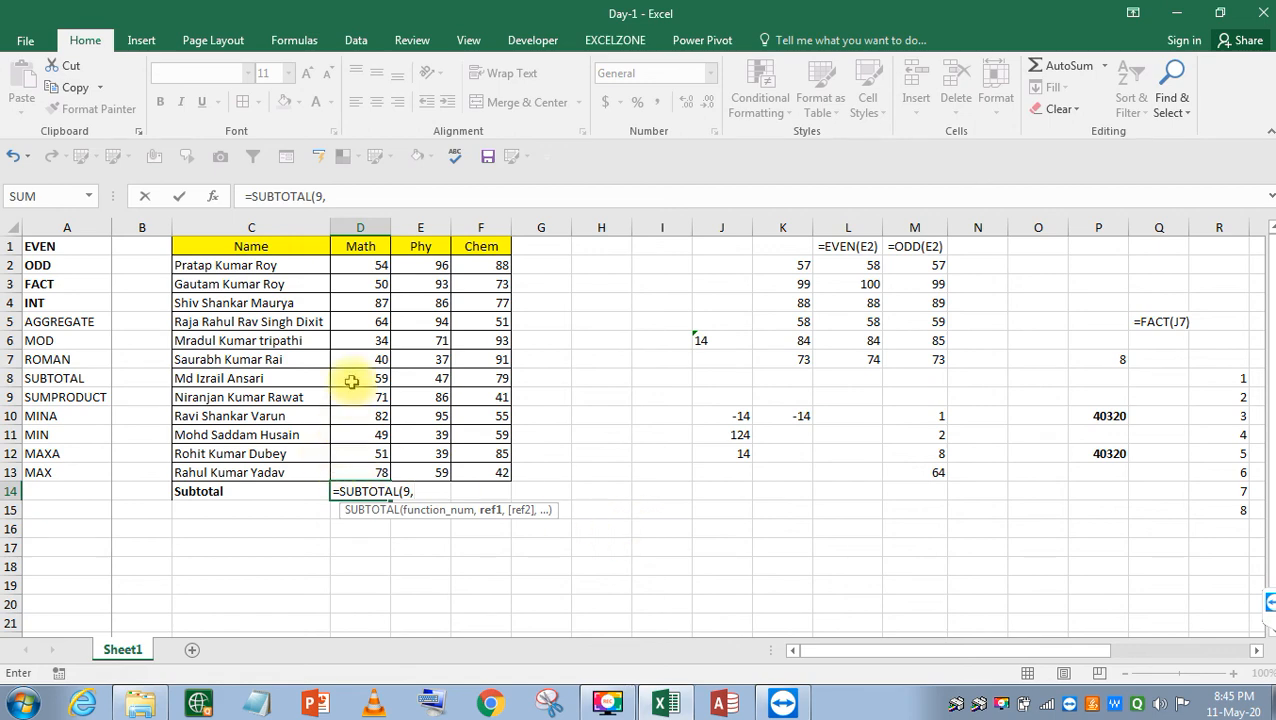
left_click(364, 267)
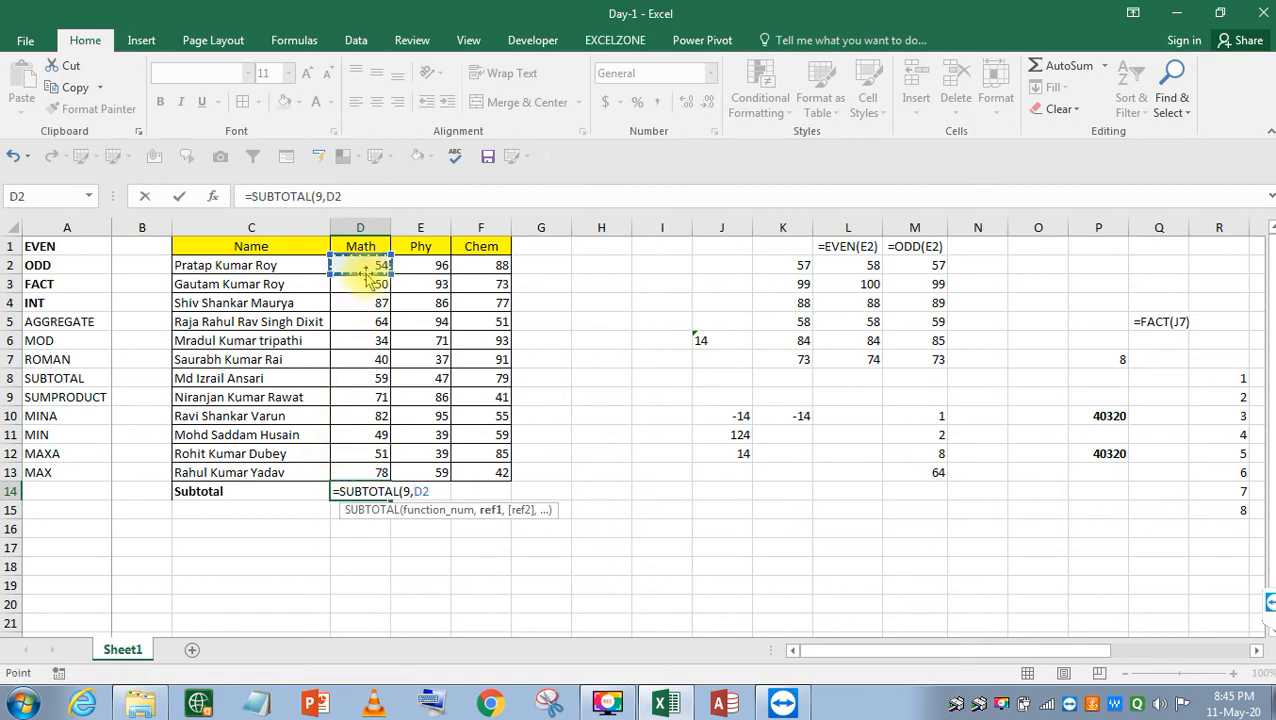
key("shift+Down")
key("shift+Down")
key("shift+Down")
key("shift+Down")
key("shift+Down")
key("shift+Down")
key("shift+Down")
key("shift+Down")
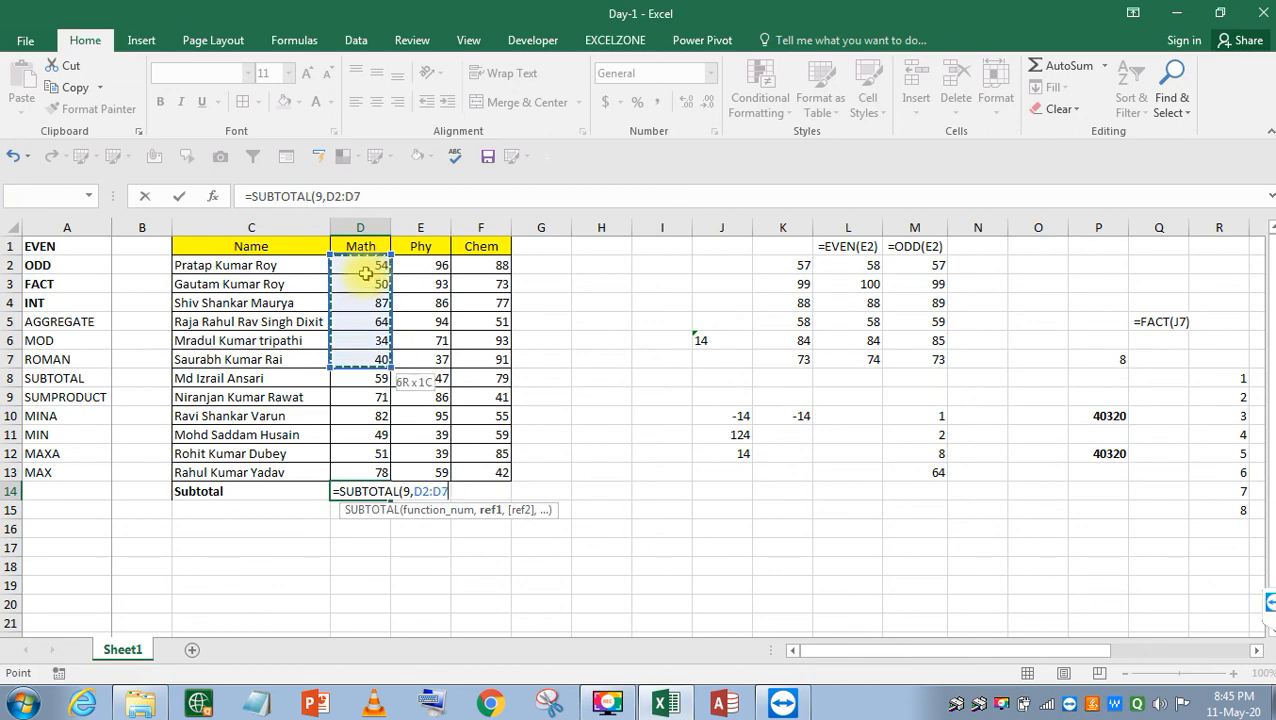
key("shift+Down")
key("shift+Down")
key("shift+Down")
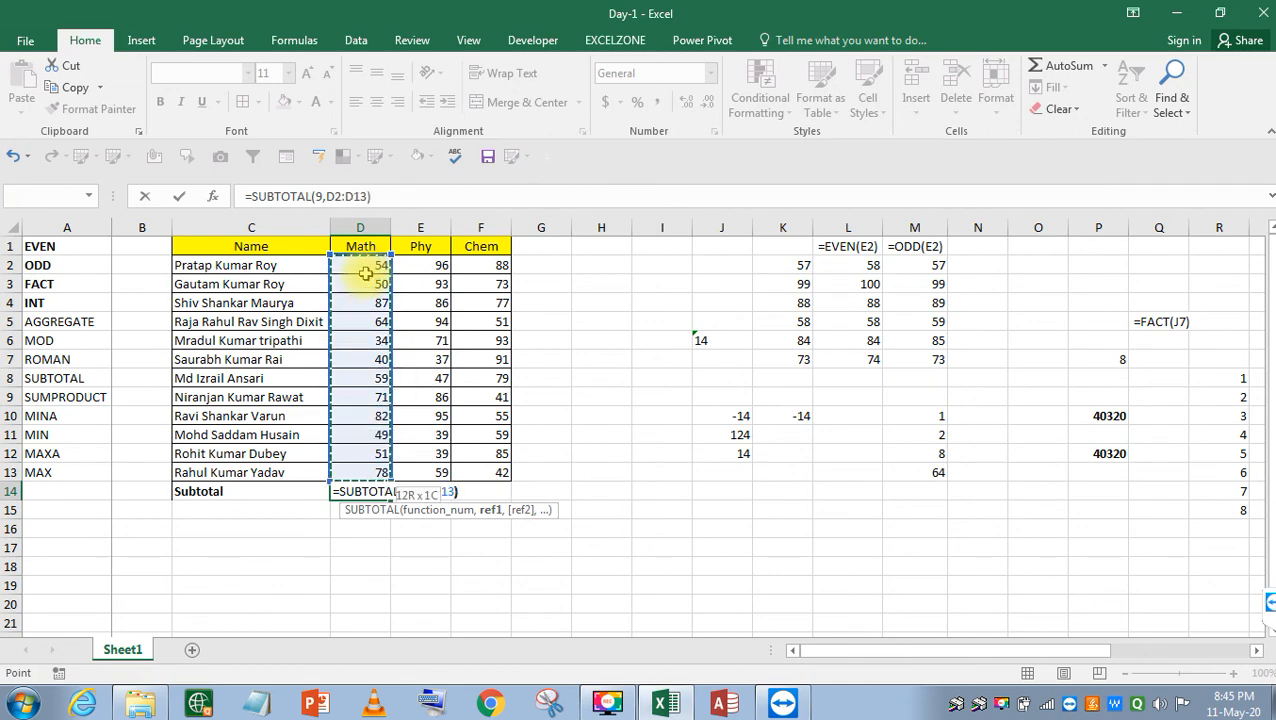
type(")")
key("Return")
key("Up")
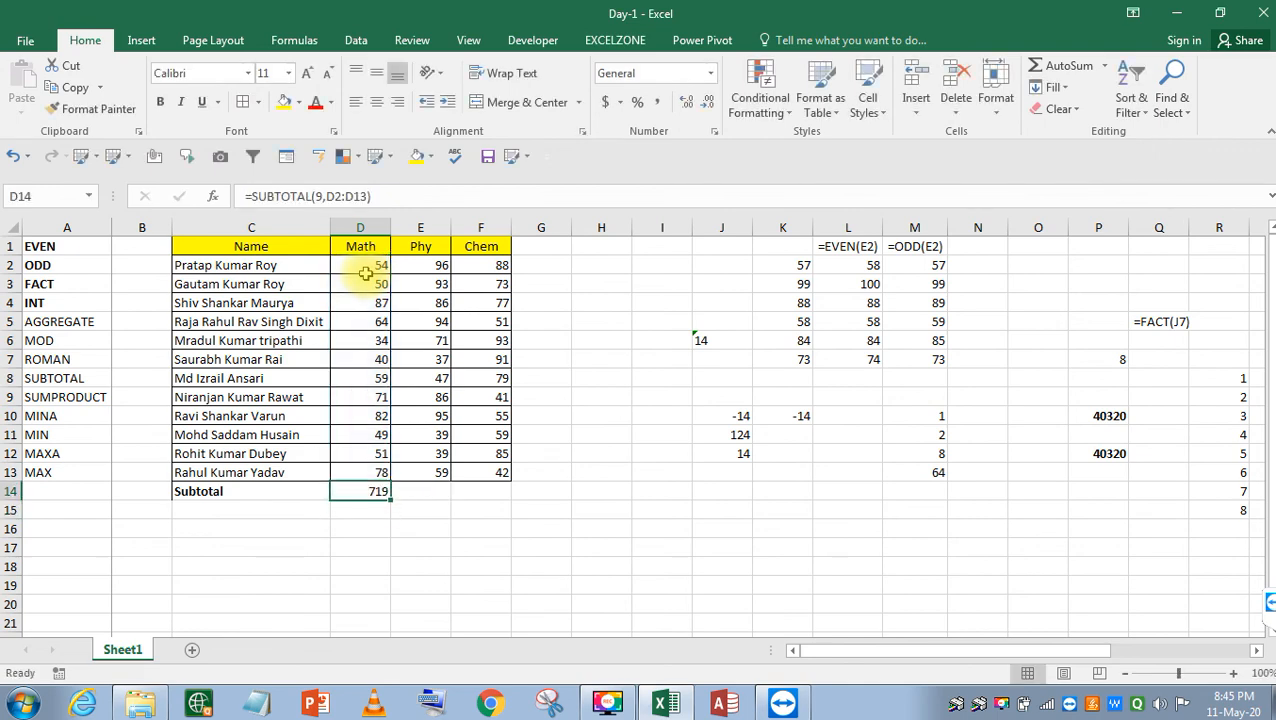
Bold the subtotal value and add the label 'sum' in C15.
key("ctrl+b")
key("Down")
key("Up")
key("Left")
key("Down")
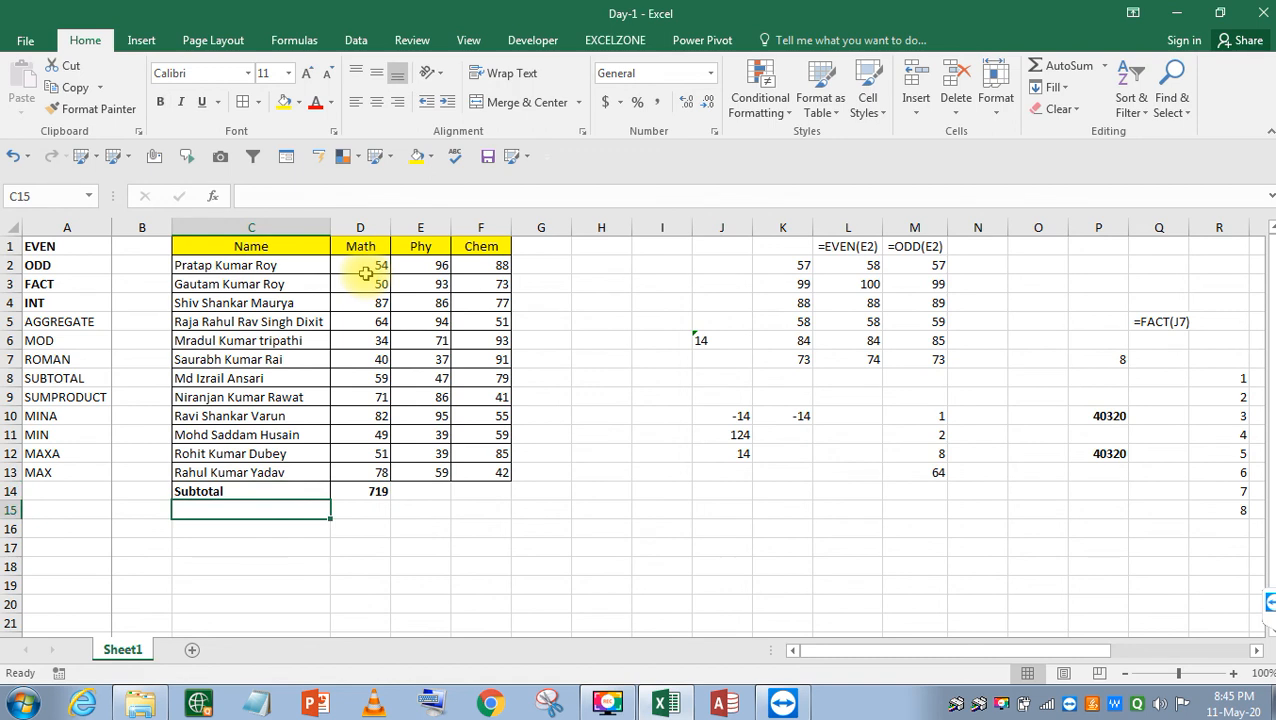
type("sum")
key("BackSpace")
type("m")
key("Return")
Enter =SUM(D2:D13) in D15, giving 719, and make it bold.
key("Up")
key("Right")
type("=sum")
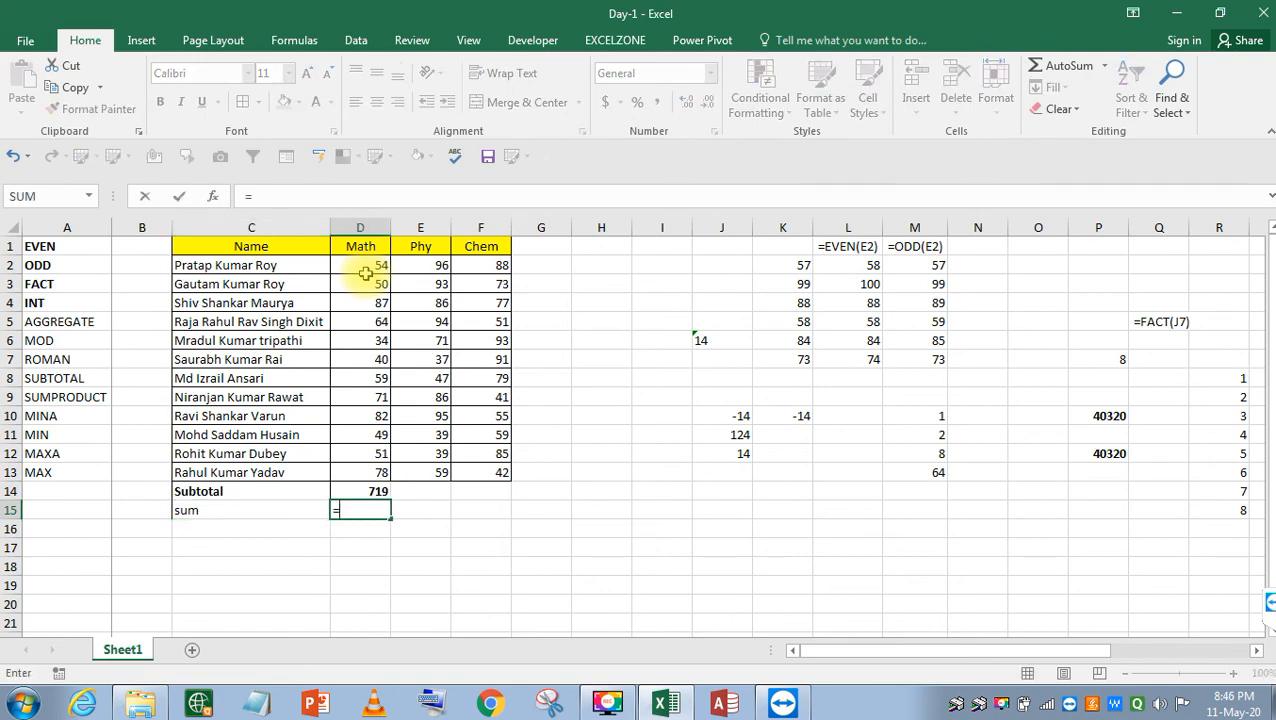
key("Tab")
key("Up")
key("Up")
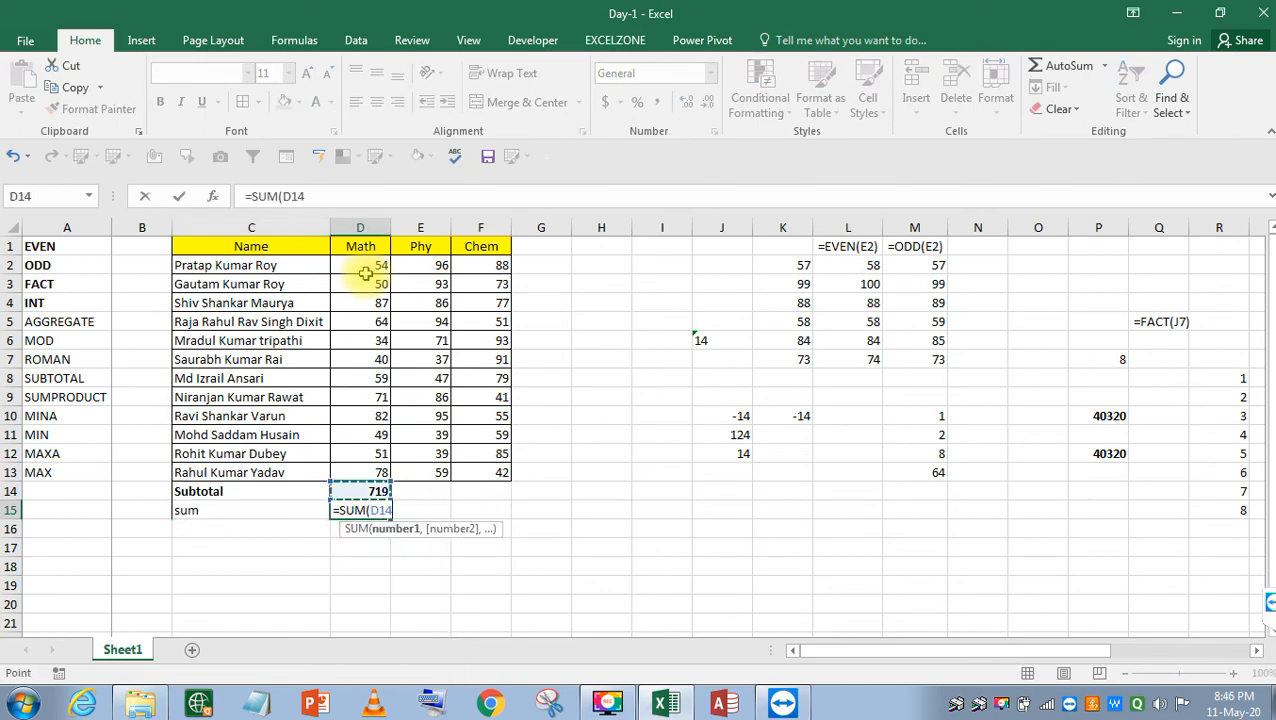
key("shift+Up")
key("shift+Up")
key("shift+Up")
key("shift+Up")
key("shift+Up")
key("shift+Up")
key("shift+Up")
key("shift+Up")
key("shift+Up")
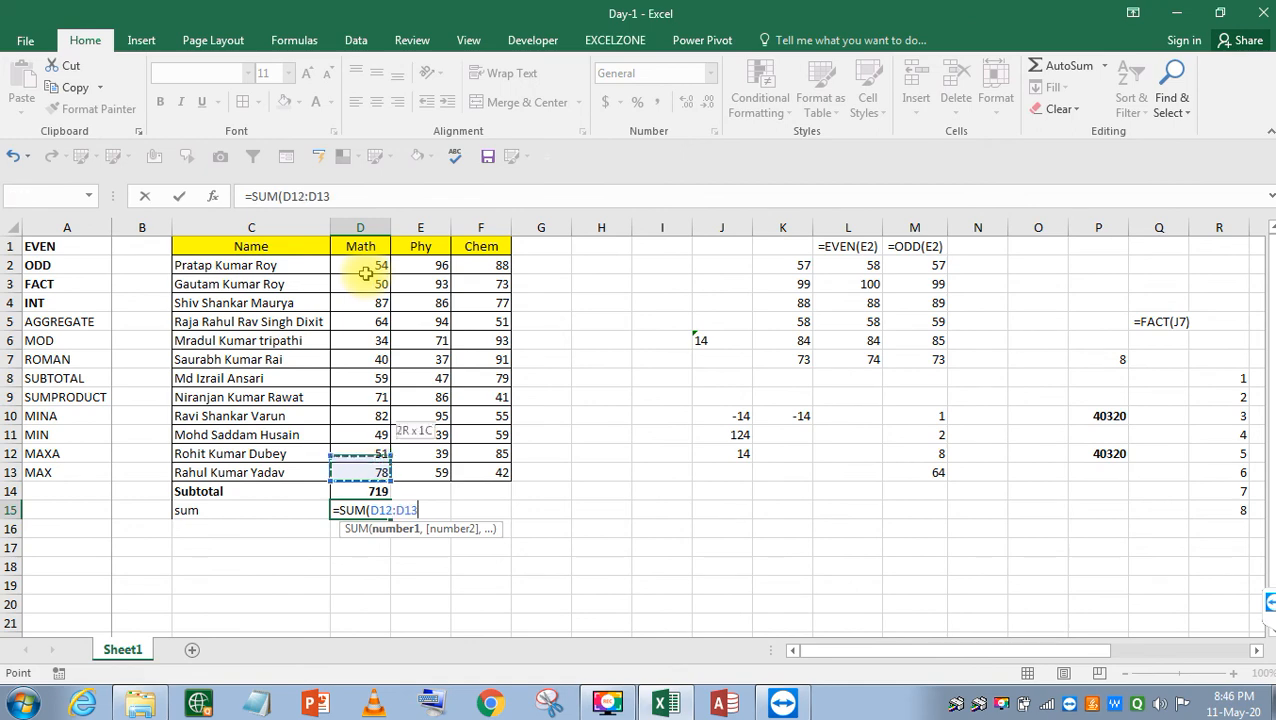
key("shift+Up")
key("shift+Up")
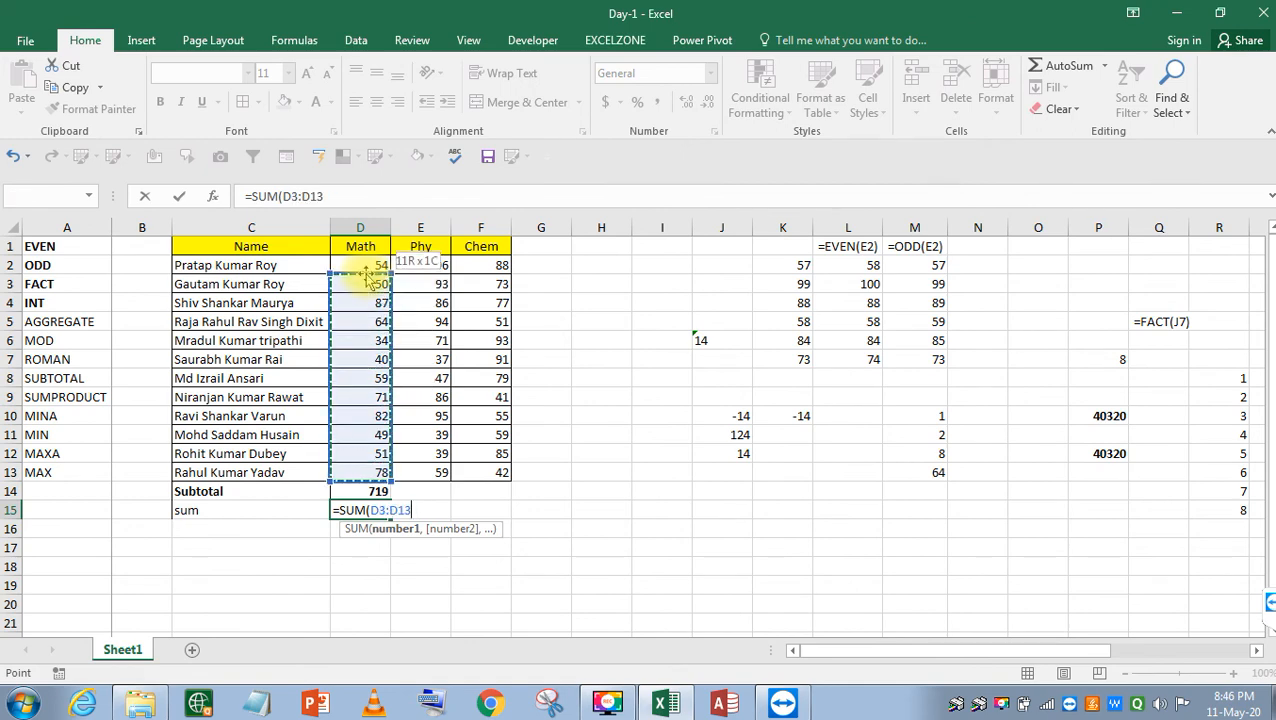
key("ctrl+Return")
key("ctrl+b")
Apply All Borders to the two total rows and bold the Subtotal and sum labels.
key("Up")
key("Up")
key("Left")
key("Down")
key("shift+Right")
key("shift+Right")
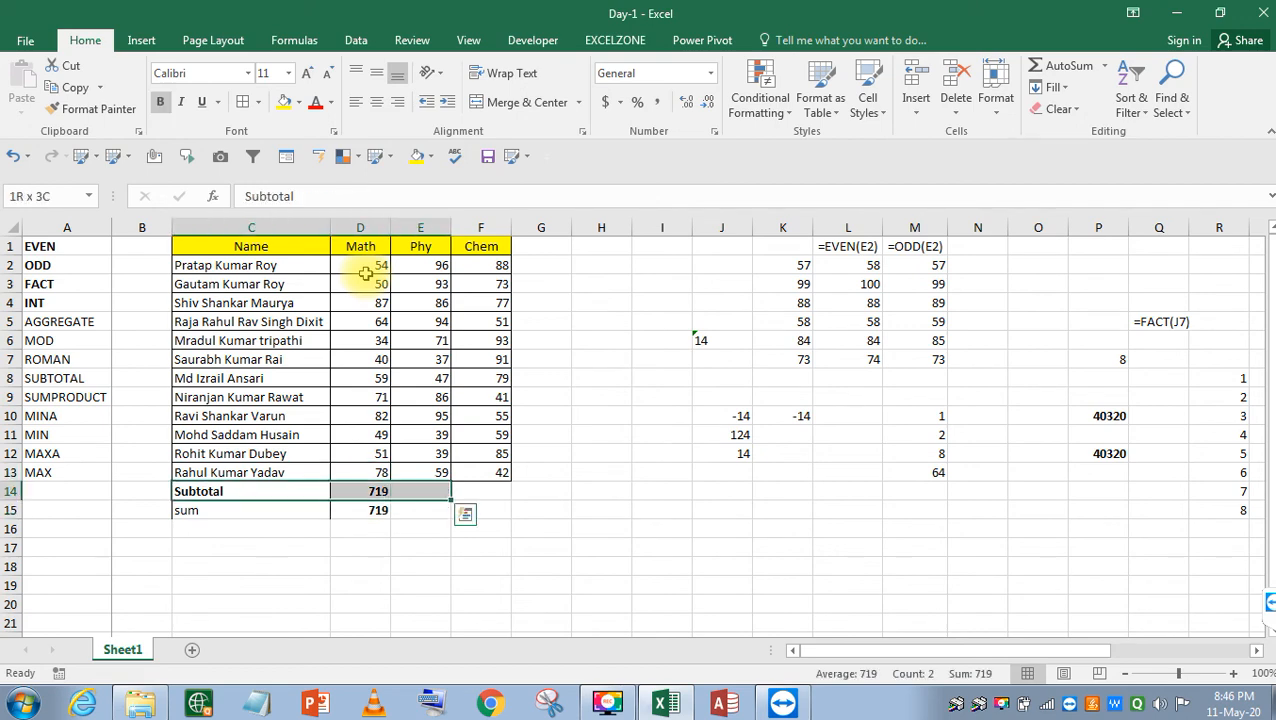
key("shift+Right")
key("shift+Down")
key("alt")
key("h")
key("b")
key("a")
key("shift+Left")
key("shift+Left")
key("shift+Left")
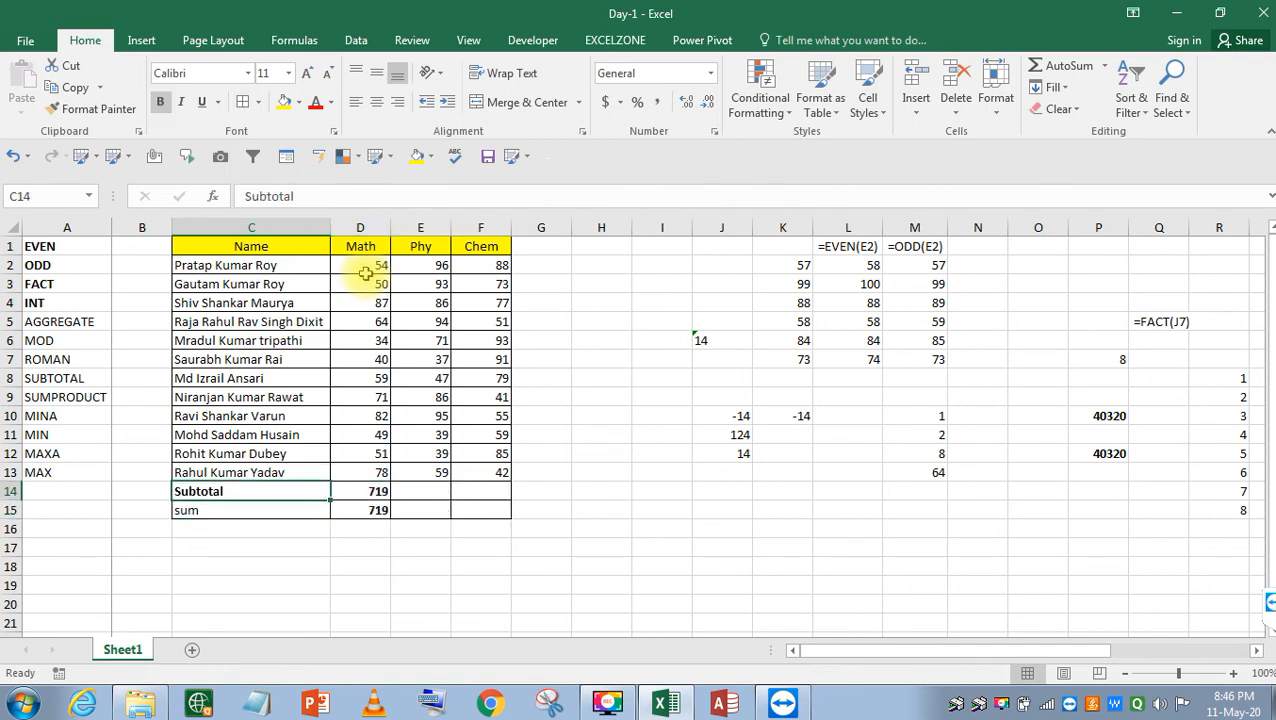
key("ctrl+b")
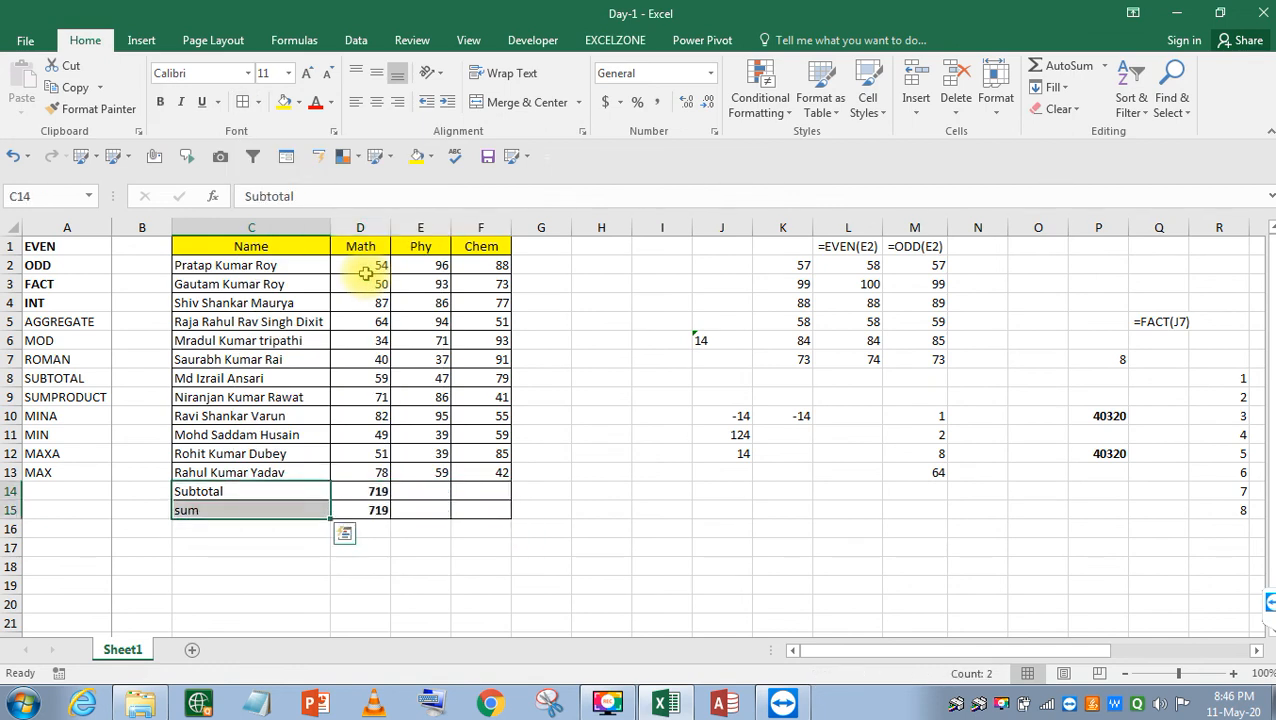
key("ctrl+b")
key("Right")
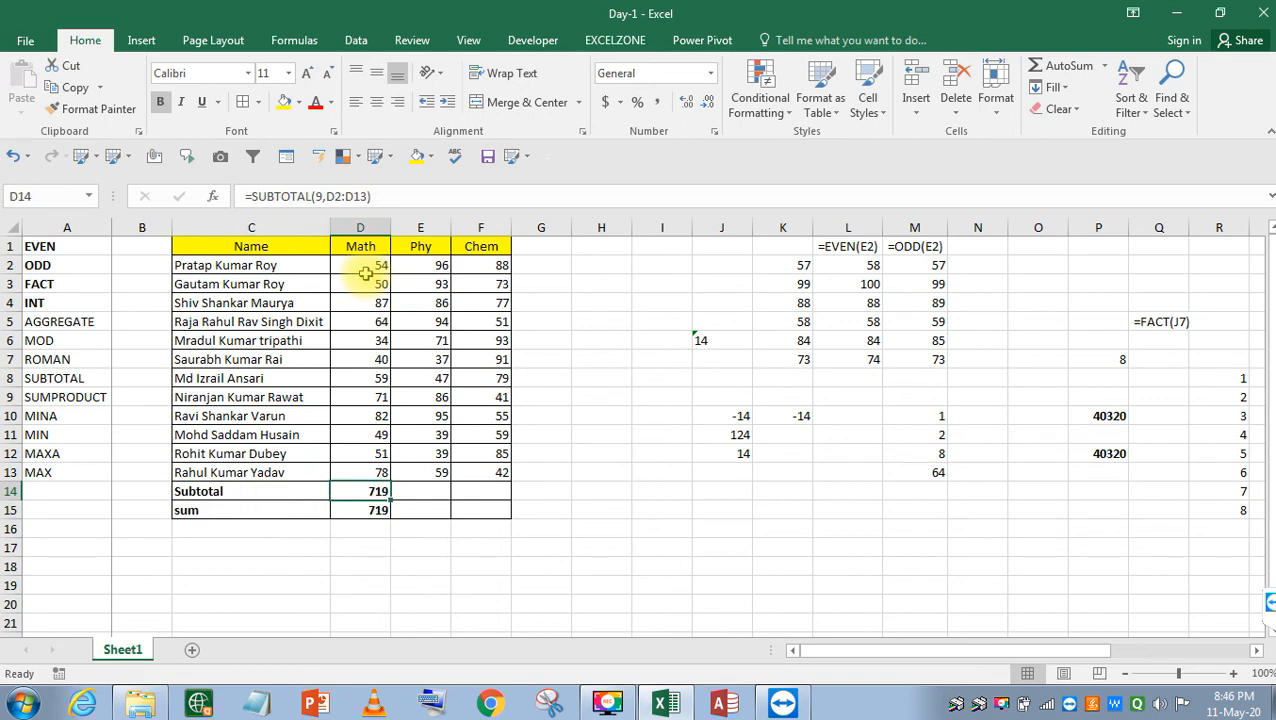
key("ctrl+Up")
key("Left")
Turn on AutoFilter for the table headers and autofit the Math and Chem columns.
key("alt")
key("d")
key("f")
key("f")
key("Right")
key("alt")
key("o")
key("c")
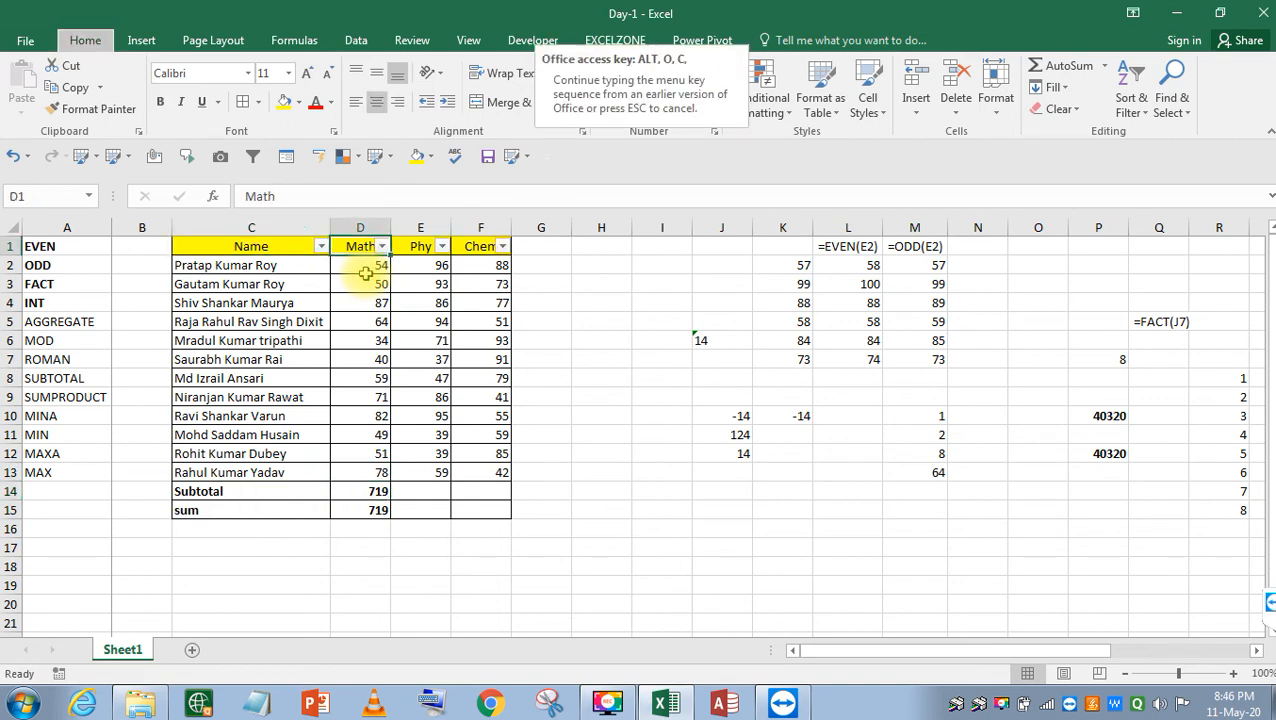
key("a")
key("Right")
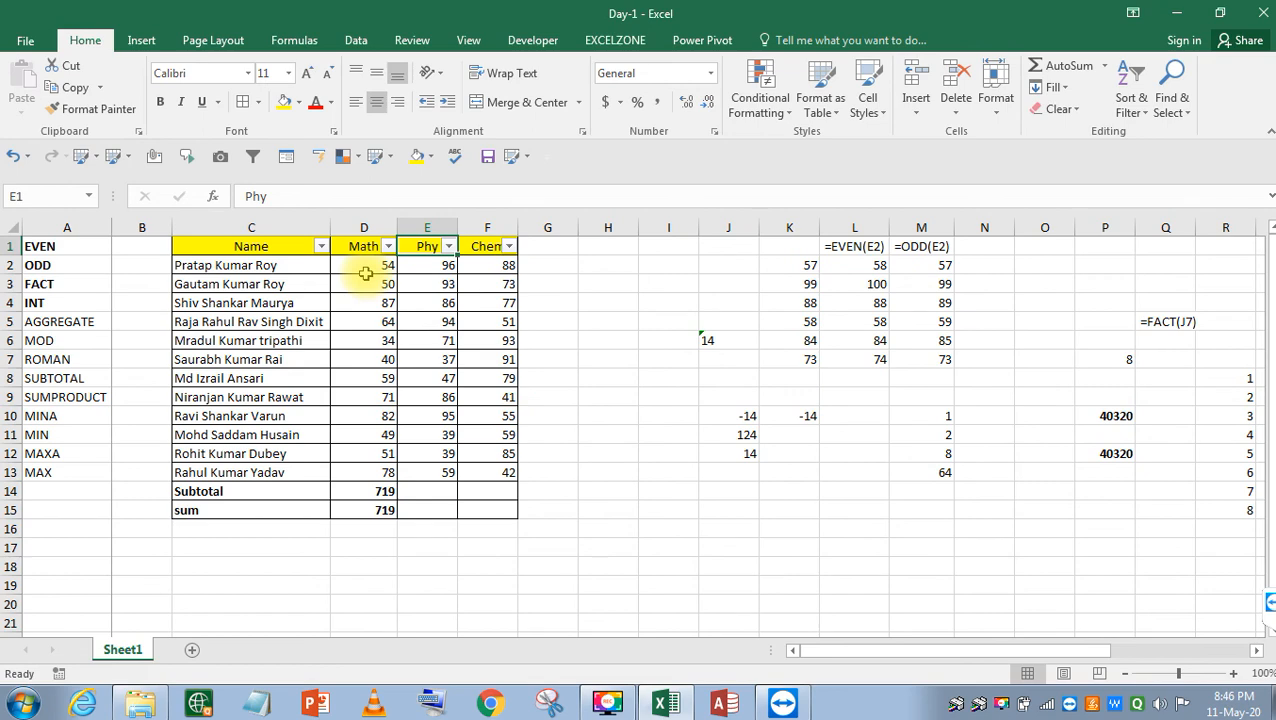
key("Right")
key("alt")
key("o")
key("c")
key("a")
Filter the Name column to exclude the first student, dropping Subtotal to 669 while Sum stays 719.
key("Left")
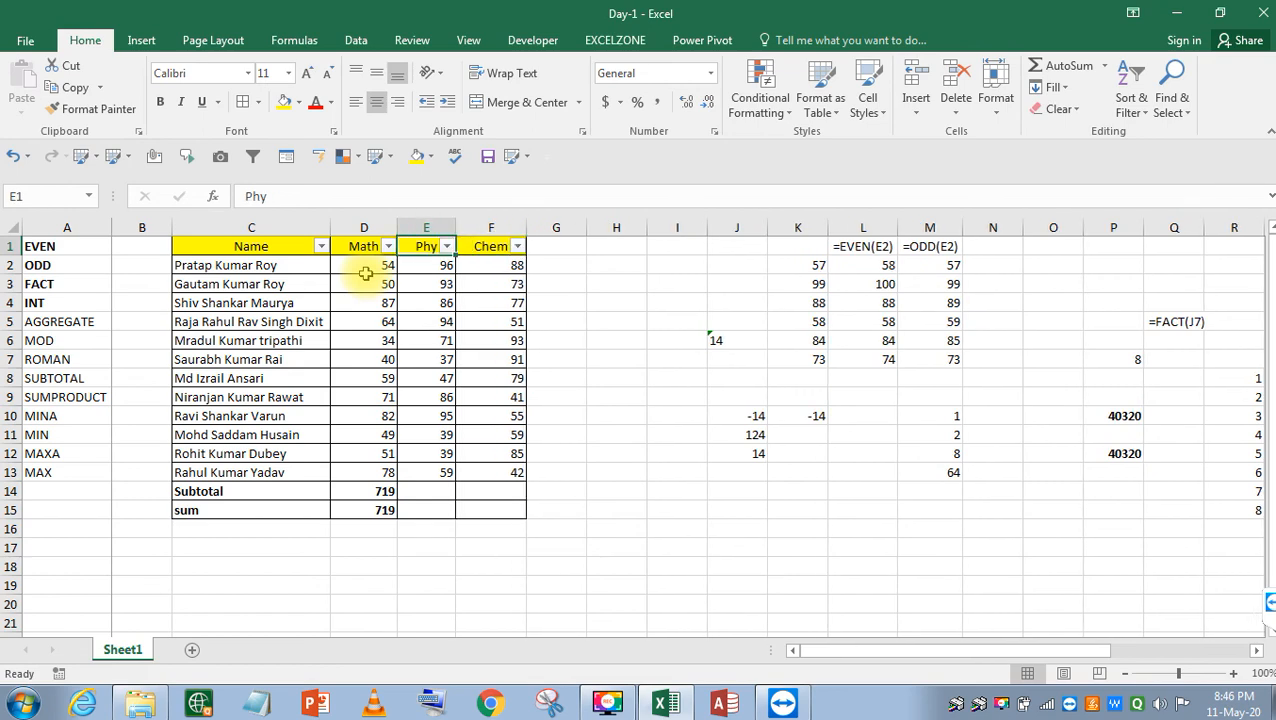
key("Left")
key("Left")
key("alt+Down")
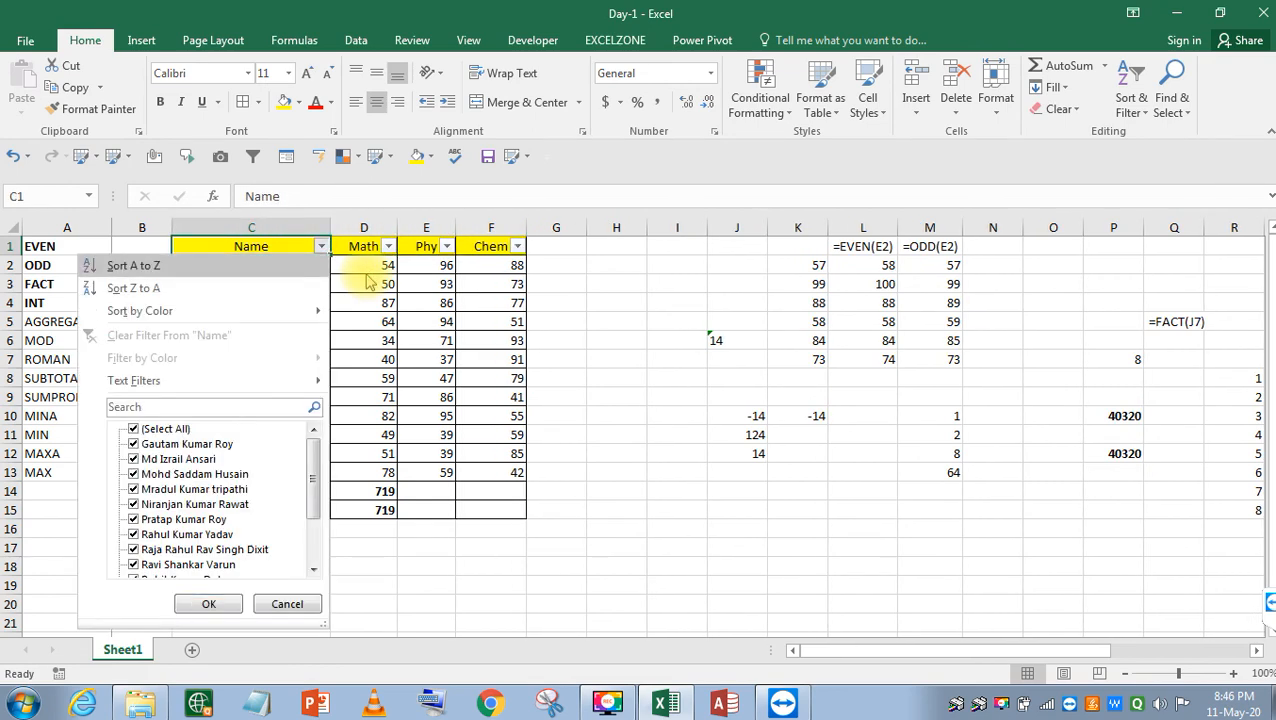
key("Down")
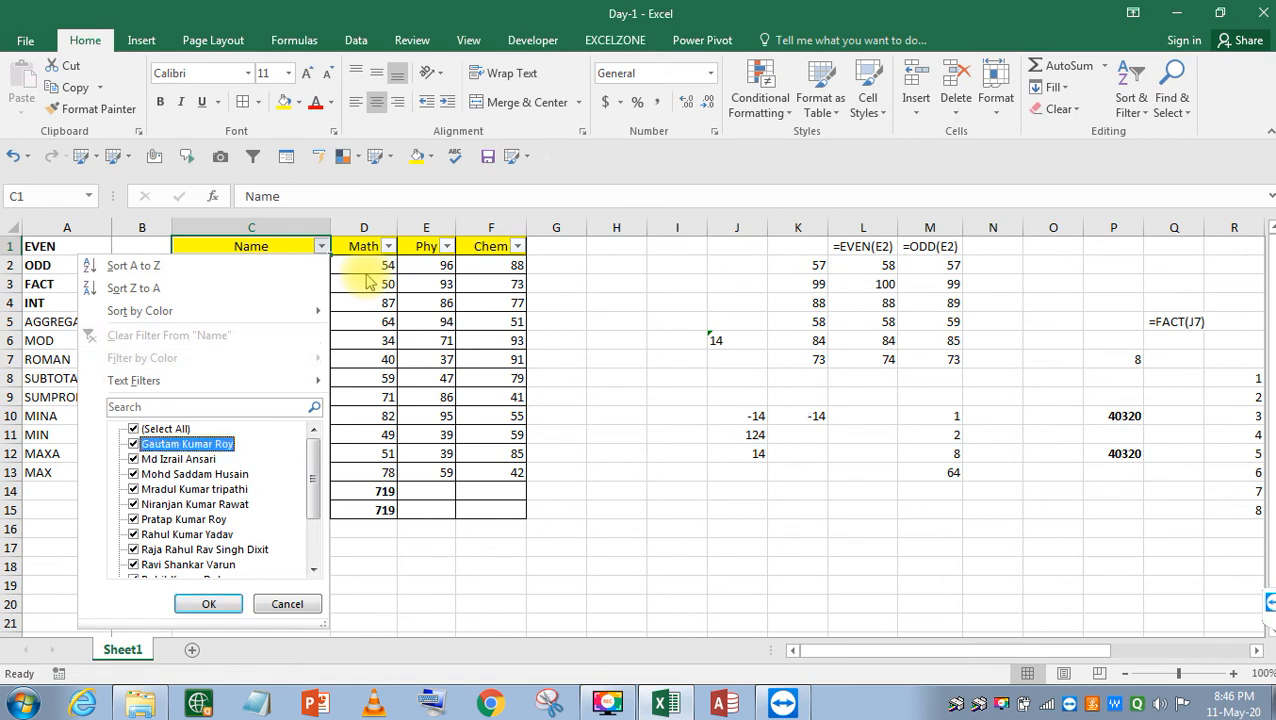
key("space")
key("Return")
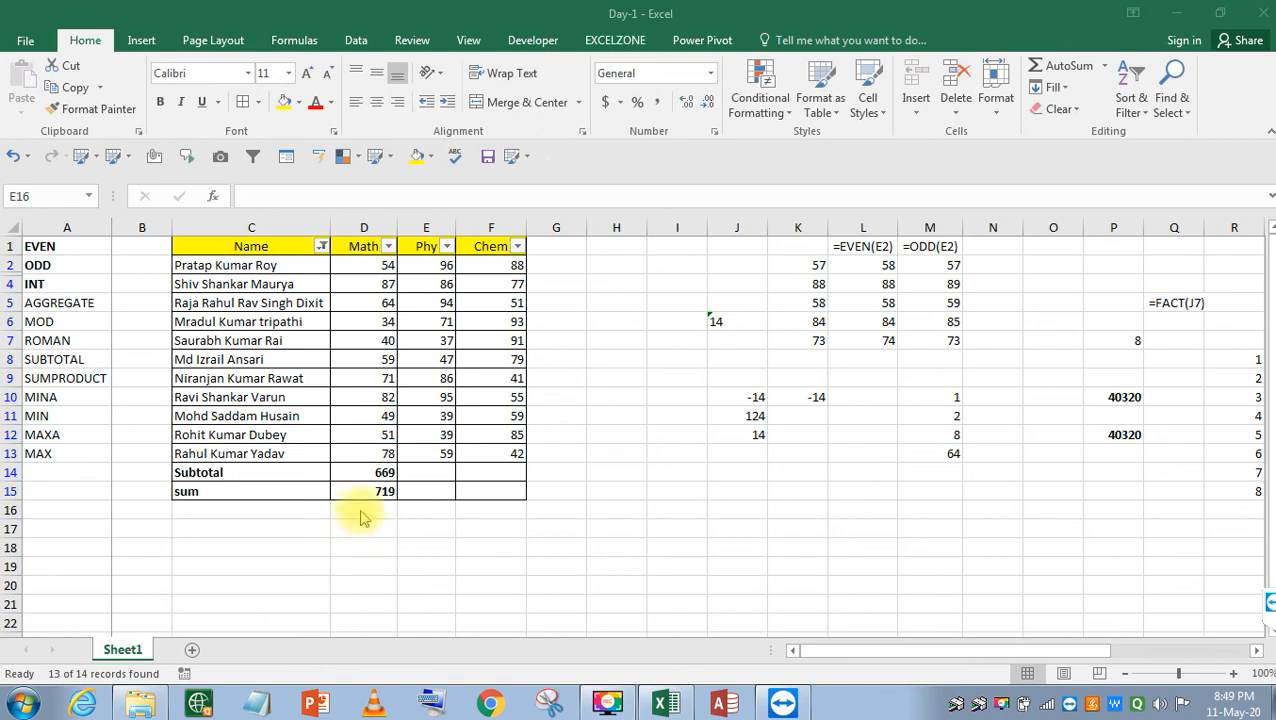
left_click(405, 490)
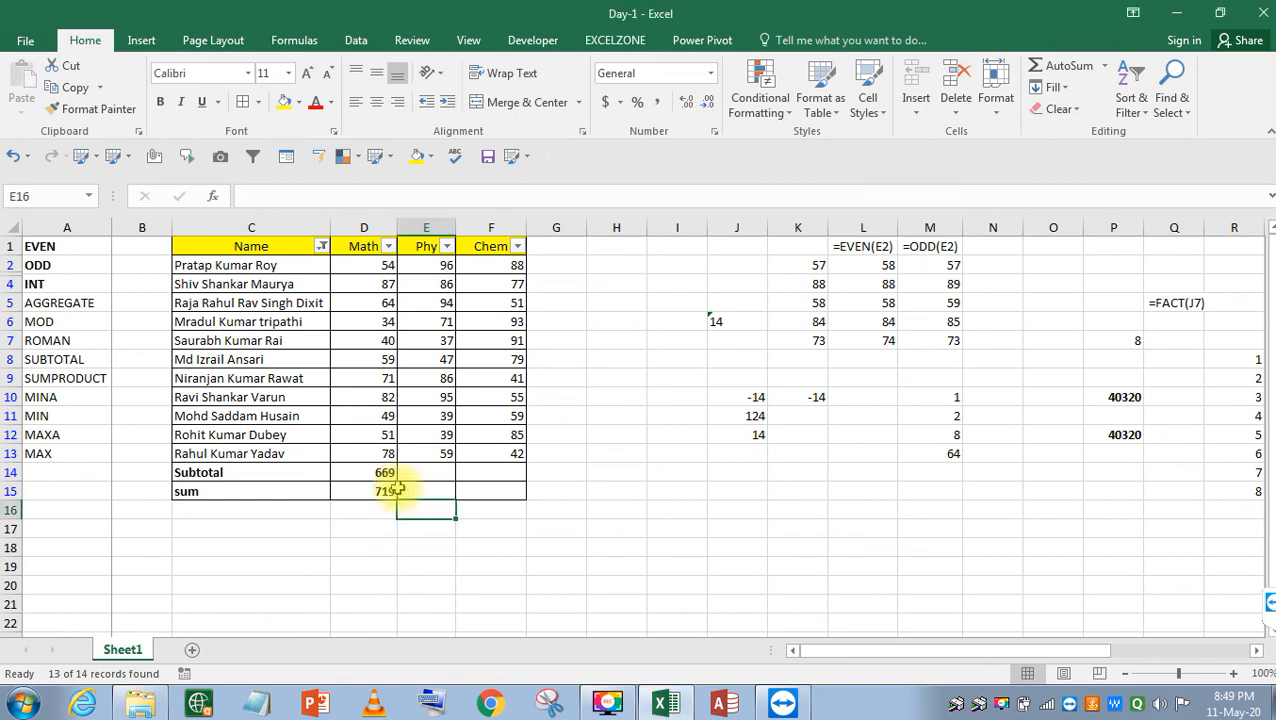
left_click(365, 472)
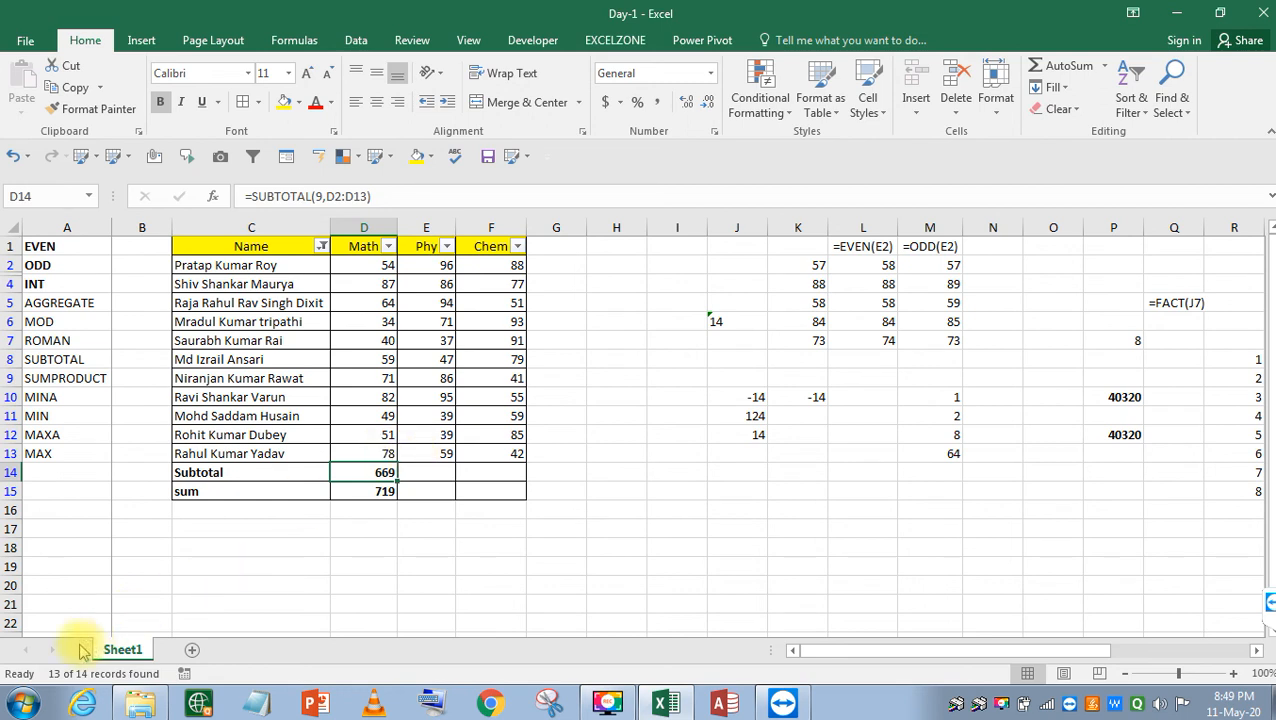
key("Down")
left_click(372, 490)
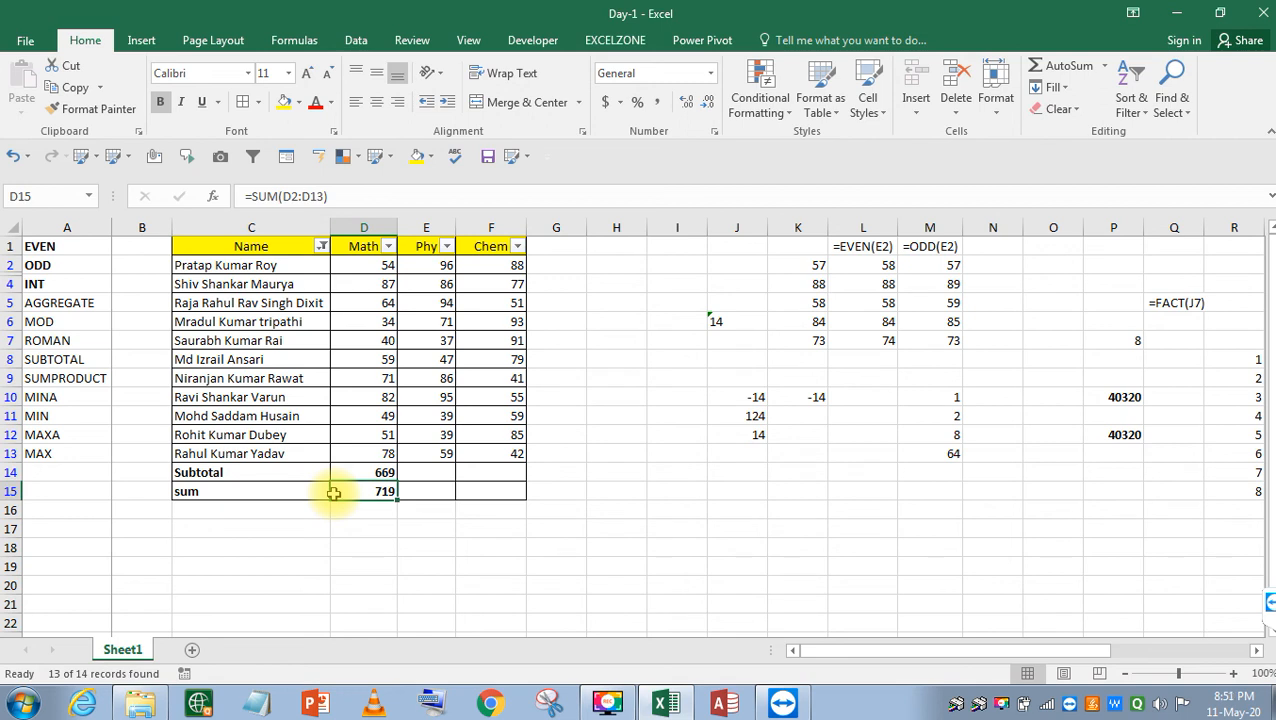
right_click(90, 321)
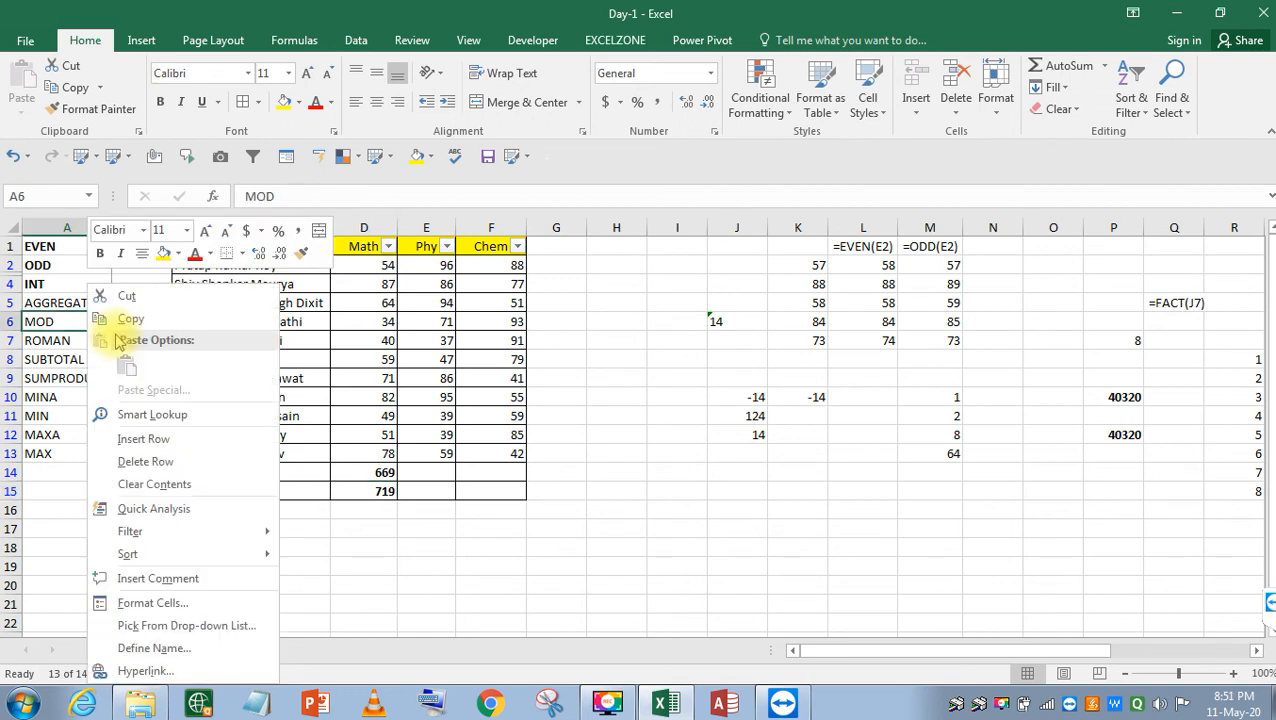
left_click(451, 397)
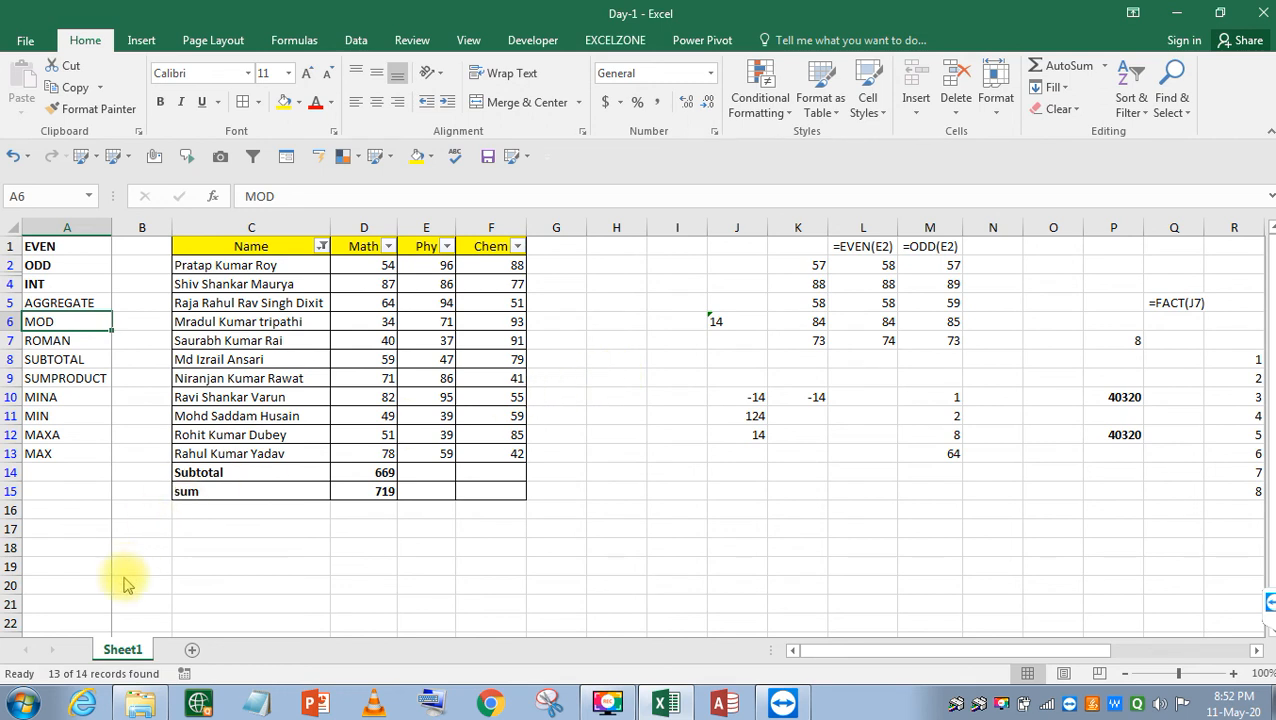
Browse the Page Layout, Developer, View and Formulas ribbon tabs, ending on the Data tab's sort and filter tools.
left_click(90, 650)
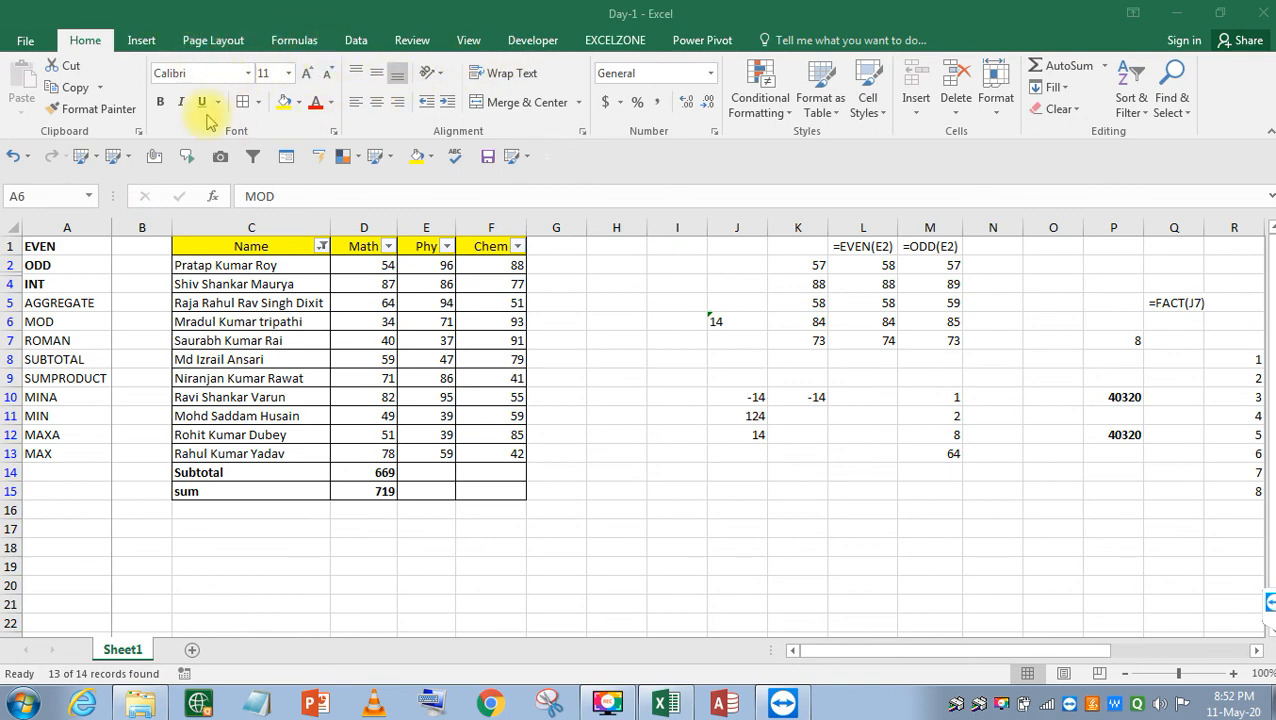
left_click(133, 45)
left_click(197, 46)
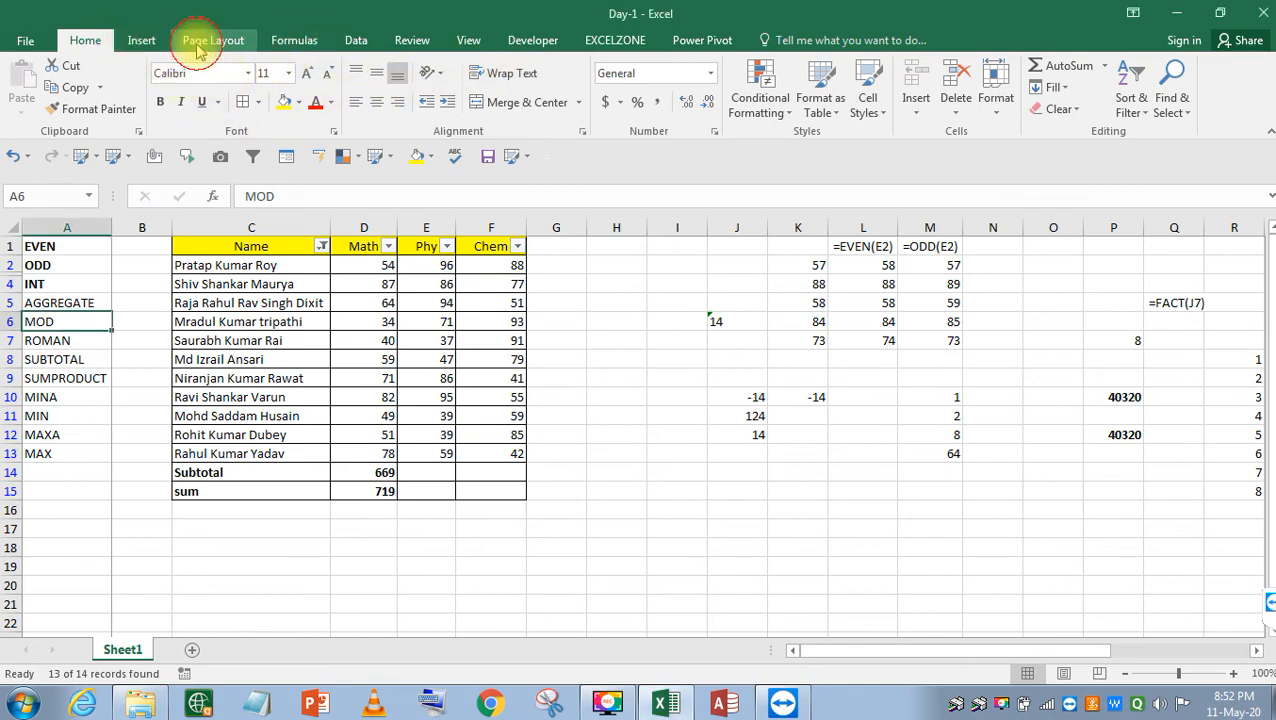
left_click(350, 40)
left_click(533, 40)
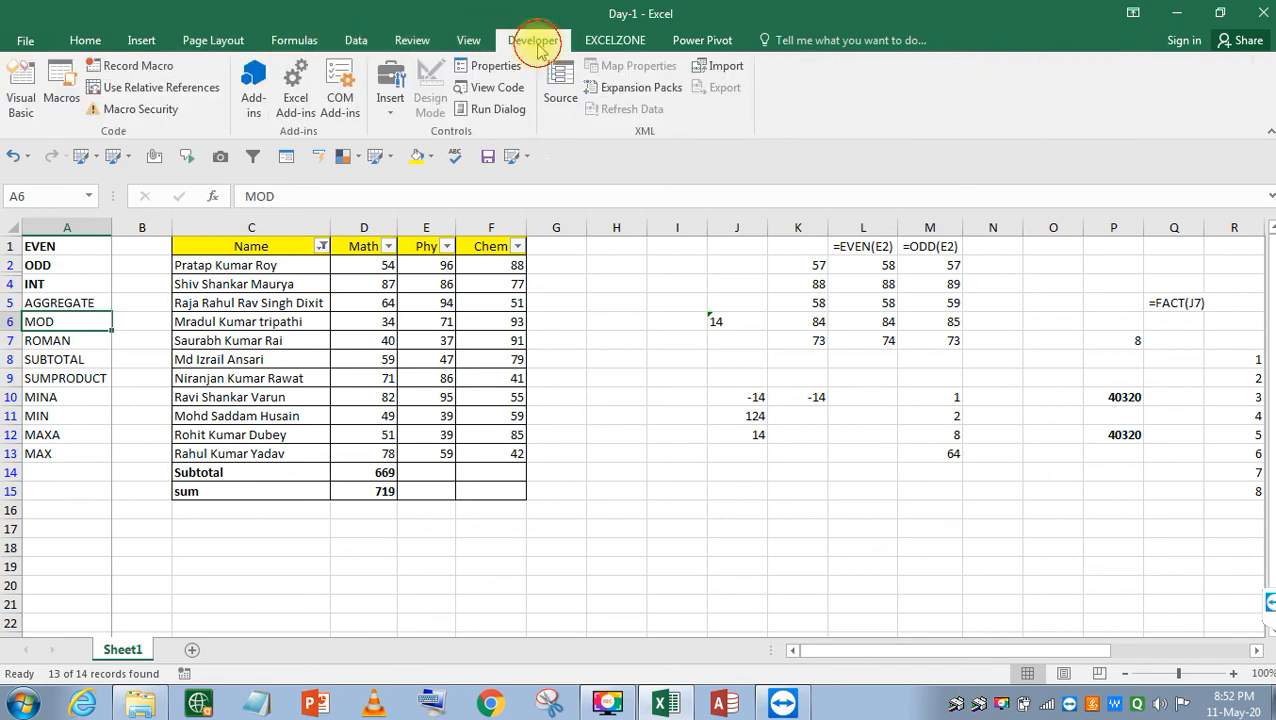
left_click(470, 42)
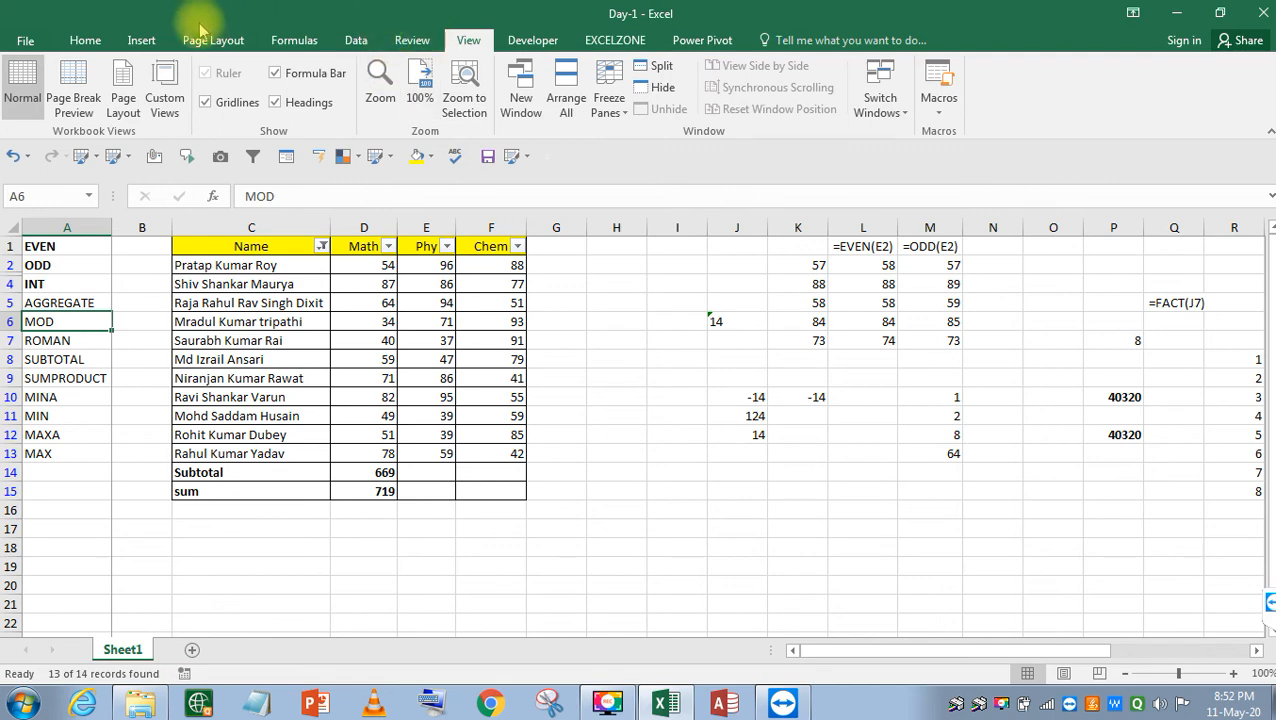
left_click(295, 40)
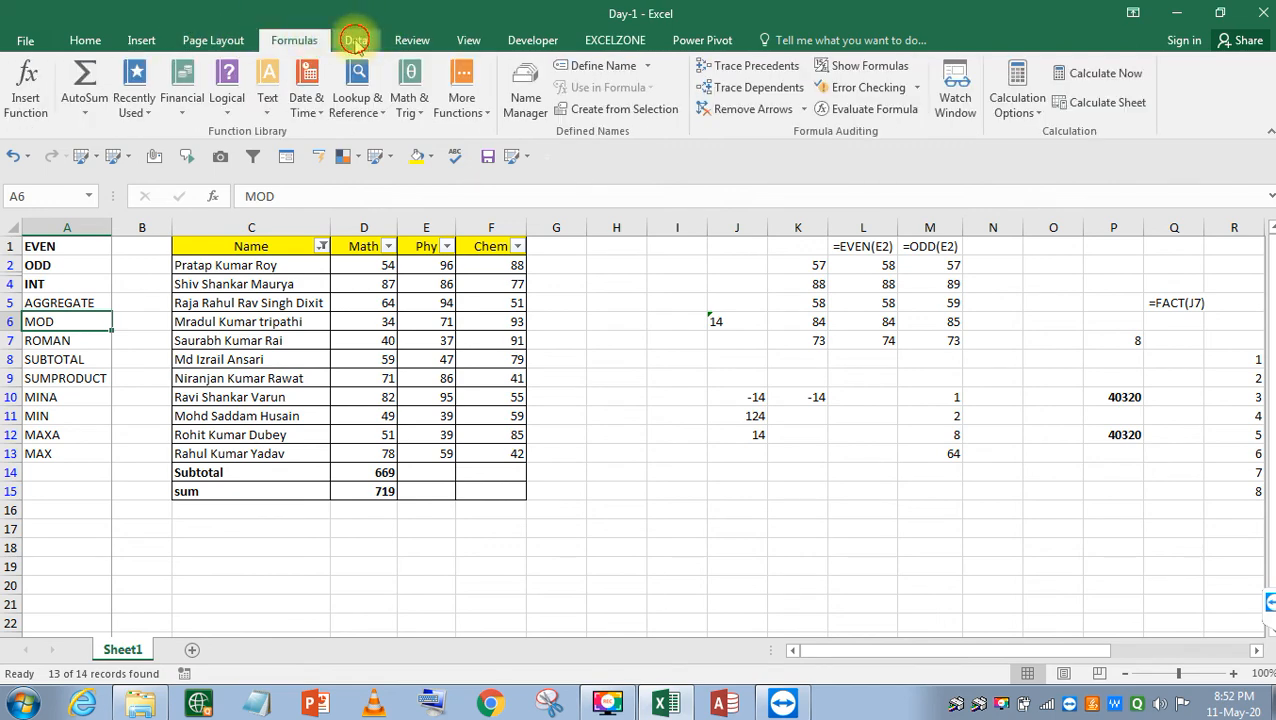
left_click(356, 42)
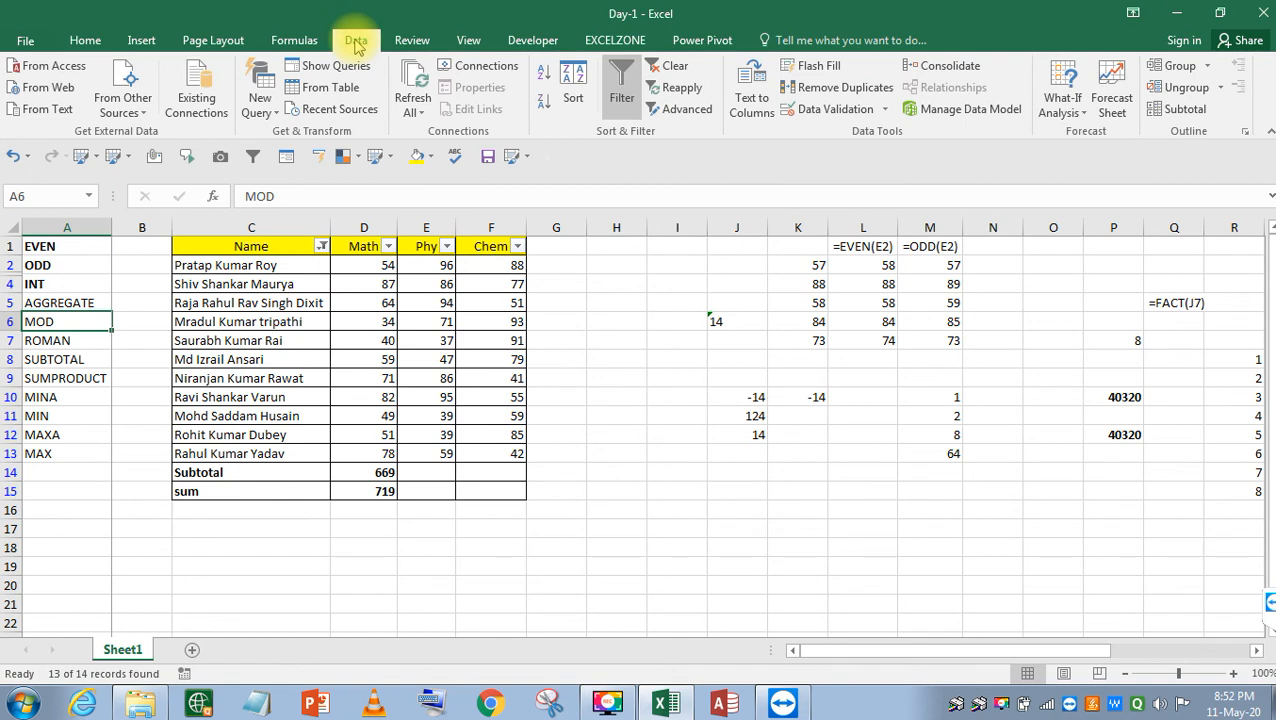